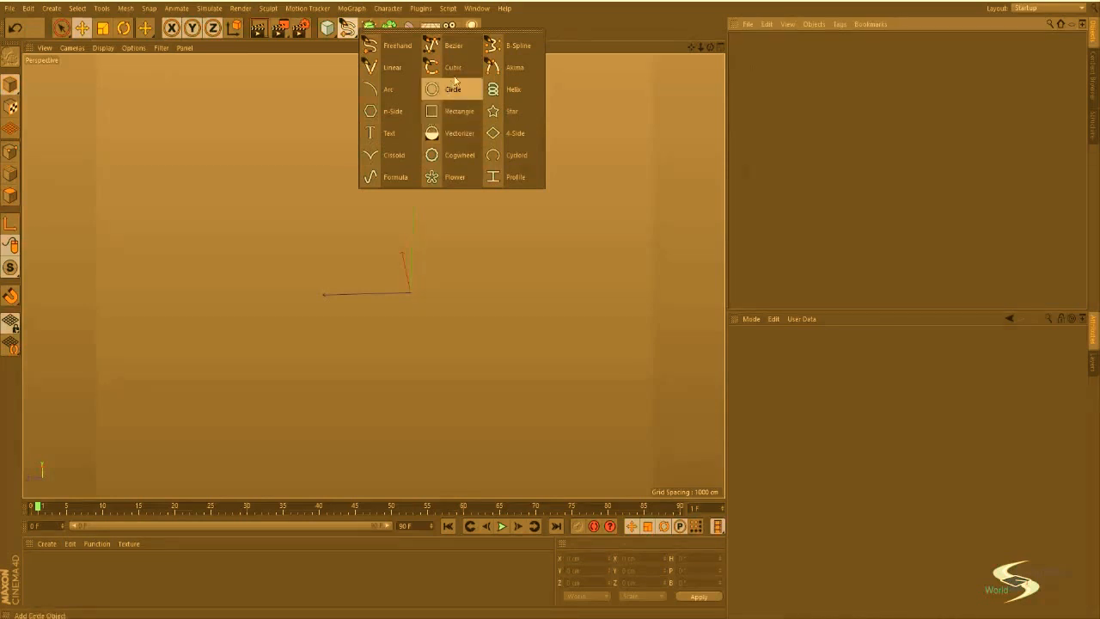
Step: Activate the Cubic spline tool and turn on the grid display in the perspective viewport
{"action": "left_click", "coordinate": [461, 68]}
{"action": "left_click", "coordinate": [161, 47]}
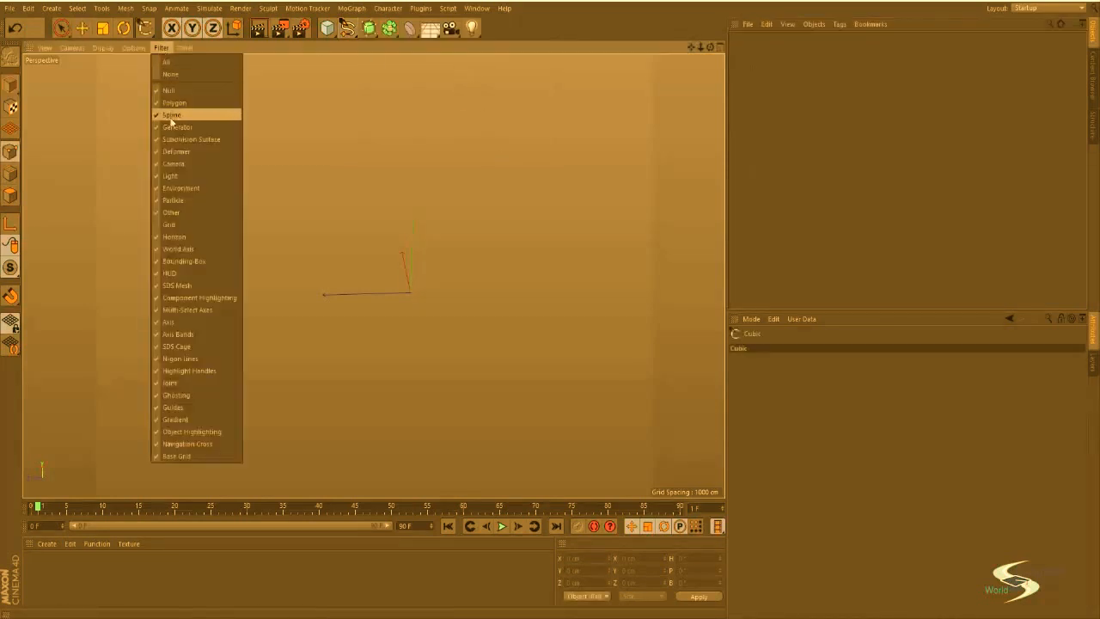
{"action": "left_click", "coordinate": [183, 225]}
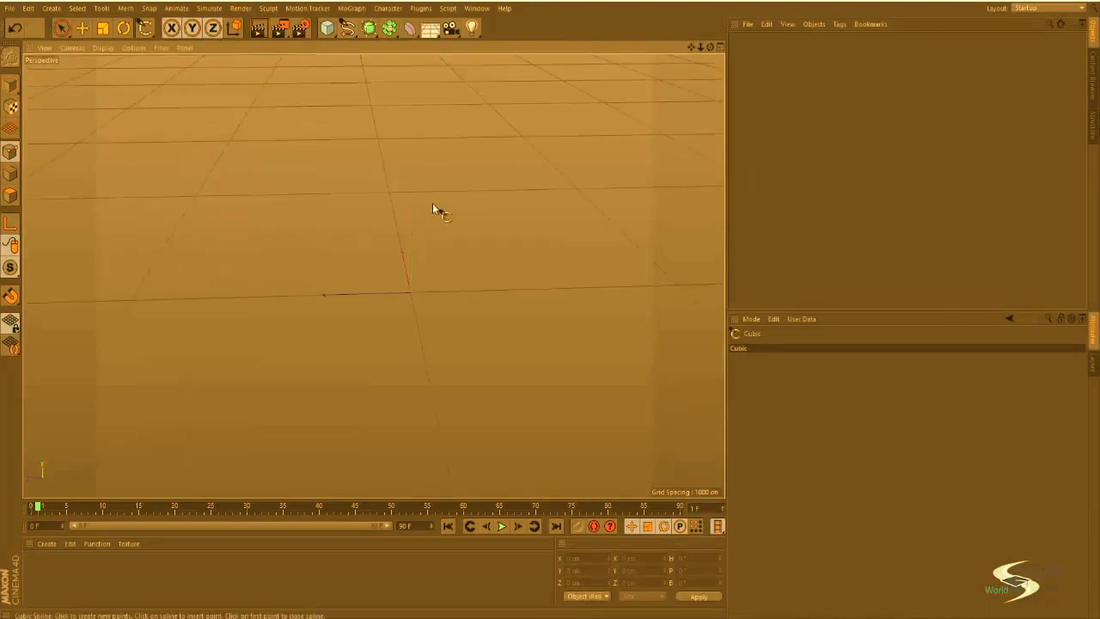
Step: Draw a wavy six-point cubic spline around the origin on the ground grid and close it
{"action": "mouse_move", "coordinate": [433, 203]}
{"action": "middle_mouse_down", "text": "alt"}
{"action": "mouse_move", "coordinate": [455, 165]}
{"action": "mouse_move", "coordinate": [400, 165]}
{"action": "middle_mouse_up", "text": "alt"}
{"action": "mouse_move", "coordinate": [400, 164]}
{"action": "left_mouse_down", "text": "alt"}
{"action": "mouse_move", "coordinate": [337, 140]}
{"action": "mouse_move", "coordinate": [337, 200]}
{"action": "mouse_move", "coordinate": [457, 207]}
{"action": "mouse_move", "coordinate": [484, 184]}
{"action": "mouse_move", "coordinate": [445, 199]}
{"action": "mouse_move", "coordinate": [484, 272]}
{"action": "mouse_move", "coordinate": [507, 214]}
{"action": "left_mouse_up", "text": "alt"}
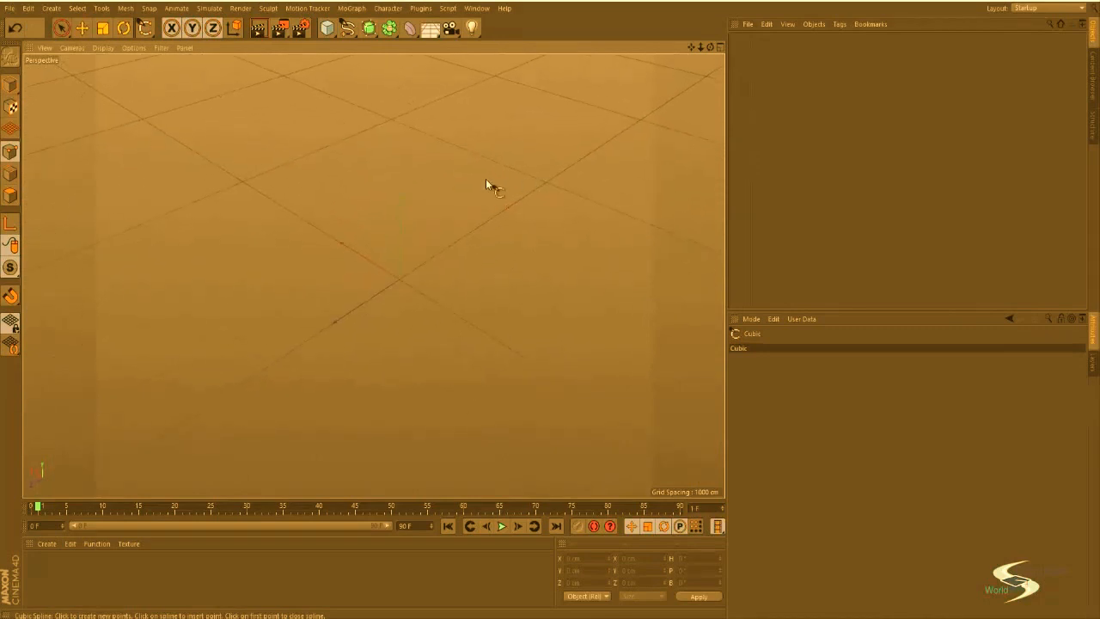
{"action": "left_click", "coordinate": [485, 180]}
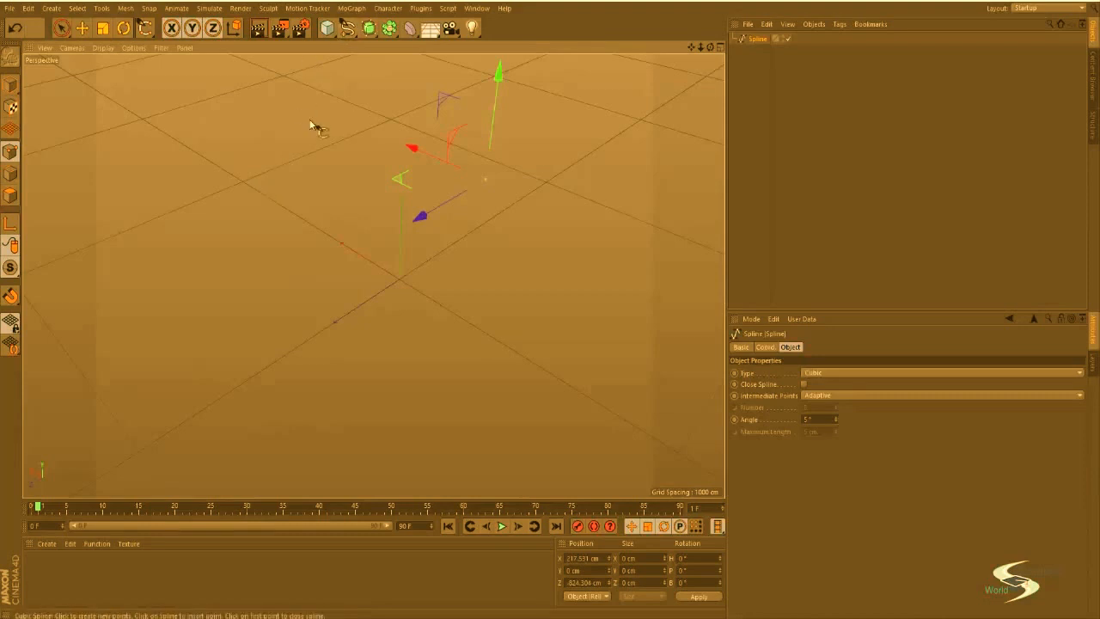
{"action": "left_click", "coordinate": [247, 184]}
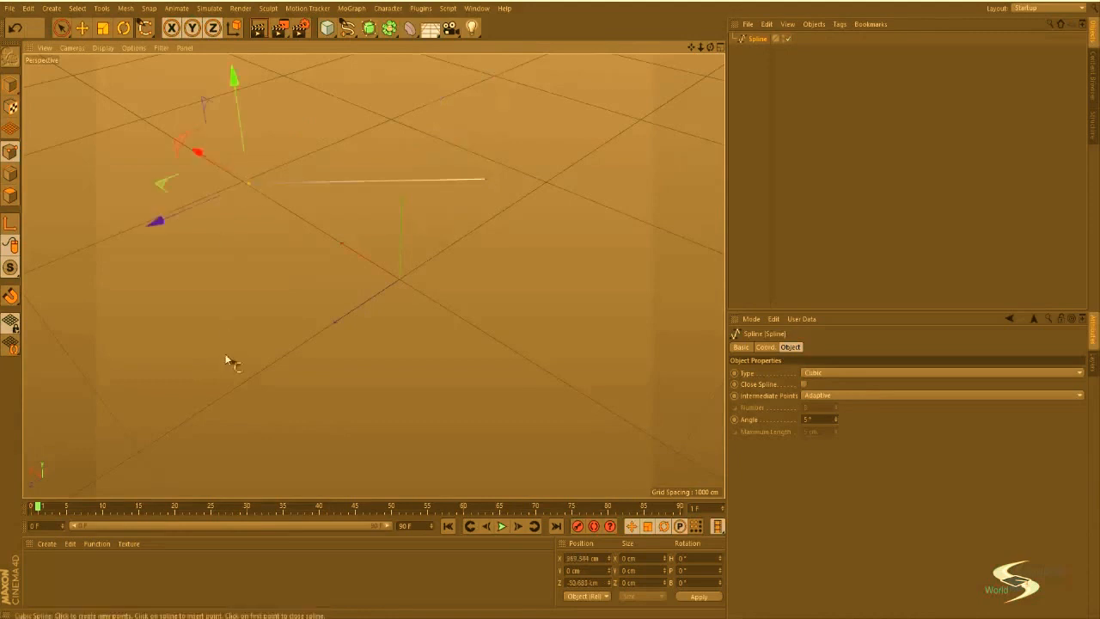
{"action": "left_click", "coordinate": [210, 405]}
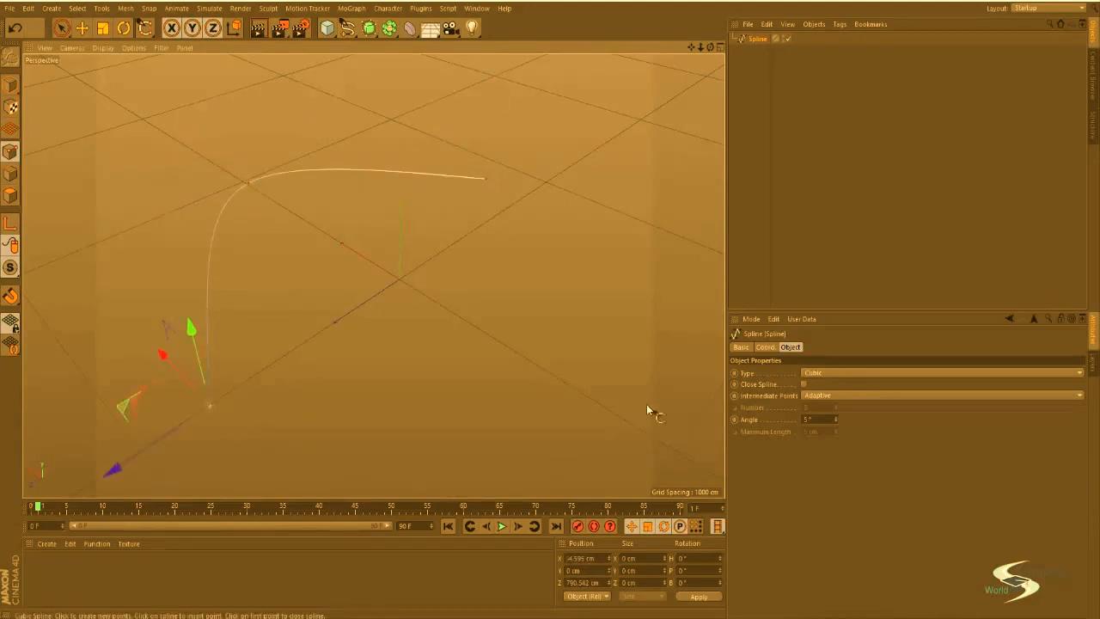
{"action": "left_click", "coordinate": [359, 292]}
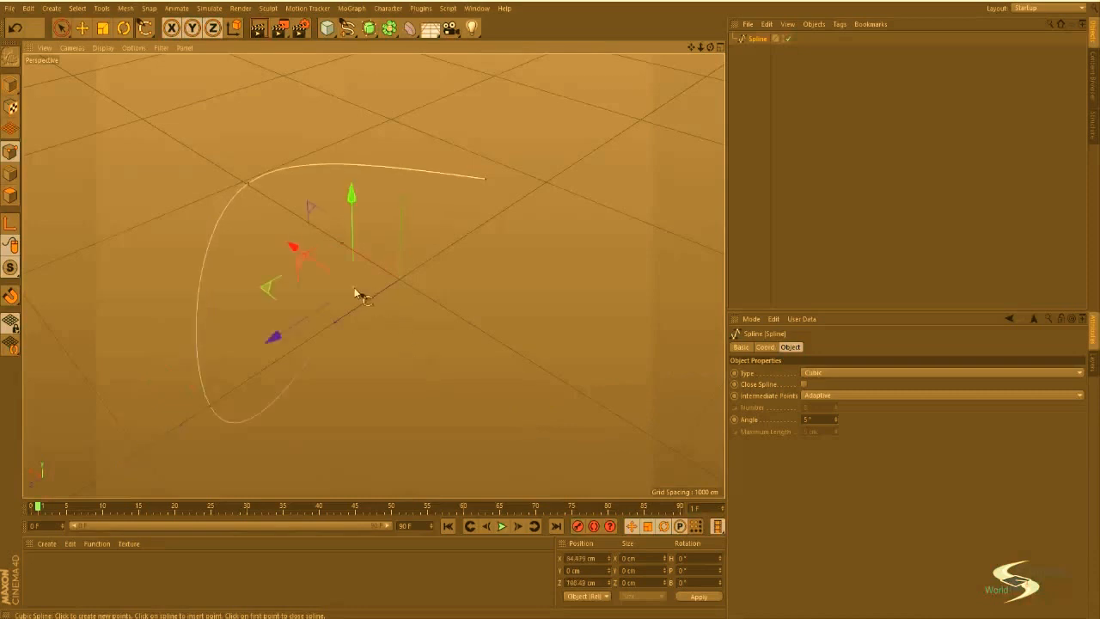
{"action": "left_click", "coordinate": [582, 366]}
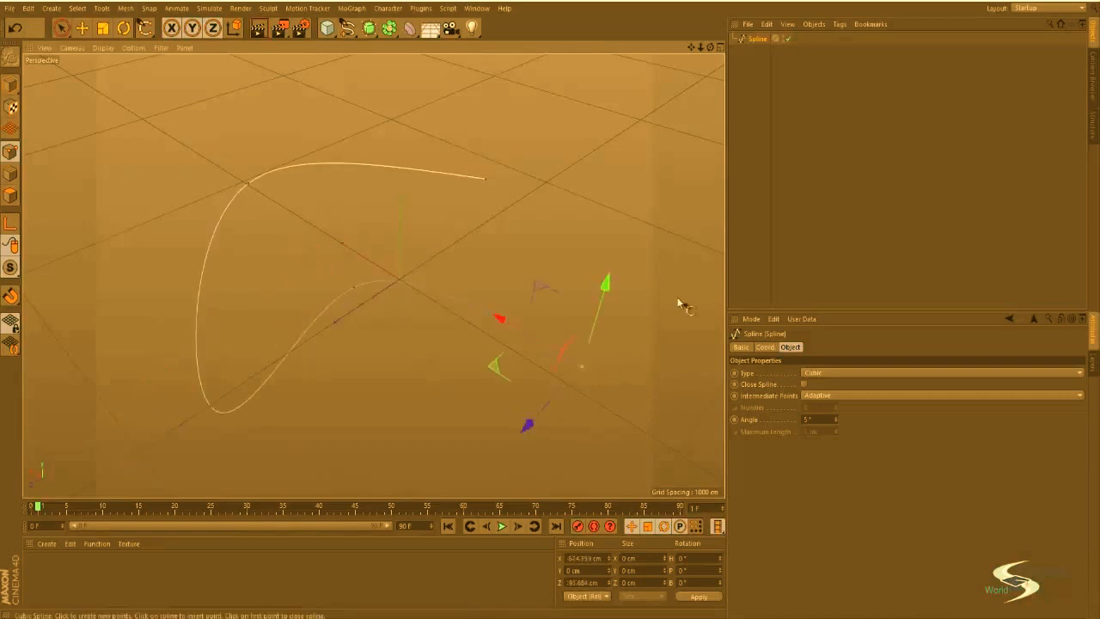
{"action": "left_click", "coordinate": [673, 134]}
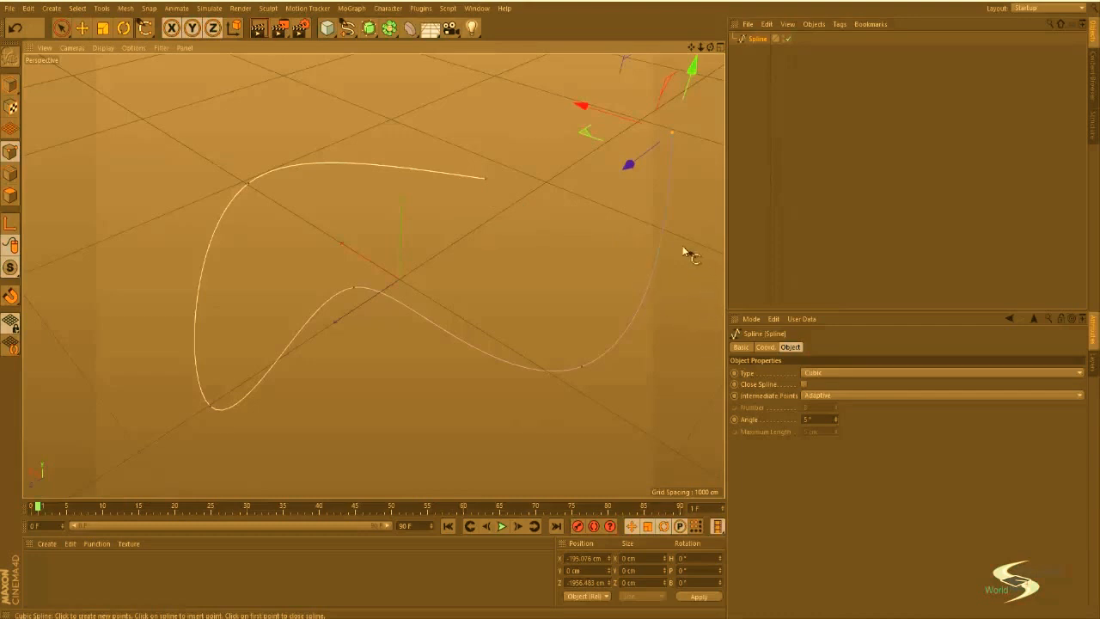
{"action": "left_click", "coordinate": [805, 385]}
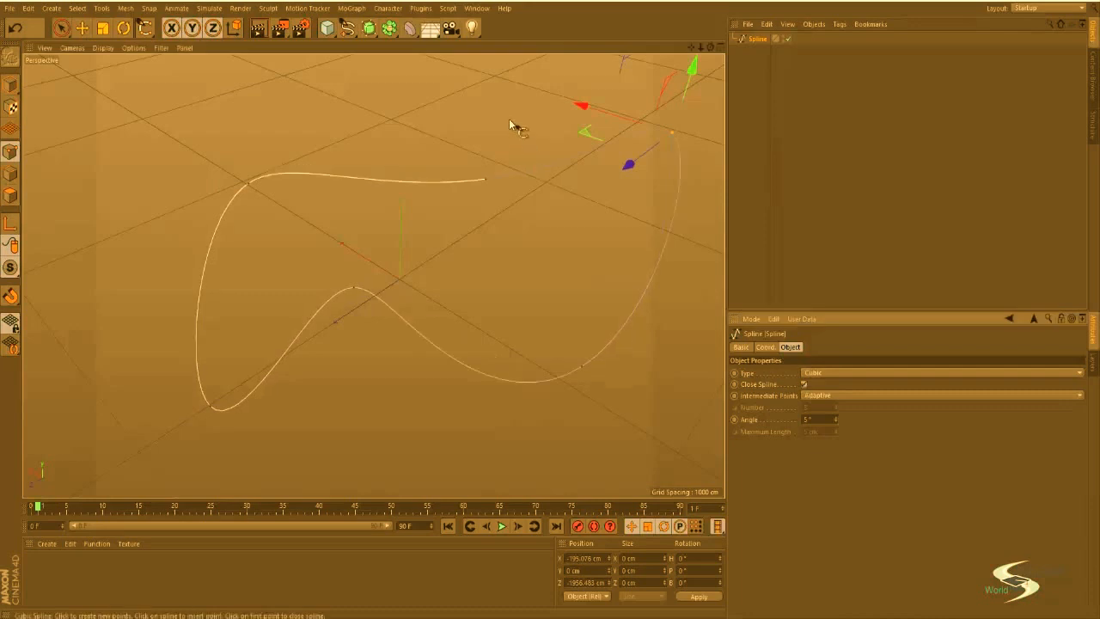
Step: Move the cubic spline's last point across the ground plane, then try raising it vertically and undo that
{"action": "key", "text": "e"}
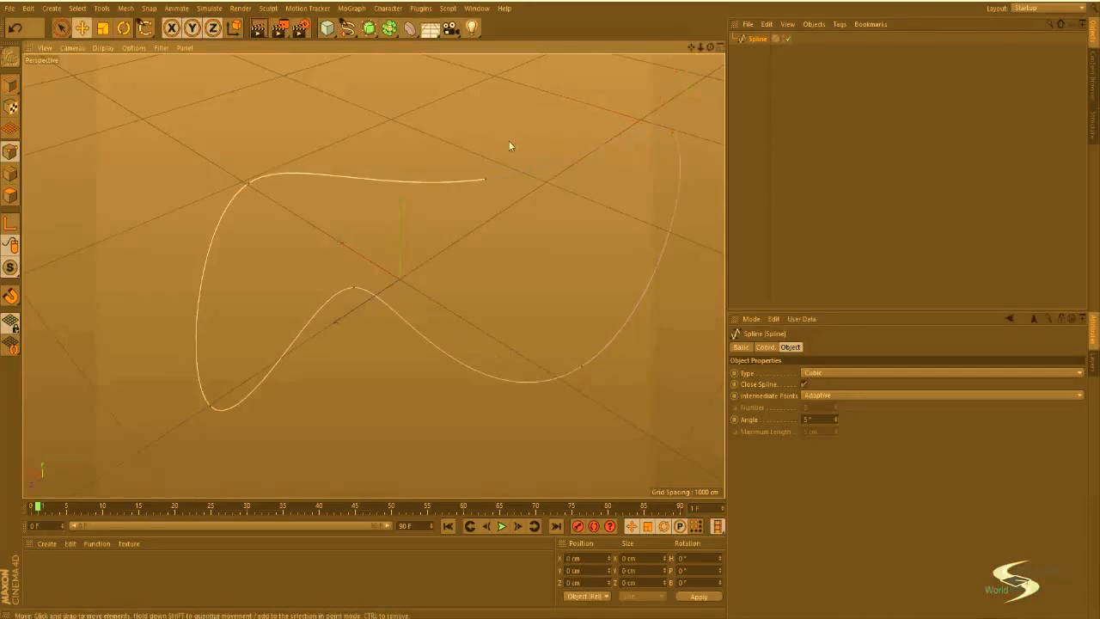
{"action": "left_click_drag", "start_coordinate": [510, 146], "coordinate": [471, 270], "text": "alt"}
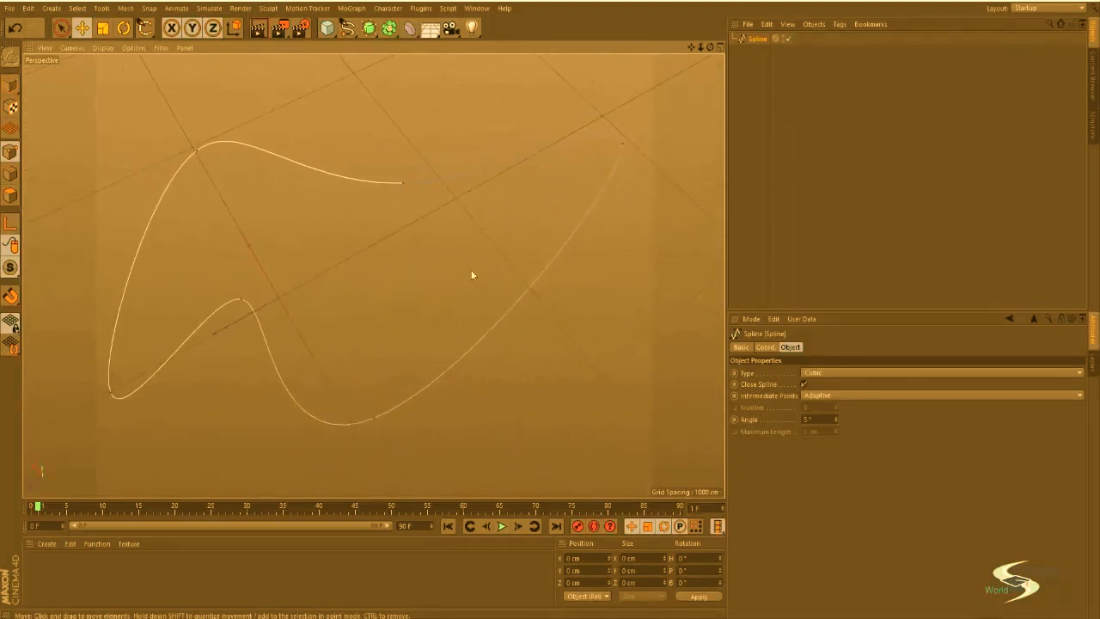
{"action": "left_click", "coordinate": [11, 153]}
{"action": "left_click", "coordinate": [620, 145]}
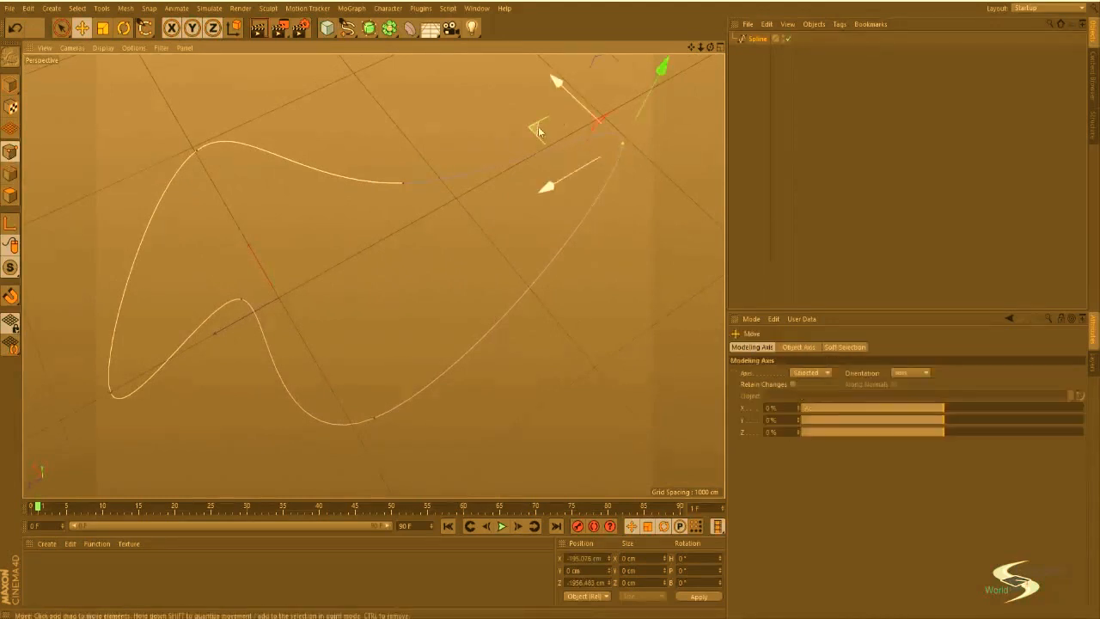
{"action": "left_click_drag", "start_coordinate": [535, 123], "coordinate": [504, 153]}
{"action": "left_click_drag", "start_coordinate": [540, 100], "coordinate": [547, 41]}
{"action": "key", "text": "ctrl+z"}
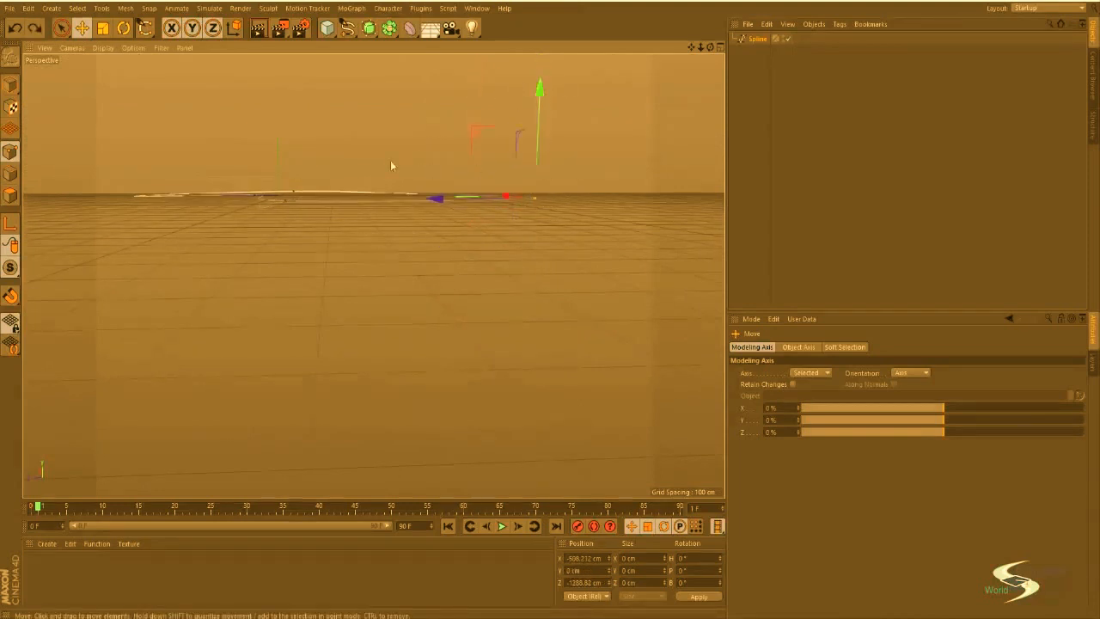
Step: Try moving the cubic spline's first point vertically, undo the move, and deselect the point
{"action": "left_click_drag", "start_coordinate": [391, 161], "coordinate": [429, 229], "text": "alt"}
{"action": "left_click", "coordinate": [429, 225]}
{"action": "left_click_drag", "start_coordinate": [430, 112], "coordinate": [438, 178]}
{"action": "key", "text": "ctrl+z"}
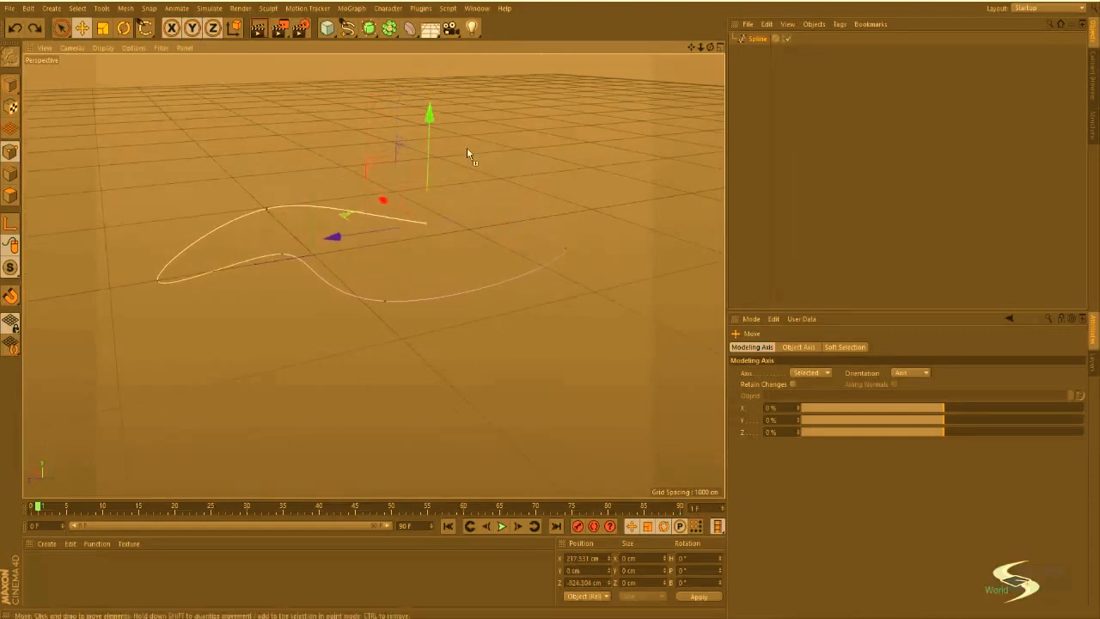
{"action": "left_click_drag", "start_coordinate": [444, 255], "coordinate": [559, 311], "text": "alt"}
{"action": "left_click", "coordinate": [570, 207]}
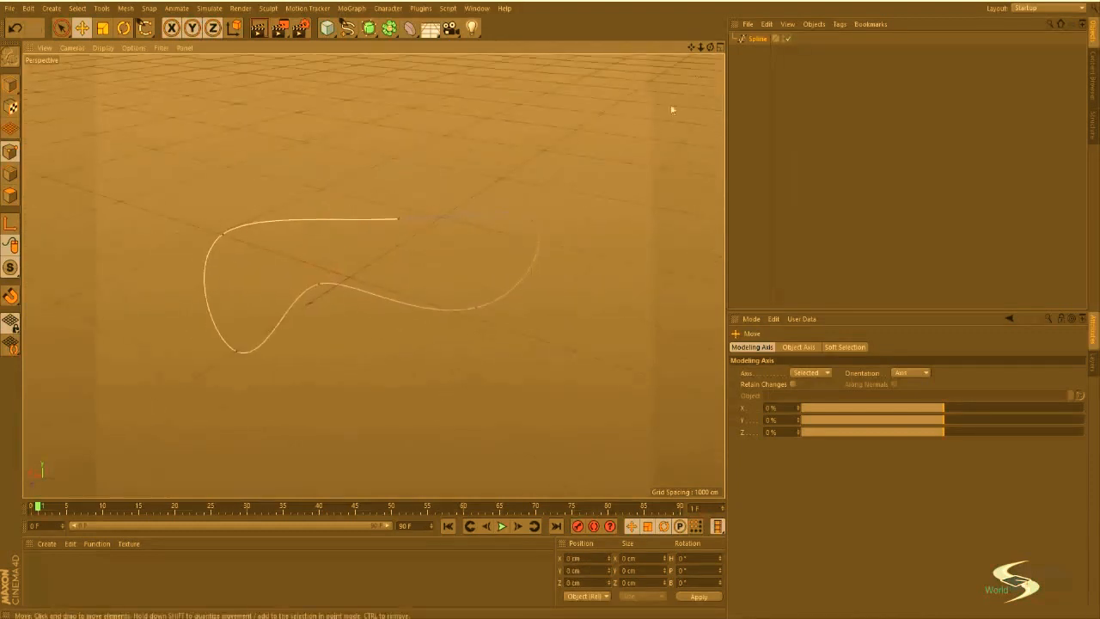
Step: Delete the closed cubic spline
{"action": "left_click", "coordinate": [753, 40]}
{"action": "left_click_drag", "start_coordinate": [574, 247], "coordinate": [378, 266], "text": "alt"}
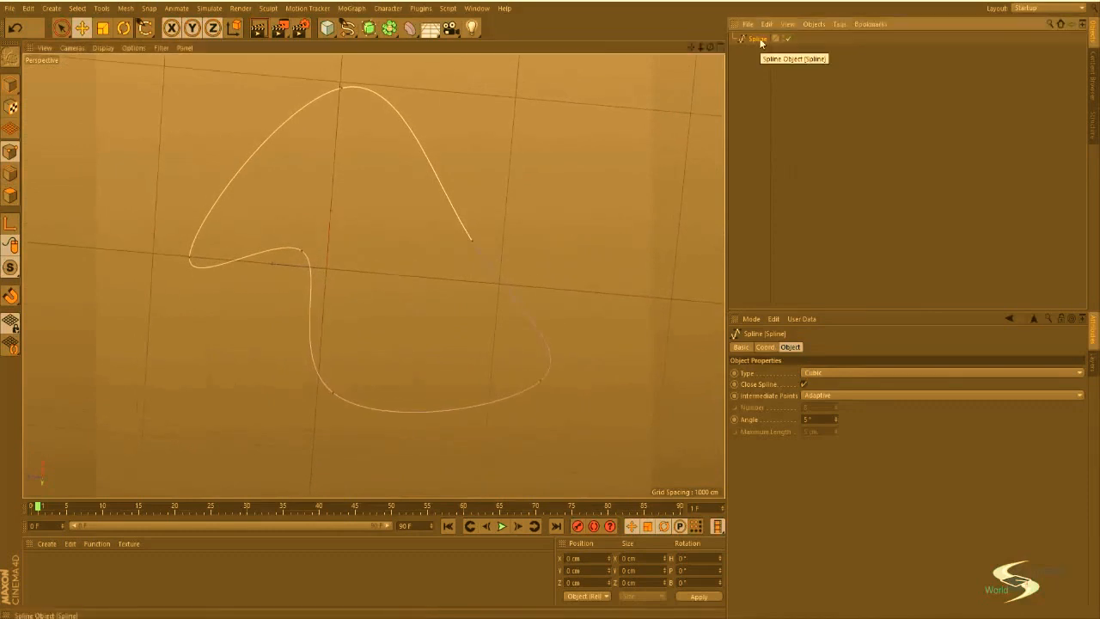
{"action": "key", "text": "Delete"}
Step: In a maximised Top view, start a linear spline with six points forming the neck's left edge and the left side of a rounded head
{"action": "left_click_drag", "start_coordinate": [625, 86], "coordinate": [521, 165], "text": "alt"}
{"action": "middle_click", "coordinate": [394, 244]}
{"action": "middle_click", "coordinate": [413, 253]}
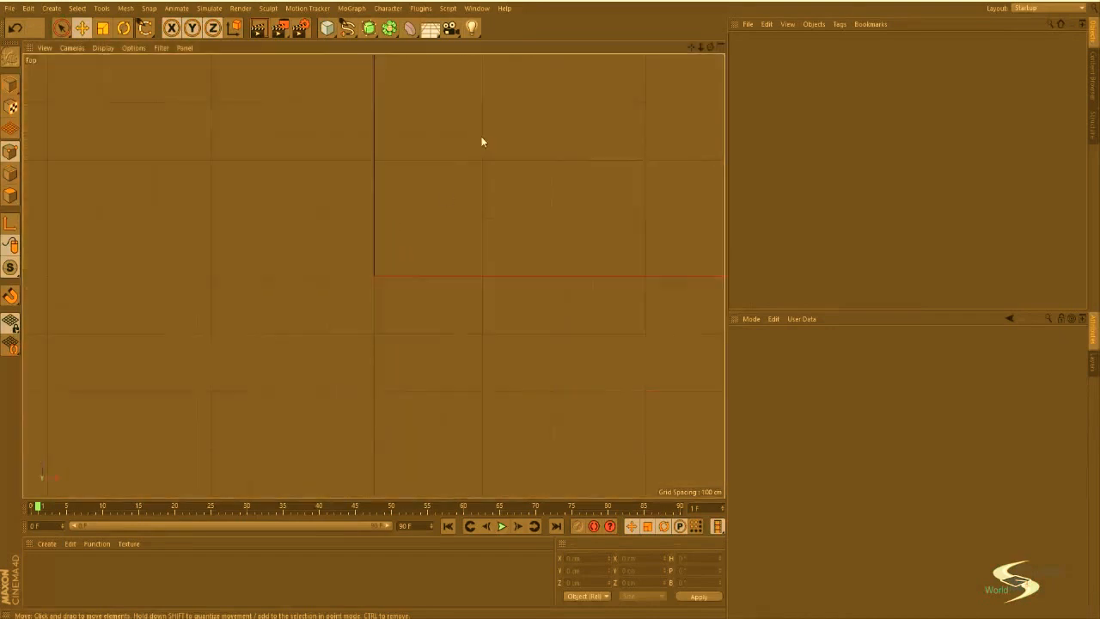
{"action": "left_click", "coordinate": [347, 26]}
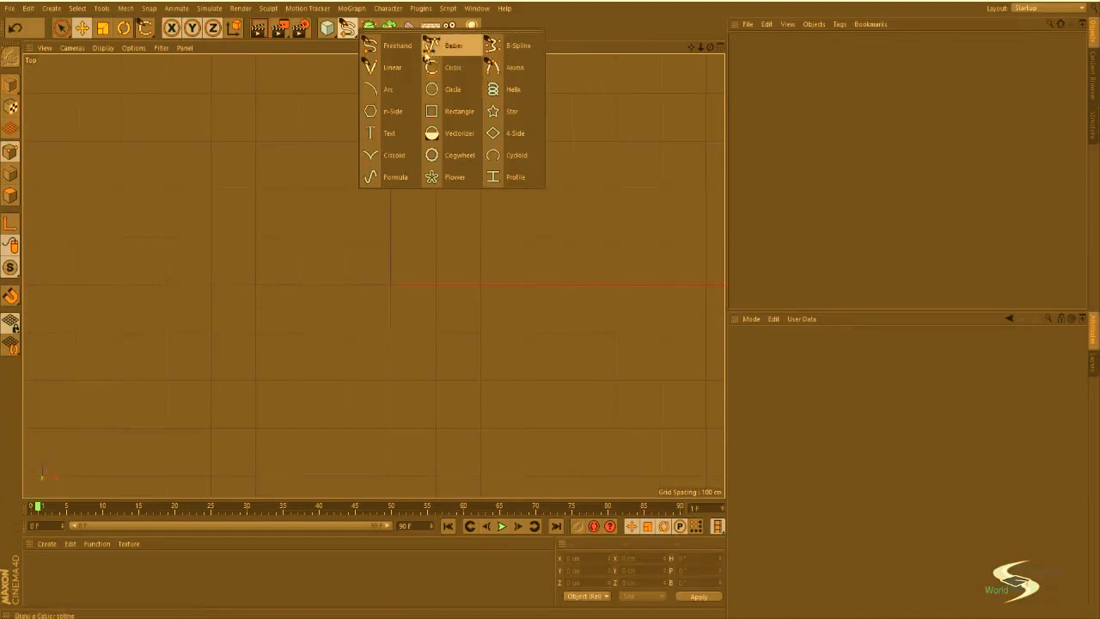
{"action": "left_click", "coordinate": [392, 67]}
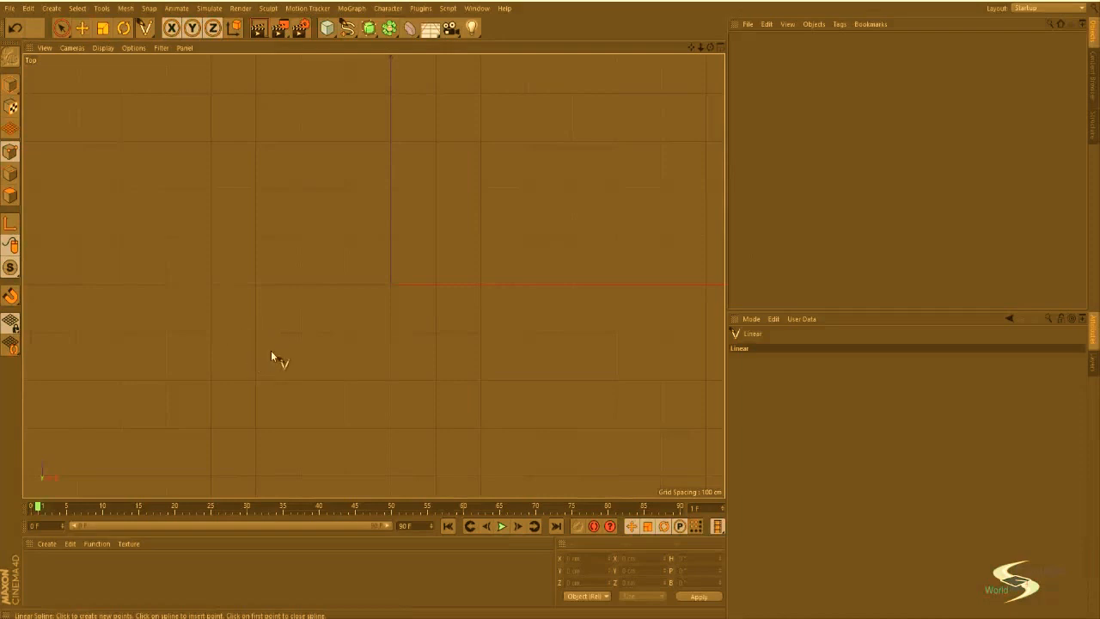
{"action": "left_click", "coordinate": [329, 373]}
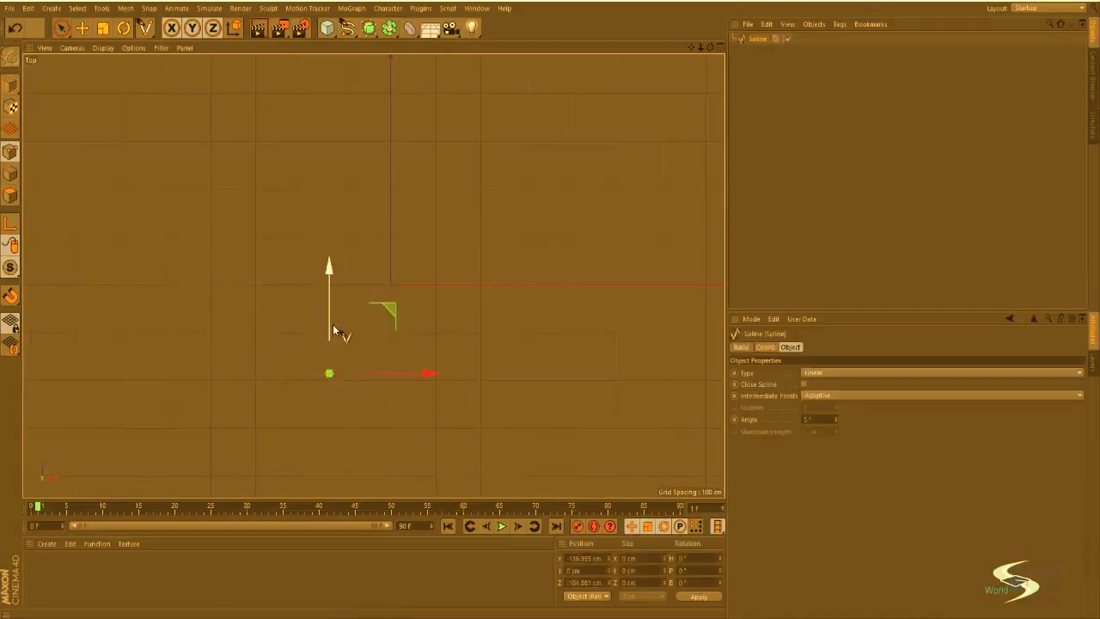
{"action": "left_click", "coordinate": [321, 315]}
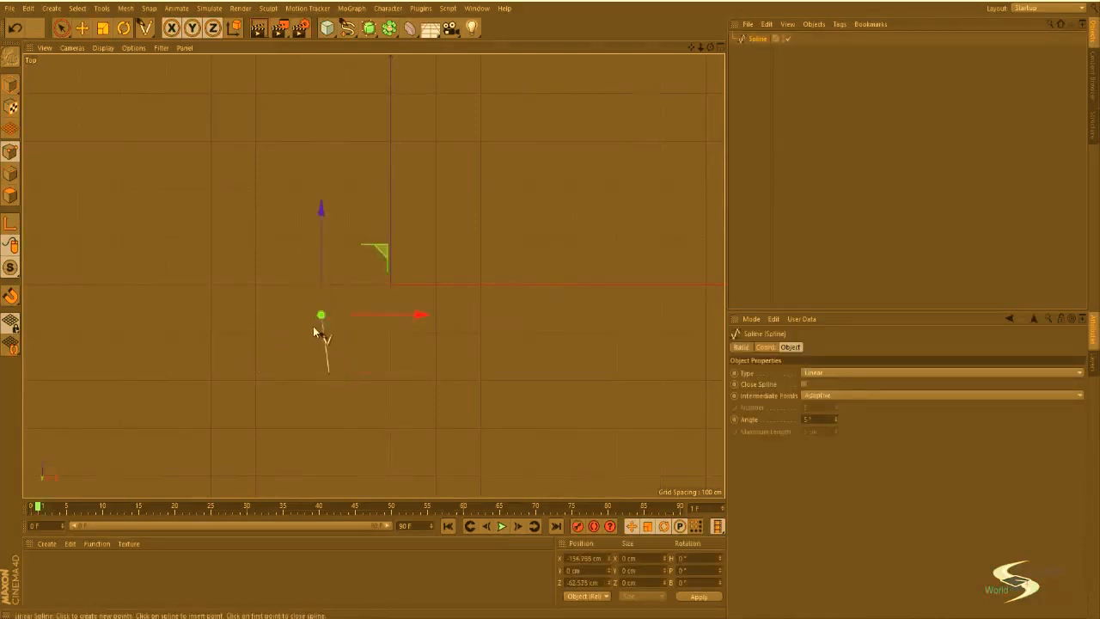
{"action": "left_click", "coordinate": [269, 284]}
{"action": "left_click", "coordinate": [246, 247]}
{"action": "left_click", "coordinate": [231, 184]}
{"action": "left_click", "coordinate": [246, 148]}
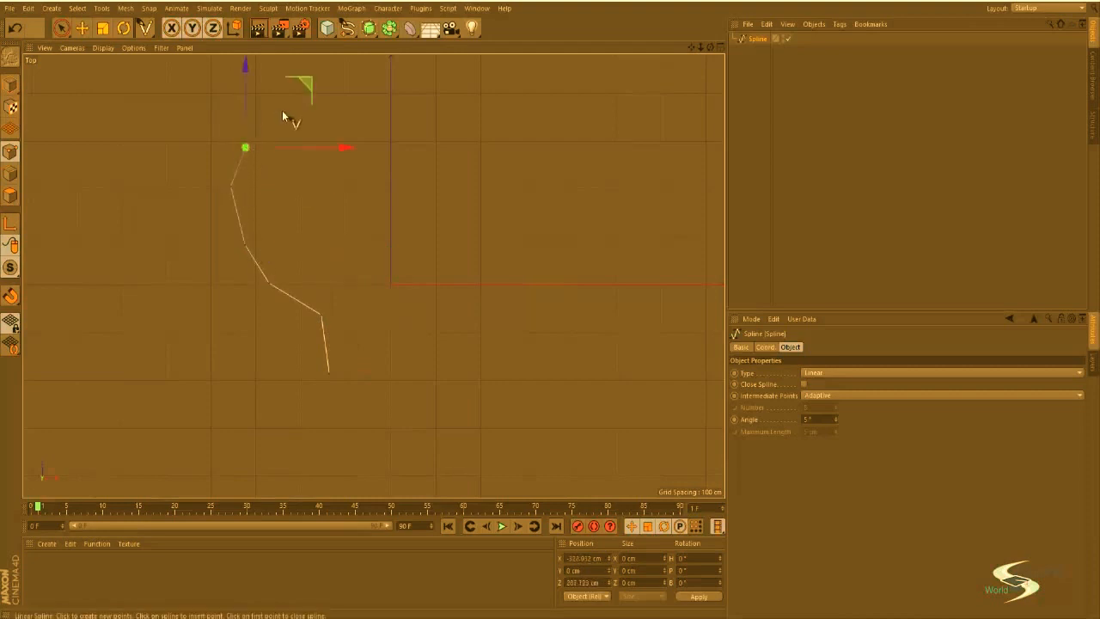
Step: Continue the linear spline with ten points around the head's top and right side down to the neck's base, and close it
{"action": "left_click", "coordinate": [282, 111]}
{"action": "left_click", "coordinate": [371, 94]}
{"action": "left_click", "coordinate": [475, 104]}
{"action": "left_click", "coordinate": [521, 127]}
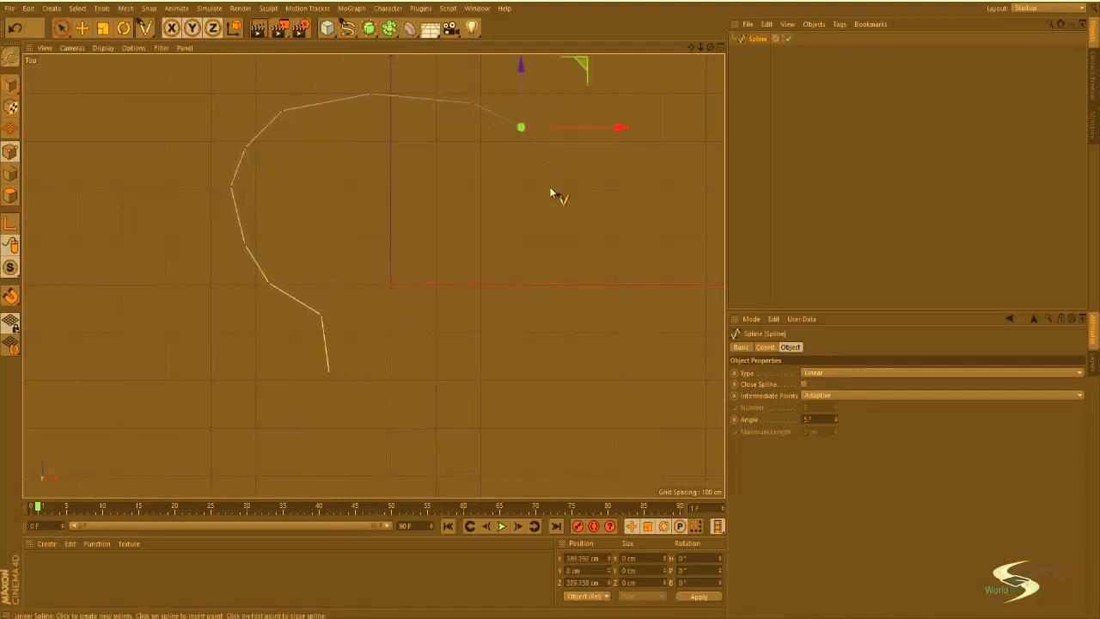
{"action": "left_click", "coordinate": [549, 192]}
{"action": "left_click", "coordinate": [539, 286]}
{"action": "left_click", "coordinate": [521, 316]}
{"action": "left_click", "coordinate": [442, 314]}
{"action": "left_click", "coordinate": [387, 312]}
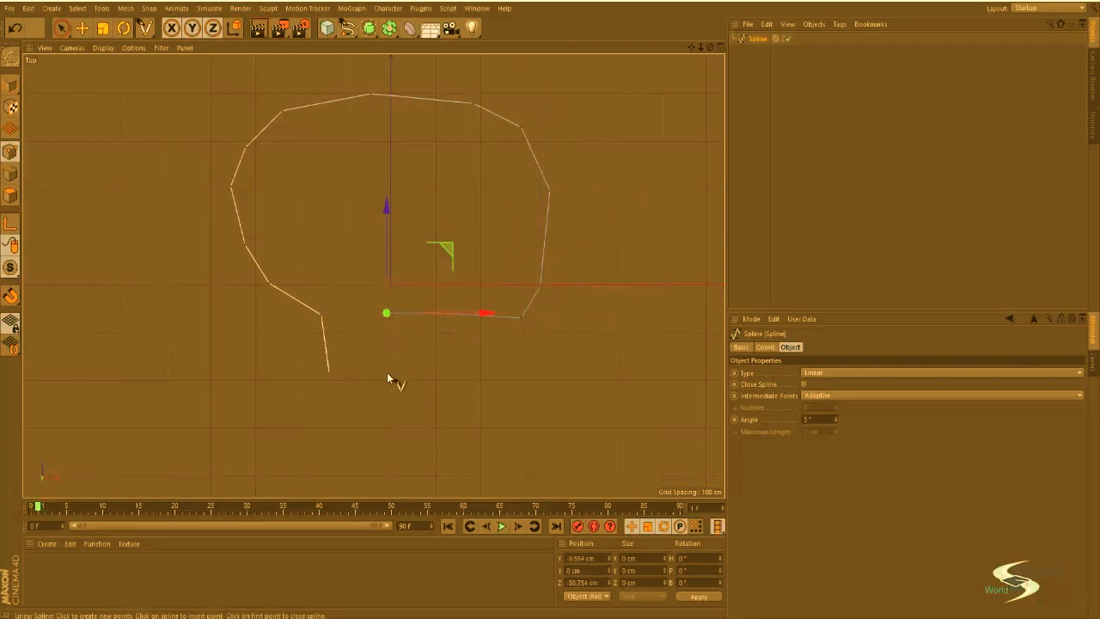
{"action": "left_click", "coordinate": [386, 373]}
{"action": "left_click", "coordinate": [803, 385]}
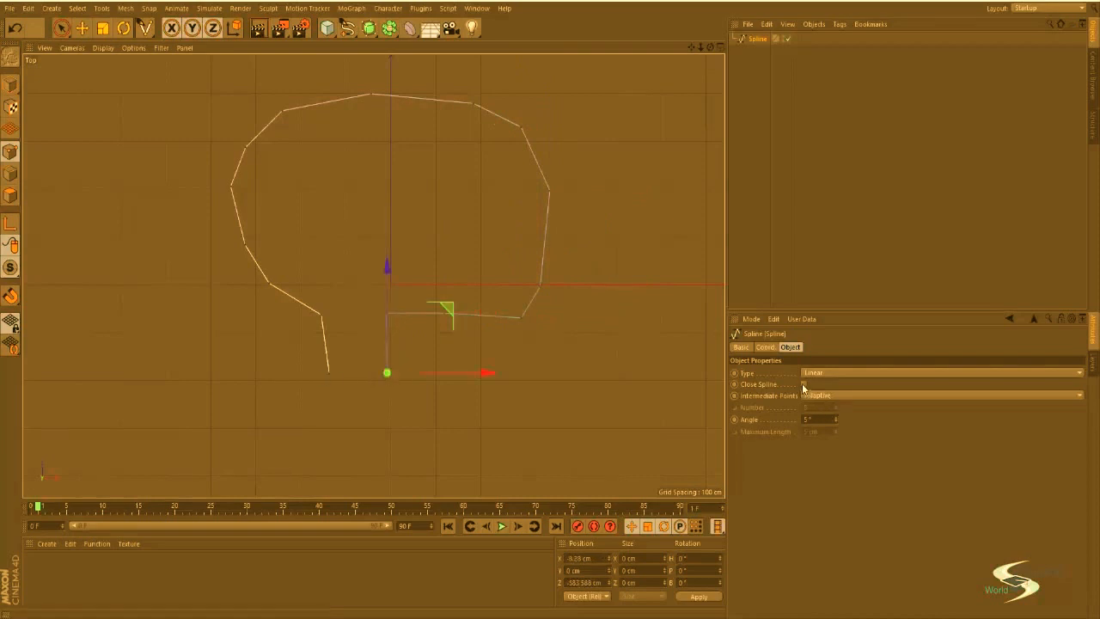
Step: Shift the neck's two right-side points and the adjoining outline point to the right to widen the neck
{"action": "key", "text": "v"}
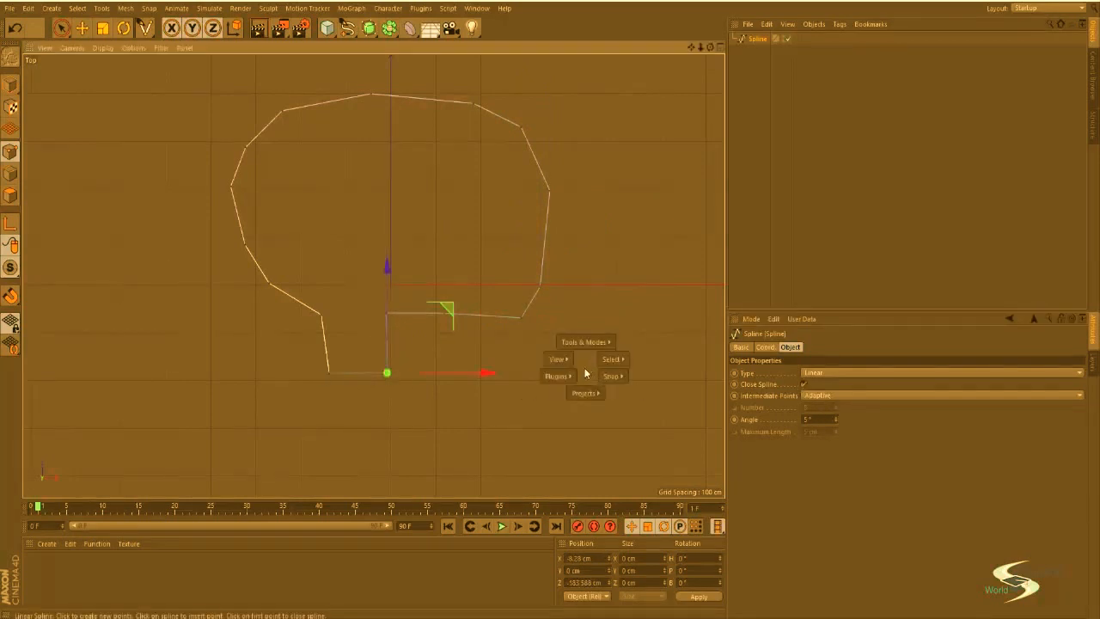
{"action": "key", "text": "e"}
{"action": "left_click", "coordinate": [509, 356]}
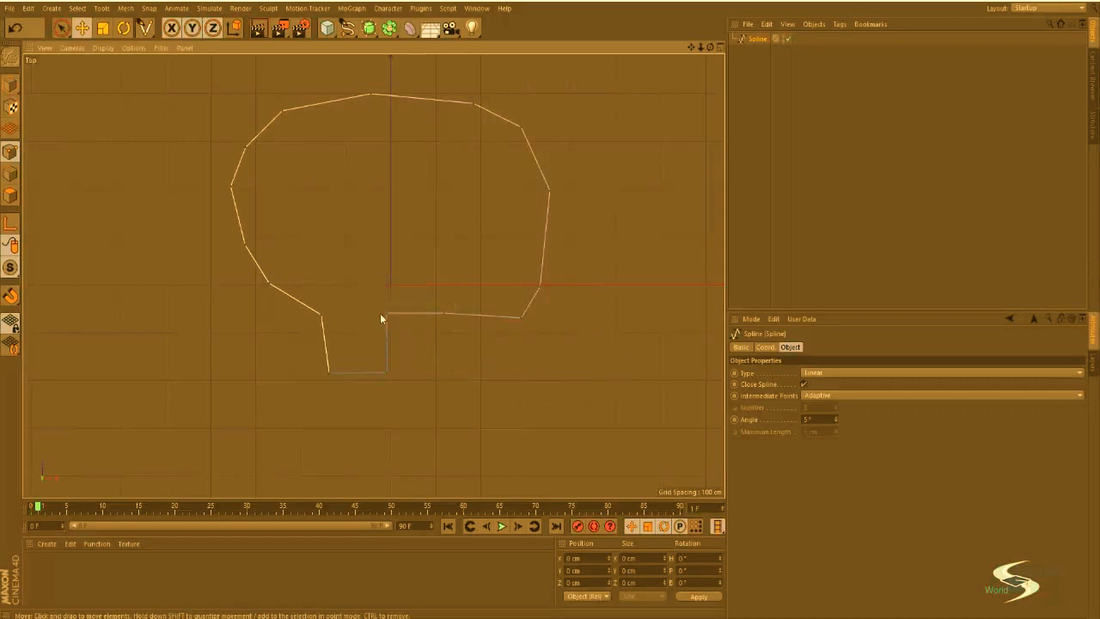
{"action": "key", "text": "0"}
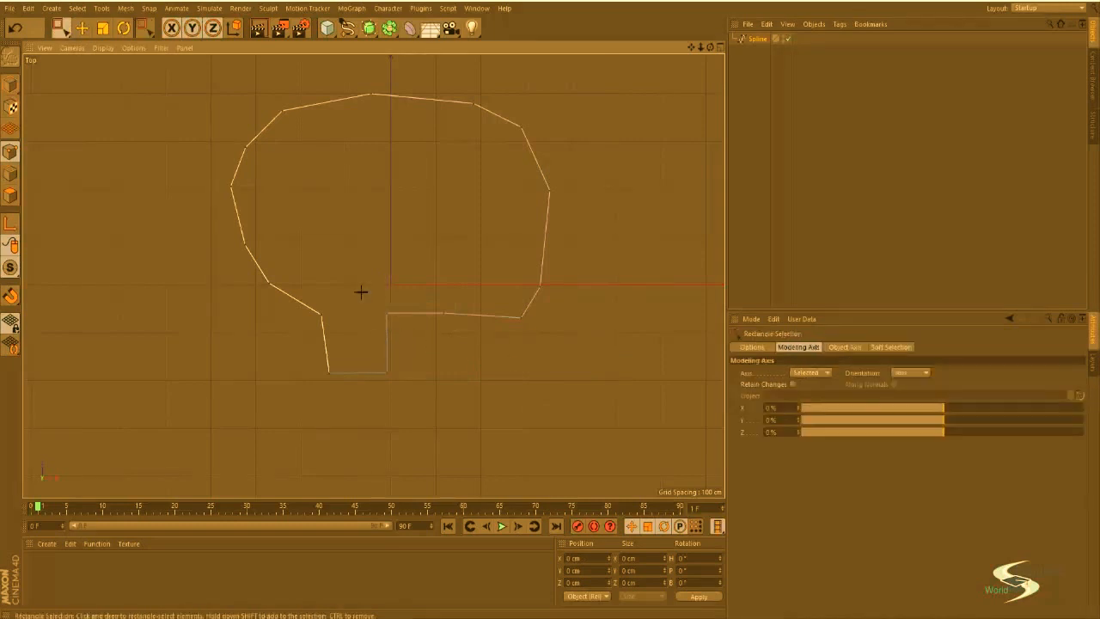
{"action": "left_click_drag", "start_coordinate": [362, 289], "coordinate": [469, 403]}
Step: Raise the outline's three lower-right points, then pull the one nearest the neck down and left to smooth the curve
{"action": "left_click_drag", "start_coordinate": [475, 280], "coordinate": [568, 325]}
{"action": "left_click", "coordinate": [521, 317]}
{"action": "left_click_drag", "start_coordinate": [572, 241], "coordinate": [575, 217]}
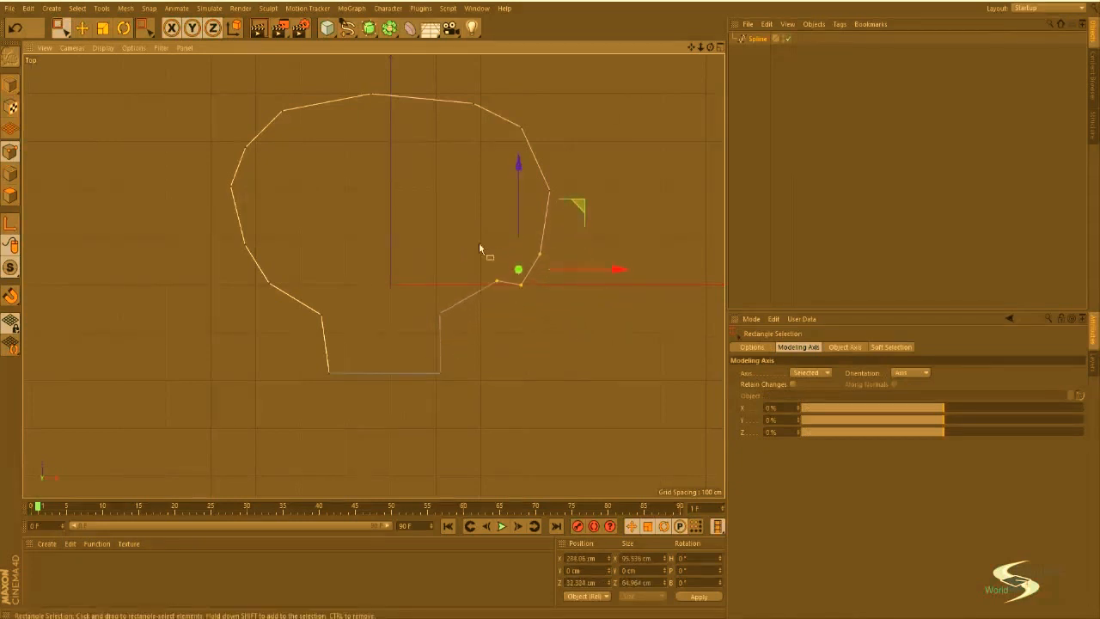
{"action": "left_click_drag", "start_coordinate": [474, 281], "coordinate": [503, 303]}
{"action": "left_click_drag", "start_coordinate": [555, 220], "coordinate": [533, 242]}
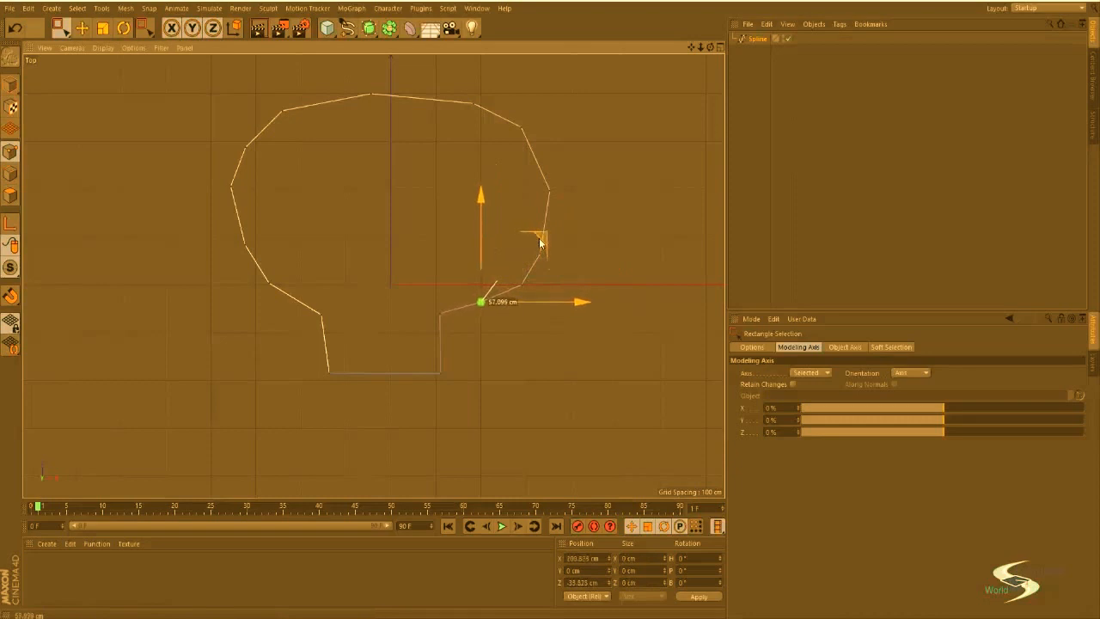
Step: Move the neck's upper-left point right to about X -132 cm to straighten that edge, and deselect the spline
{"action": "key", "text": "e"}
{"action": "left_click", "coordinate": [644, 240]}
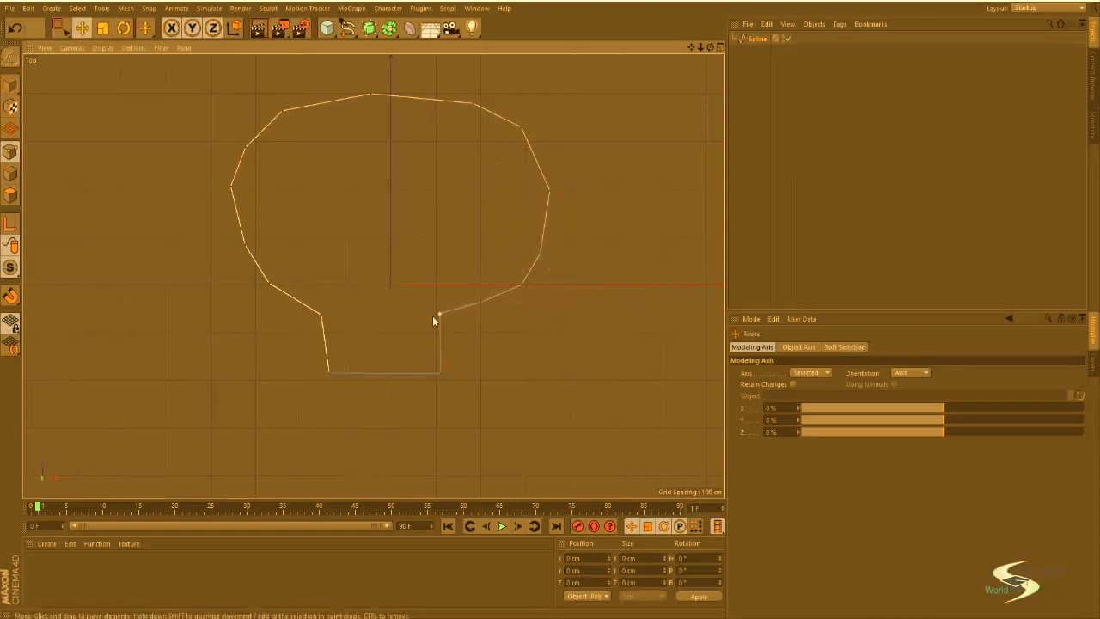
{"action": "left_click", "coordinate": [326, 317]}
{"action": "left_click_drag", "start_coordinate": [408, 315], "coordinate": [418, 316]}
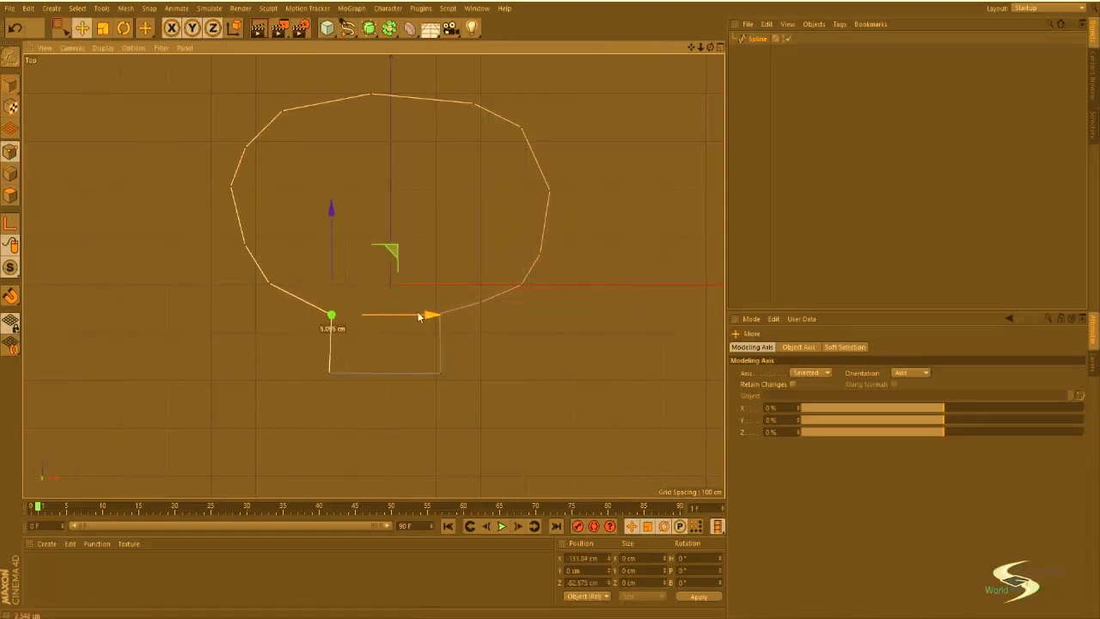
{"action": "left_click", "coordinate": [533, 336]}
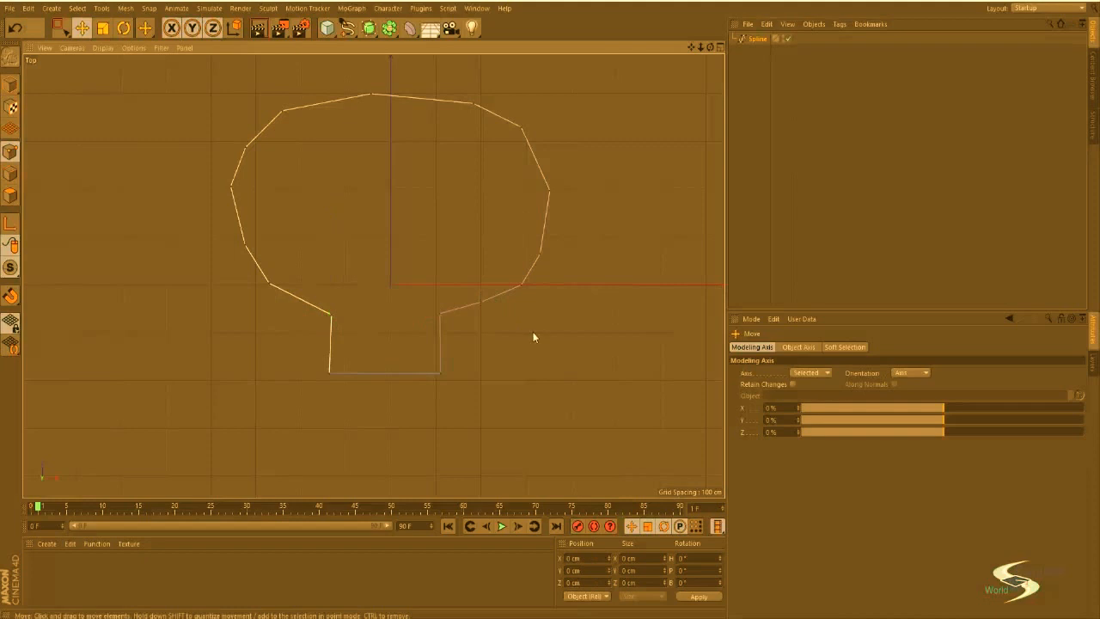
{"action": "left_click", "coordinate": [759, 106]}
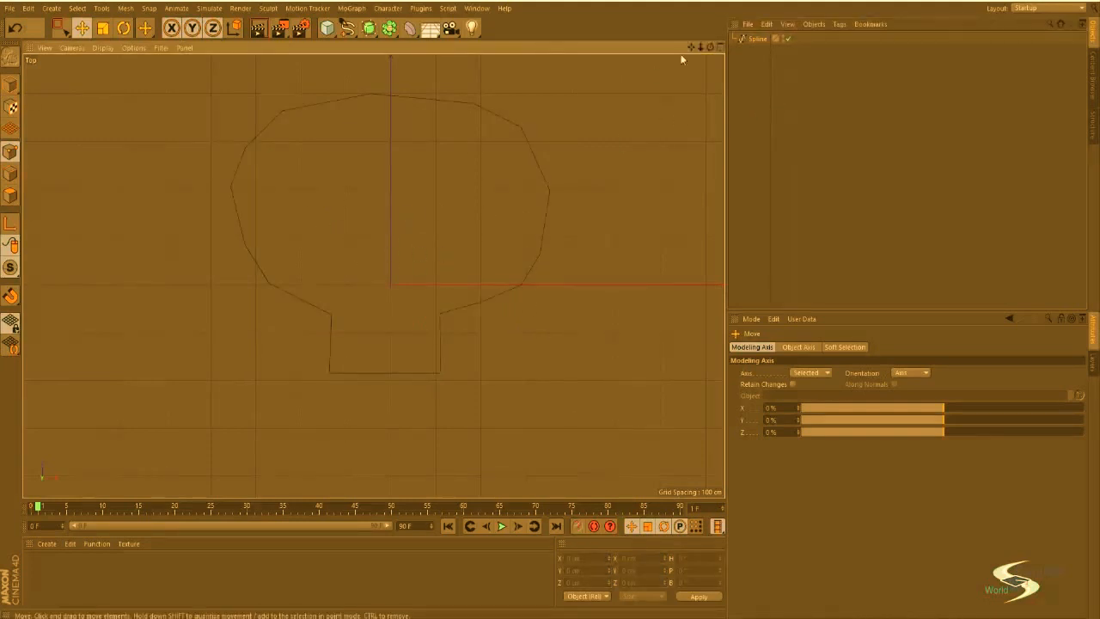
{"action": "left_click", "coordinate": [757, 38]}
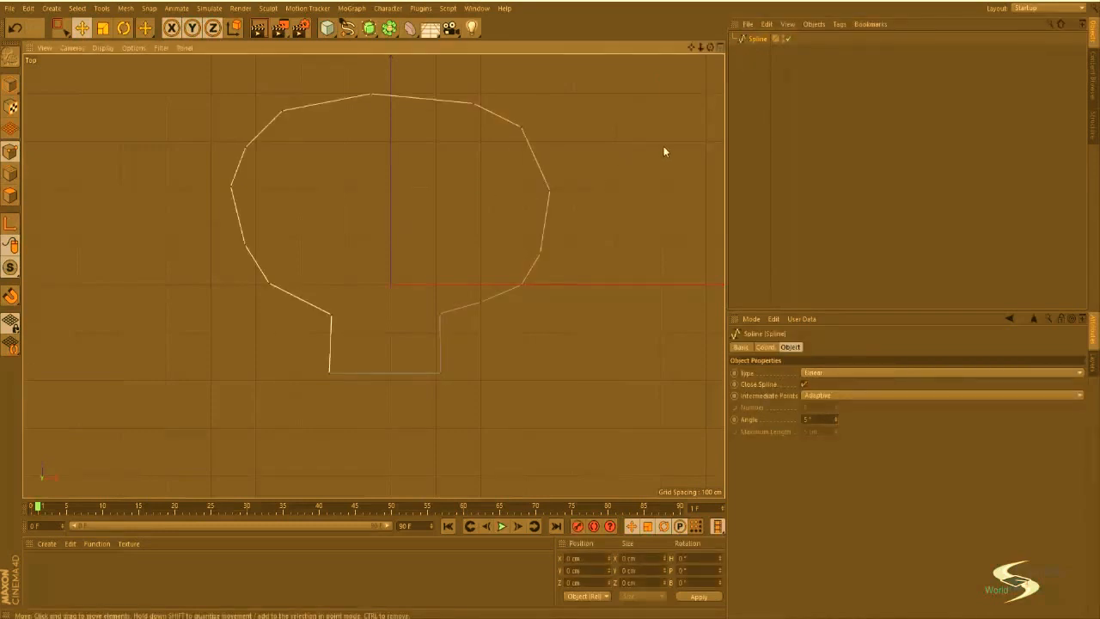
{"action": "left_click", "coordinate": [474, 196]}
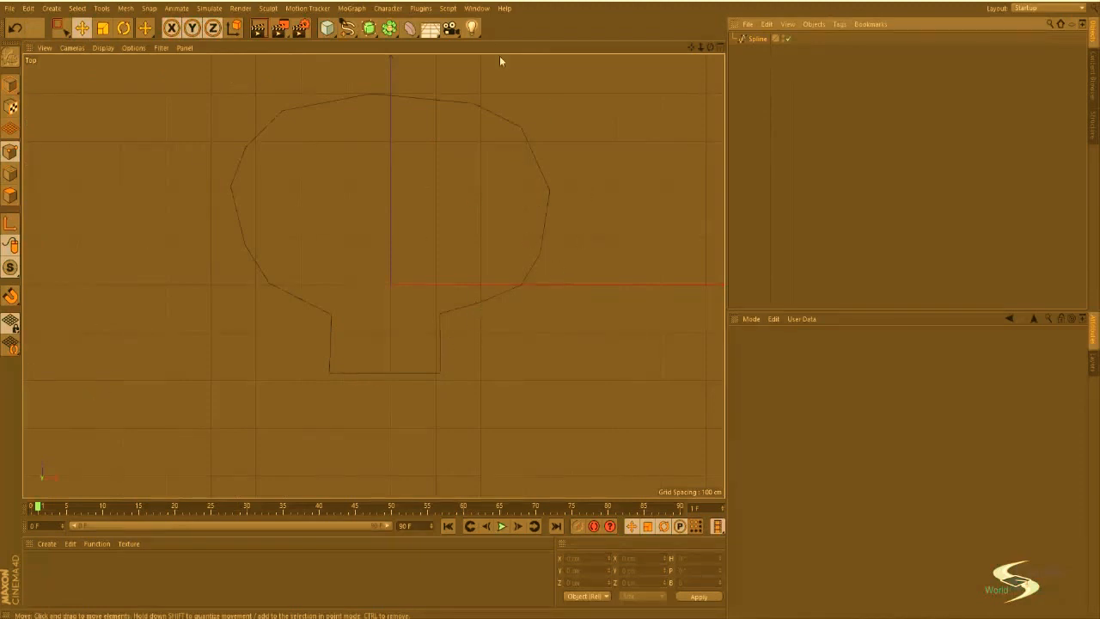
{"action": "left_click", "coordinate": [347, 28]}
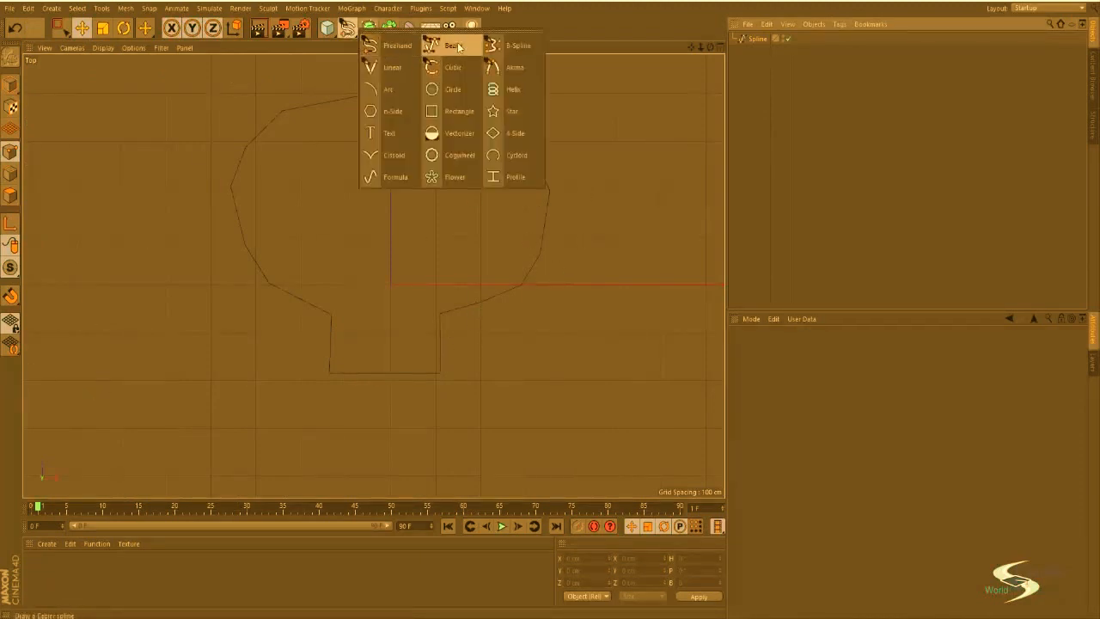
{"action": "left_click", "coordinate": [622, 88]}
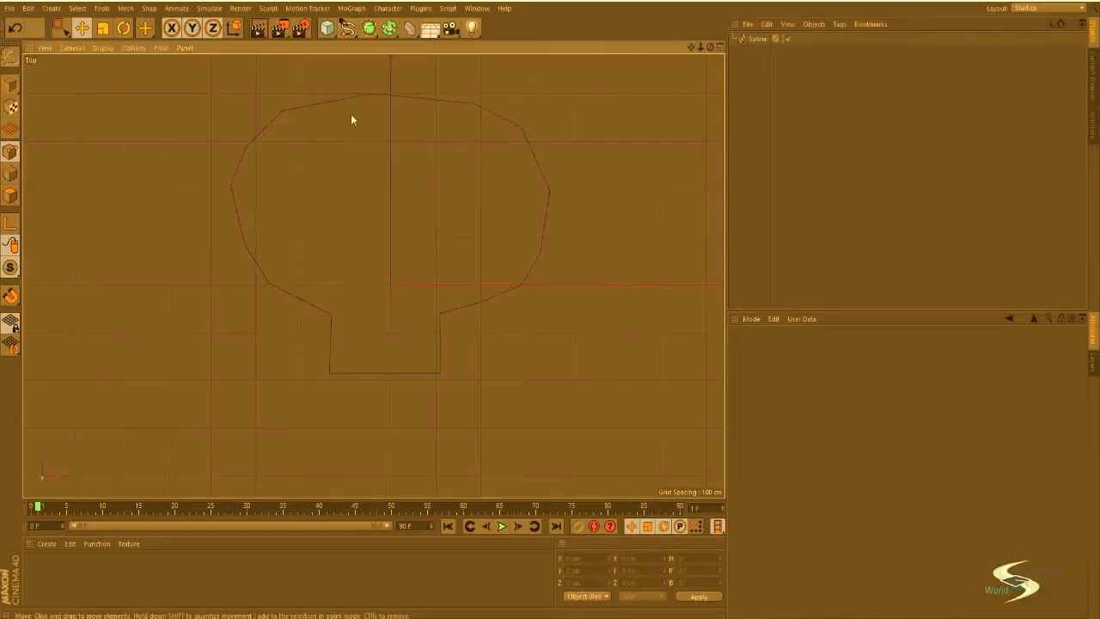
Step: Switch from the Top view to the Perspective view and frame the closed spline from above
{"action": "middle_click", "coordinate": [432, 189]}
{"action": "middle_click", "coordinate": [246, 204]}
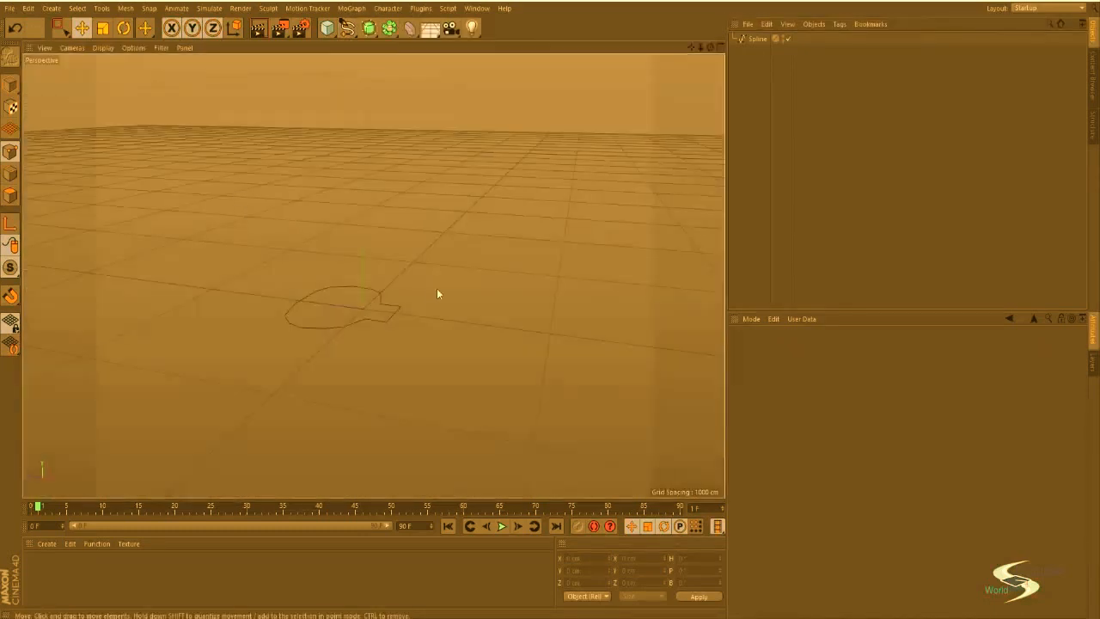
{"action": "left_click_drag", "start_coordinate": [349, 335], "coordinate": [287, 392], "text": "alt"}
{"action": "right_click_drag", "start_coordinate": [366, 281], "coordinate": [429, 260], "text": "alt"}
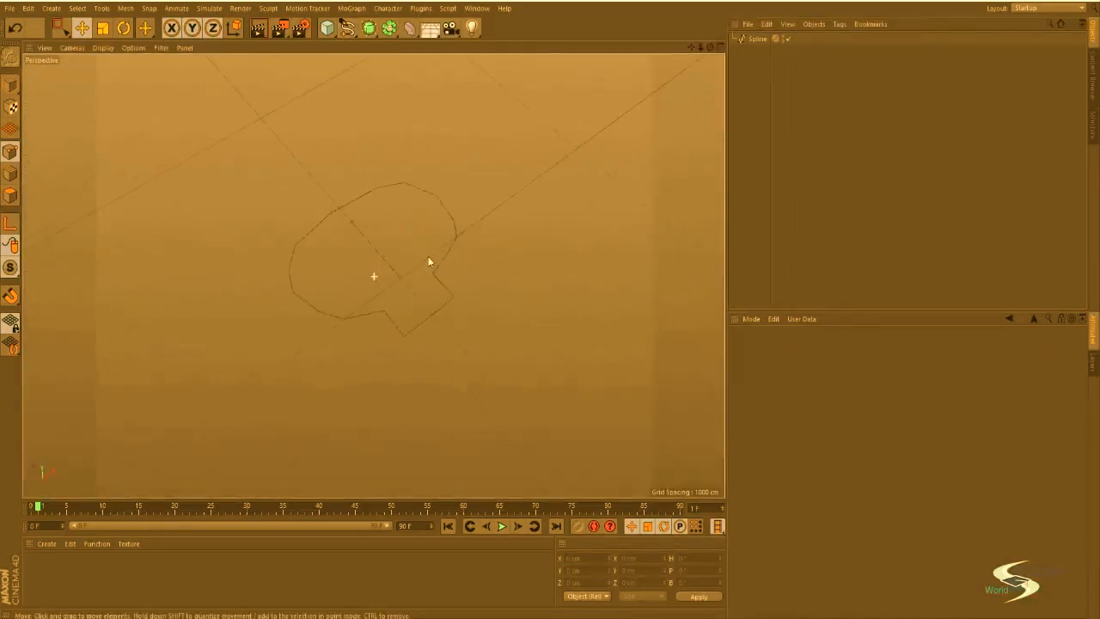
{"action": "left_click_drag", "start_coordinate": [430, 260], "coordinate": [363, 275], "text": "alt"}
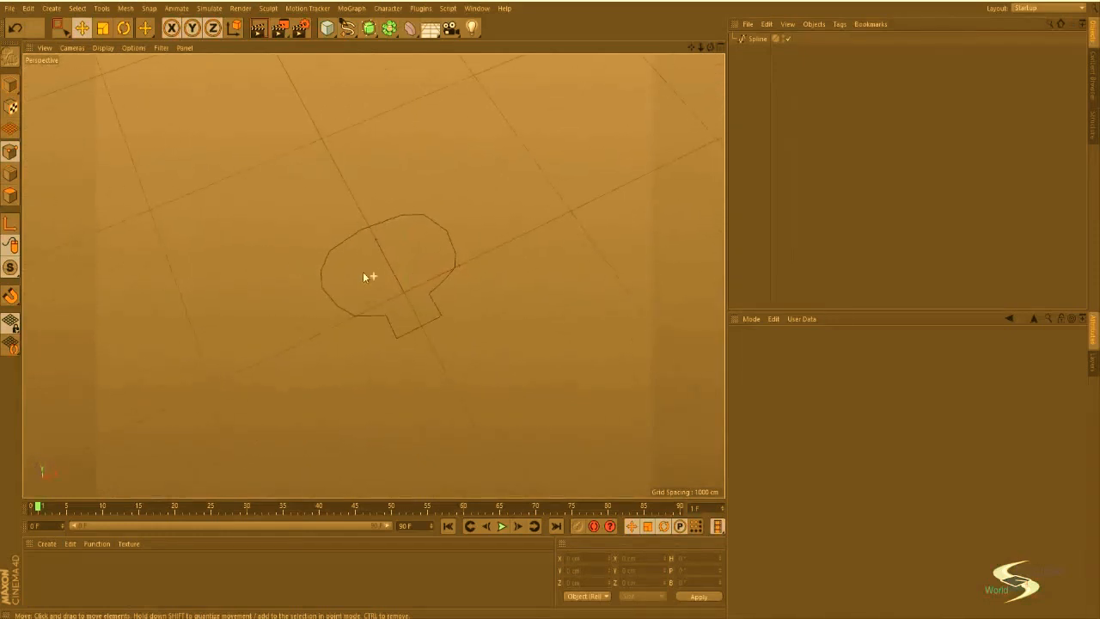
Step: Shift the spline's middle top point in the horizontal plane to about X -16 cm, Z 398 cm, and deselect the spline
{"action": "left_click", "coordinate": [757, 39]}
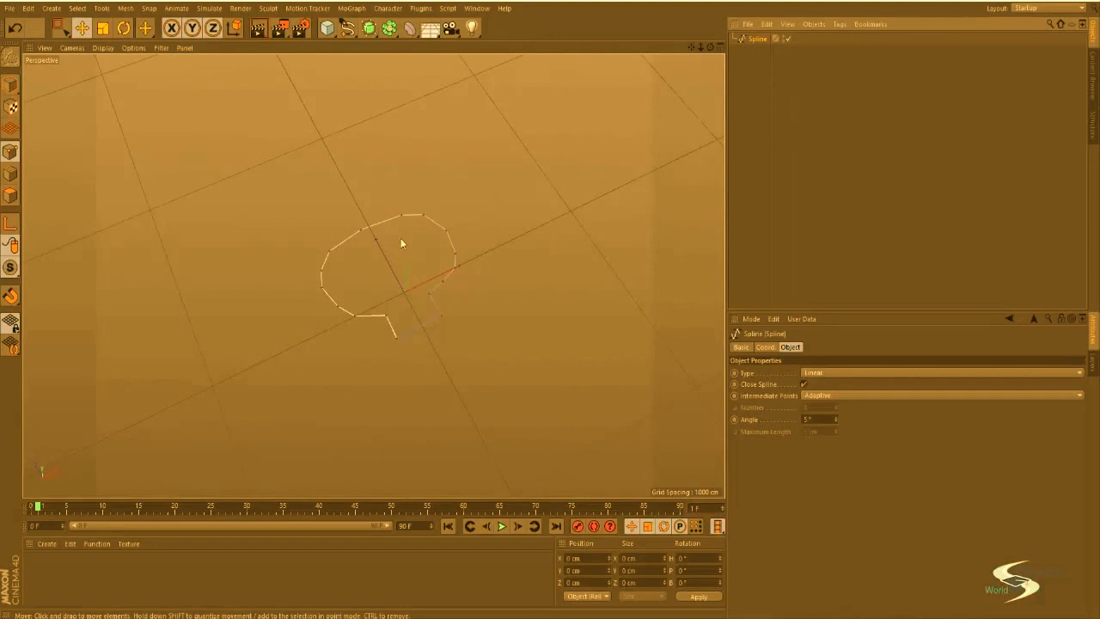
{"action": "left_click", "coordinate": [362, 229]}
{"action": "left_click_drag", "start_coordinate": [386, 162], "coordinate": [393, 158]}
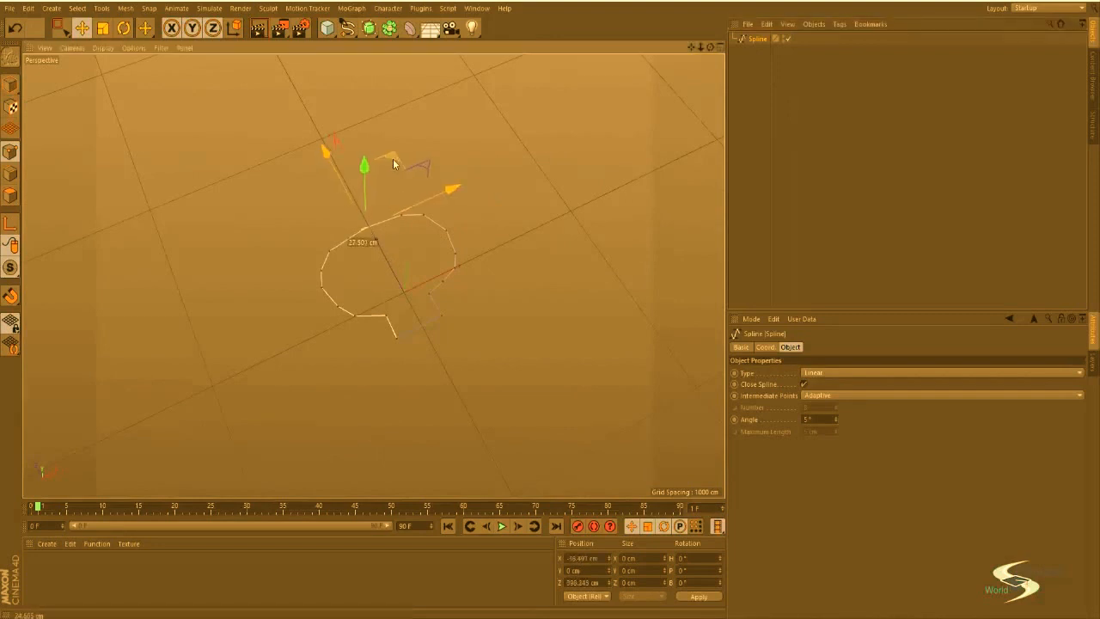
{"action": "left_click", "coordinate": [496, 204]}
{"action": "scroll", "coordinate": [371, 258], "scroll_direction": "up", "scroll_amount": 1}
{"action": "left_click_drag", "start_coordinate": [371, 255], "coordinate": [493, 255], "text": "alt"}
{"action": "left_click", "coordinate": [760, 105]}
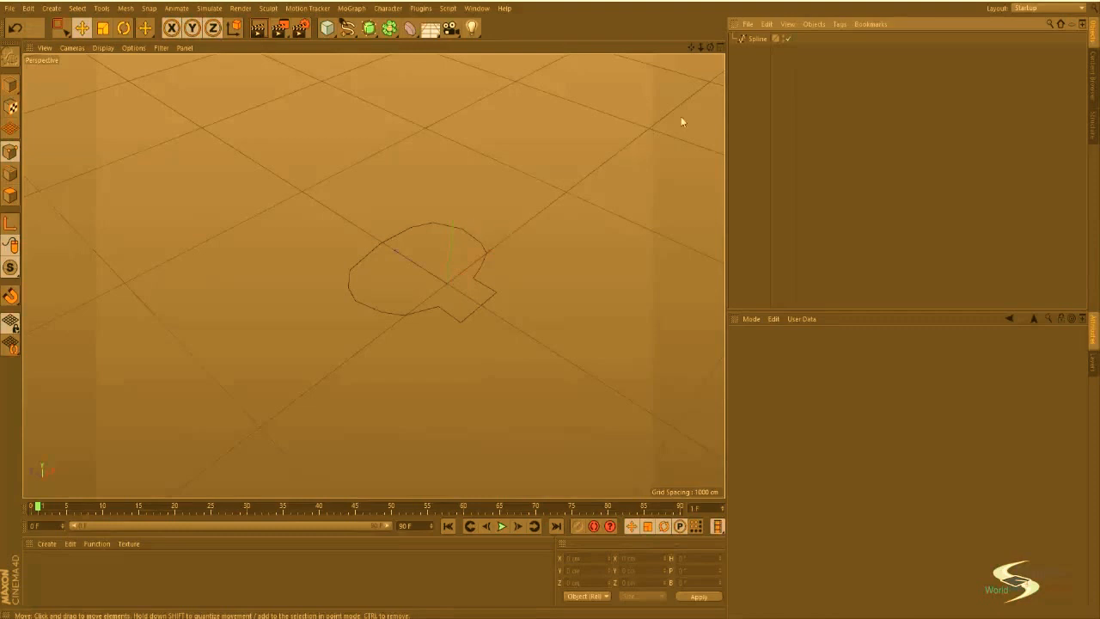
Step: Add an Extrude generator and make the spline its child so the outline becomes a solid
{"action": "left_click", "coordinate": [756, 40]}
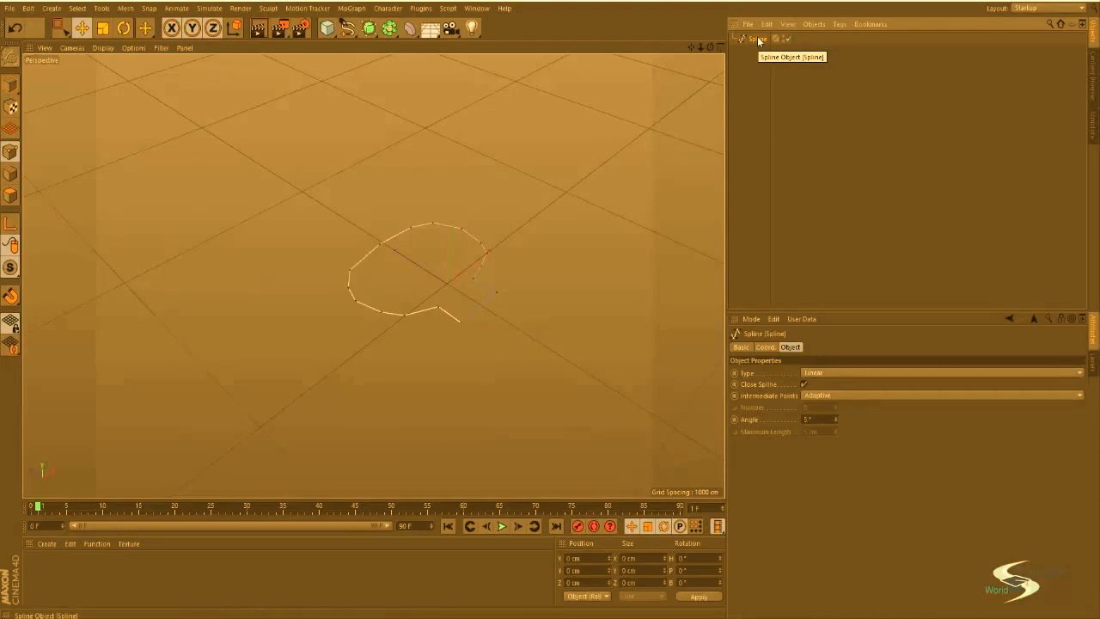
{"action": "left_click", "coordinate": [390, 28]}
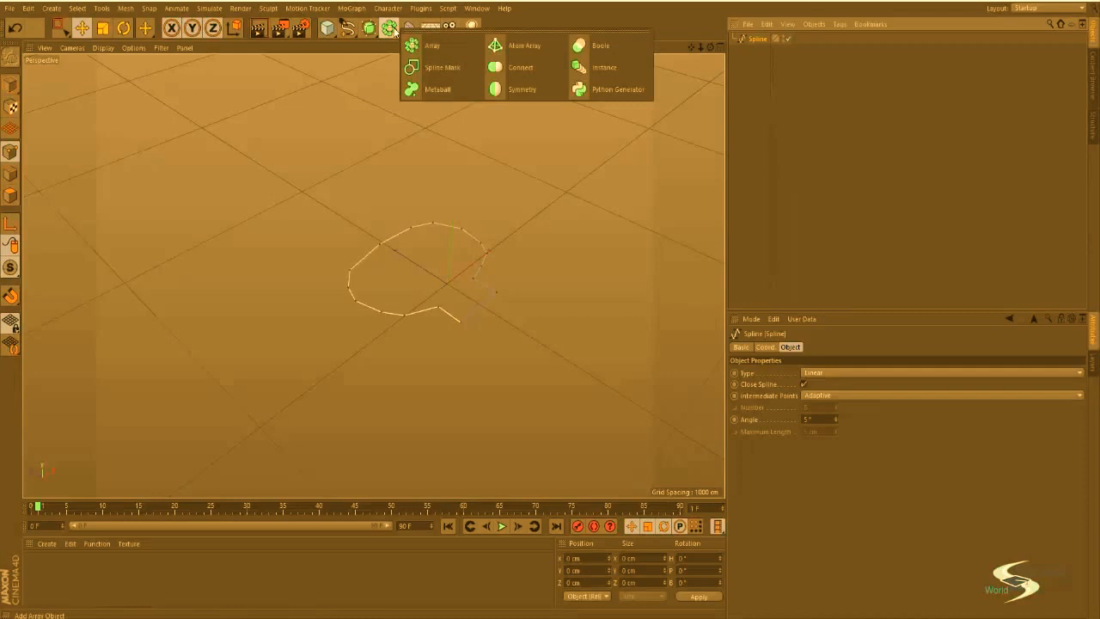
{"action": "left_click", "coordinate": [600, 30]}
{"action": "left_click", "coordinate": [570, 20]}
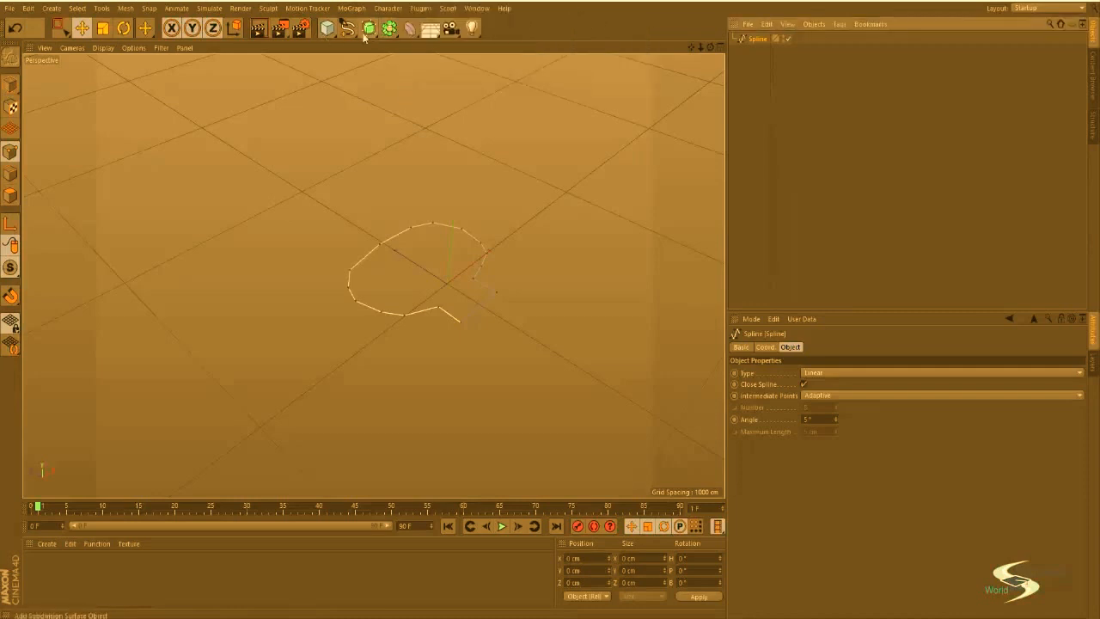
{"action": "left_click", "coordinate": [369, 28]}
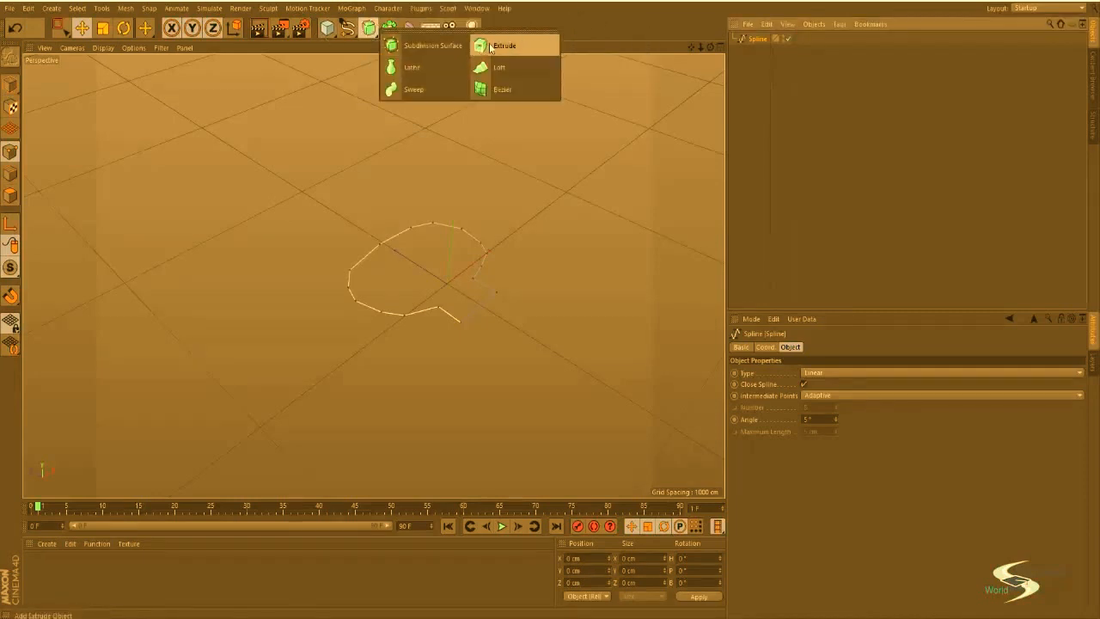
{"action": "left_click", "coordinate": [490, 48]}
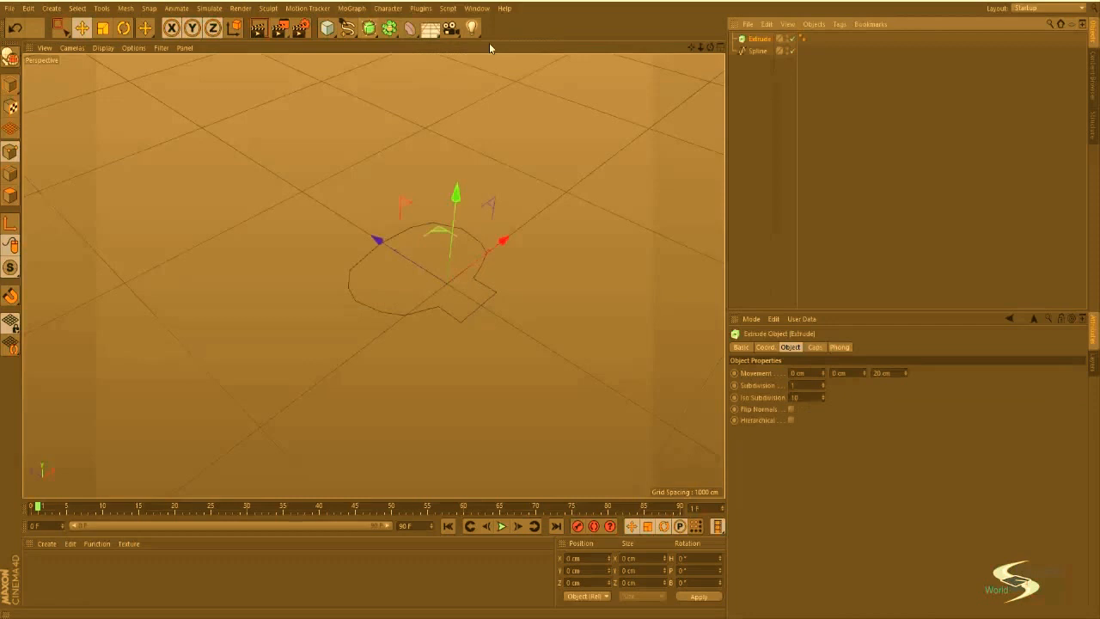
{"action": "left_click", "coordinate": [757, 51]}
{"action": "left_click_drag", "start_coordinate": [757, 53], "coordinate": [760, 39]}
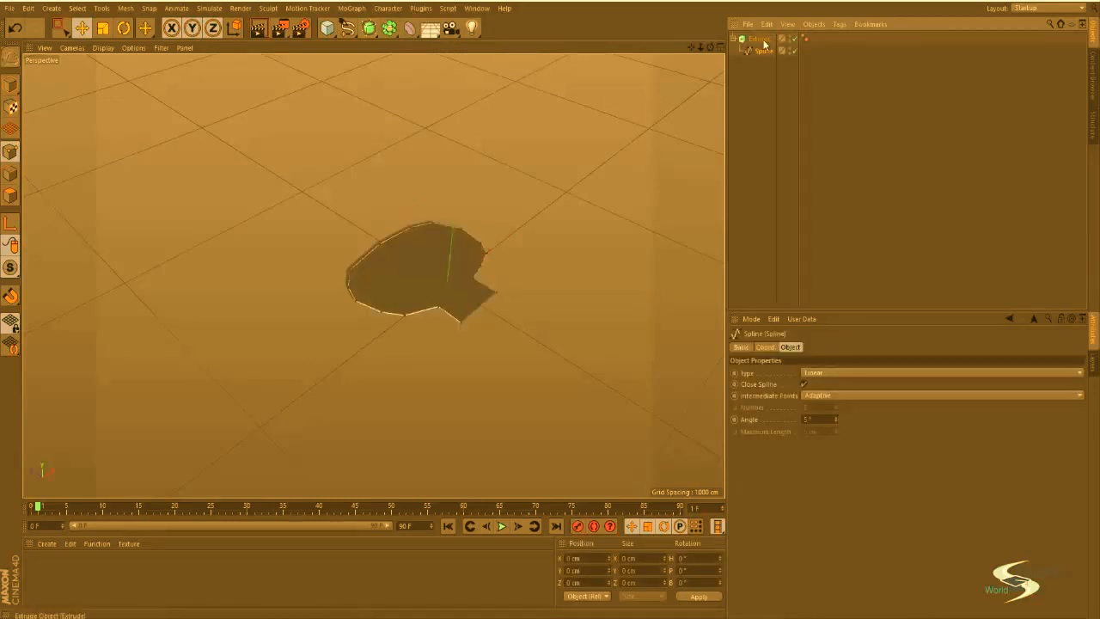
{"action": "left_click", "coordinate": [749, 100]}
Step: Set the Extrude object's Z movement to 0 cm
{"action": "scroll", "coordinate": [432, 277], "scroll_direction": "up", "scroll_amount": 4}
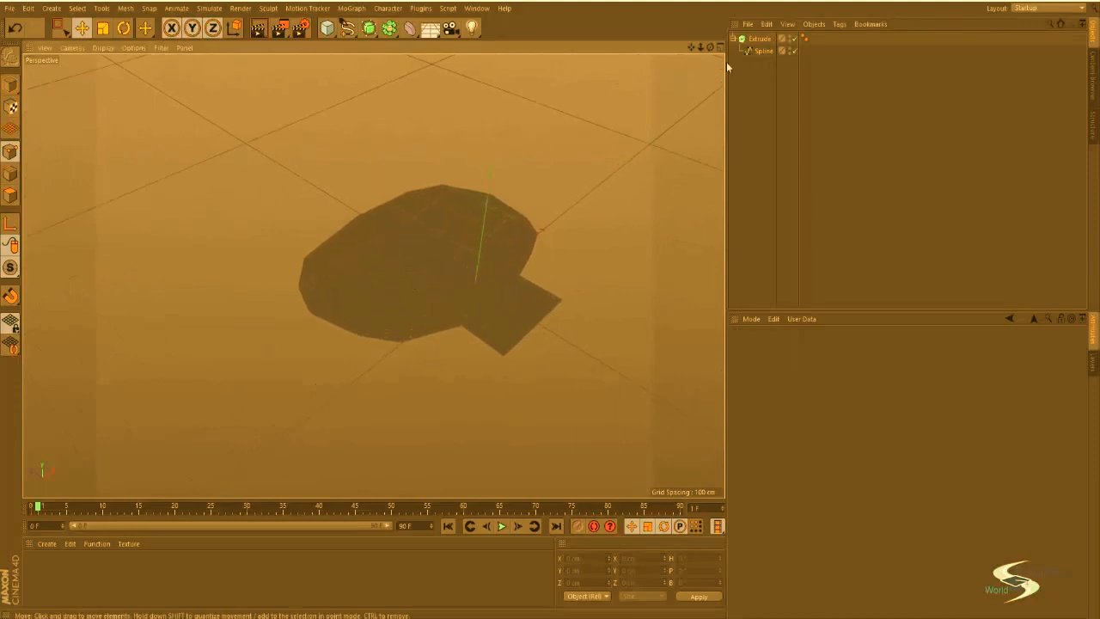
{"action": "left_click", "coordinate": [760, 38]}
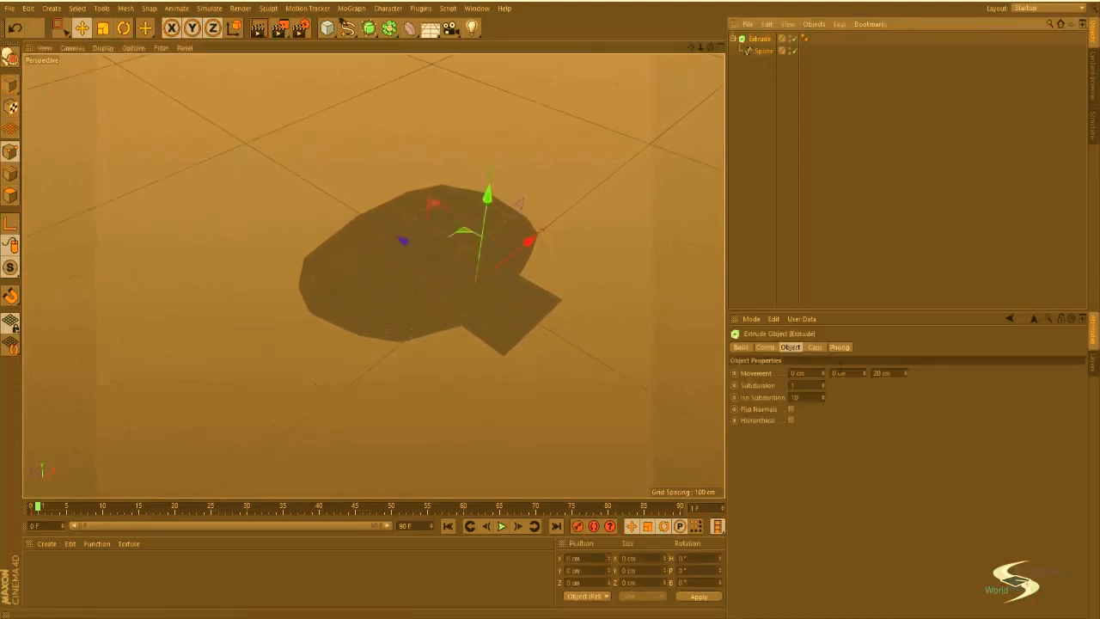
{"action": "double_click", "coordinate": [883, 373]}
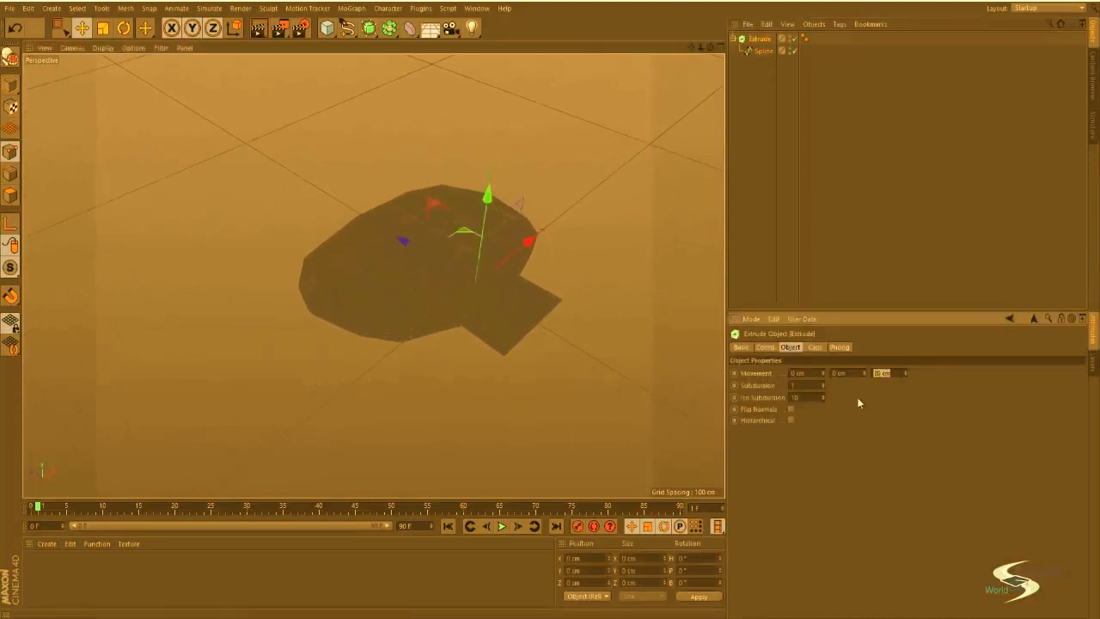
{"action": "type", "text": "0"}
{"action": "key", "text": "Return"}
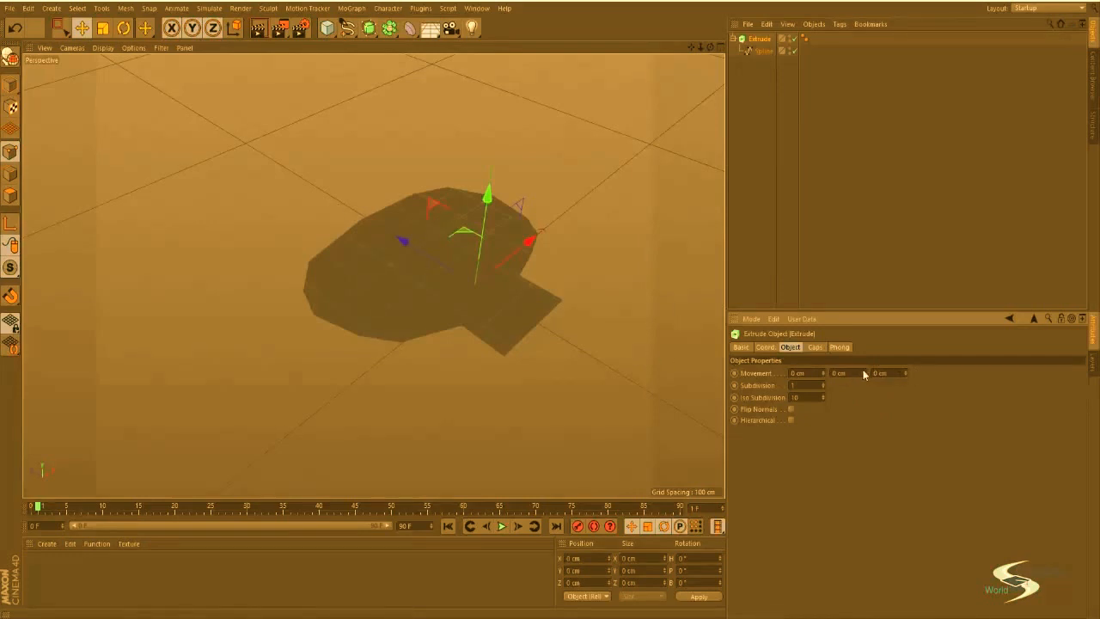
Step: Set the Extrude object's Y movement to 150 cm to thicken the shape upward, and deselect it
{"action": "left_click_drag", "start_coordinate": [864, 374], "coordinate": [864, 348]}
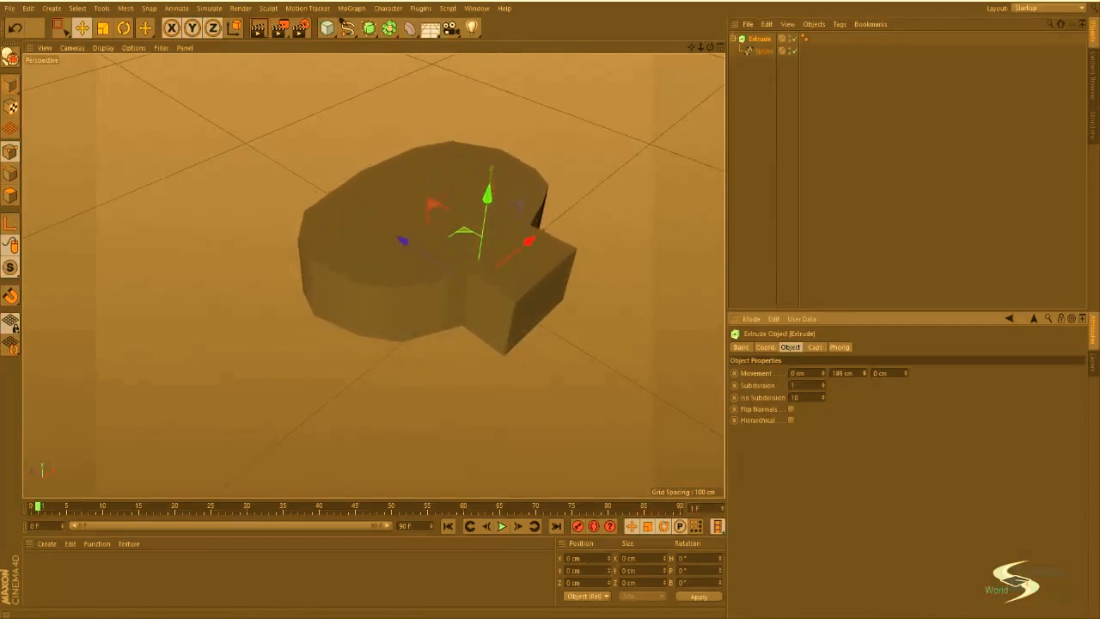
{"action": "left_click", "coordinate": [851, 375]}
{"action": "type", "text": "150"}
{"action": "left_click", "coordinate": [761, 209]}
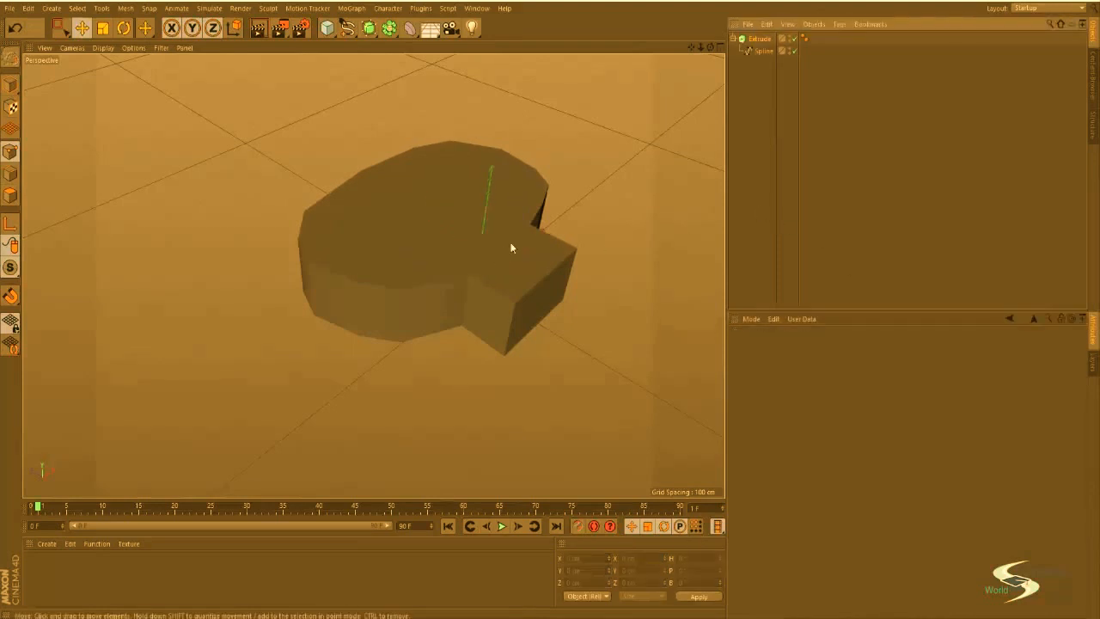
Step: Inspect the extruded solid from several angles and review the properties of the Extrude object and its child spline
{"action": "middle_click_drag", "start_coordinate": [511, 245], "coordinate": [385, 369], "text": "alt"}
{"action": "mouse_move", "coordinate": [385, 368]}
{"action": "left_mouse_down", "text": "alt"}
{"action": "mouse_move", "coordinate": [378, 379]}
{"action": "mouse_move", "coordinate": [428, 440]}
{"action": "mouse_move", "coordinate": [422, 284]}
{"action": "mouse_move", "coordinate": [270, 174]}
{"action": "mouse_move", "coordinate": [206, 312]}
{"action": "mouse_move", "coordinate": [404, 372]}
{"action": "mouse_move", "coordinate": [487, 241]}
{"action": "mouse_move", "coordinate": [427, 221]}
{"action": "mouse_move", "coordinate": [523, 300]}
{"action": "mouse_move", "coordinate": [589, 227]}
{"action": "mouse_move", "coordinate": [477, 249]}
{"action": "mouse_move", "coordinate": [495, 290]}
{"action": "left_mouse_up", "text": "alt"}
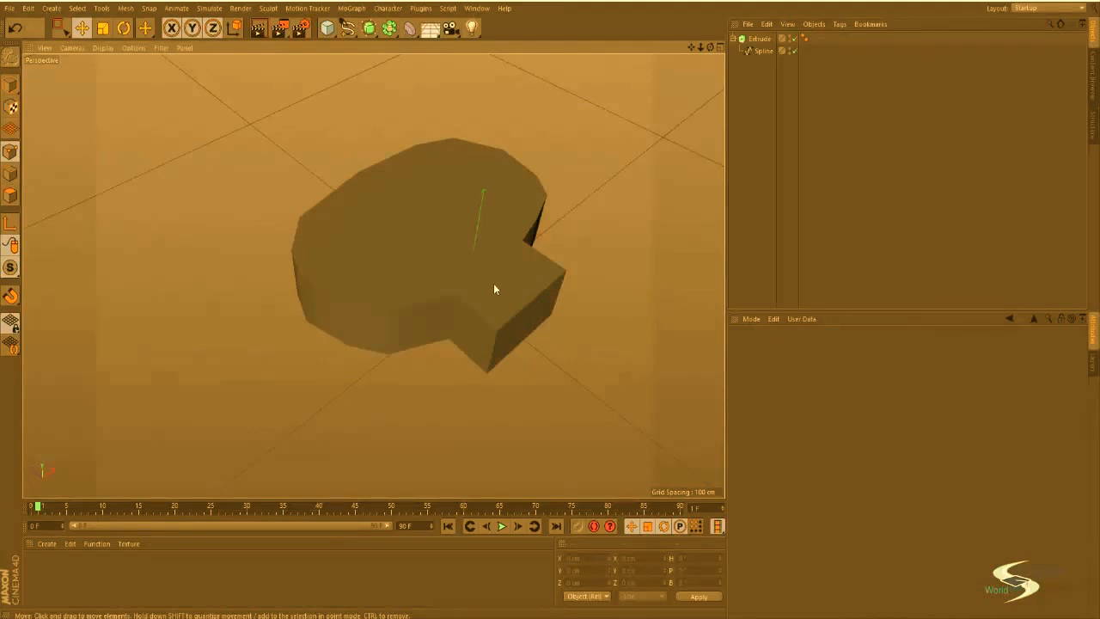
{"action": "left_click", "coordinate": [760, 38]}
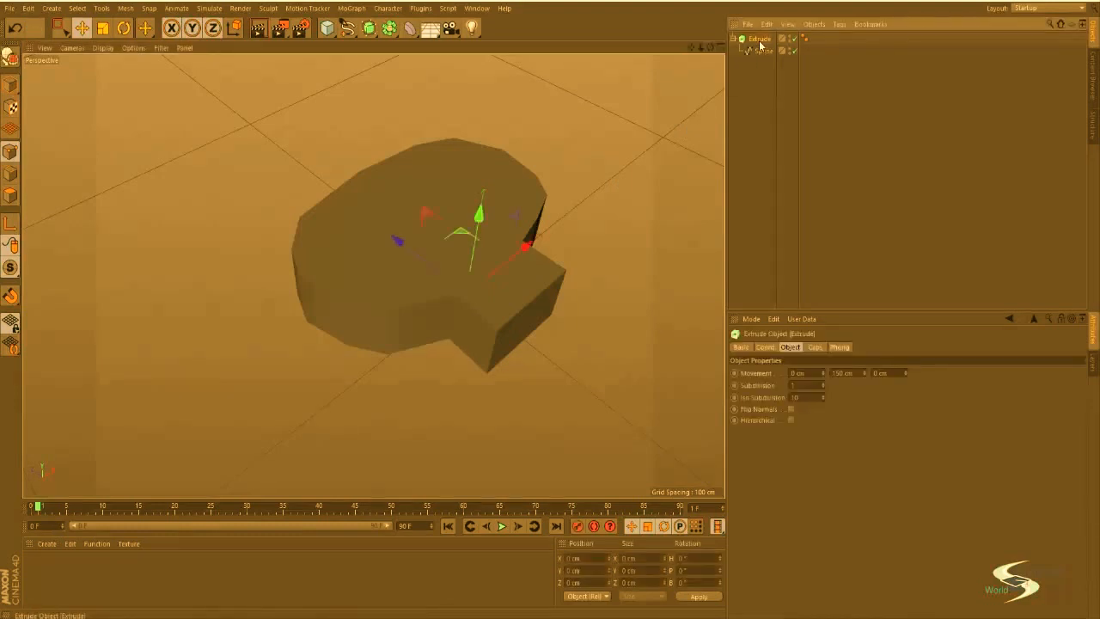
{"action": "left_click", "coordinate": [763, 142]}
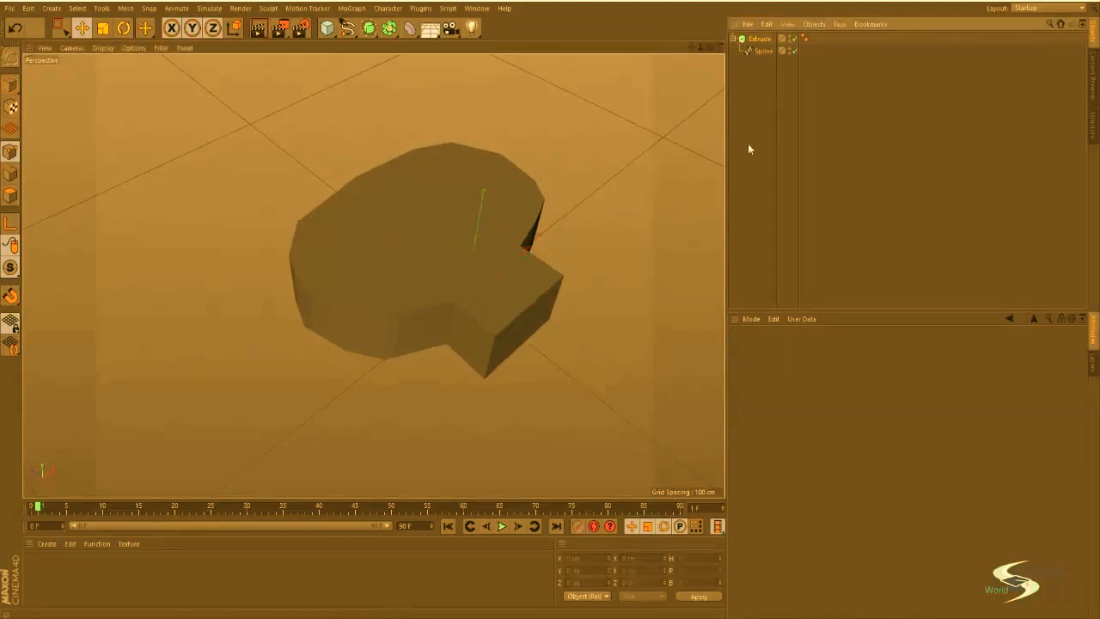
{"action": "key", "text": "ctrl+z"}
{"action": "left_click", "coordinate": [760, 62]}
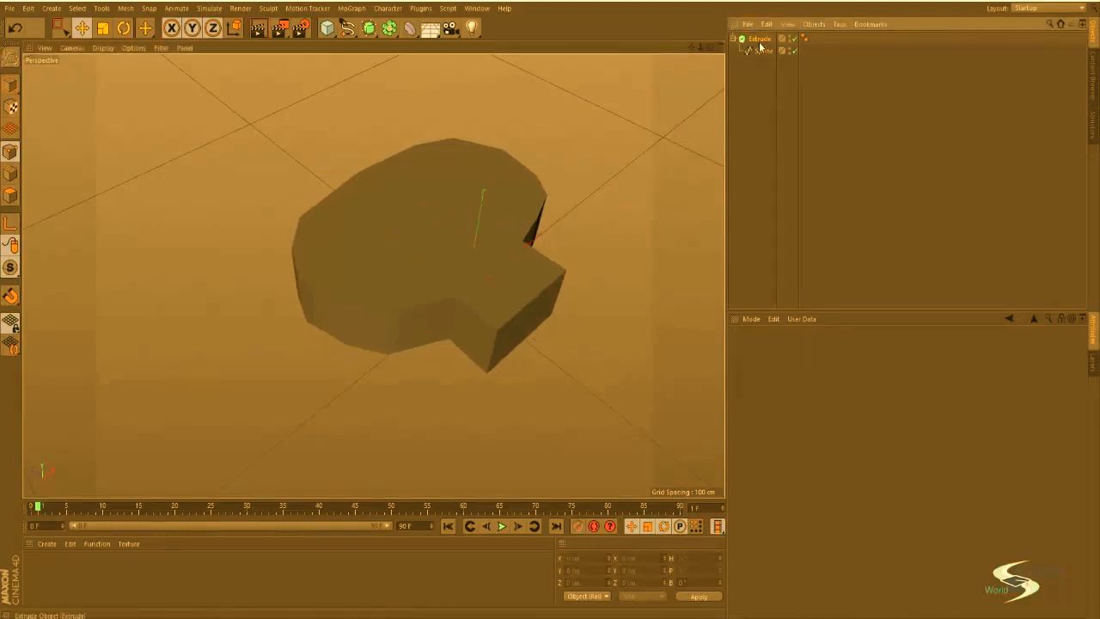
{"action": "key", "text": "ctrl+z"}
{"action": "left_click", "coordinate": [762, 52]}
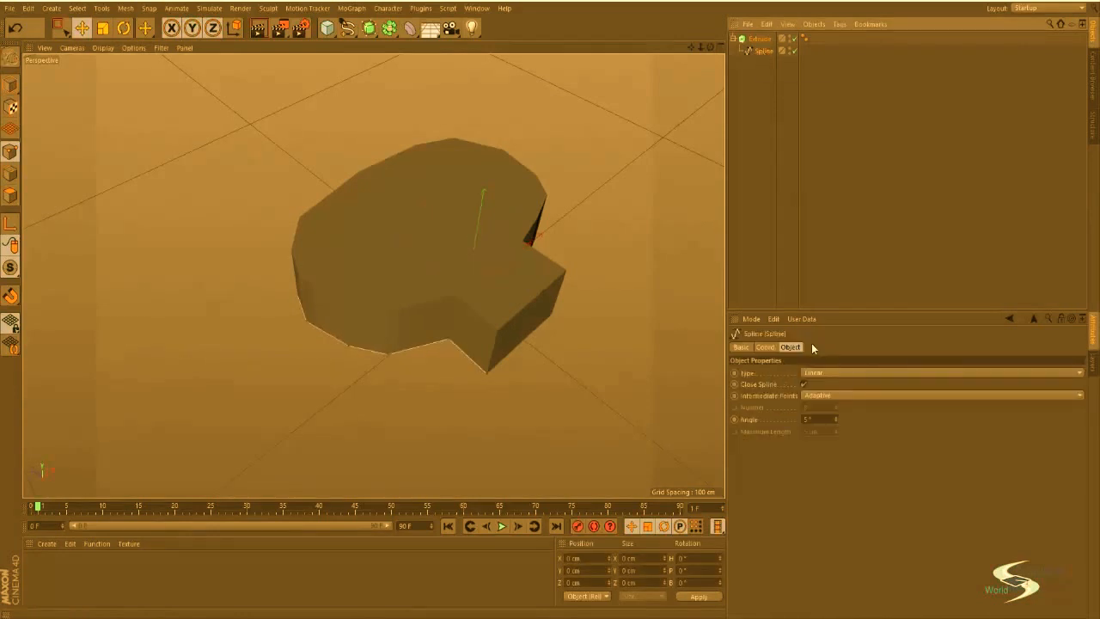
{"action": "left_click_drag", "start_coordinate": [551, 327], "coordinate": [525, 260], "text": "alt"}
Step: Set both the start and end caps of the Extrude object to Fillet Cap and inspect the bevelled edges up close
{"action": "left_click", "coordinate": [751, 38]}
{"action": "left_click_drag", "start_coordinate": [448, 283], "coordinate": [503, 338], "text": "alt"}
{"action": "right_click_drag", "start_coordinate": [504, 334], "coordinate": [543, 305], "text": "alt"}
{"action": "middle_click_drag", "start_coordinate": [543, 306], "coordinate": [468, 294], "text": "alt"}
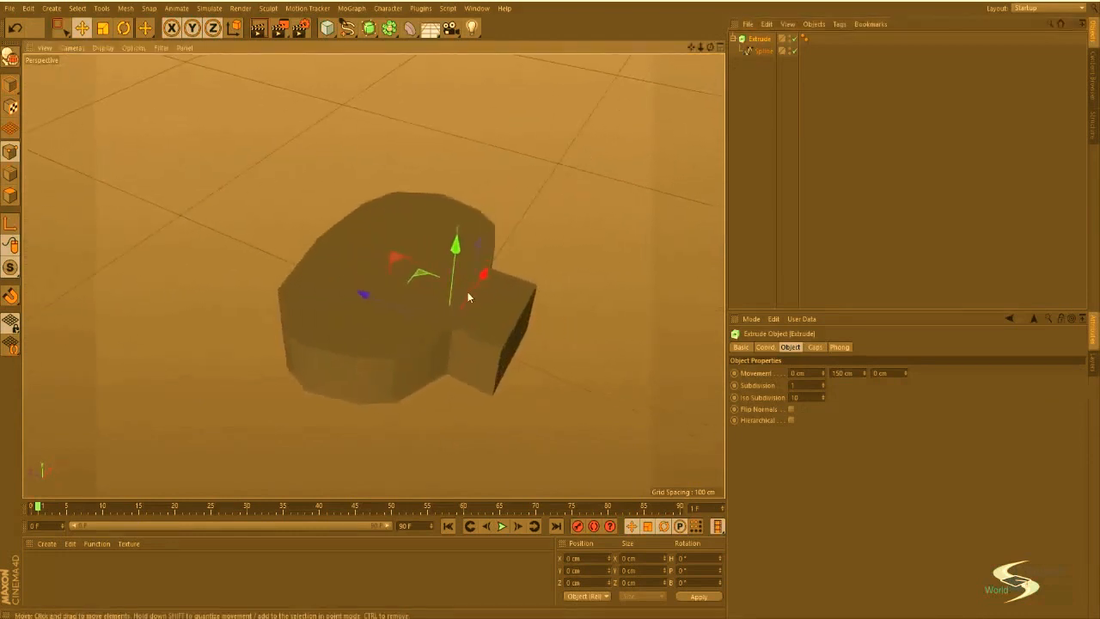
{"action": "left_click_drag", "start_coordinate": [513, 283], "coordinate": [471, 285], "text": "alt"}
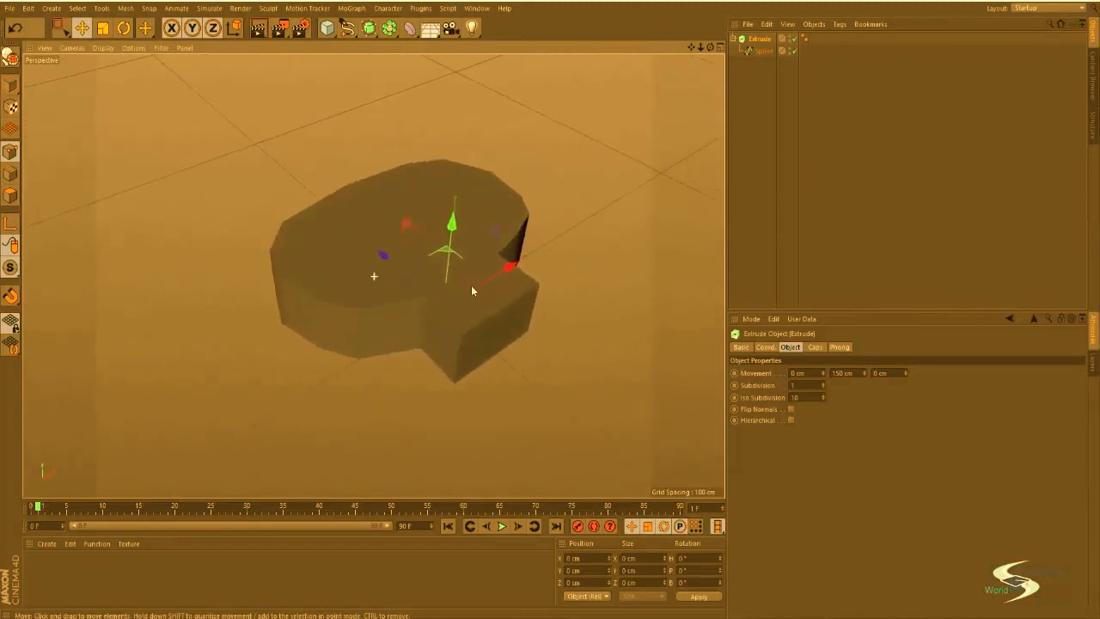
{"action": "left_click", "coordinate": [815, 348]}
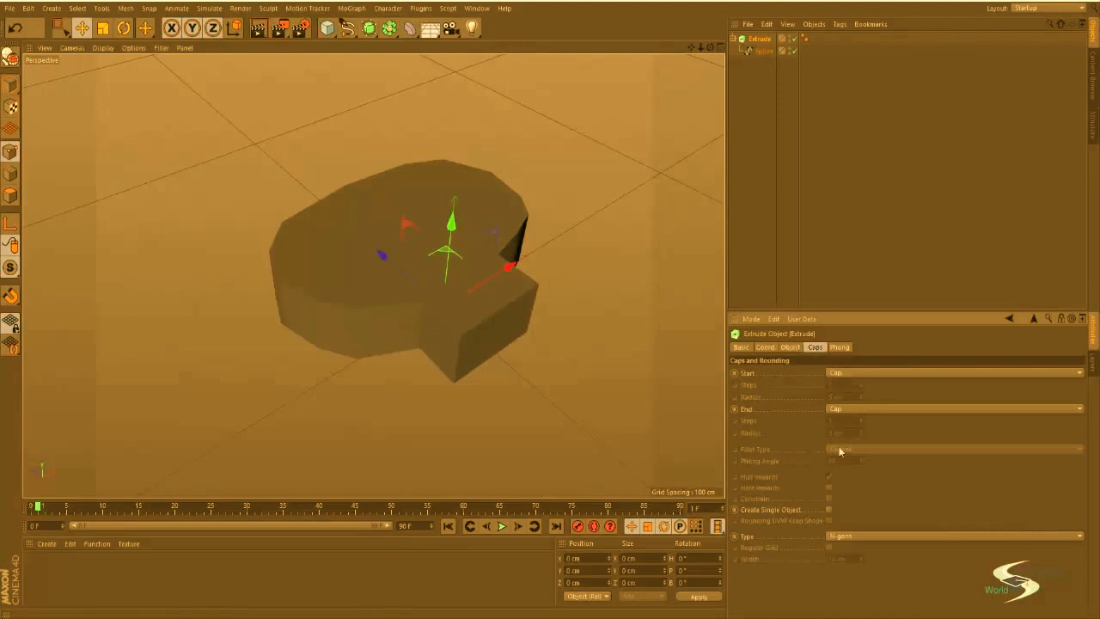
{"action": "left_click", "coordinate": [848, 373]}
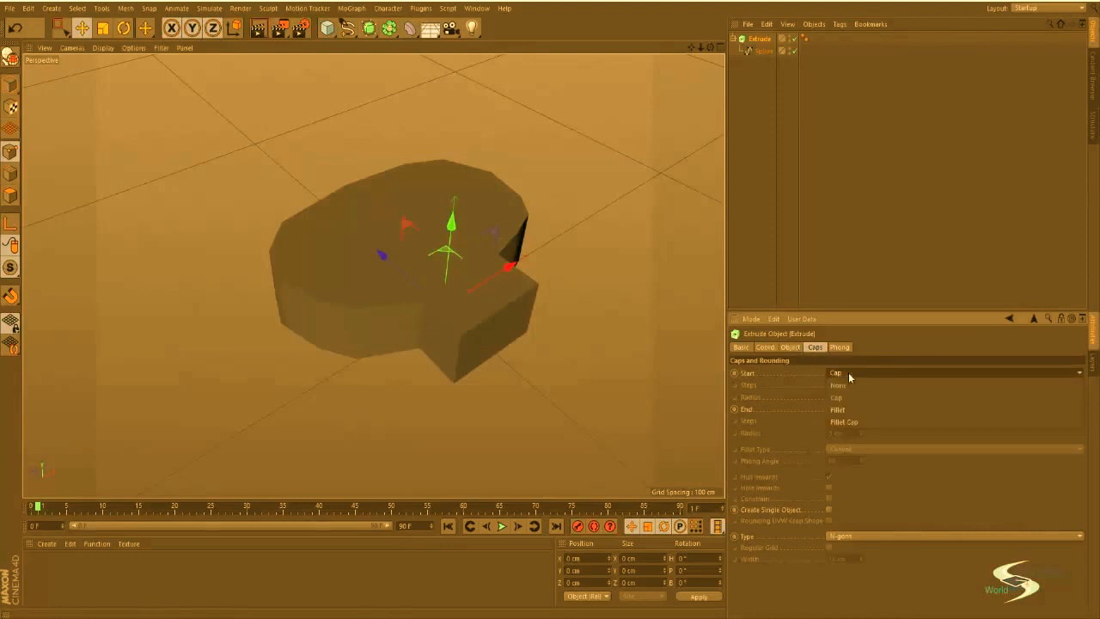
{"action": "left_click", "coordinate": [856, 422]}
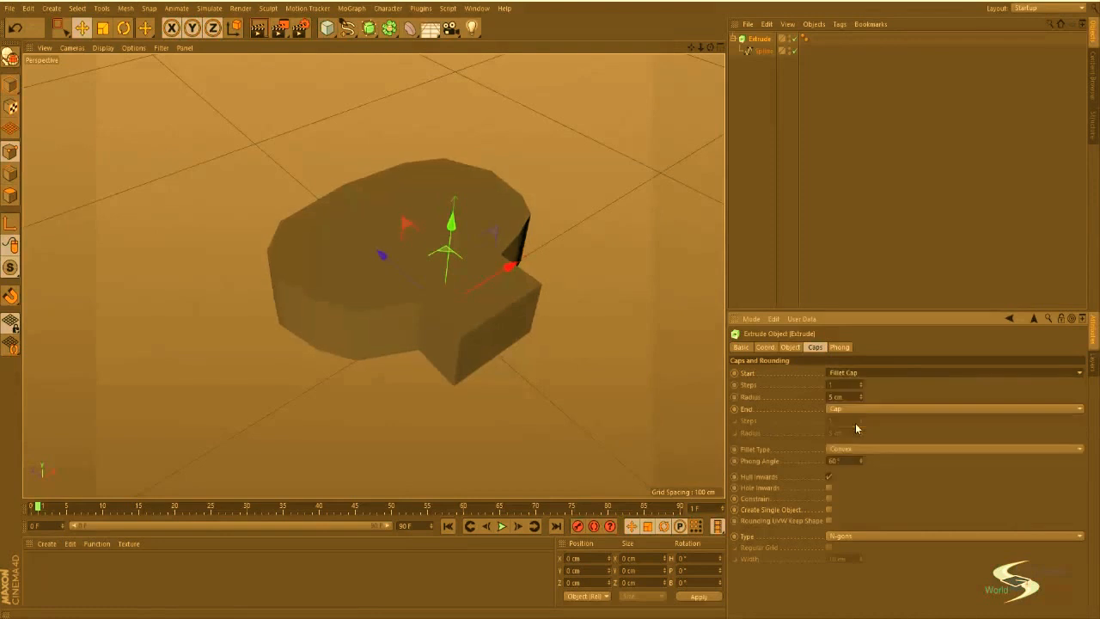
{"action": "left_click", "coordinate": [846, 406]}
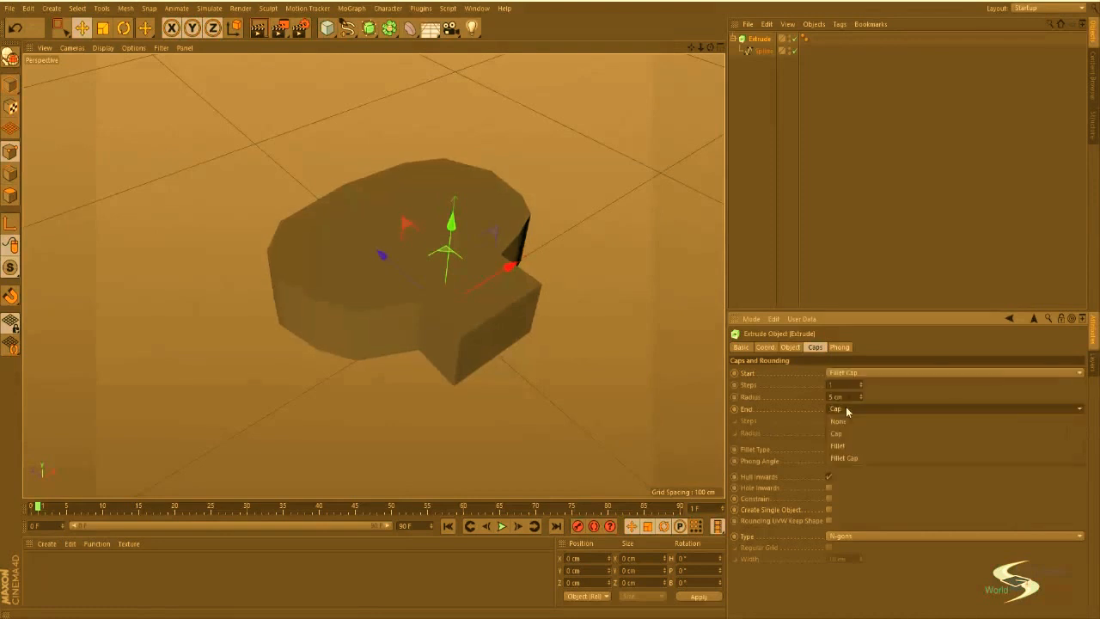
{"action": "left_click", "coordinate": [851, 455]}
{"action": "mouse_move", "coordinate": [531, 351]}
{"action": "left_mouse_down", "text": "alt"}
{"action": "mouse_move", "coordinate": [588, 264]}
{"action": "mouse_move", "coordinate": [522, 284]}
{"action": "mouse_move", "coordinate": [535, 343]}
{"action": "left_mouse_up", "text": "alt"}
{"action": "mouse_move", "coordinate": [454, 321]}
{"action": "right_mouse_down", "text": "alt"}
{"action": "mouse_move", "coordinate": [490, 304]}
{"action": "mouse_move", "coordinate": [555, 300]}
{"action": "mouse_move", "coordinate": [533, 313]}
{"action": "mouse_move", "coordinate": [572, 353]}
{"action": "right_mouse_up", "text": "alt"}
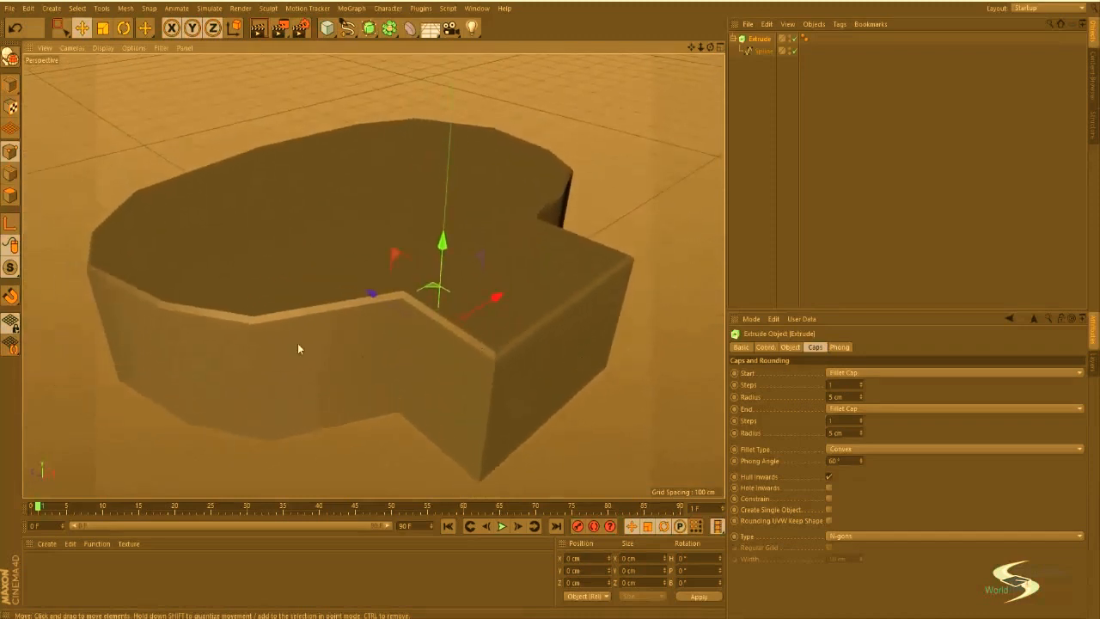
{"action": "mouse_move", "coordinate": [297, 344]}
{"action": "left_mouse_down", "text": "alt"}
{"action": "mouse_move", "coordinate": [307, 398]}
{"action": "mouse_move", "coordinate": [317, 385]}
{"action": "left_mouse_up", "text": "alt"}
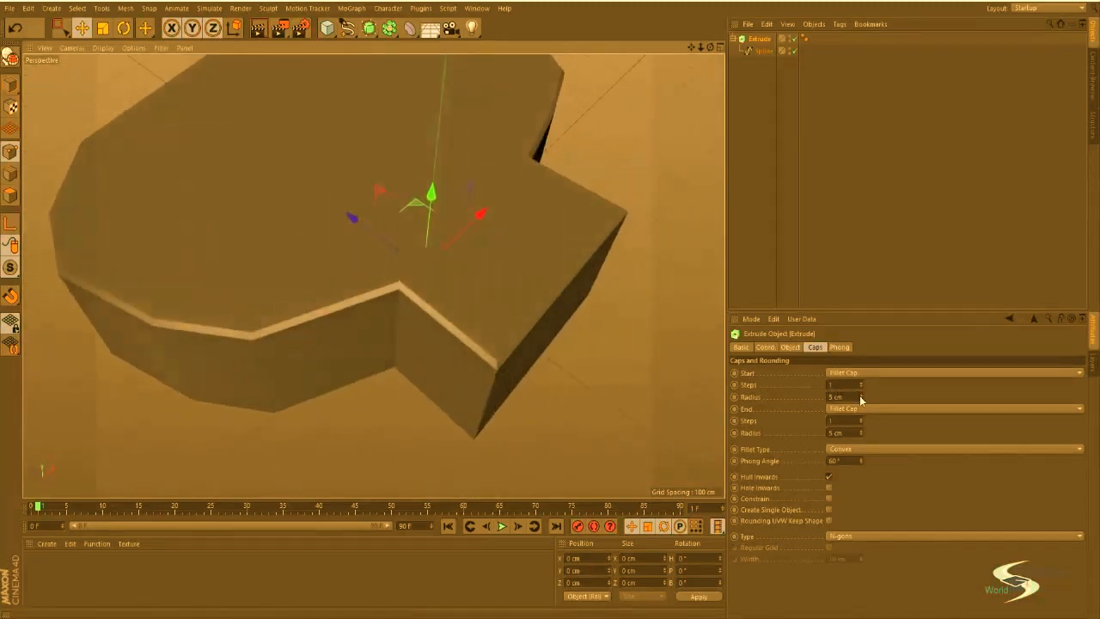
Step: Try the plain Cap option on the end of the Extrude object and return it to Fillet Cap
{"action": "mouse_move", "coordinate": [862, 398]}
{"action": "left_mouse_down"}
{"action": "mouse_move", "coordinate": [862, 374]}
{"action": "mouse_move", "coordinate": [861, 389]}
{"action": "left_mouse_up"}
{"action": "key", "text": "ctrl+z"}
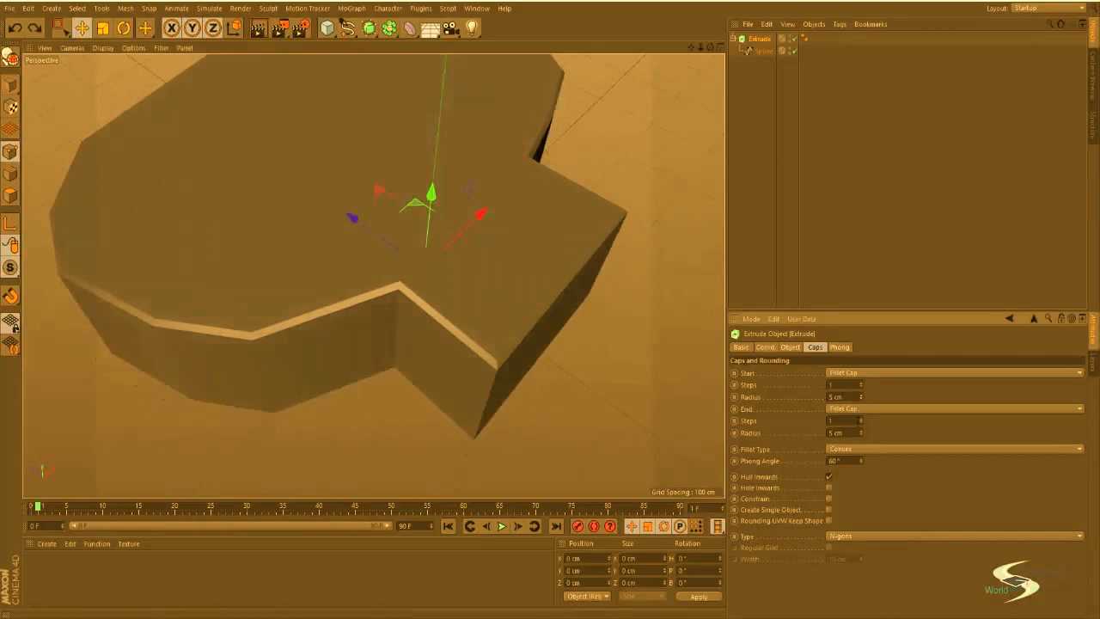
{"action": "left_click", "coordinate": [869, 410]}
{"action": "left_click", "coordinate": [864, 432]}
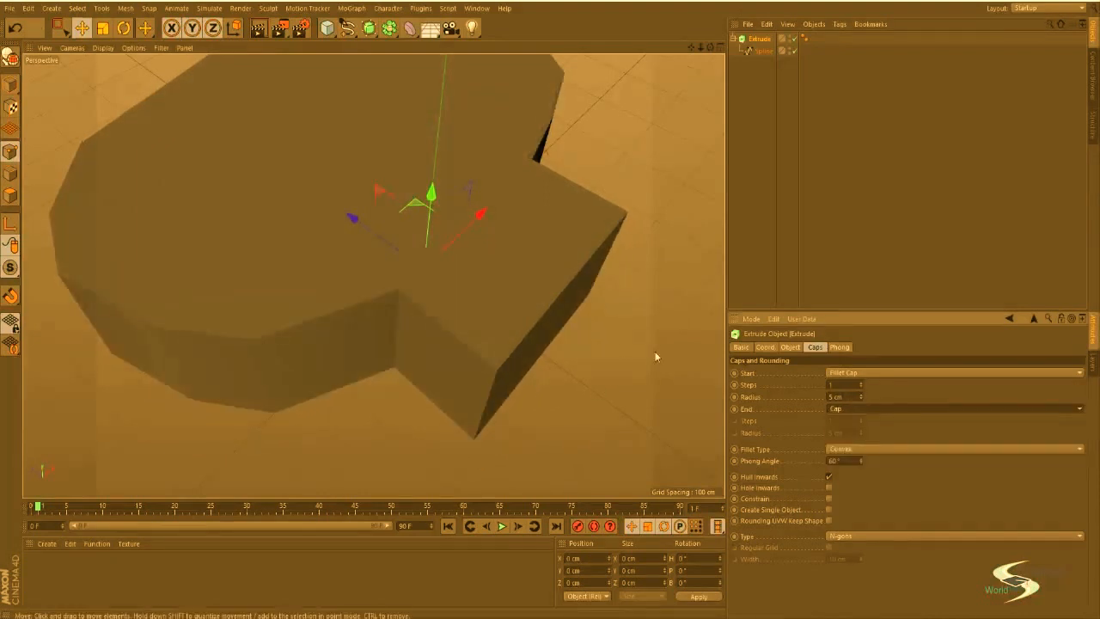
{"action": "left_click", "coordinate": [853, 408]}
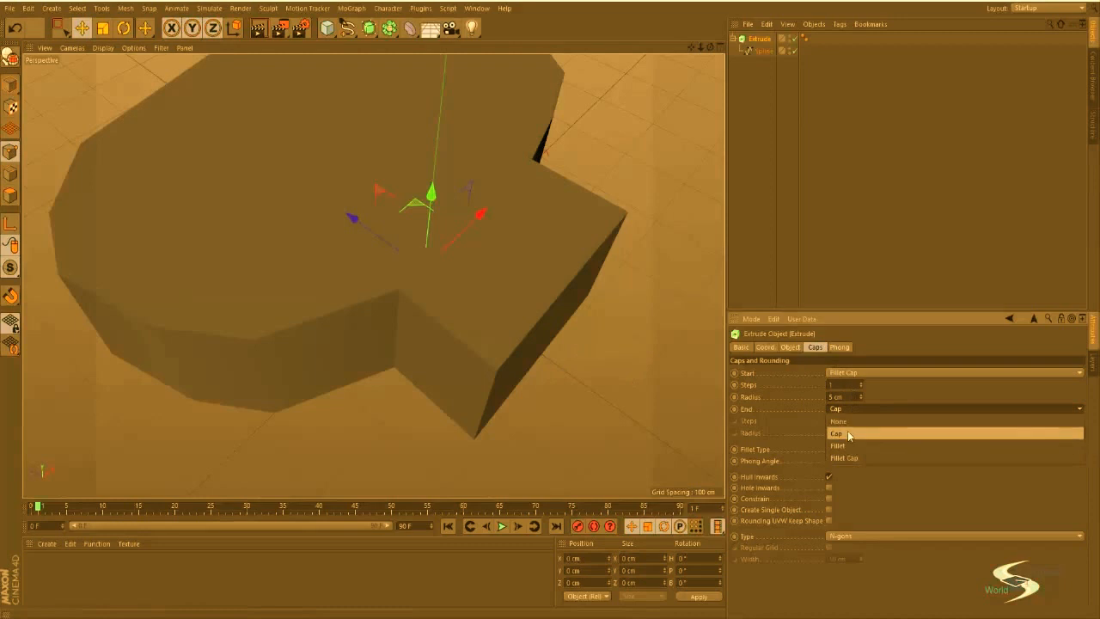
{"action": "left_click", "coordinate": [847, 437]}
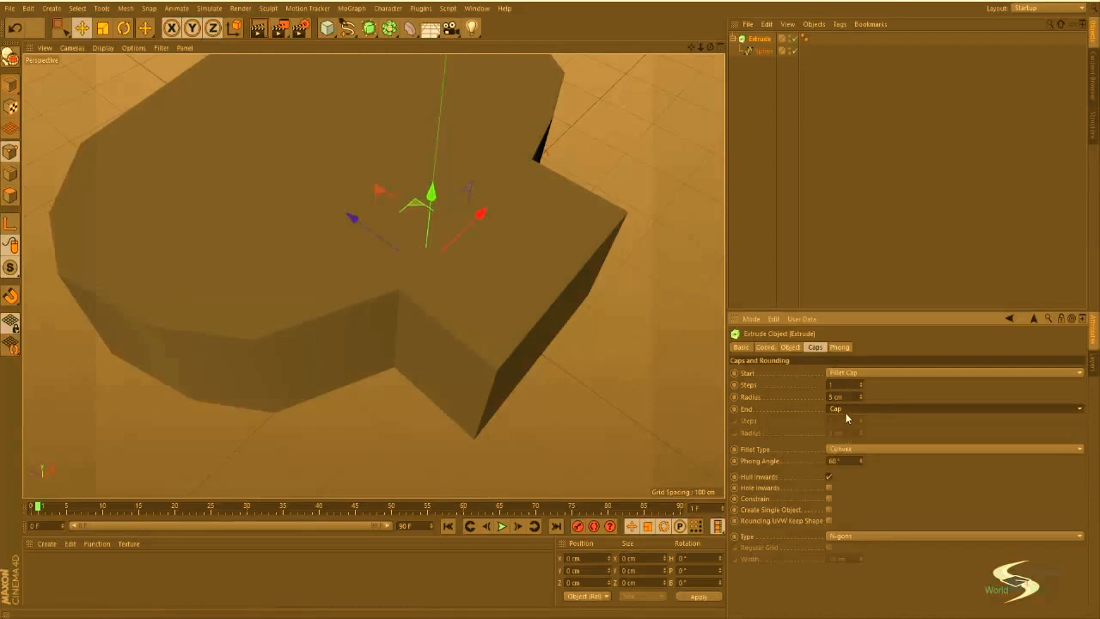
{"action": "left_click", "coordinate": [842, 410]}
{"action": "left_click", "coordinate": [850, 446]}
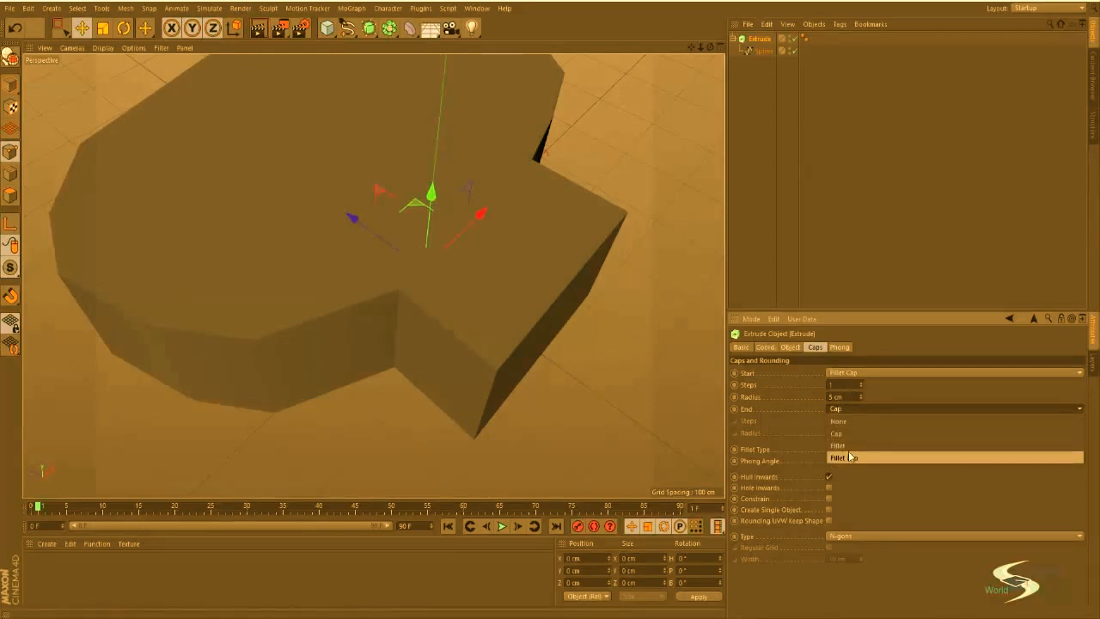
Step: Set the Extrude object's start cap to None and widen the end cap's fillet radius to 18 cm
{"action": "left_click", "coordinate": [853, 373]}
{"action": "left_click", "coordinate": [850, 385]}
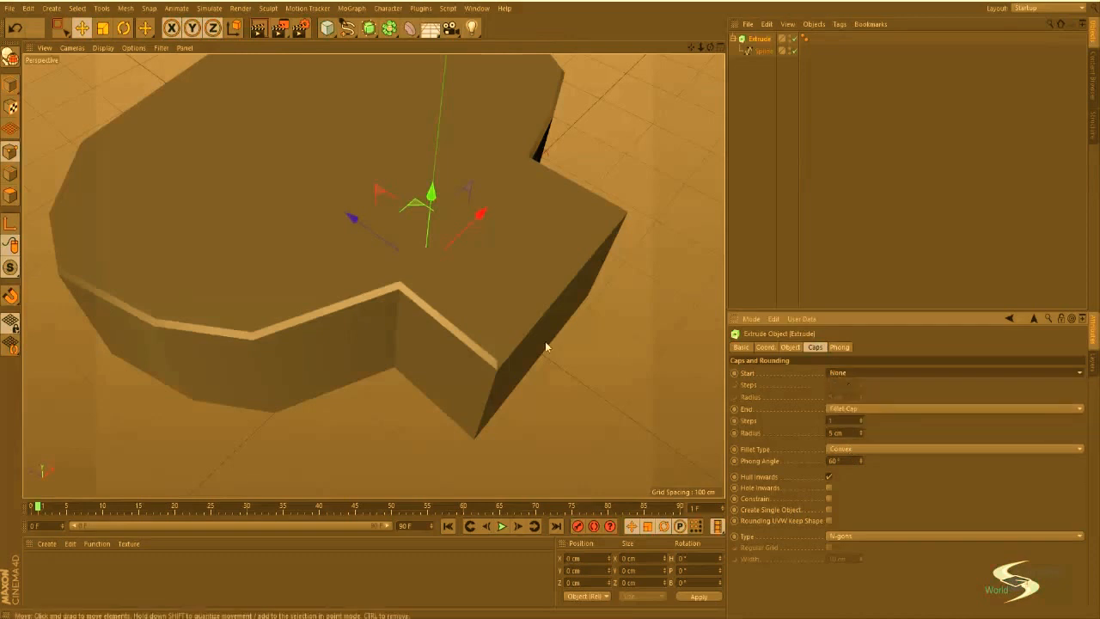
{"action": "left_click_drag", "start_coordinate": [502, 302], "coordinate": [472, 326], "text": "alt"}
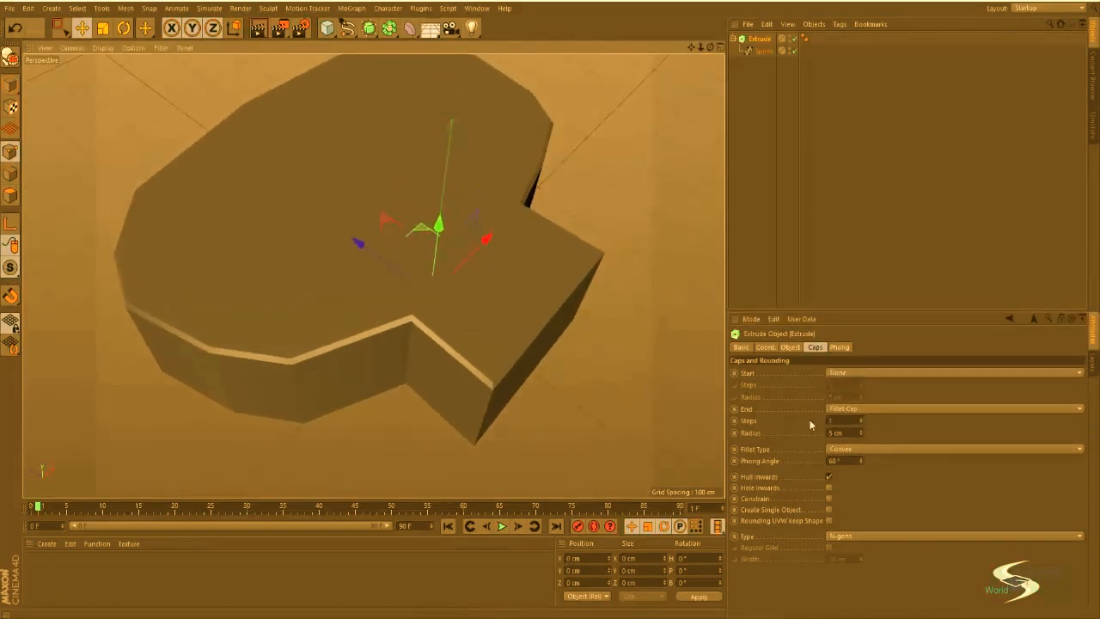
{"action": "left_click_drag", "start_coordinate": [861, 435], "coordinate": [861, 411]}
{"action": "left_click", "coordinate": [748, 205]}
{"action": "left_click_drag", "start_coordinate": [547, 300], "coordinate": [550, 266], "text": "alt"}
{"action": "left_click", "coordinate": [759, 39]}
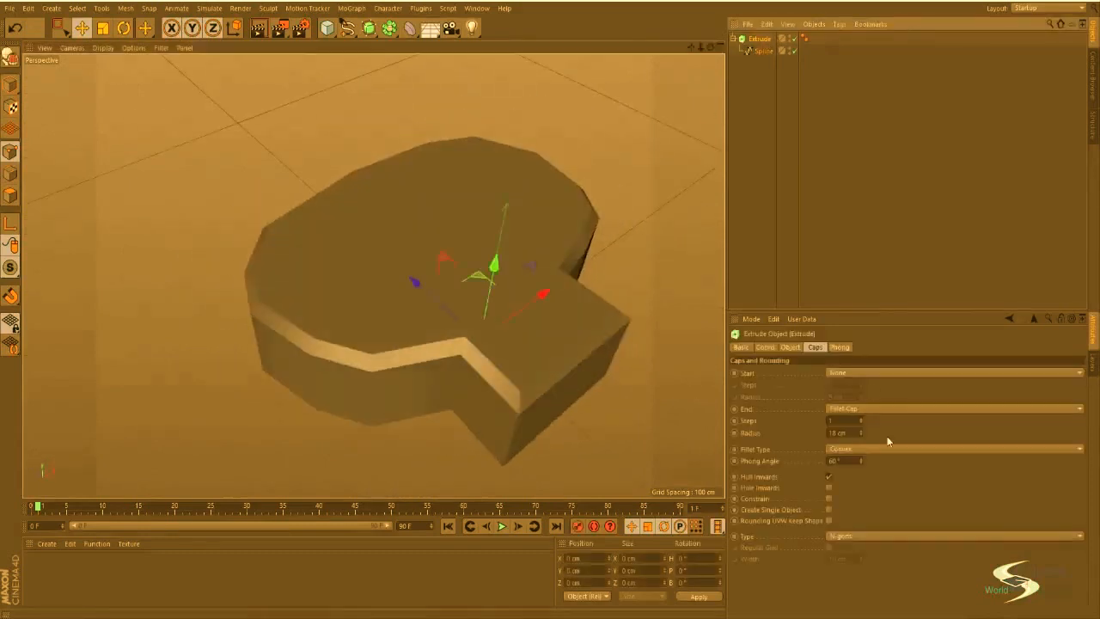
Step: Raise the end cap's fillet steps to 100 and inspect the rounded edge from several angles
{"action": "left_click", "coordinate": [862, 419]}
{"action": "left_click", "coordinate": [862, 418]}
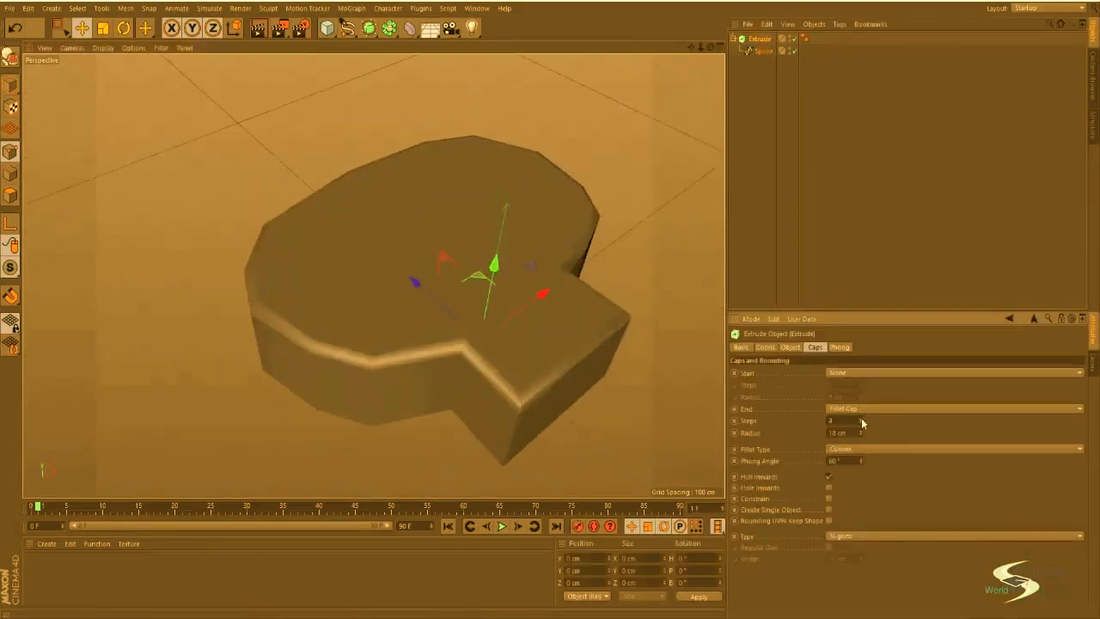
{"action": "left_click", "coordinate": [760, 282]}
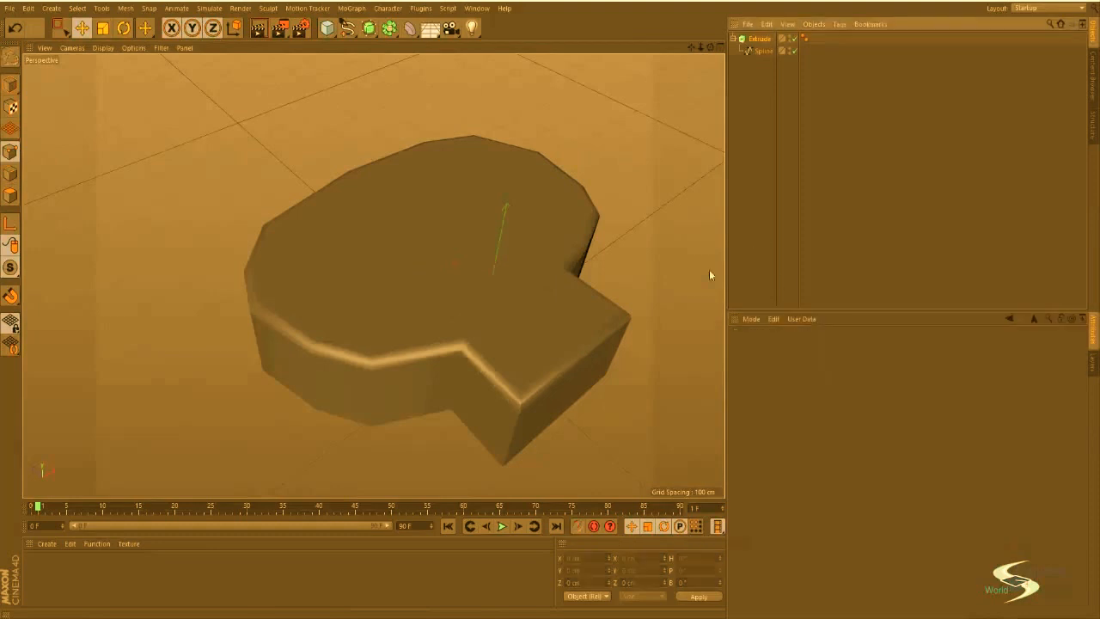
{"action": "right_click_drag", "start_coordinate": [284, 329], "coordinate": [370, 312], "text": "alt"}
{"action": "mouse_move", "coordinate": [371, 312]}
{"action": "left_mouse_down", "text": "alt"}
{"action": "mouse_move", "coordinate": [226, 198]}
{"action": "mouse_move", "coordinate": [250, 210]}
{"action": "mouse_move", "coordinate": [228, 219]}
{"action": "mouse_move", "coordinate": [268, 322]}
{"action": "mouse_move", "coordinate": [390, 404]}
{"action": "left_mouse_up", "text": "alt"}
{"action": "middle_click_drag", "start_coordinate": [447, 385], "coordinate": [240, 218], "text": "alt"}
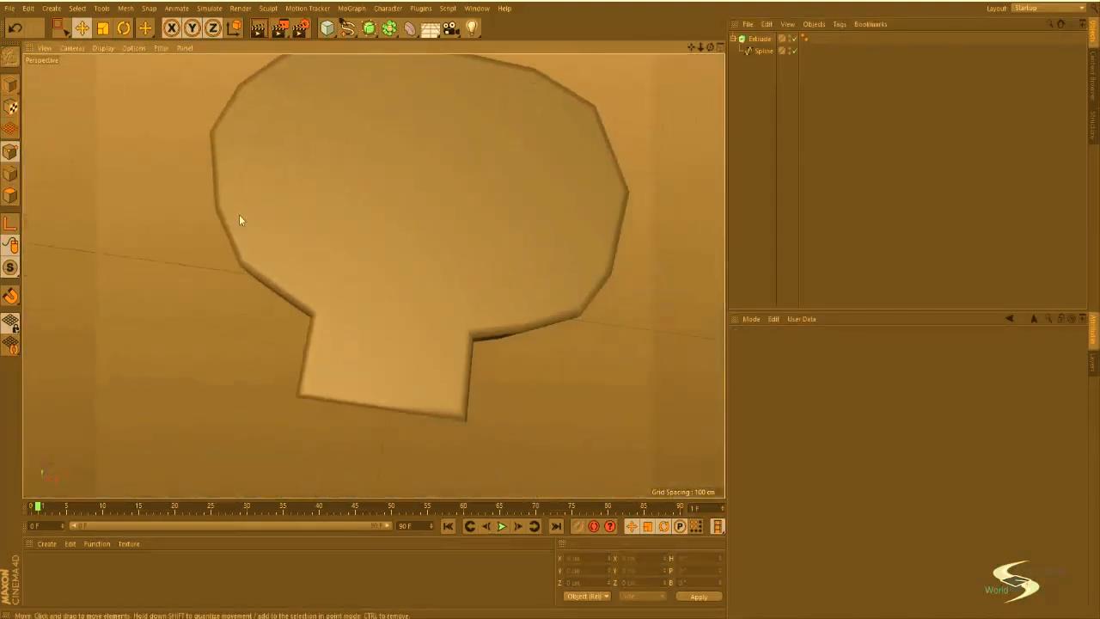
{"action": "left_click_drag", "start_coordinate": [353, 285], "coordinate": [474, 278], "text": "alt"}
{"action": "middle_click_drag", "start_coordinate": [474, 278], "coordinate": [497, 275], "text": "alt"}
{"action": "left_click_drag", "start_coordinate": [519, 277], "coordinate": [511, 227], "text": "alt"}
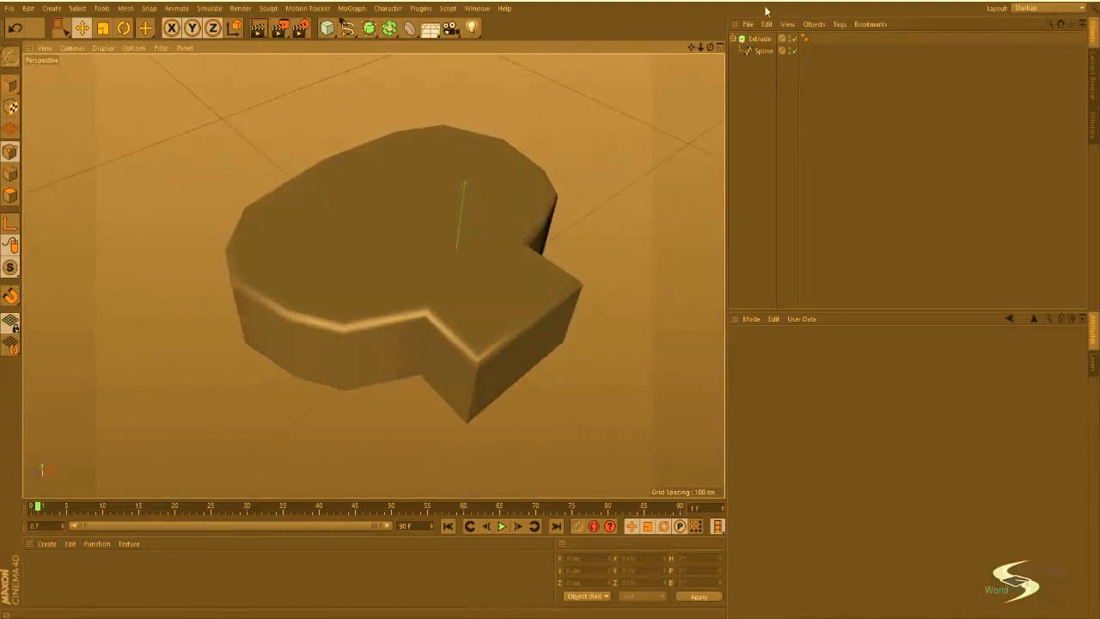
Step: Set the end cap's fillet steps to 1 for a flat bevel
{"action": "left_click", "coordinate": [464, 399]}
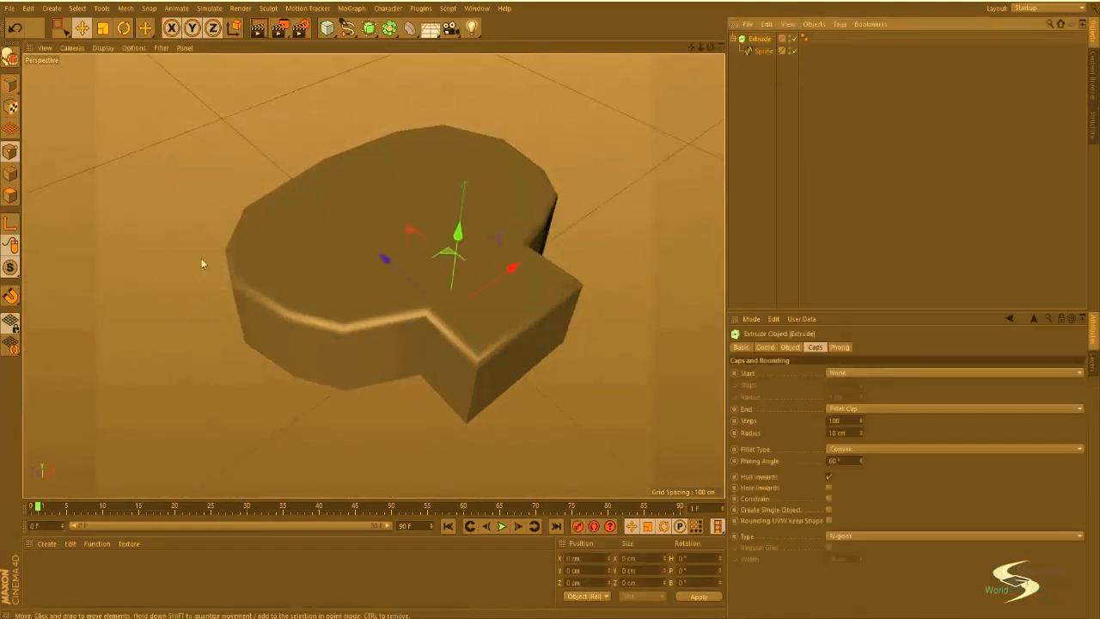
{"action": "double_click", "coordinate": [851, 423]}
{"action": "type", "text": "6"}
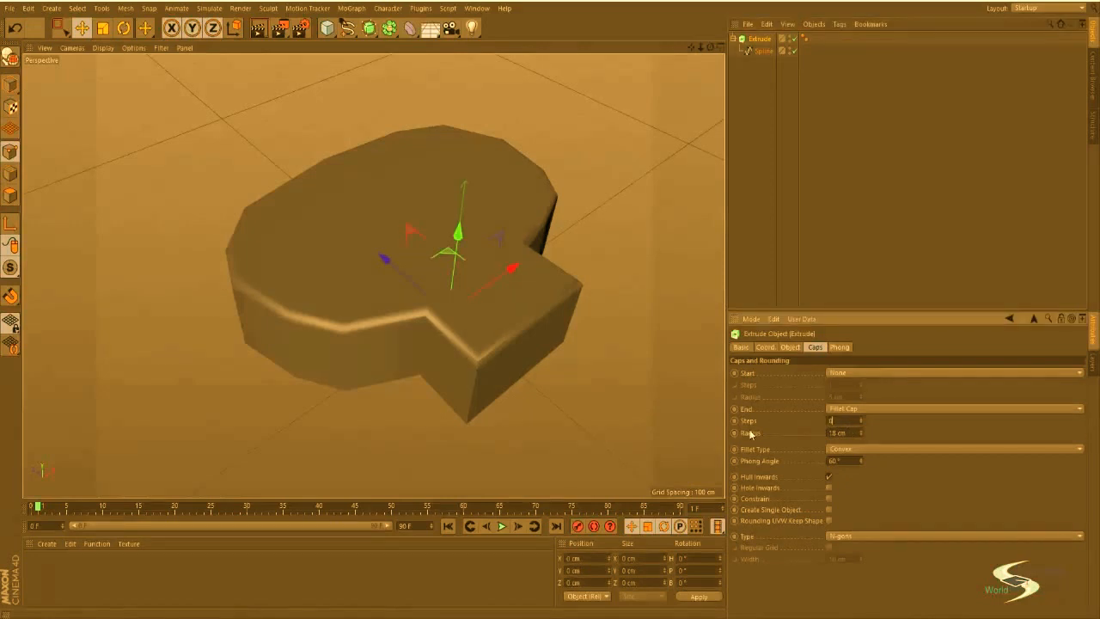
{"action": "key", "text": "Return"}
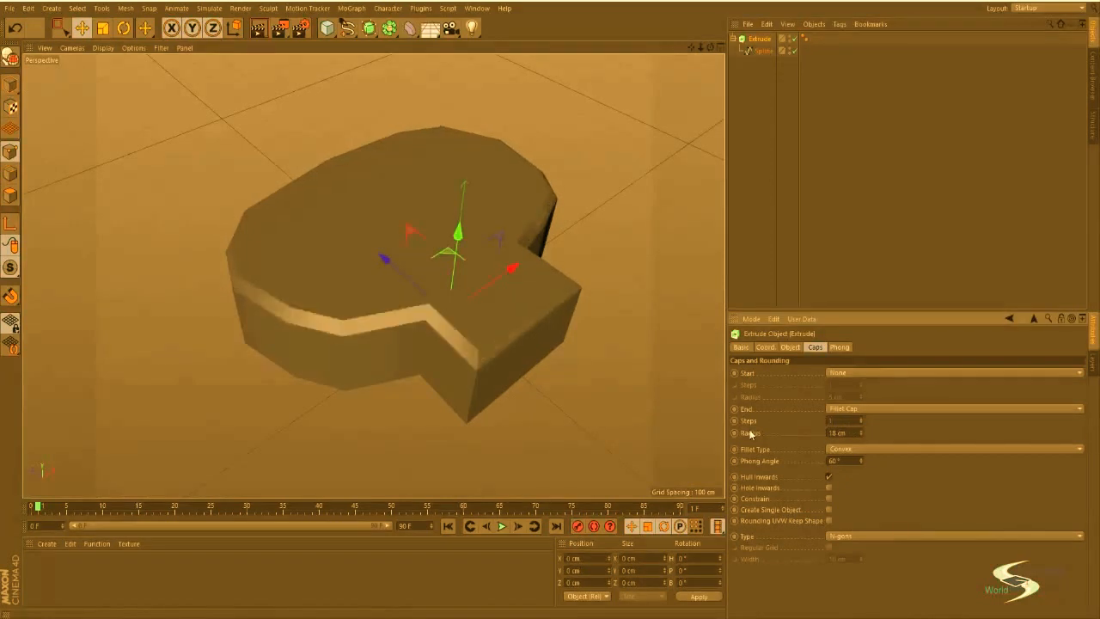
Step: Deselect the Extrude object and render the viewport to check the bevelled edge
{"action": "left_click", "coordinate": [769, 211]}
{"action": "scroll", "coordinate": [428, 292], "scroll_direction": "up", "scroll_amount": 2}
{"action": "left_click_drag", "start_coordinate": [417, 350], "coordinate": [473, 390], "text": "alt"}
{"action": "key", "text": "ctrl+r"}
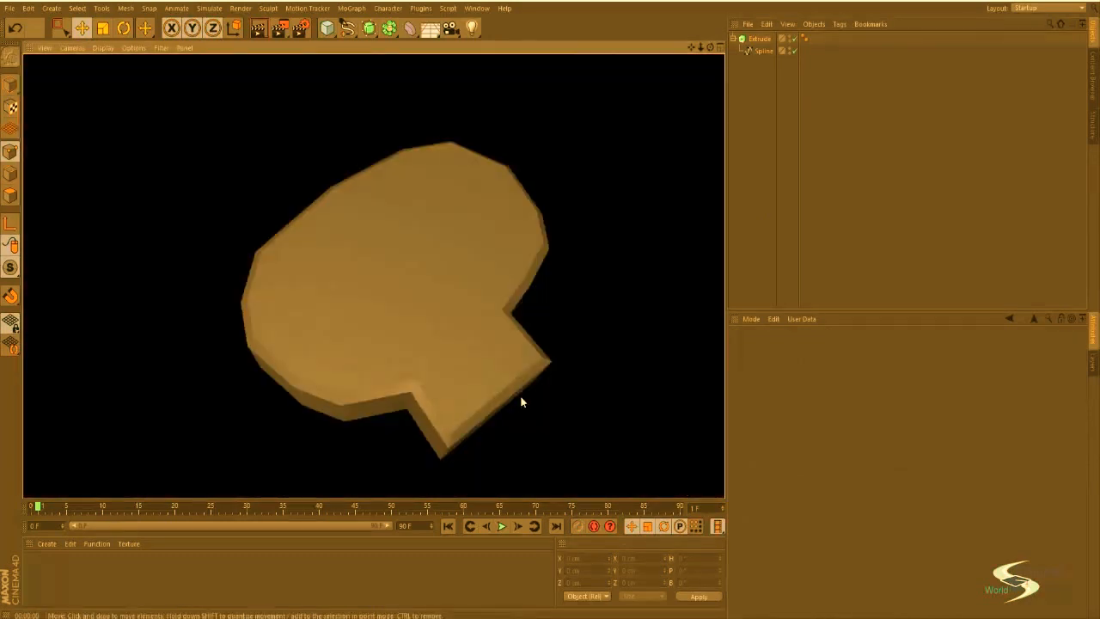
{"action": "left_click_drag", "start_coordinate": [445, 338], "coordinate": [499, 331], "text": "alt"}
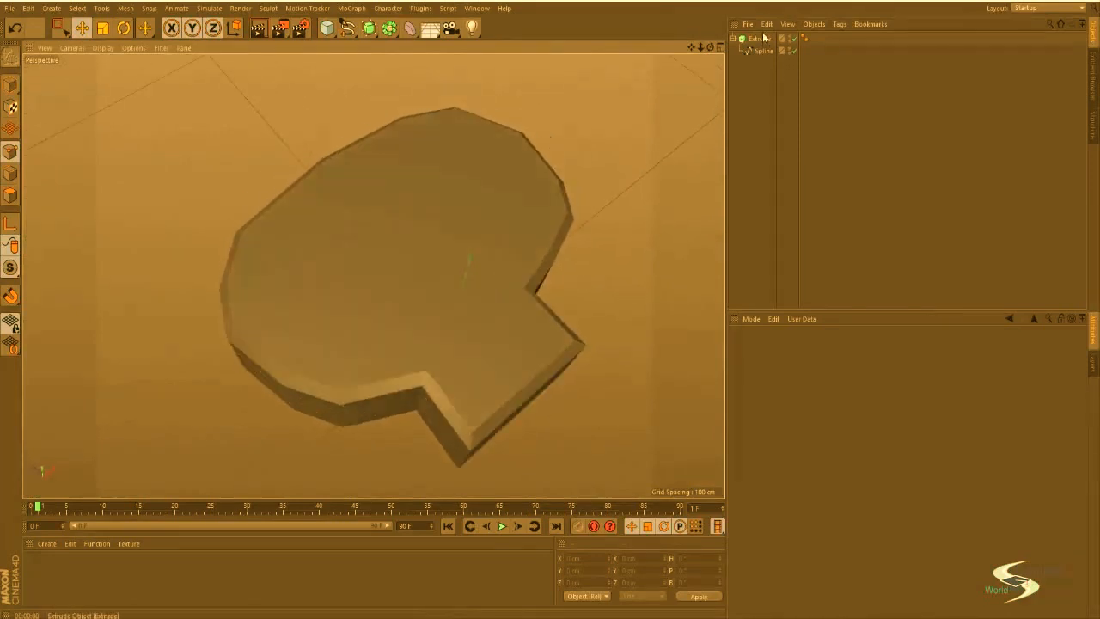
Step: Review the Extrude object's cap and Phong settings, and view the deselected solid from the side
{"action": "left_click", "coordinate": [759, 39]}
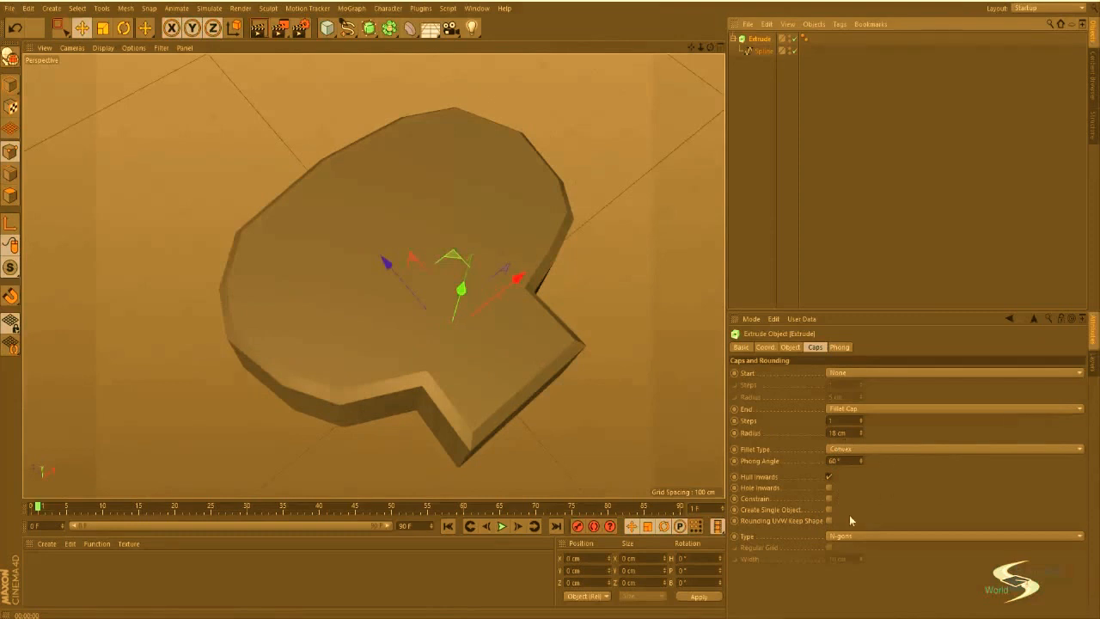
{"action": "left_click", "coordinate": [841, 348]}
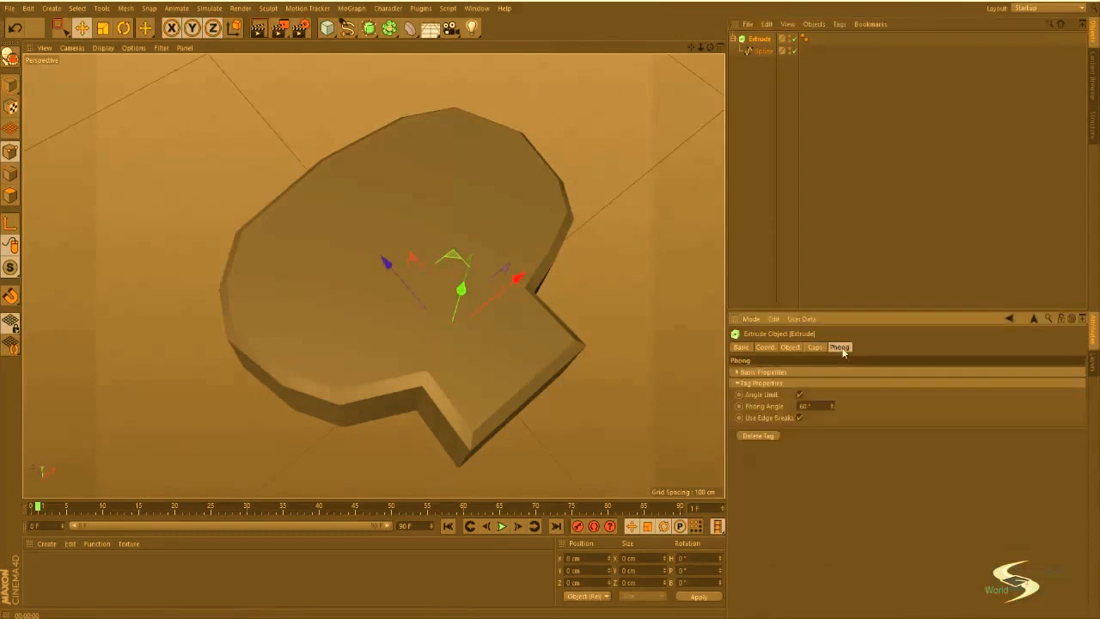
{"action": "left_click", "coordinate": [813, 348]}
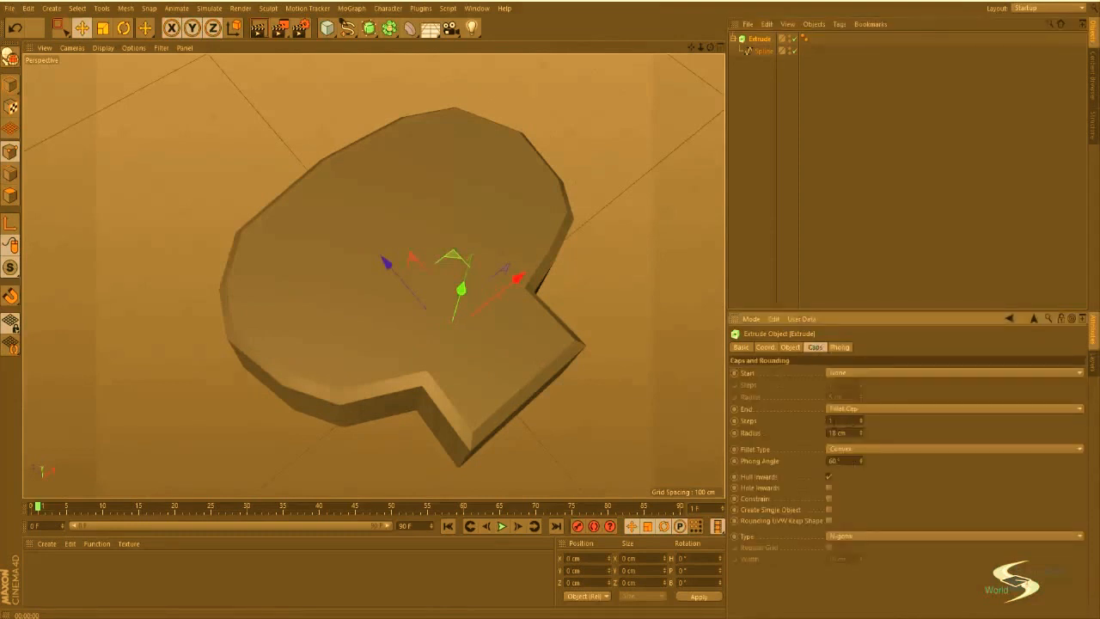
{"action": "left_click", "coordinate": [897, 223]}
{"action": "left_click_drag", "start_coordinate": [434, 241], "coordinate": [508, 215], "text": "alt"}
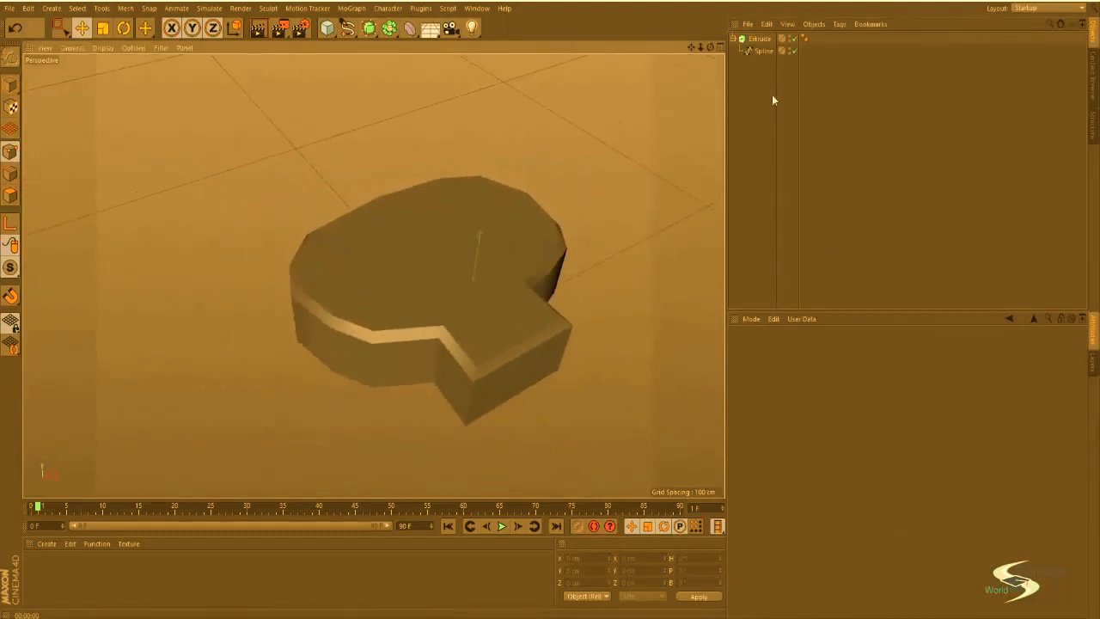
Step: Delete the Extrude object together with its child spline, and add a Circle spline to the empty scene
{"action": "left_click_drag", "start_coordinate": [765, 75], "coordinate": [756, 47]}
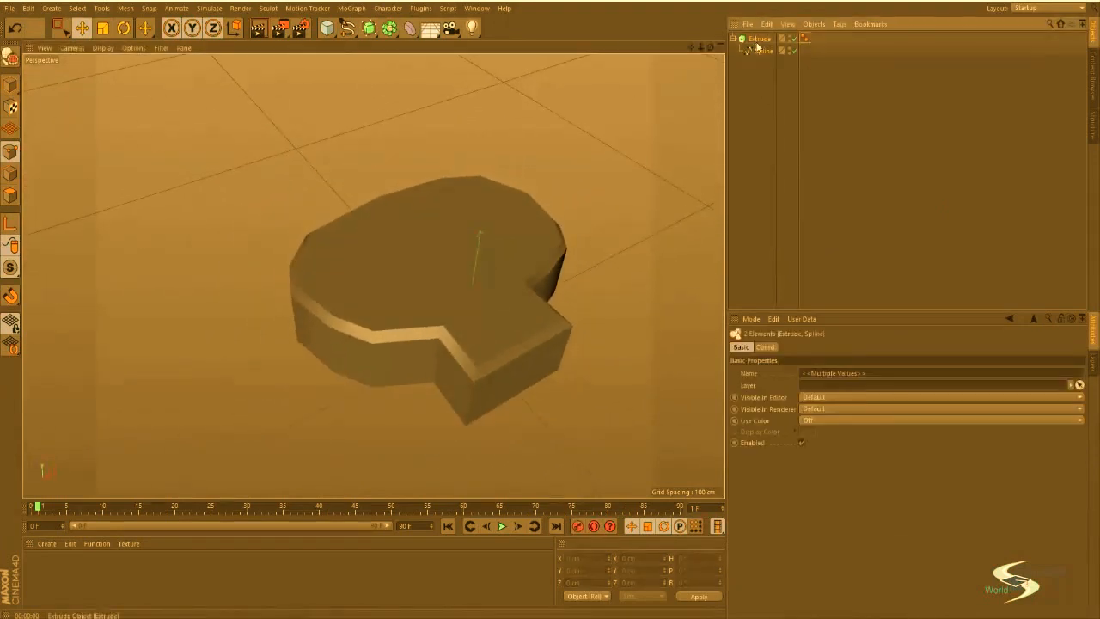
{"action": "key", "text": "Delete"}
{"action": "left_click", "coordinate": [368, 27]}
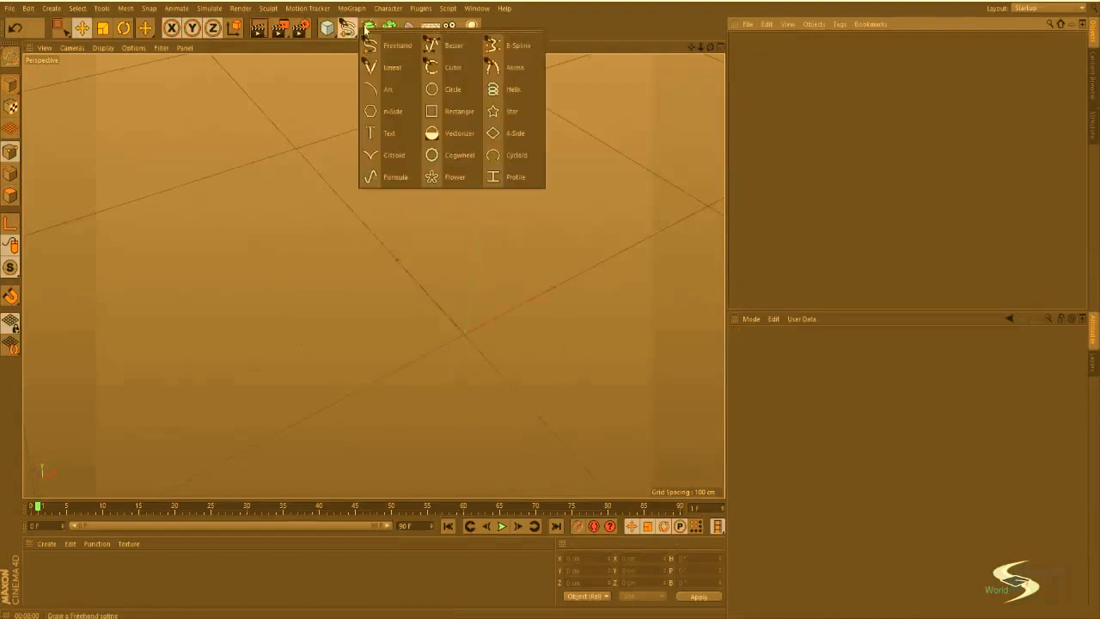
{"action": "left_click", "coordinate": [453, 87]}
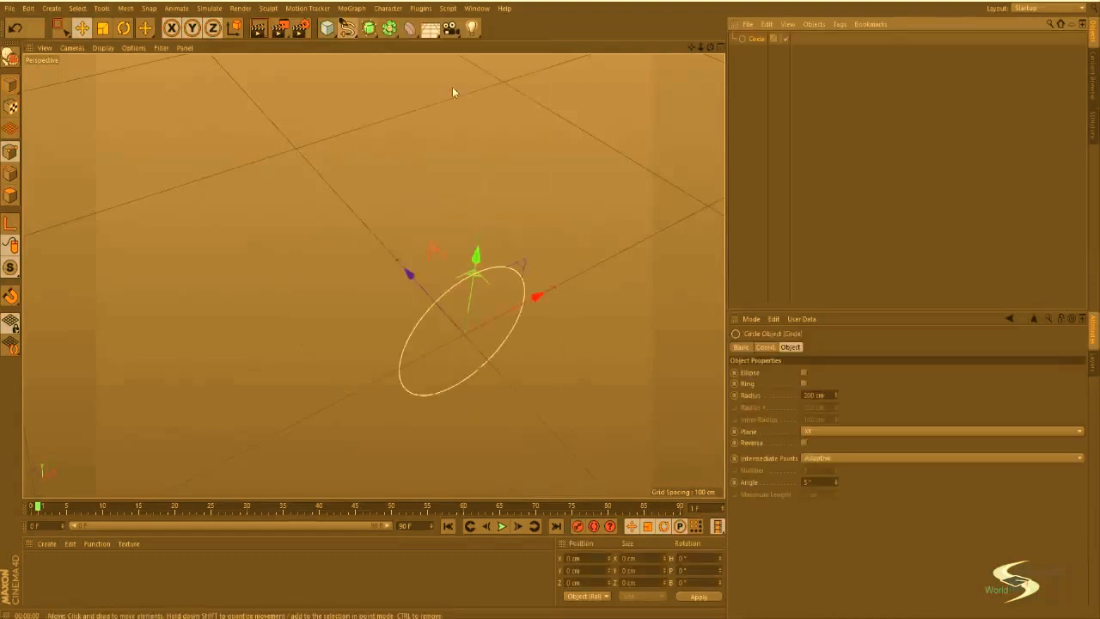
Step: Rotate the circle so it lies flat on the ground plane
{"action": "key", "text": "r"}
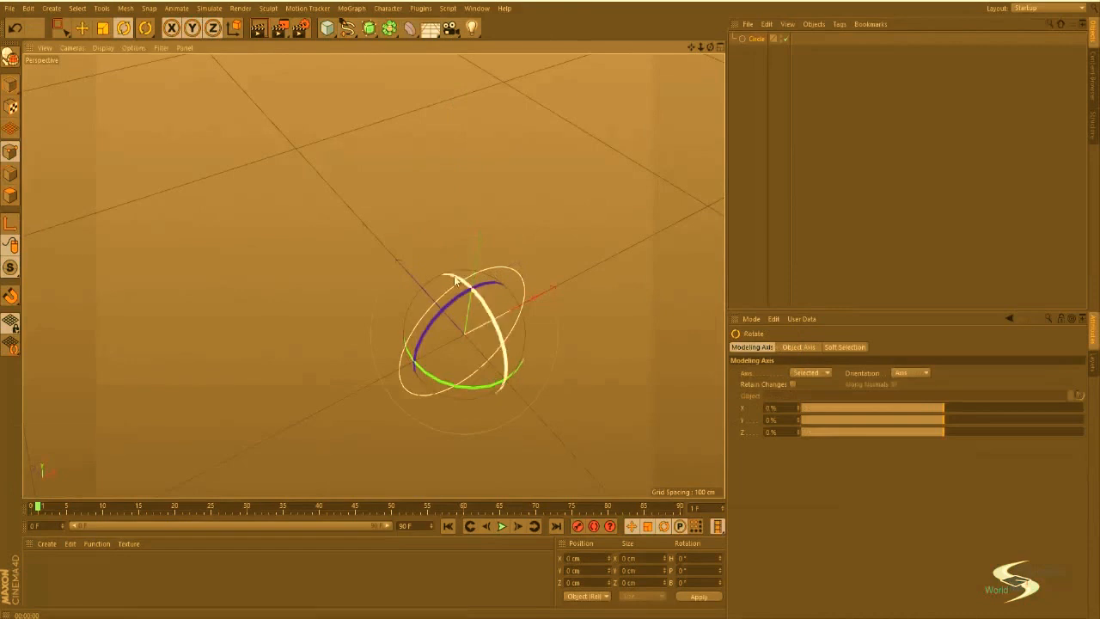
{"action": "left_click_drag", "start_coordinate": [455, 280], "coordinate": [514, 264]}
{"action": "key", "text": "e"}
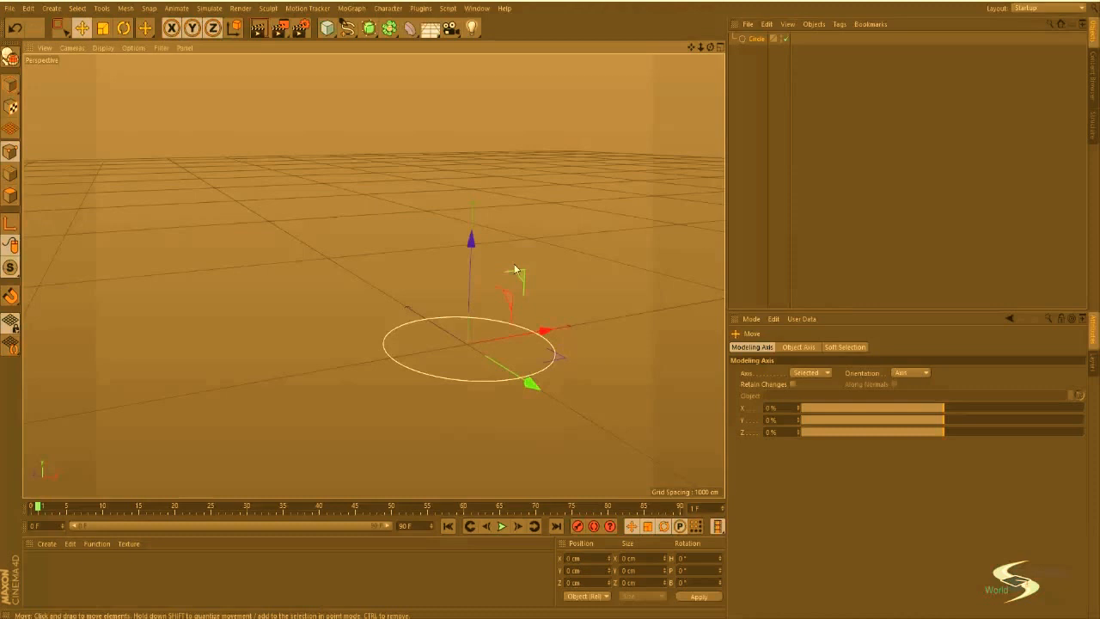
{"action": "left_click_drag", "start_coordinate": [530, 239], "coordinate": [455, 356], "text": "alt"}
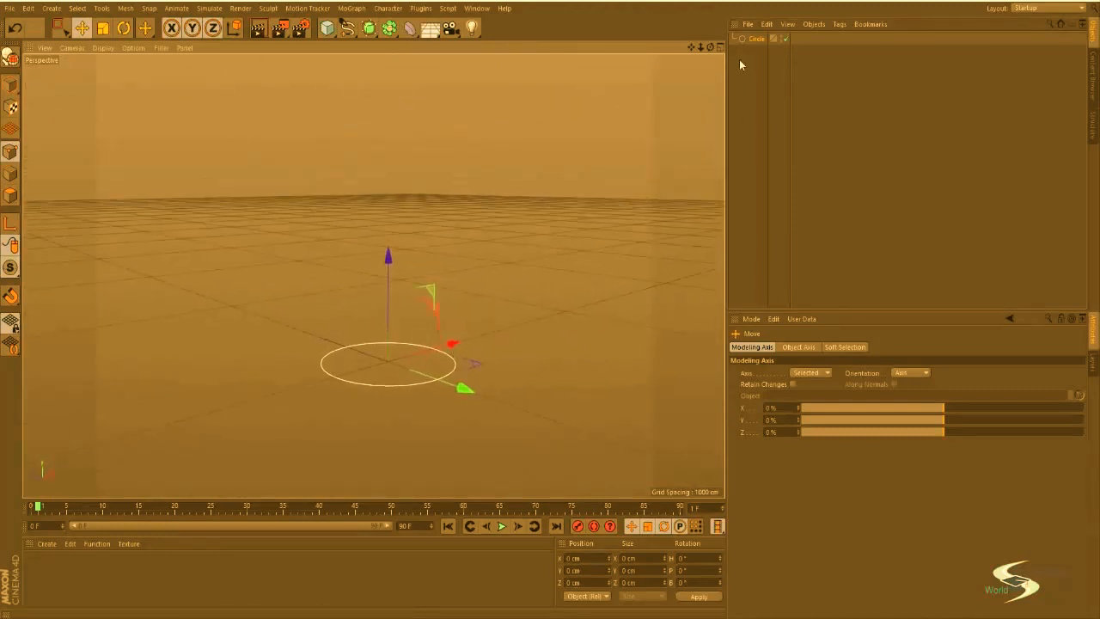
{"action": "left_click", "coordinate": [754, 39]}
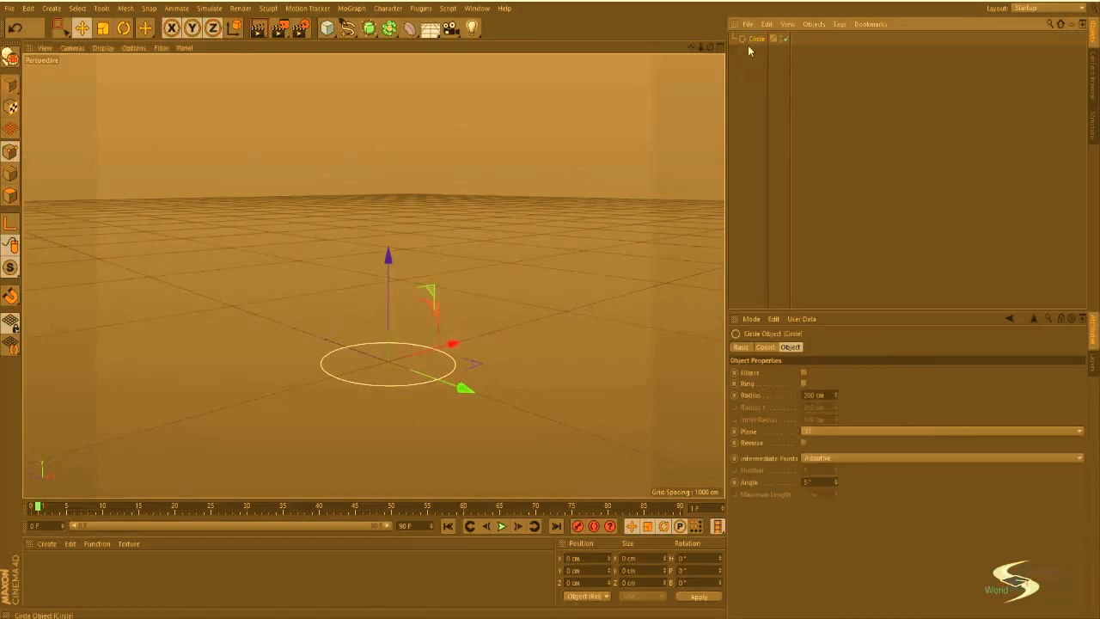
{"action": "mouse_move", "coordinate": [462, 237]}
{"action": "left_mouse_down", "text": "alt"}
{"action": "mouse_move", "coordinate": [450, 361]}
{"action": "mouse_move", "coordinate": [472, 244]}
{"action": "left_mouse_up", "text": "alt"}
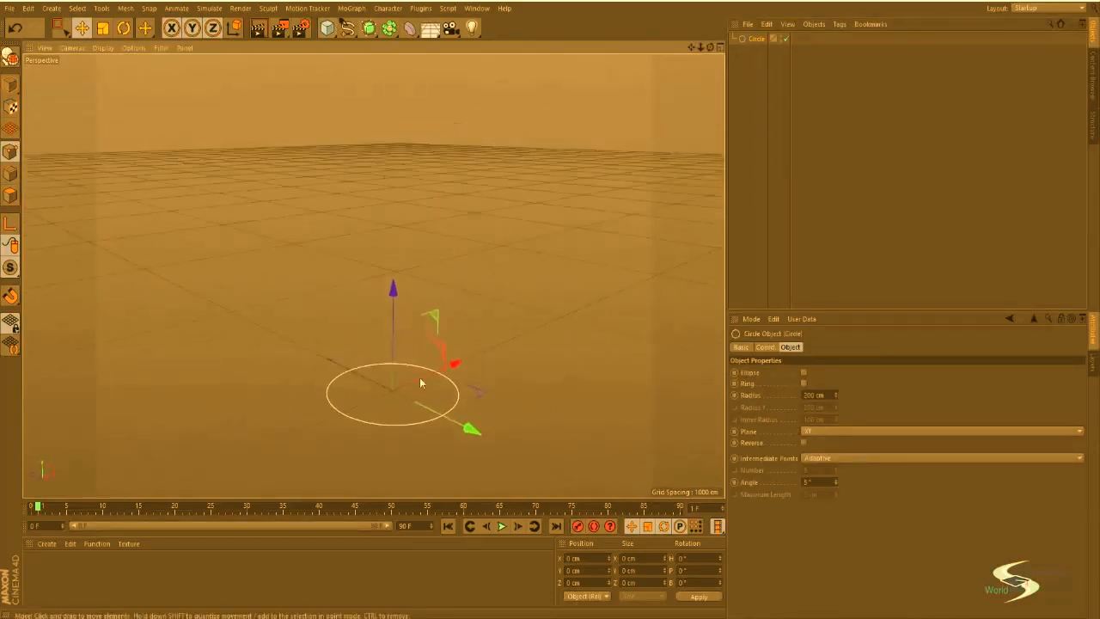
{"action": "left_click_drag", "start_coordinate": [422, 393], "coordinate": [474, 389], "text": "alt"}
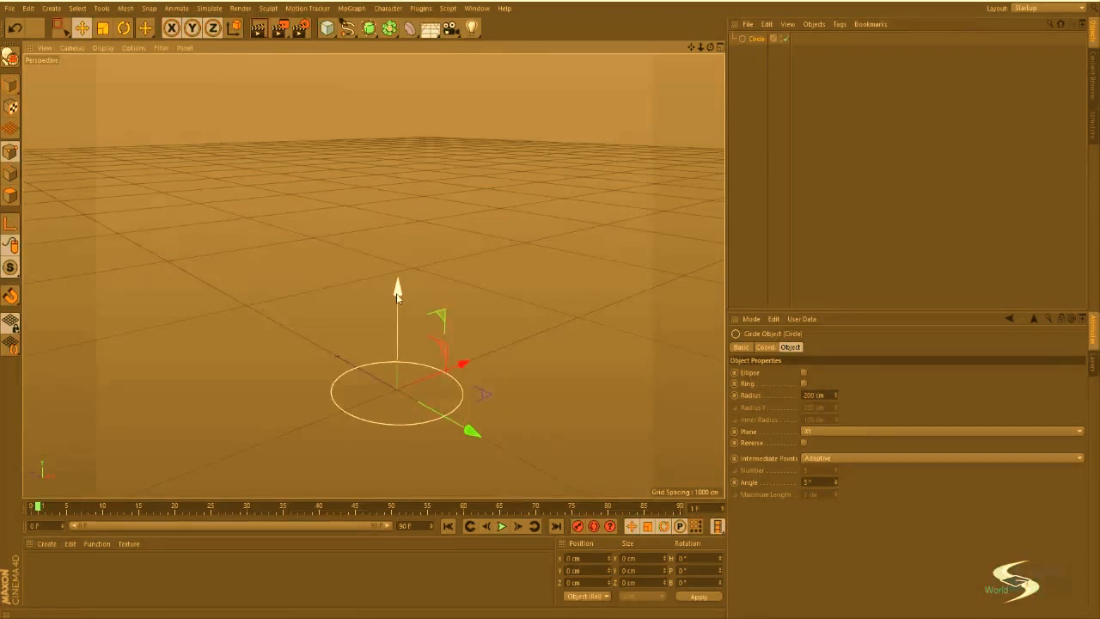
Step: Duplicate the circle twice upward to form a vertical stack of three circles
{"action": "left_click_drag", "start_coordinate": [397, 294], "coordinate": [400, 76]}
{"action": "mouse_move", "coordinate": [486, 294]}
{"action": "left_mouse_down", "text": "alt"}
{"action": "mouse_move", "coordinate": [491, 179]}
{"action": "mouse_move", "coordinate": [477, 263]}
{"action": "mouse_move", "coordinate": [486, 299]}
{"action": "left_mouse_up", "text": "alt"}
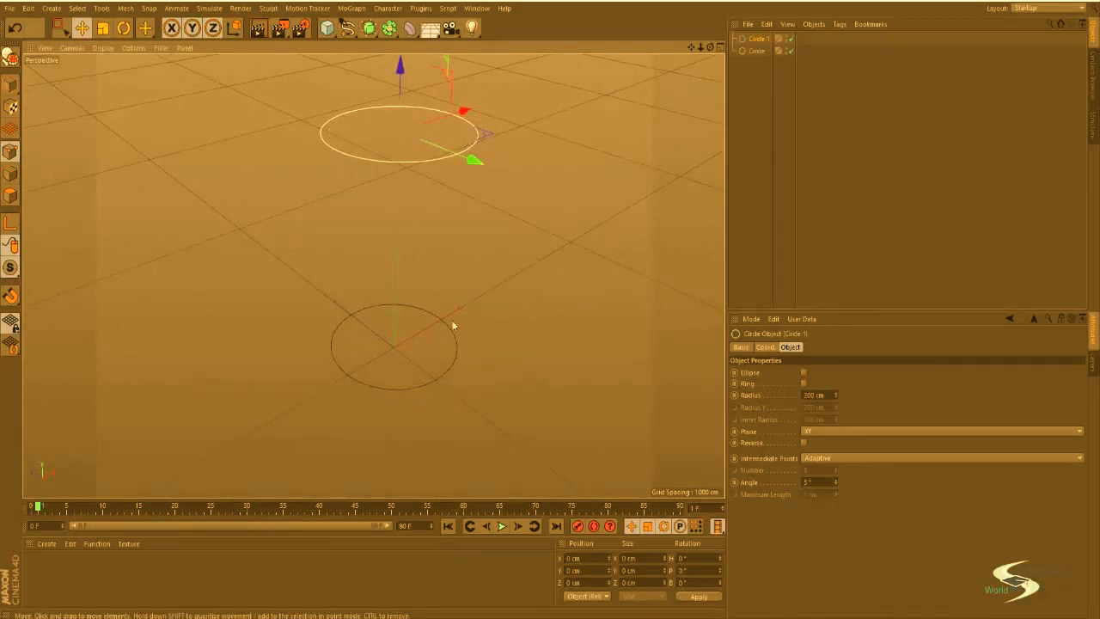
{"action": "left_click_drag", "start_coordinate": [377, 184], "coordinate": [336, 186], "text": "alt"}
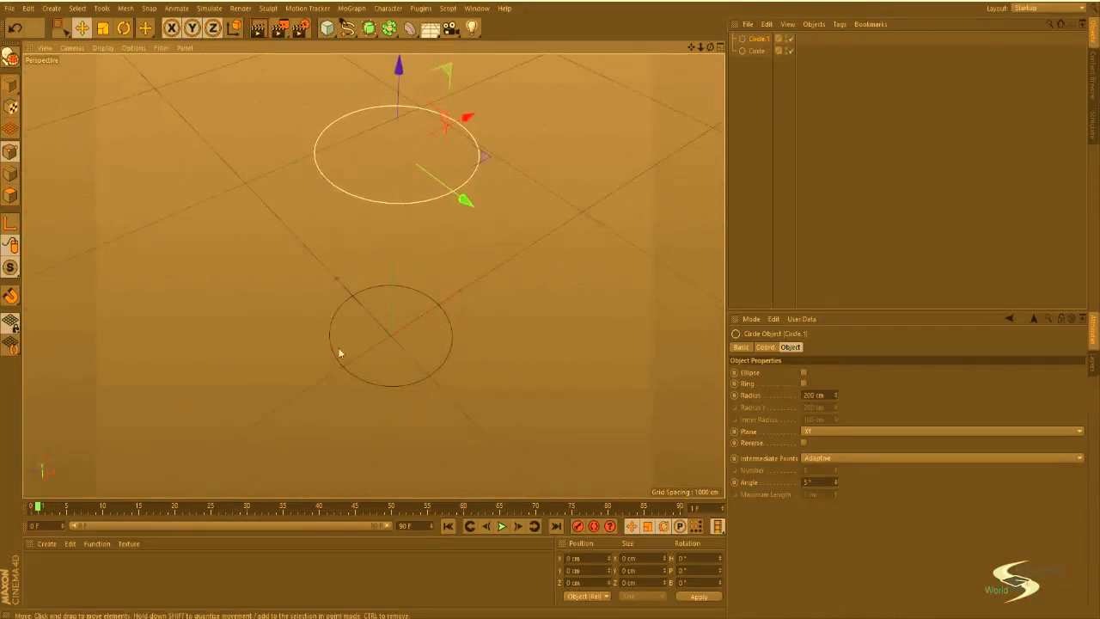
{"action": "left_click_drag", "start_coordinate": [428, 197], "coordinate": [419, 109], "text": "alt"}
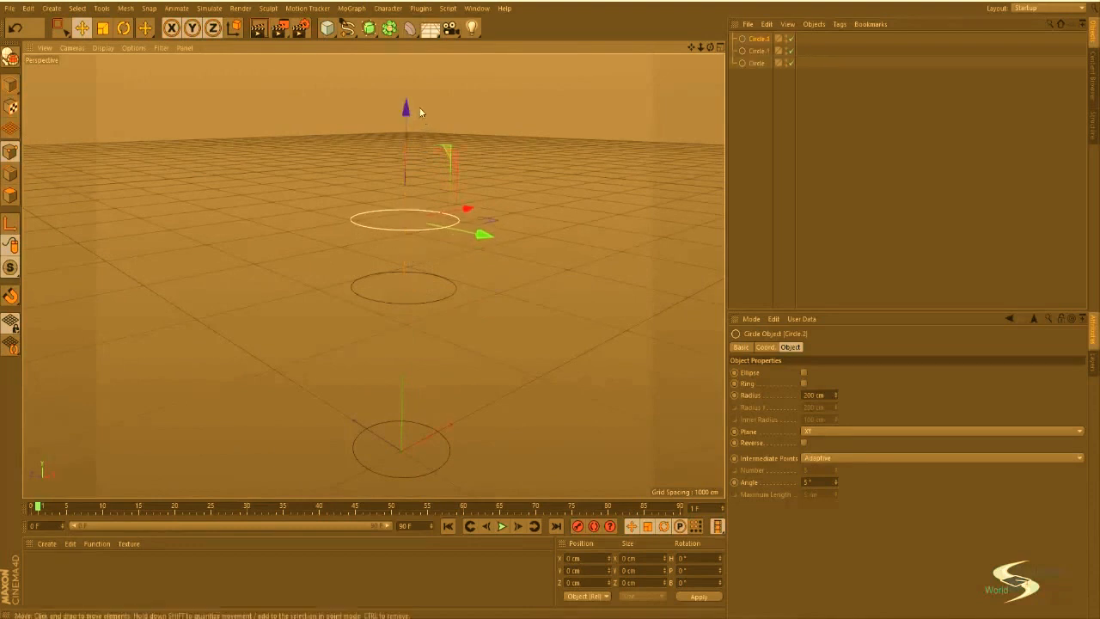
Step: Scale the uppermost circle down so it is smaller than the others and lower it closer to the middle circle
{"action": "key", "text": "t"}
{"action": "left_click_drag", "start_coordinate": [533, 163], "coordinate": [355, 194]}
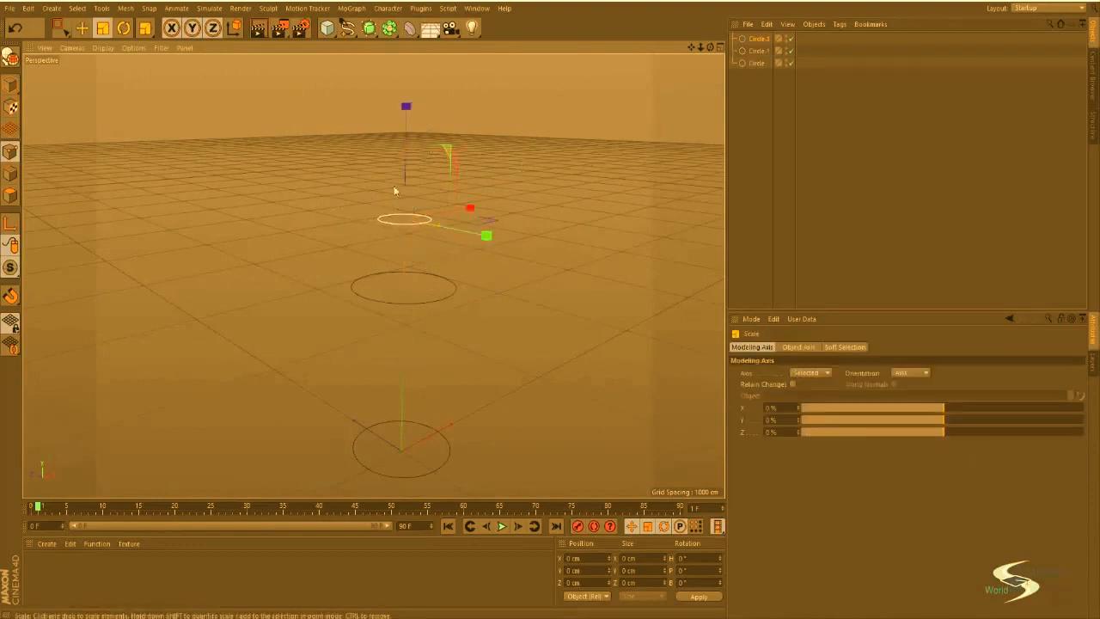
{"action": "key", "text": "e"}
{"action": "left_click_drag", "start_coordinate": [406, 107], "coordinate": [405, 132]}
{"action": "key", "text": "t"}
{"action": "left_click_drag", "start_coordinate": [549, 190], "coordinate": [656, 152]}
{"action": "middle_click_drag", "start_coordinate": [499, 192], "coordinate": [489, 246], "text": "alt"}
{"action": "key", "text": "e"}
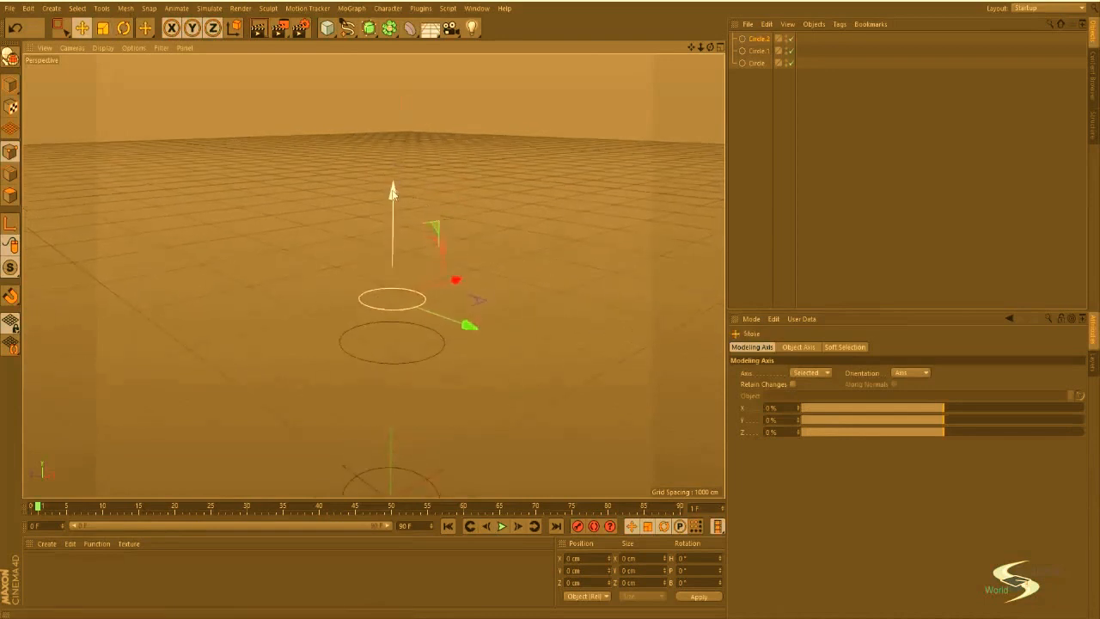
Step: Duplicate the top circle upward twice, scaling the copies down to form a narrow neck above the stack
{"action": "left_click_drag", "start_coordinate": [395, 189], "coordinate": [397, 135], "text": "ctrl"}
{"action": "key", "text": "t"}
{"action": "left_click_drag", "start_coordinate": [591, 152], "coordinate": [424, 175]}
{"action": "key", "text": "e"}
{"action": "left_click_drag", "start_coordinate": [393, 133], "coordinate": [399, 73], "text": "ctrl"}
{"action": "key", "text": "r"}
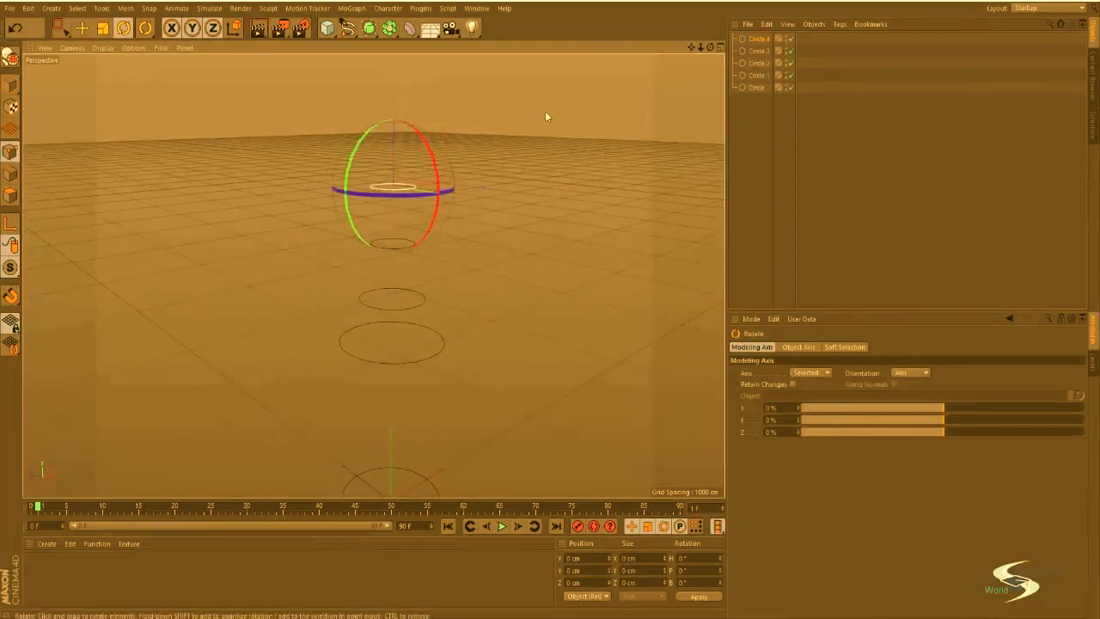
{"action": "key", "text": "ctrl+z"}
{"action": "key", "text": "t"}
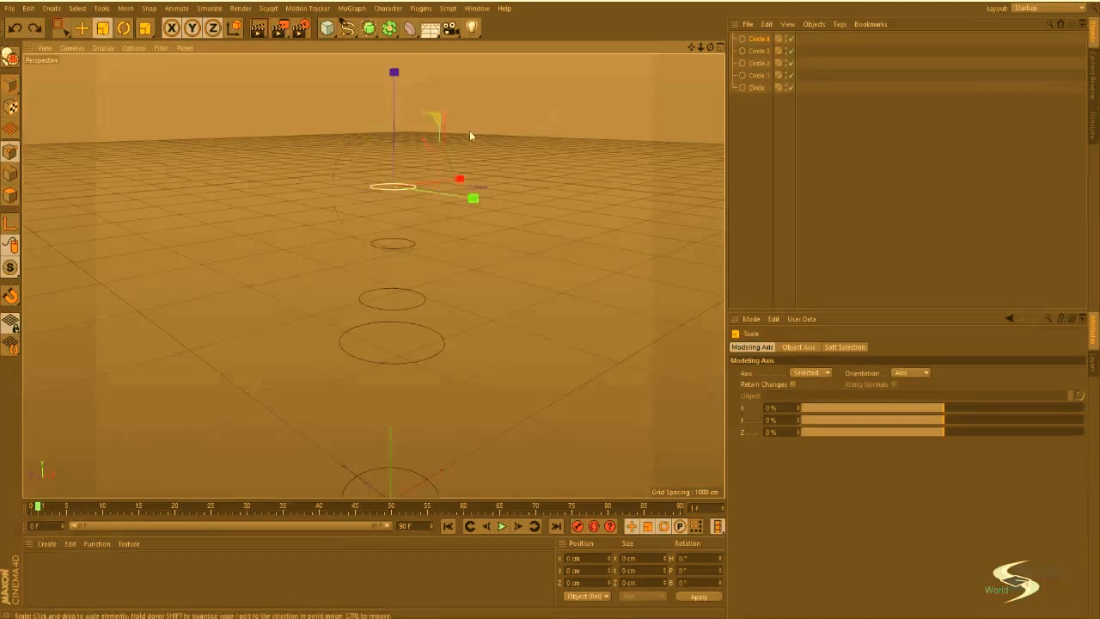
{"action": "left_click_drag", "start_coordinate": [573, 132], "coordinate": [527, 134]}
{"action": "middle_click_drag", "start_coordinate": [505, 251], "coordinate": [509, 155], "text": "alt"}
{"action": "left_click", "coordinate": [760, 123]}
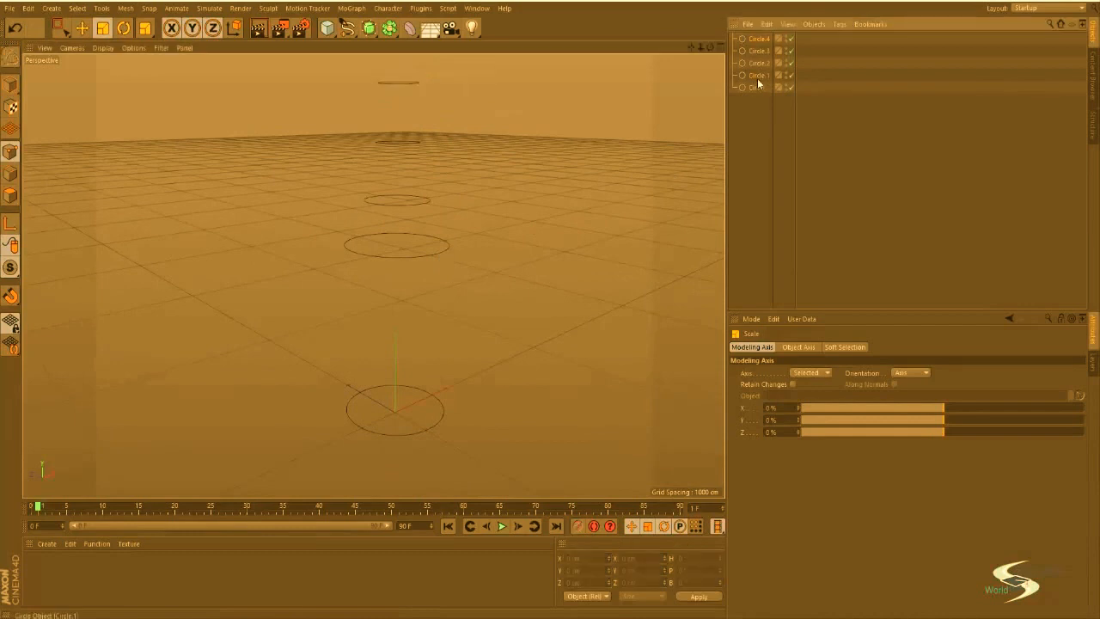
{"action": "left_click", "coordinate": [758, 77]}
{"action": "key", "text": "e"}
{"action": "left_click_drag", "start_coordinate": [410, 147], "coordinate": [404, 215], "text": "ctrl"}
{"action": "key", "text": "ctrl+z"}
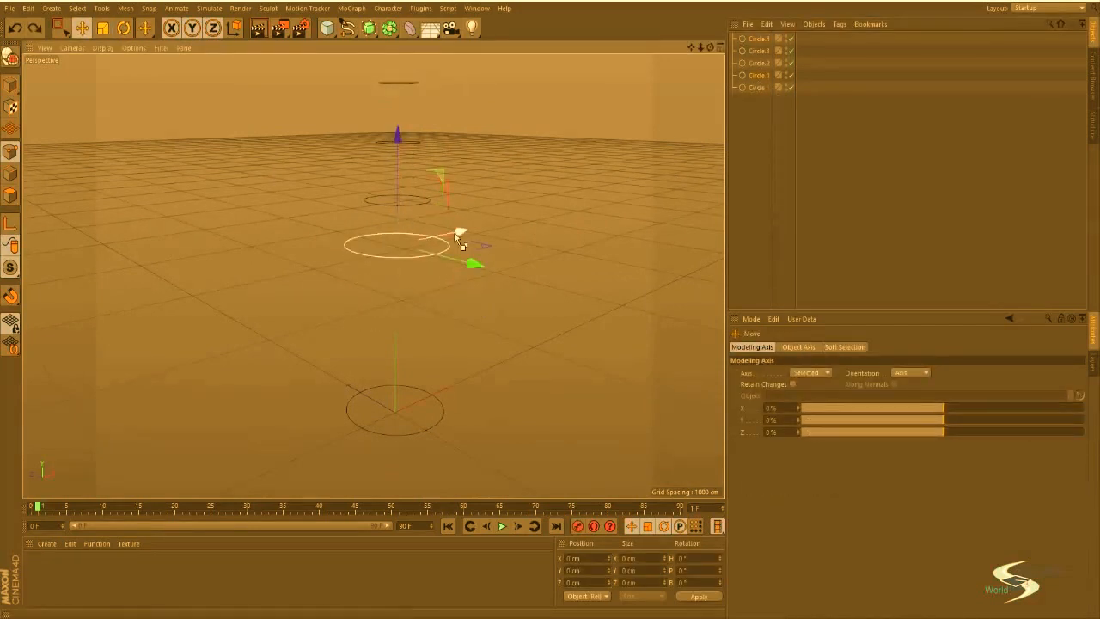
Step: Raise the ground-level circle until it sits just below the second-lowest circle of the stack
{"action": "left_click", "coordinate": [756, 87]}
{"action": "left_click_drag", "start_coordinate": [400, 308], "coordinate": [409, 182]}
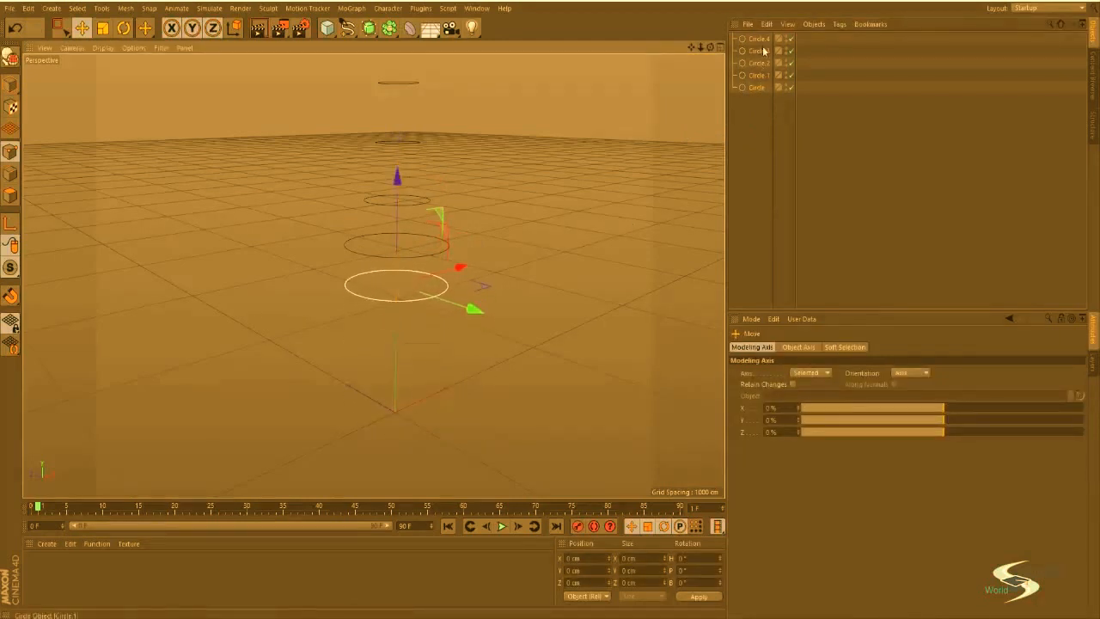
{"action": "left_click_drag", "start_coordinate": [431, 277], "coordinate": [451, 259], "text": "alt"}
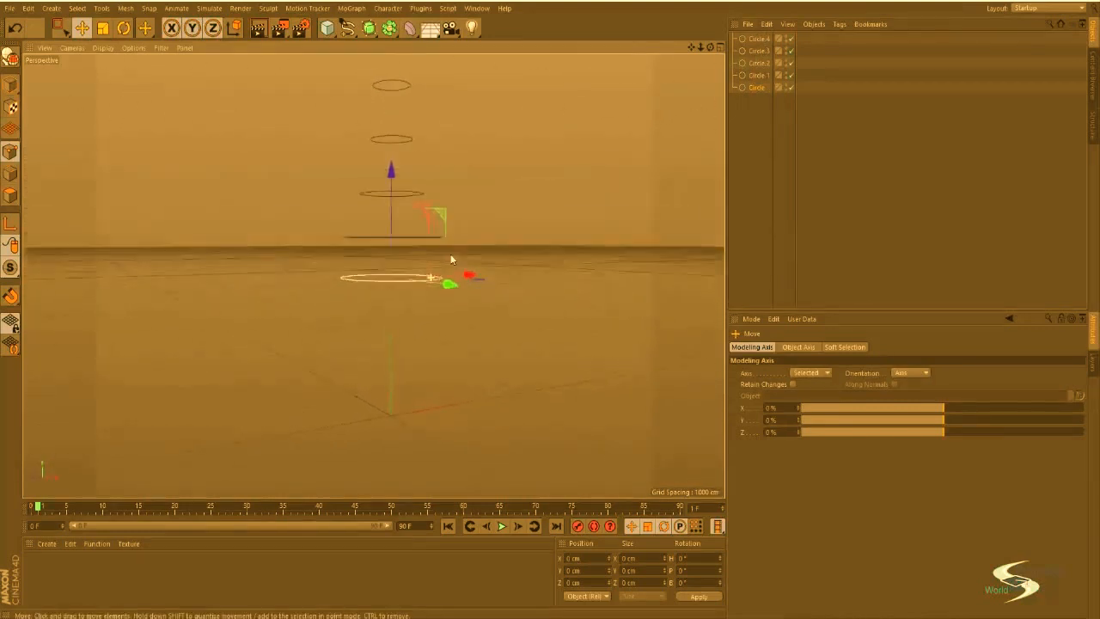
Step: Duplicate the lowest circle downward, put the copy last in the object list and scale it down slightly
{"action": "left_click_drag", "start_coordinate": [392, 169], "coordinate": [389, 217], "text": "ctrl"}
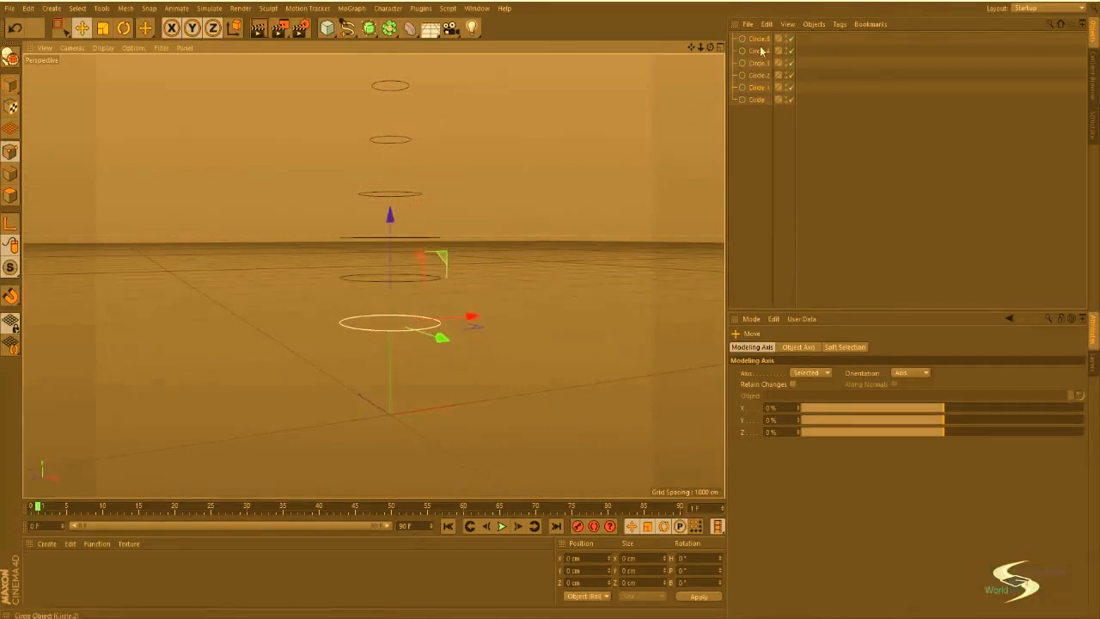
{"action": "left_click_drag", "start_coordinate": [759, 38], "coordinate": [759, 125]}
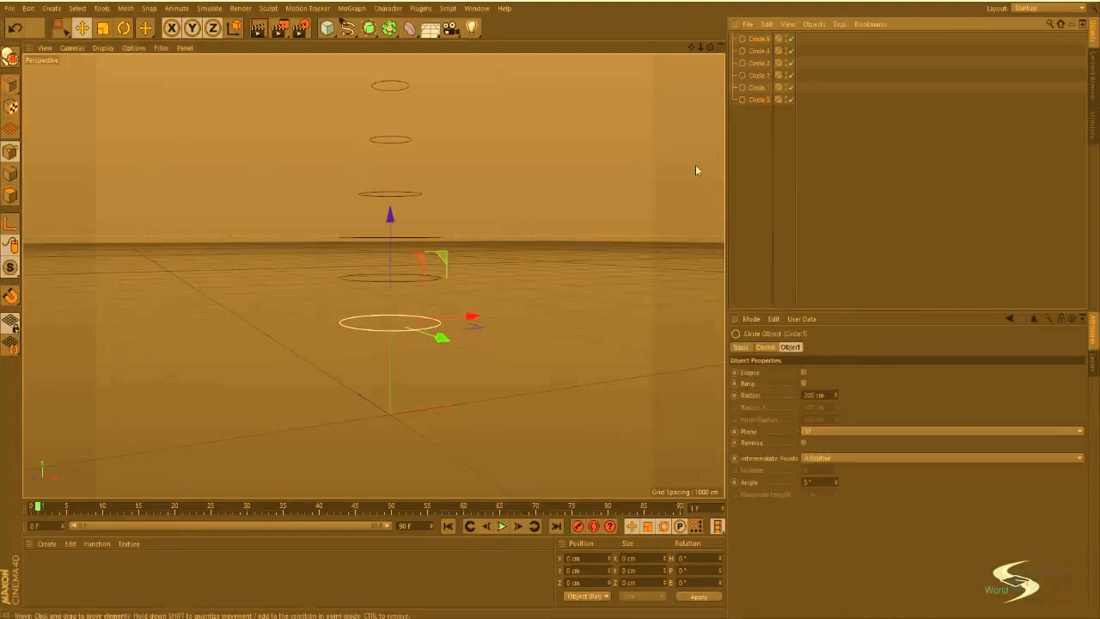
{"action": "key", "text": "r"}
{"action": "key", "text": "t"}
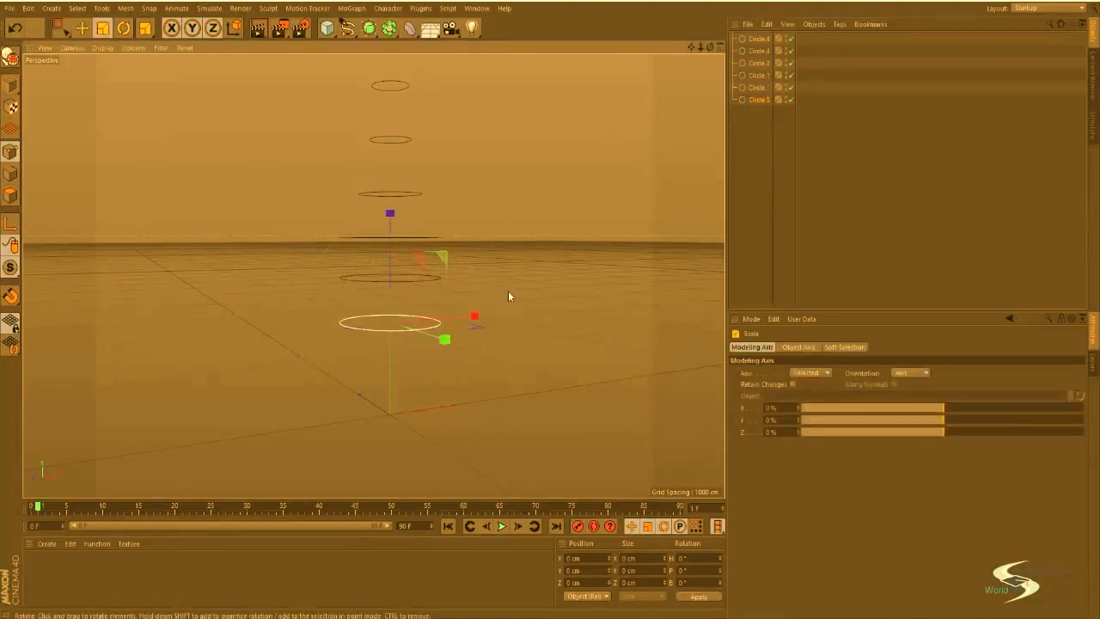
{"action": "left_click_drag", "start_coordinate": [525, 286], "coordinate": [442, 282]}
Step: Duplicate the lowest circle downward two more times, keeping the copies in stacking order at the end of the object list
{"action": "key", "text": "e"}
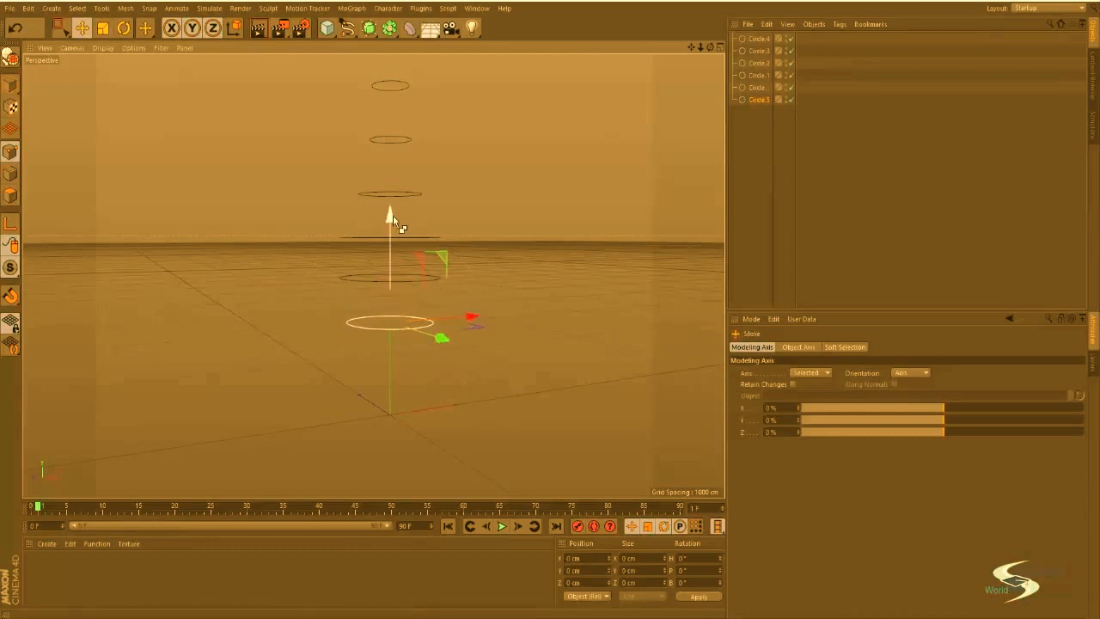
{"action": "left_click_drag", "start_coordinate": [393, 215], "coordinate": [394, 250]}
{"action": "left_click", "coordinate": [759, 40]}
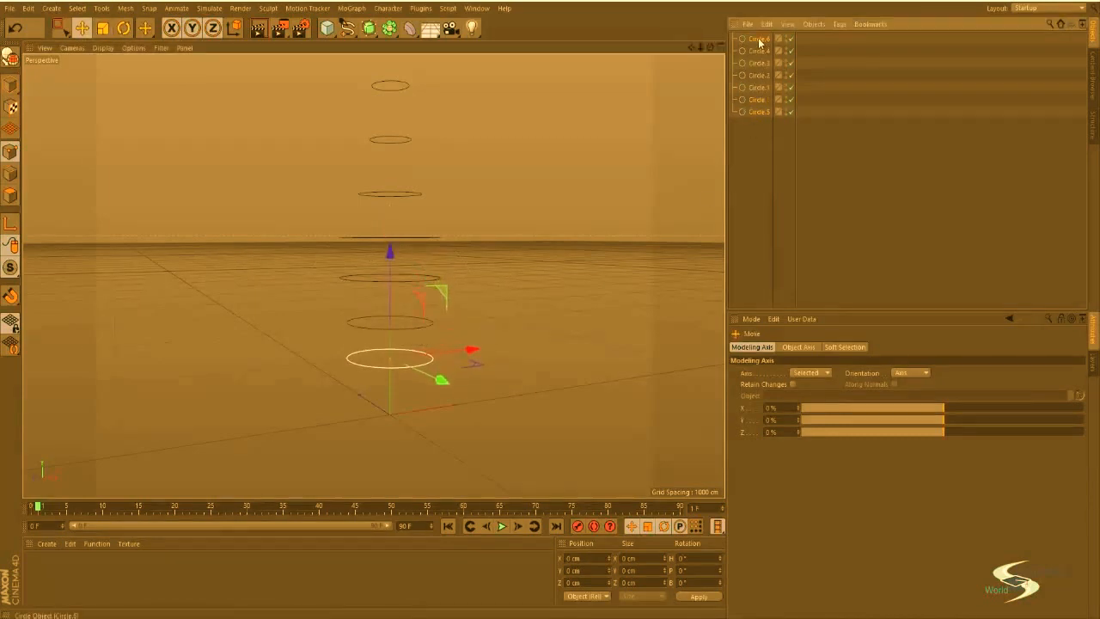
{"action": "middle_click_drag", "start_coordinate": [536, 343], "coordinate": [567, 262], "text": "alt"}
{"action": "left_click_drag", "start_coordinate": [422, 168], "coordinate": [428, 206], "text": "ctrl"}
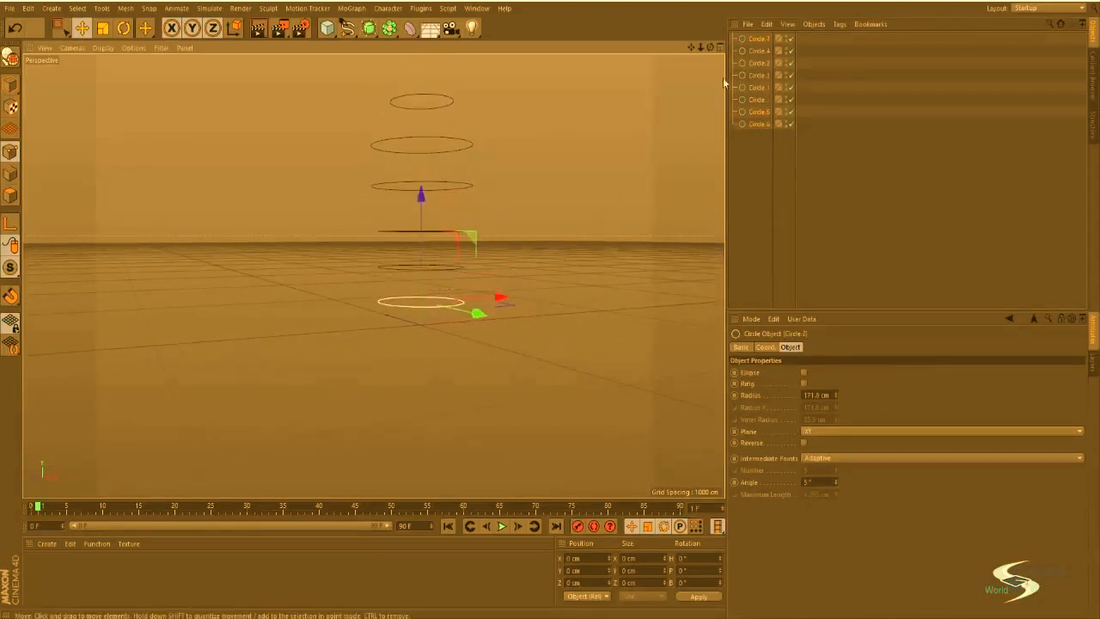
Step: Scale up the lowest circle and duplicate it downward as the base, placing the copy last in the object list
{"action": "key", "text": "t"}
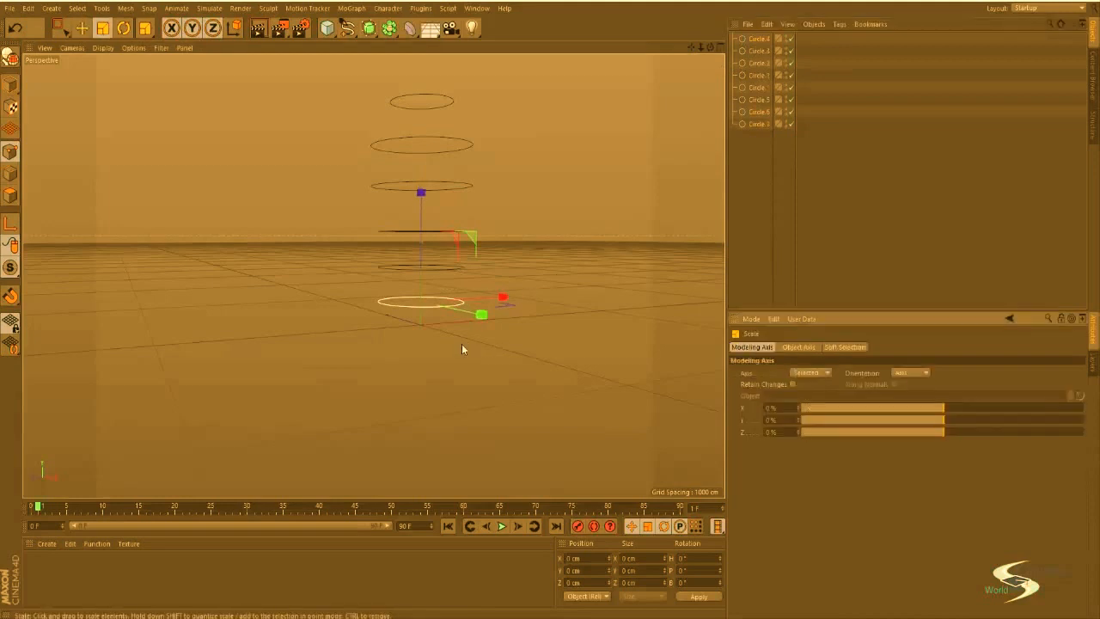
{"action": "left_click_drag", "start_coordinate": [497, 341], "coordinate": [612, 311]}
{"action": "key", "text": "e"}
{"action": "left_click_drag", "start_coordinate": [426, 192], "coordinate": [434, 258], "text": "ctrl"}
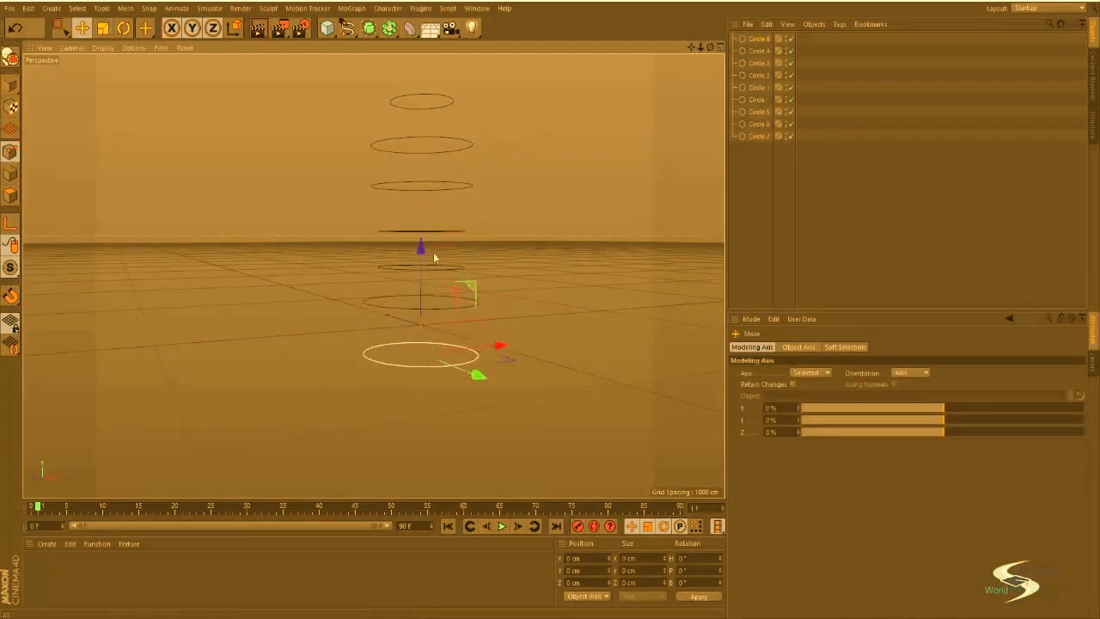
{"action": "left_click_drag", "start_coordinate": [759, 40], "coordinate": [750, 186]}
{"action": "key", "text": "e"}
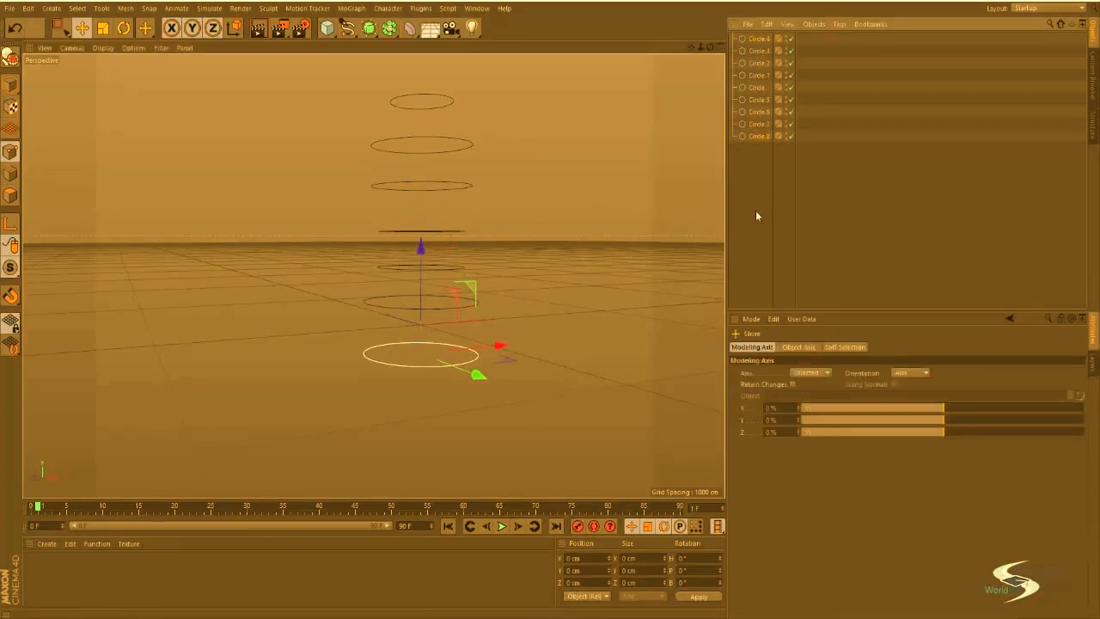
{"action": "left_click", "coordinate": [755, 212]}
{"action": "left_click_drag", "start_coordinate": [477, 211], "coordinate": [570, 243], "text": "alt"}
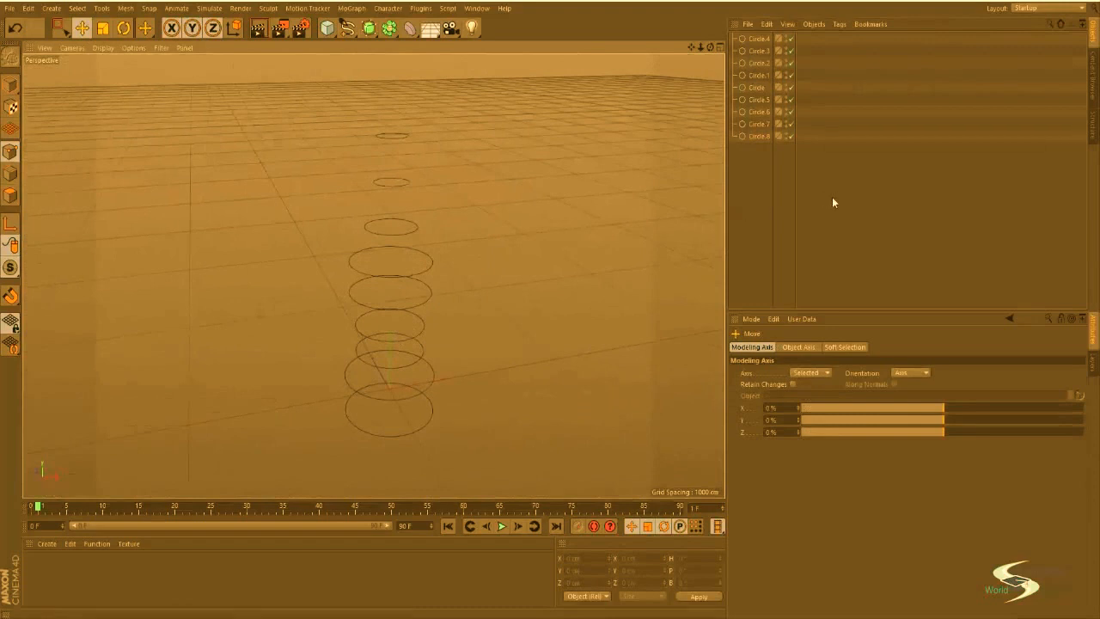
Step: Add a Loft object to the scene containing the nine circles
{"action": "left_click_drag", "start_coordinate": [810, 198], "coordinate": [750, 27]}
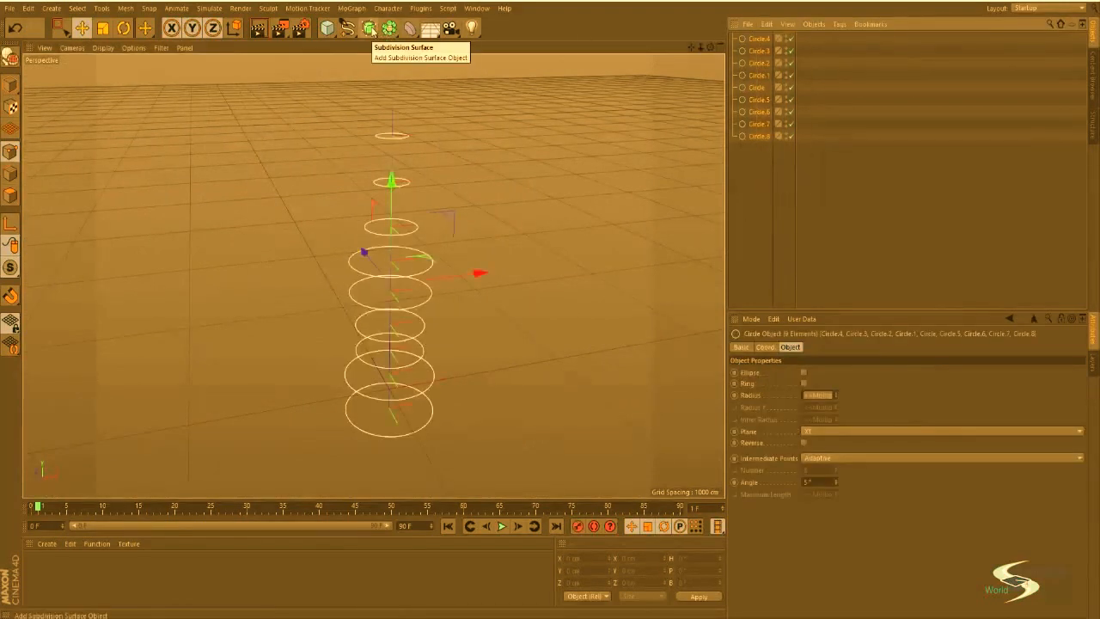
{"action": "left_click", "coordinate": [731, 164]}
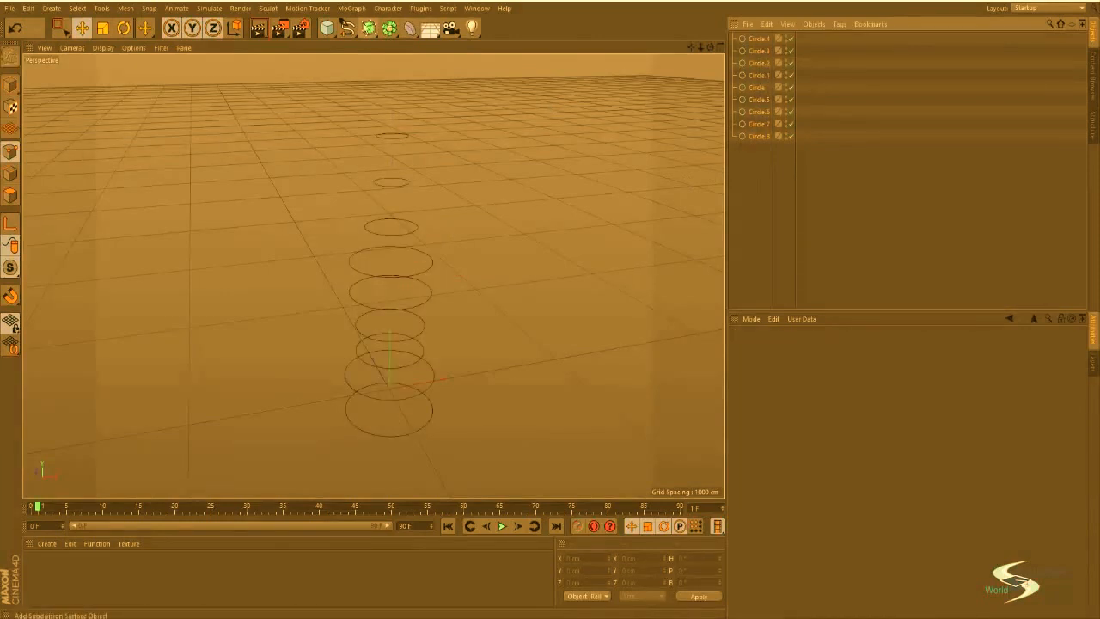
{"action": "left_click", "coordinate": [369, 28]}
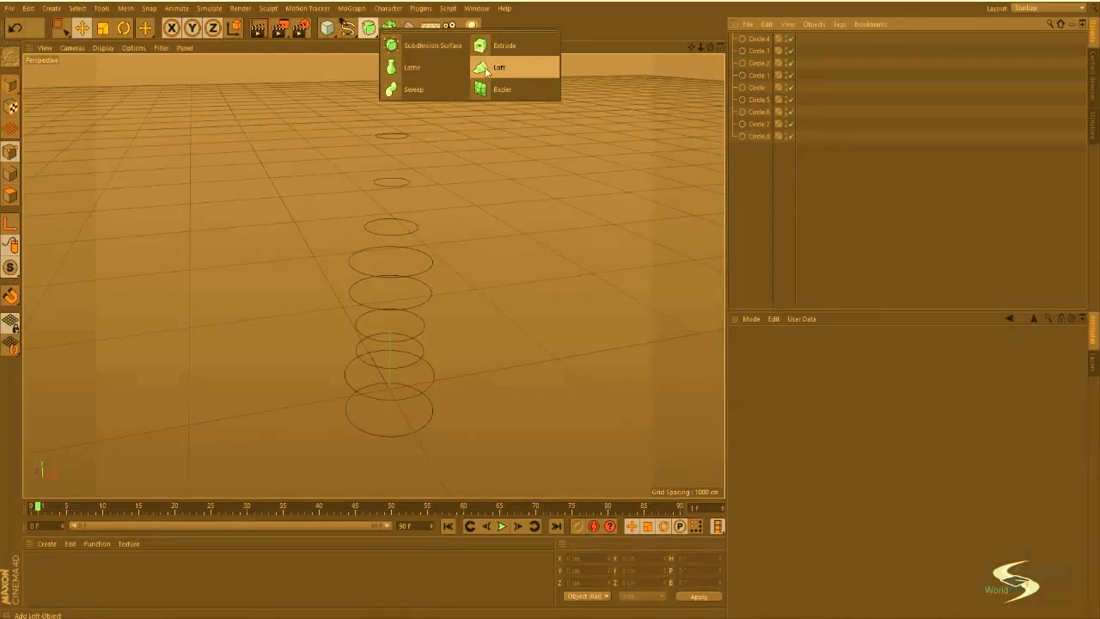
{"action": "left_click", "coordinate": [486, 68]}
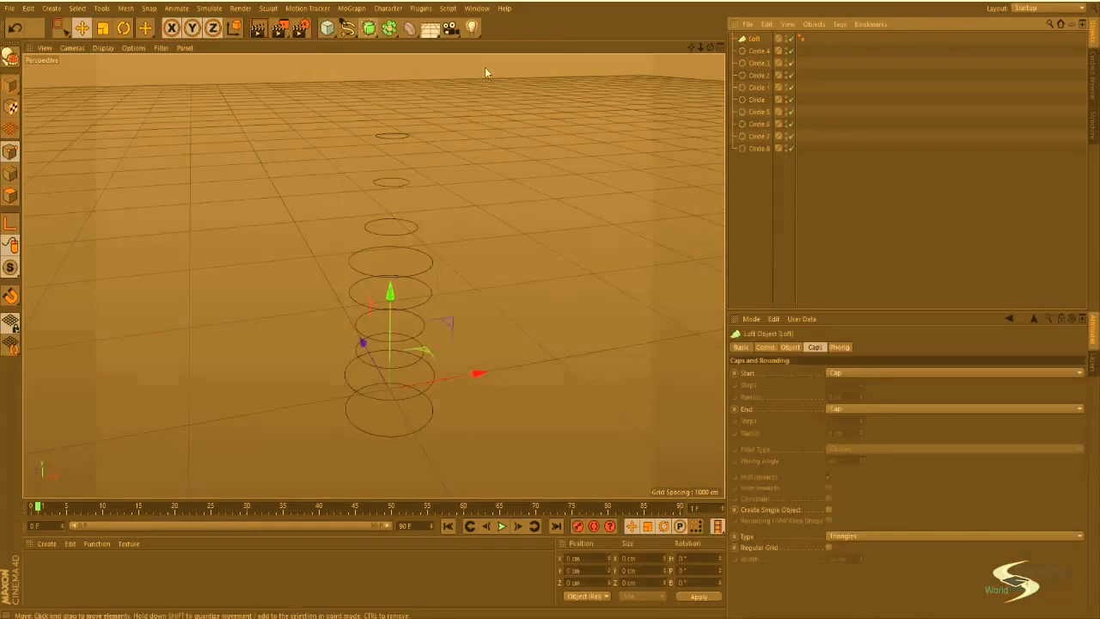
Step: Make all nine circles children of the Loft object, keeping their order, to generate the bottle surface
{"action": "left_click", "coordinate": [759, 51]}
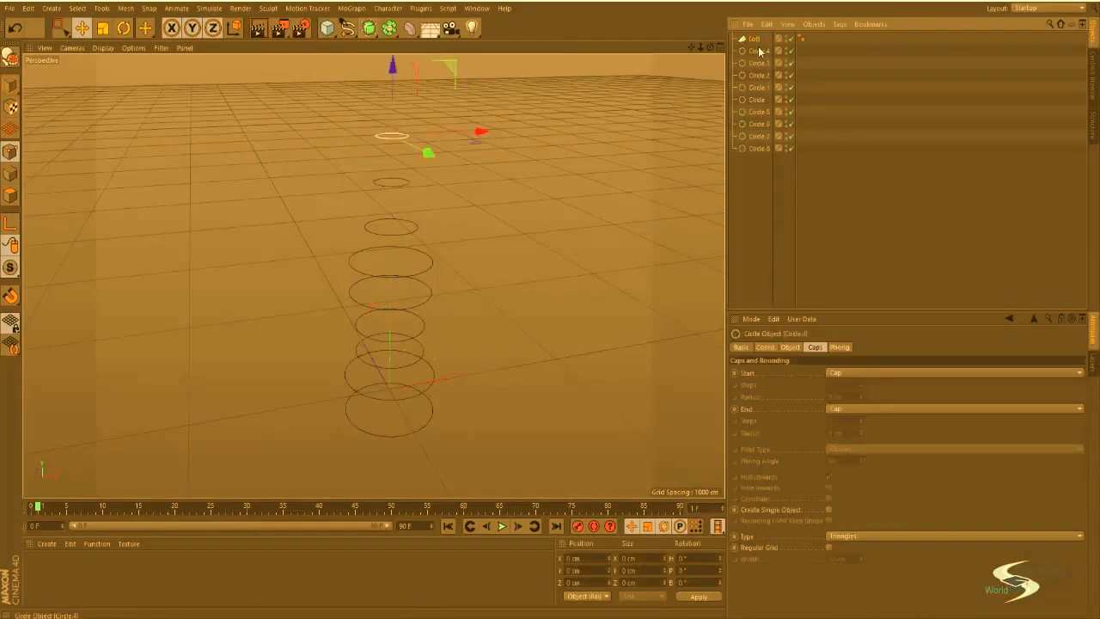
{"action": "left_click", "coordinate": [749, 148], "text": "shift"}
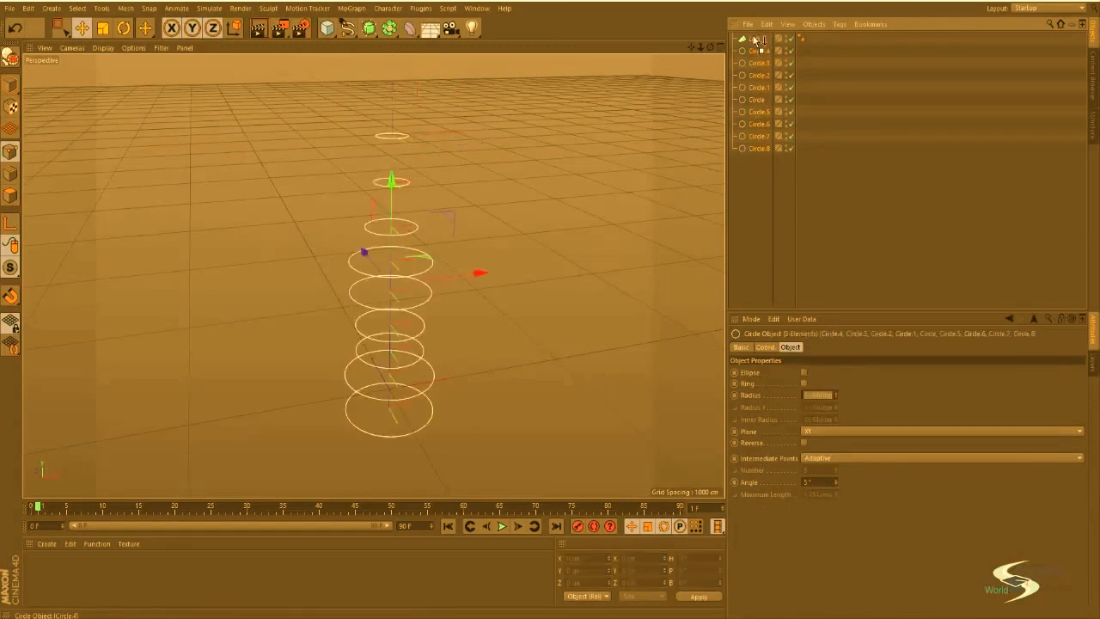
{"action": "left_click_drag", "start_coordinate": [756, 40], "coordinate": [756, 40]}
{"action": "left_click", "coordinate": [757, 185]}
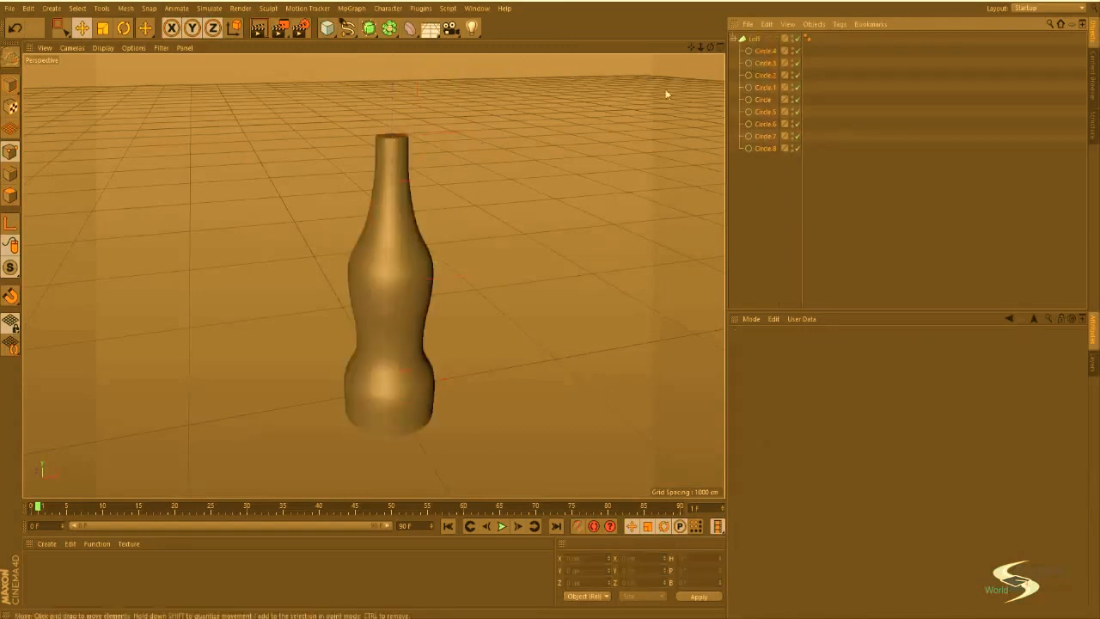
{"action": "left_click_drag", "start_coordinate": [667, 94], "coordinate": [507, 258], "text": "alt"}
Step: Raise Circle.5 toward the bottle's shoulder and adjust the height of Circle.6 above the base
{"action": "left_click", "coordinate": [759, 52]}
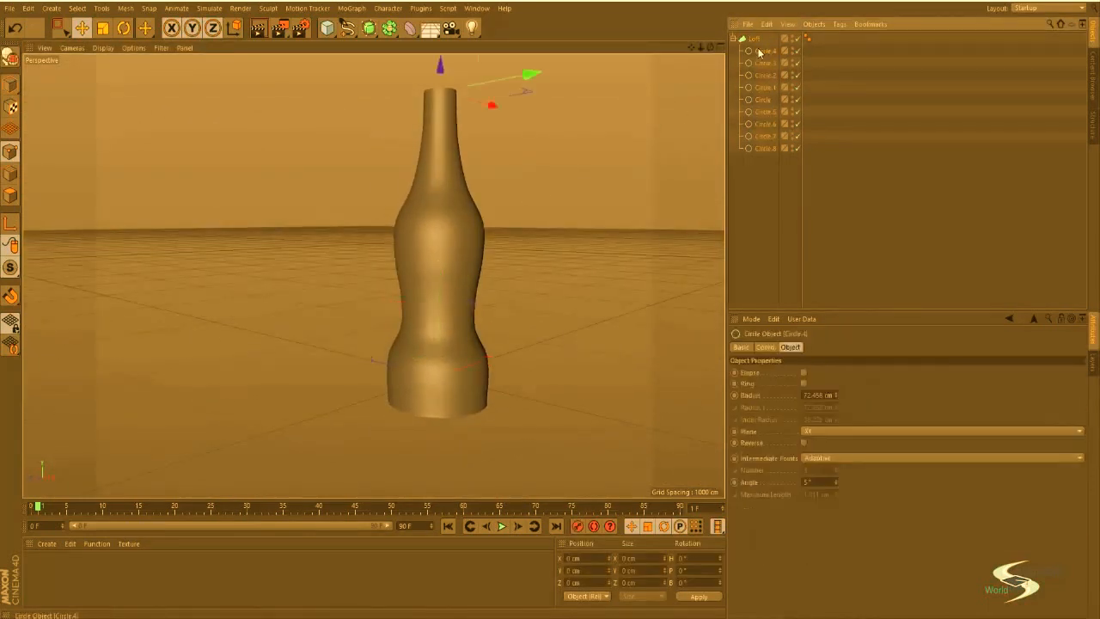
{"action": "left_click", "coordinate": [764, 112]}
{"action": "mouse_move", "coordinate": [440, 203]}
{"action": "left_mouse_down"}
{"action": "mouse_move", "coordinate": [439, 221]}
{"action": "mouse_move", "coordinate": [444, 169]}
{"action": "mouse_move", "coordinate": [444, 189]}
{"action": "mouse_move", "coordinate": [449, 178]}
{"action": "mouse_move", "coordinate": [439, 182]}
{"action": "left_mouse_up"}
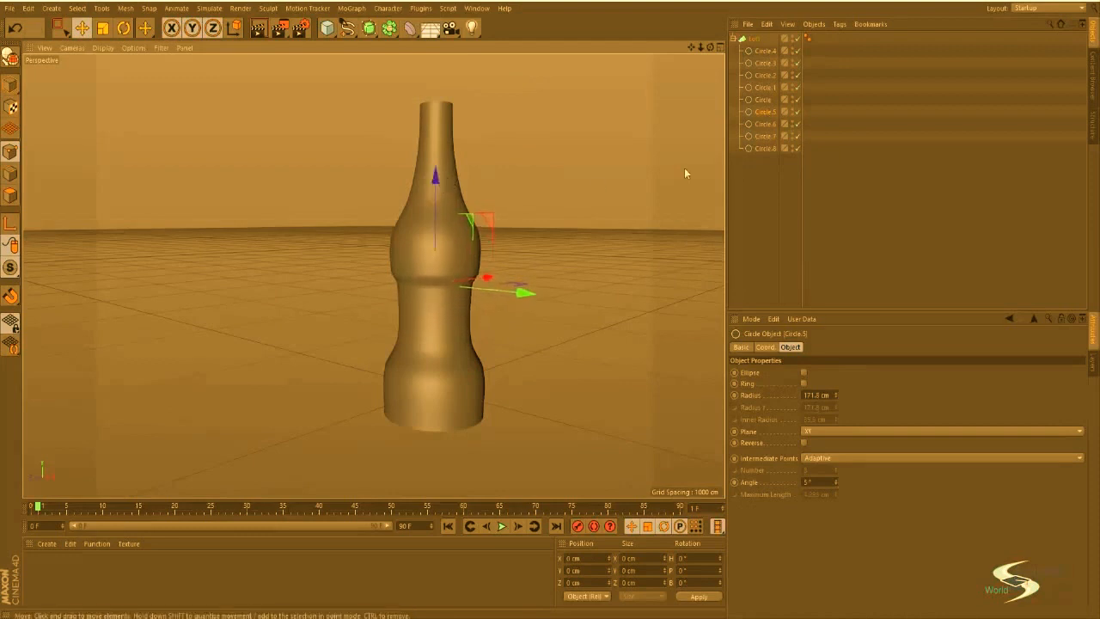
{"action": "left_click", "coordinate": [764, 126]}
{"action": "left_click", "coordinate": [765, 125]}
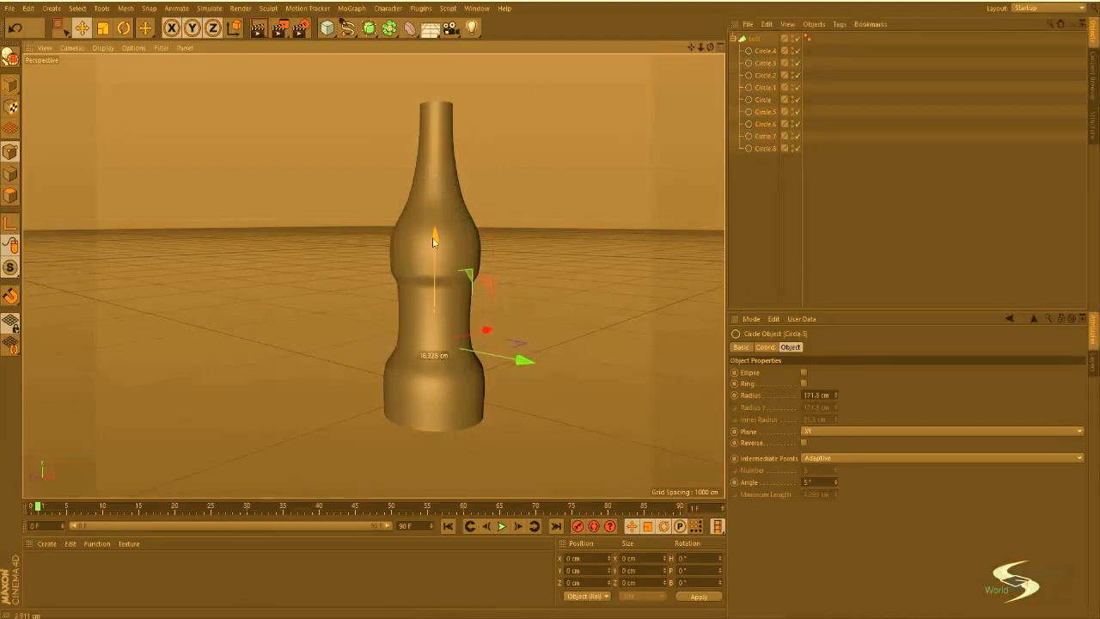
Step: Scale Circle.7 and Circle.8 together to about 93.6% in the horizontal plane and raise them slightly
{"action": "left_click", "coordinate": [758, 148], "text": "shift"}
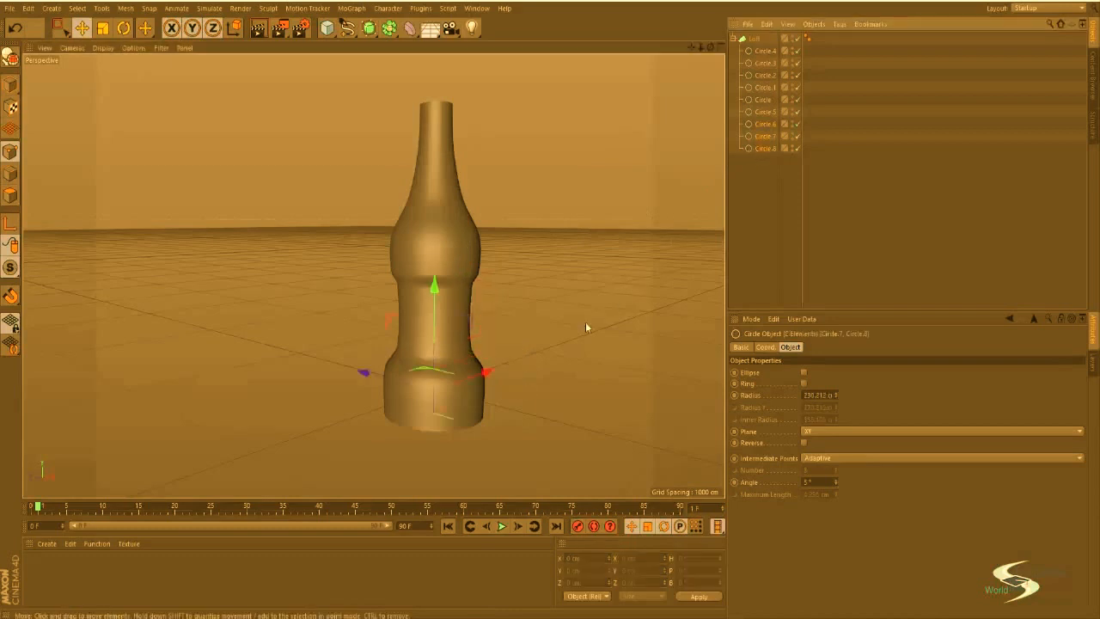
{"action": "key", "text": "t"}
{"action": "left_click_drag", "start_coordinate": [388, 369], "coordinate": [402, 396], "text": "alt"}
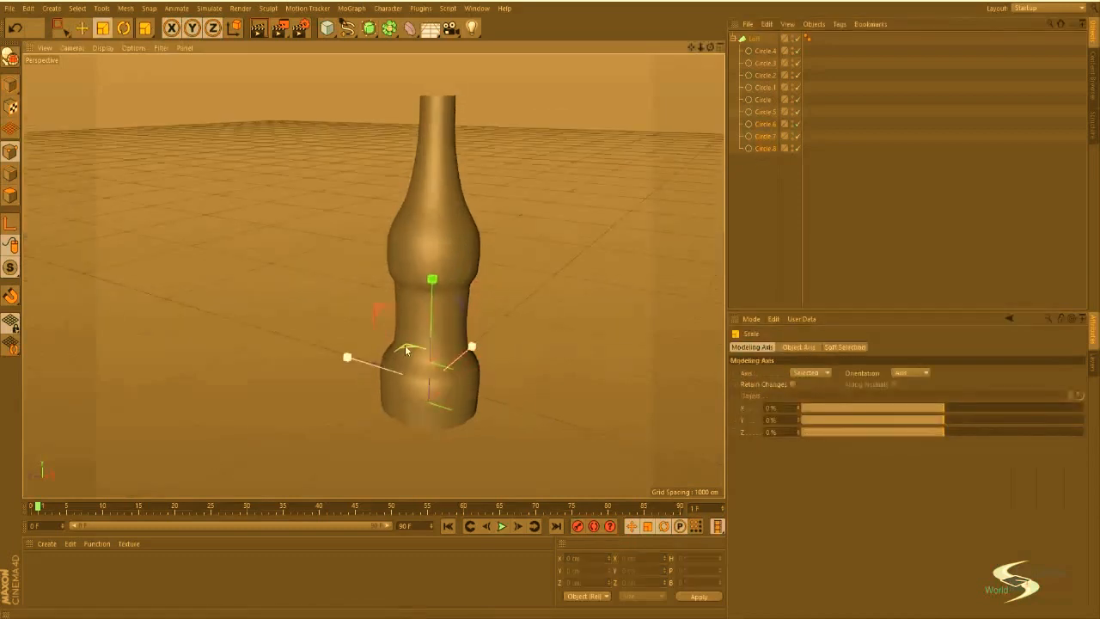
{"action": "left_click_drag", "start_coordinate": [409, 349], "coordinate": [411, 391]}
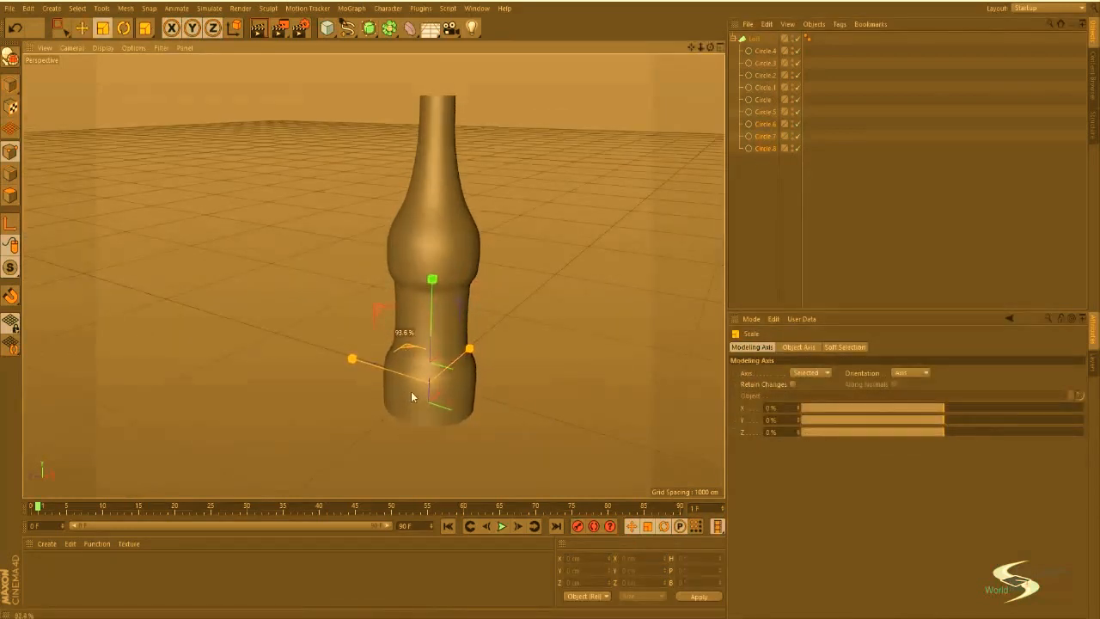
{"action": "key", "text": "e"}
{"action": "left_click_drag", "start_coordinate": [431, 281], "coordinate": [434, 273]}
{"action": "left_click_drag", "start_coordinate": [435, 391], "coordinate": [436, 348], "text": "alt"}
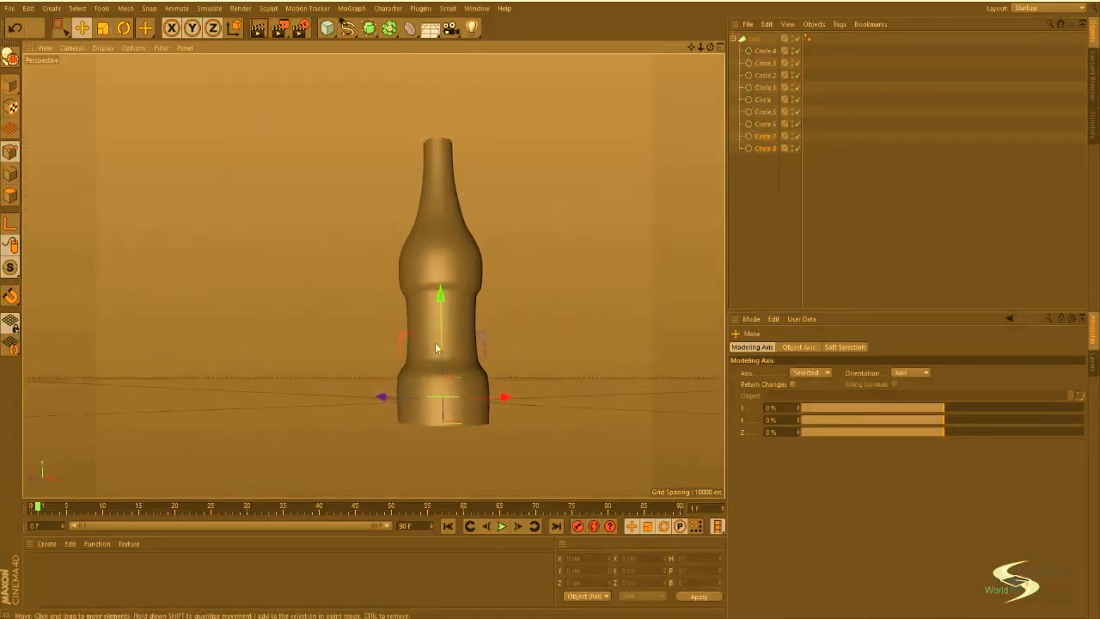
Step: Fine-tune the heights of Circle.6 and Circle.7 where the bottle's waist meets its base
{"action": "left_click", "coordinate": [762, 206]}
{"action": "left_click_drag", "start_coordinate": [502, 301], "coordinate": [460, 258], "text": "alt"}
{"action": "left_click", "coordinate": [772, 135]}
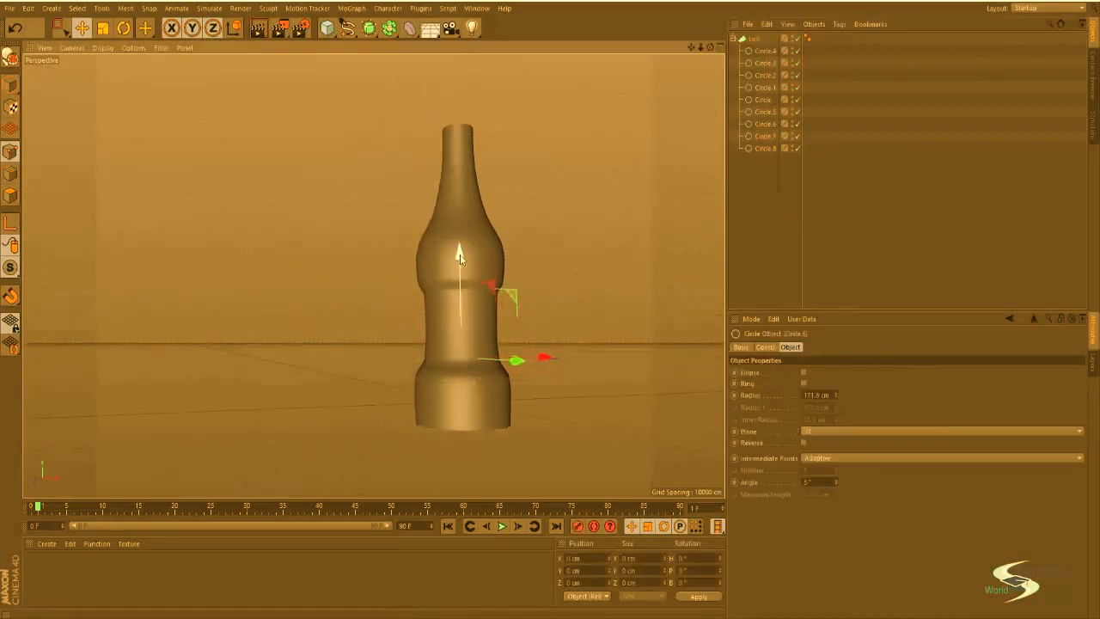
{"action": "left_click", "coordinate": [768, 138]}
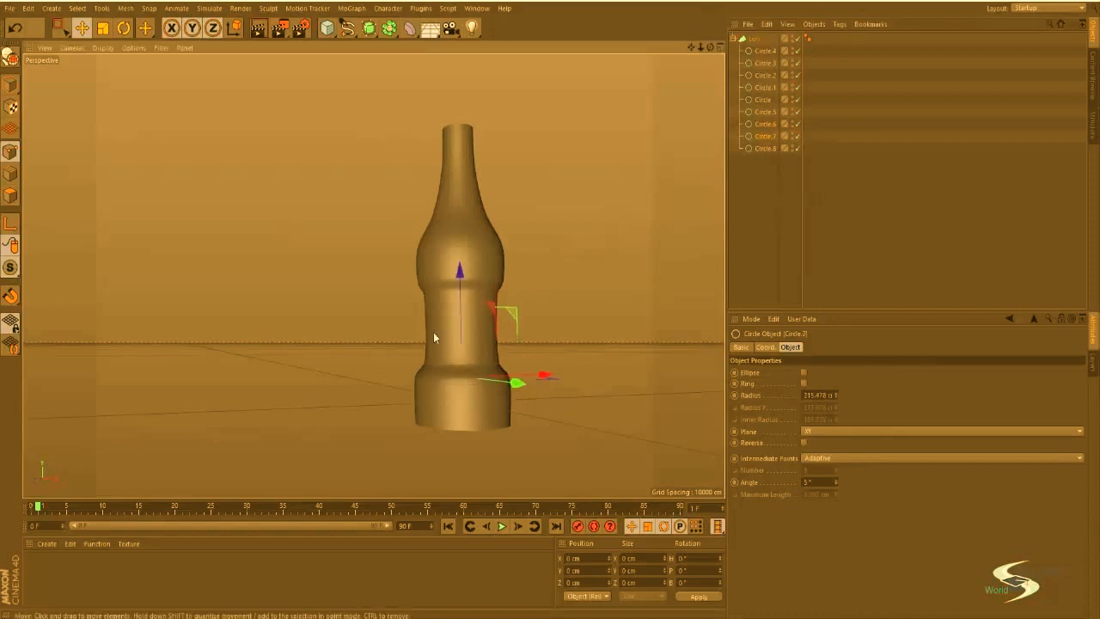
Step: Scale Circle.5 and Circle.6 up together in the horizontal plane to widen the bottle's waist slightly
{"action": "left_click", "coordinate": [766, 125]}
{"action": "left_click", "coordinate": [769, 115], "text": "shift"}
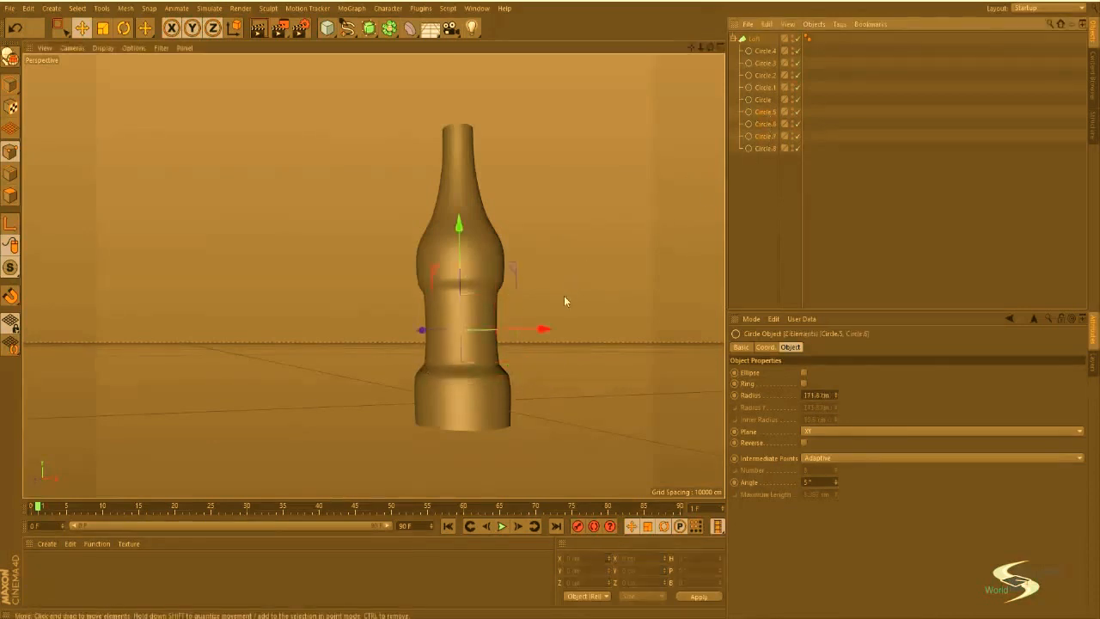
{"action": "key", "text": "t"}
{"action": "left_click_drag", "start_coordinate": [513, 290], "coordinate": [494, 328], "text": "alt"}
{"action": "left_click_drag", "start_coordinate": [496, 268], "coordinate": [517, 241]}
{"action": "key", "text": "e"}
{"action": "left_click", "coordinate": [580, 246]}
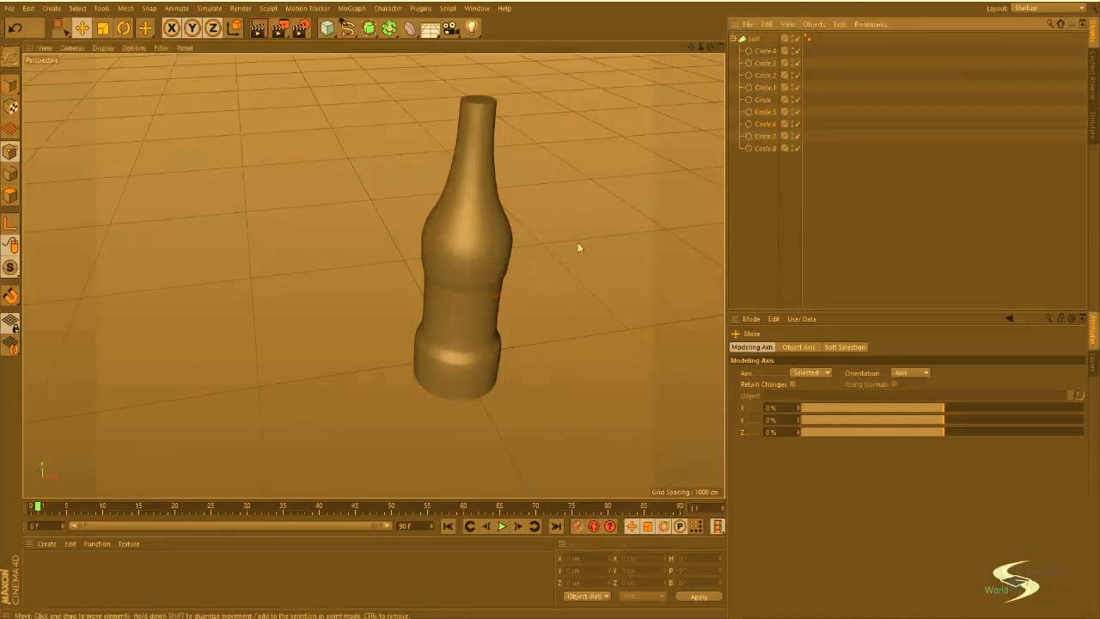
{"action": "left_click_drag", "start_coordinate": [450, 283], "coordinate": [483, 233], "text": "alt"}
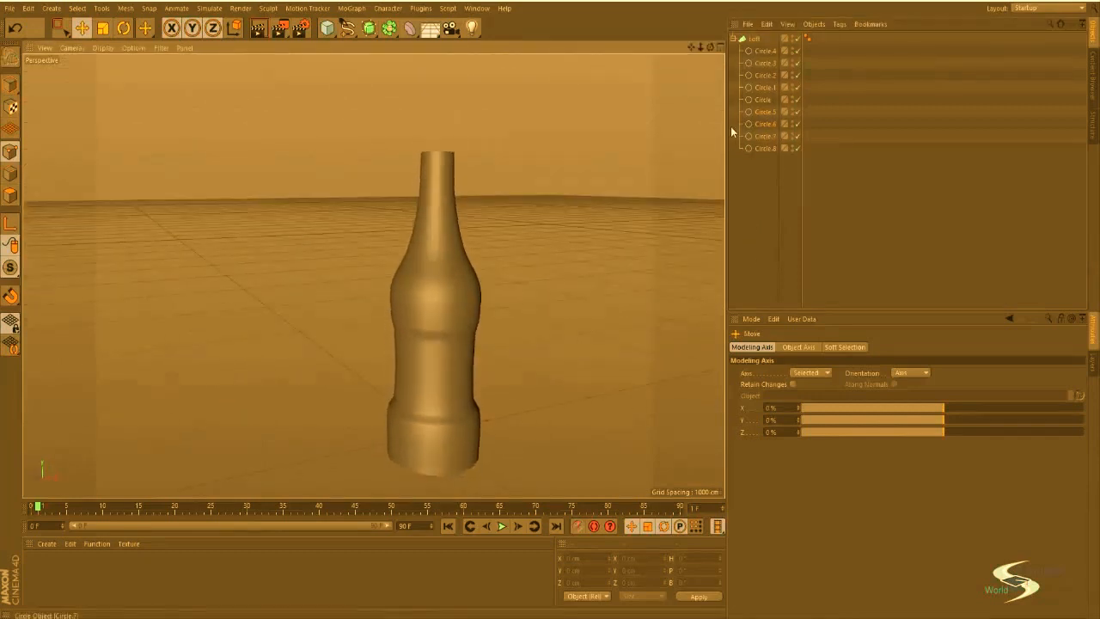
Step: Adjust the height of Circle.2 on the bottle's neck and of Circle.4 at its mouth
{"action": "left_click", "coordinate": [764, 75]}
{"action": "left_click_drag", "start_coordinate": [438, 130], "coordinate": [441, 130]}
{"action": "left_click", "coordinate": [764, 51]}
{"action": "left_click_drag", "start_coordinate": [437, 68], "coordinate": [435, 74]}
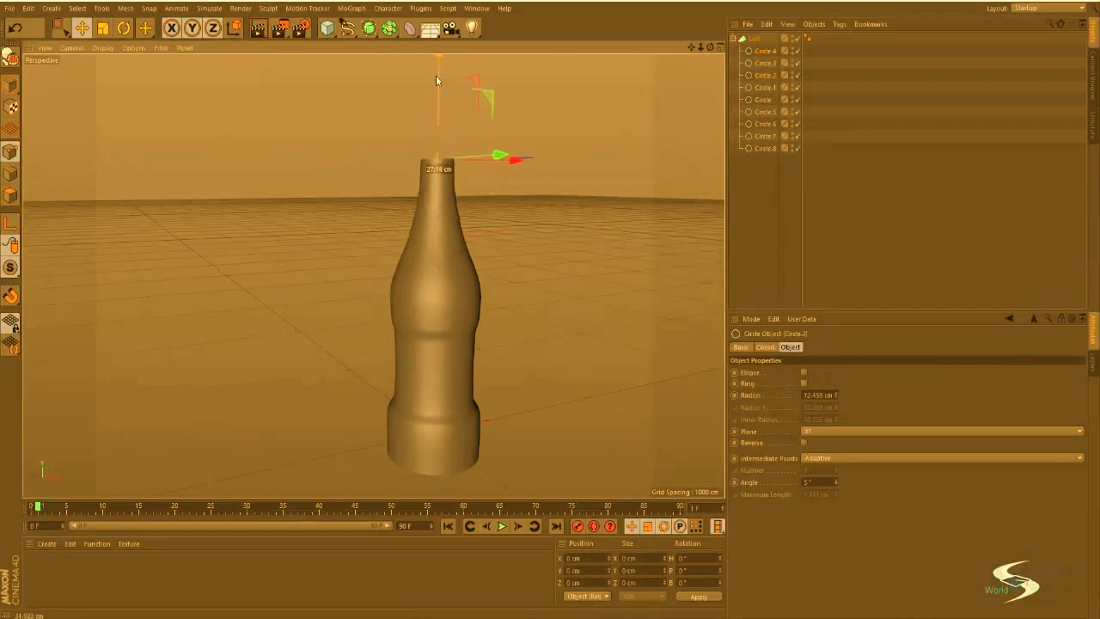
{"action": "middle_click_drag", "start_coordinate": [443, 153], "coordinate": [436, 193], "text": "alt"}
{"action": "right_click_drag", "start_coordinate": [435, 182], "coordinate": [499, 151], "text": "alt"}
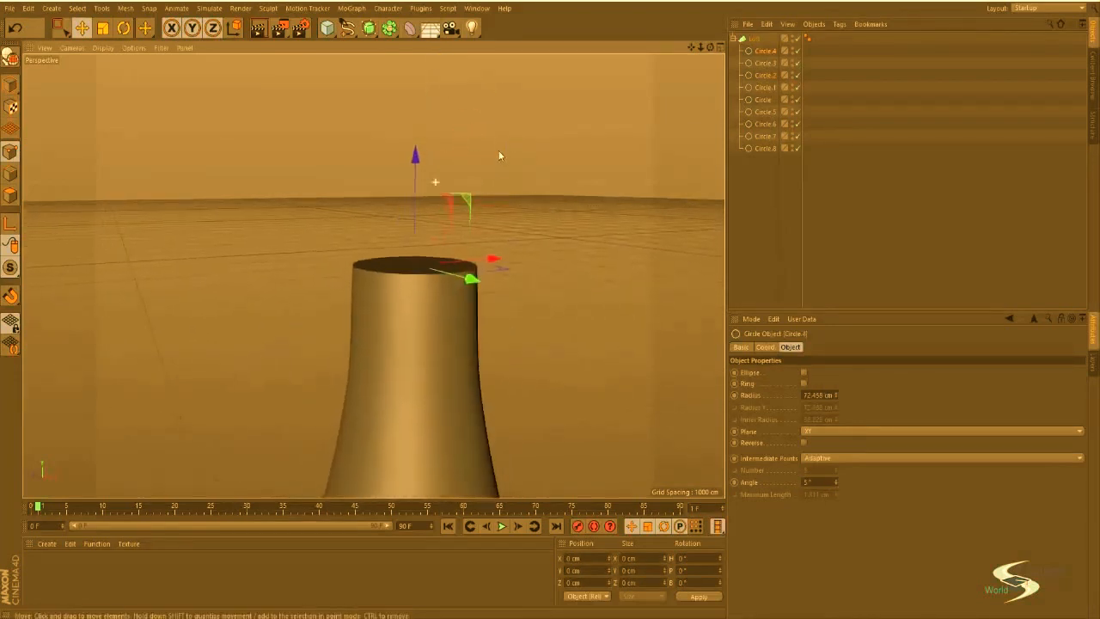
{"action": "left_click_drag", "start_coordinate": [418, 155], "coordinate": [420, 135]}
{"action": "left_click", "coordinate": [471, 155]}
Step: Examine the bottle's capped mouth, neck and base from several angles
{"action": "right_click_drag", "start_coordinate": [461, 265], "coordinate": [421, 376], "text": "alt"}
{"action": "middle_click_drag", "start_coordinate": [444, 367], "coordinate": [448, 228], "text": "alt"}
{"action": "left_click_drag", "start_coordinate": [459, 255], "coordinate": [440, 290], "text": "alt"}
{"action": "right_click_drag", "start_coordinate": [418, 137], "coordinate": [430, 192], "text": "alt"}
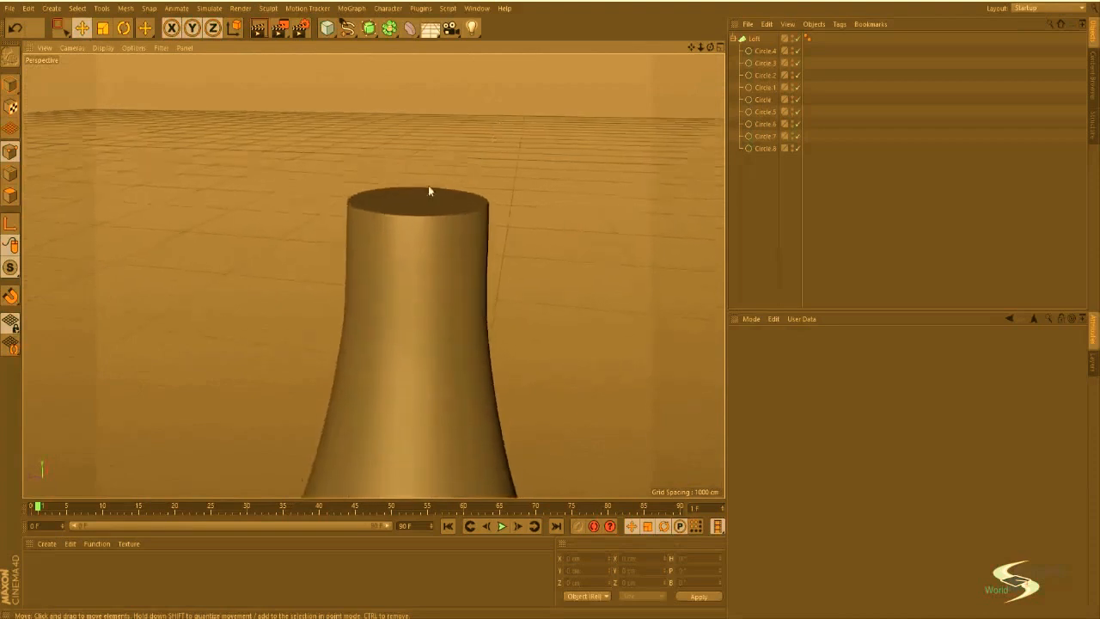
{"action": "left_click_drag", "start_coordinate": [429, 192], "coordinate": [414, 239], "text": "alt"}
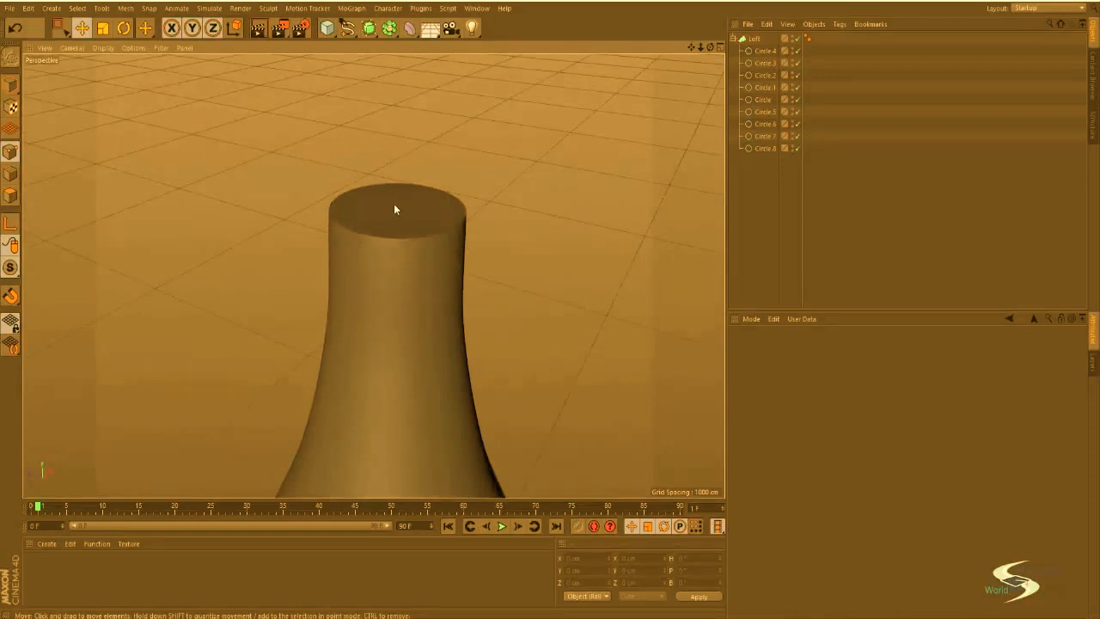
{"action": "left_click_drag", "start_coordinate": [394, 209], "coordinate": [433, 249], "text": "alt"}
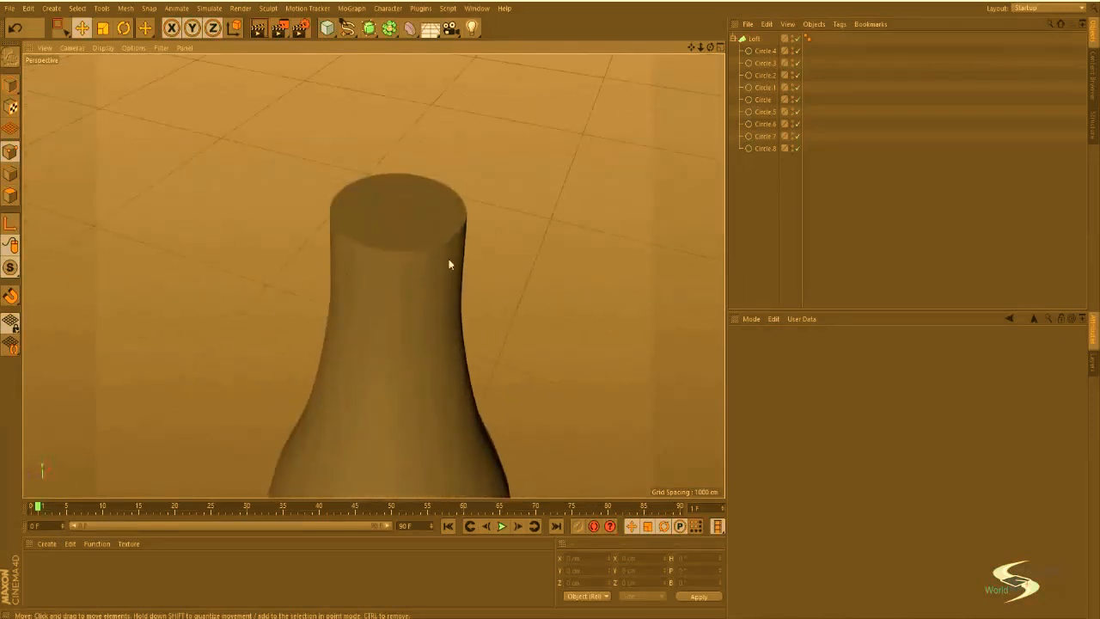
{"action": "left_click_drag", "start_coordinate": [386, 281], "coordinate": [391, 222], "text": "alt"}
{"action": "scroll", "coordinate": [375, 258], "scroll_direction": "down", "scroll_amount": 7}
{"action": "middle_click_drag", "start_coordinate": [361, 361], "coordinate": [417, 274], "text": "alt"}
{"action": "left_click_drag", "start_coordinate": [417, 274], "coordinate": [422, 329], "text": "alt"}
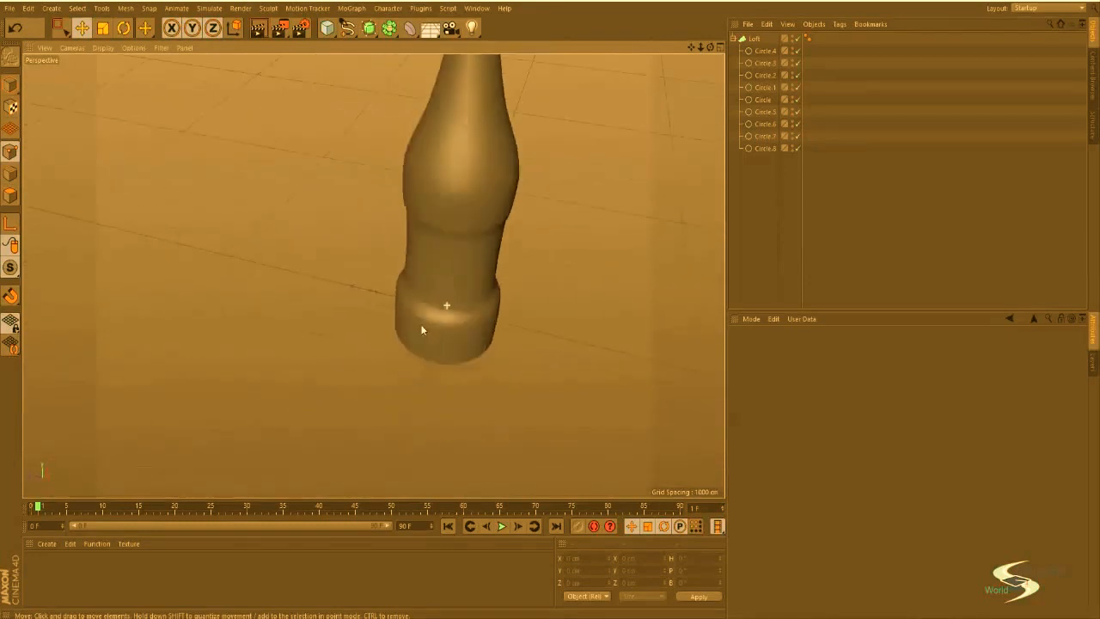
{"action": "middle_click_drag", "start_coordinate": [422, 329], "coordinate": [414, 383], "text": "alt"}
{"action": "left_click_drag", "start_coordinate": [415, 384], "coordinate": [418, 308], "text": "alt"}
Step: Change the Loft's end cap to Fillet Cap
{"action": "left_click", "coordinate": [754, 39]}
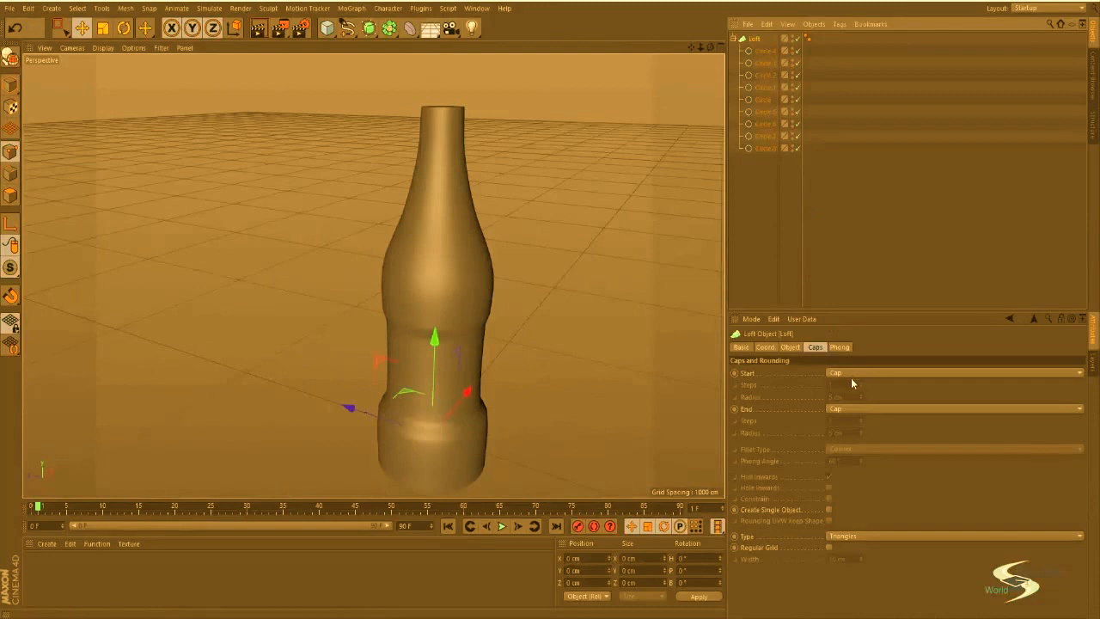
{"action": "left_click", "coordinate": [847, 410]}
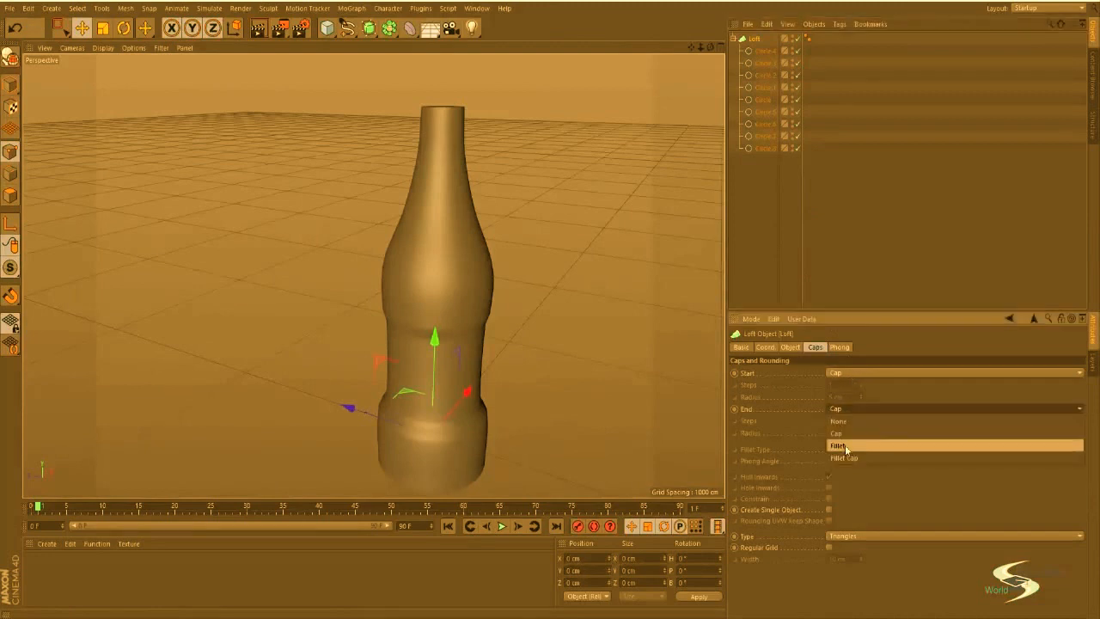
{"action": "left_click", "coordinate": [846, 459]}
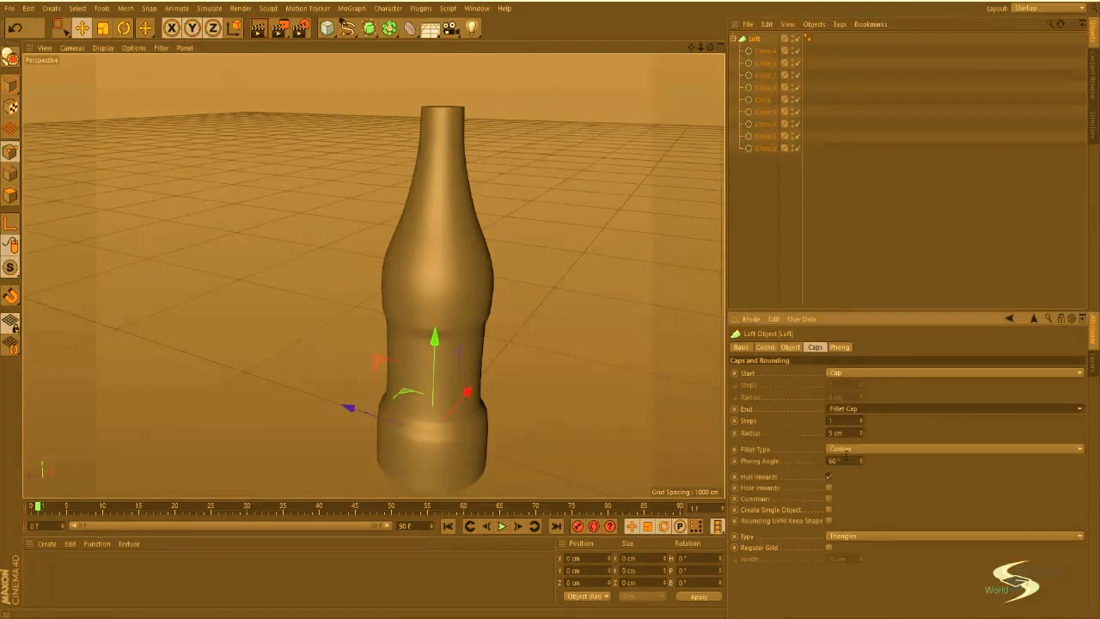
Step: Set the Loft's end fillet at the bottle's base to 7 steps with an 18 cm radius
{"action": "left_click_drag", "start_coordinate": [443, 418], "coordinate": [440, 369], "text": "alt"}
{"action": "middle_click_drag", "start_coordinate": [440, 369], "coordinate": [475, 282], "text": "alt"}
{"action": "scroll", "coordinate": [500, 324], "scroll_direction": "up", "scroll_amount": 7}
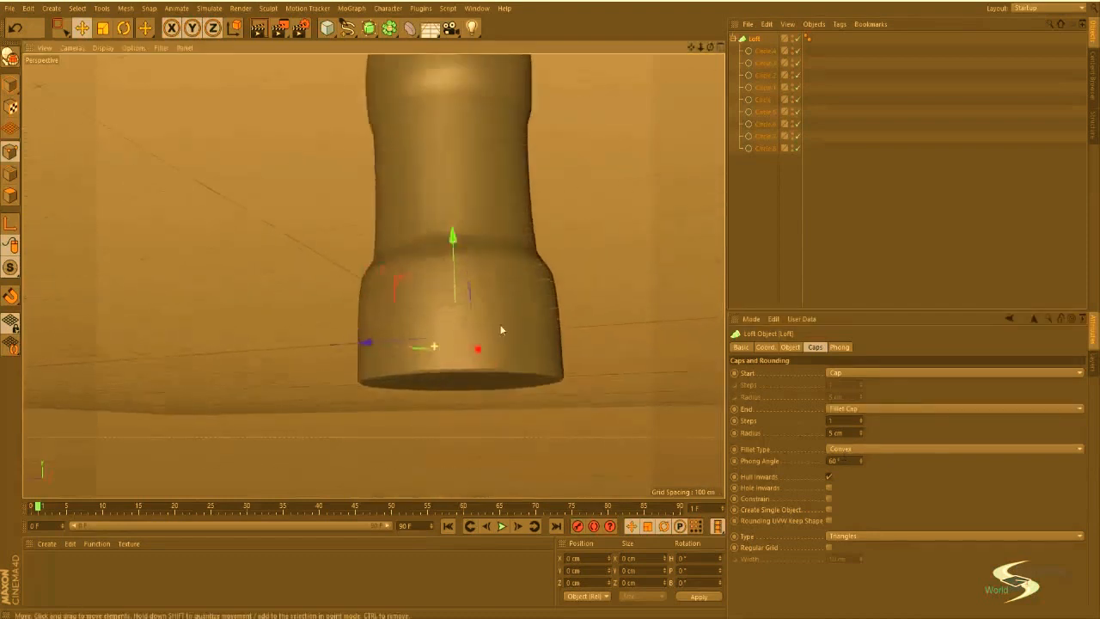
{"action": "left_click_drag", "start_coordinate": [539, 355], "coordinate": [581, 258], "text": "alt"}
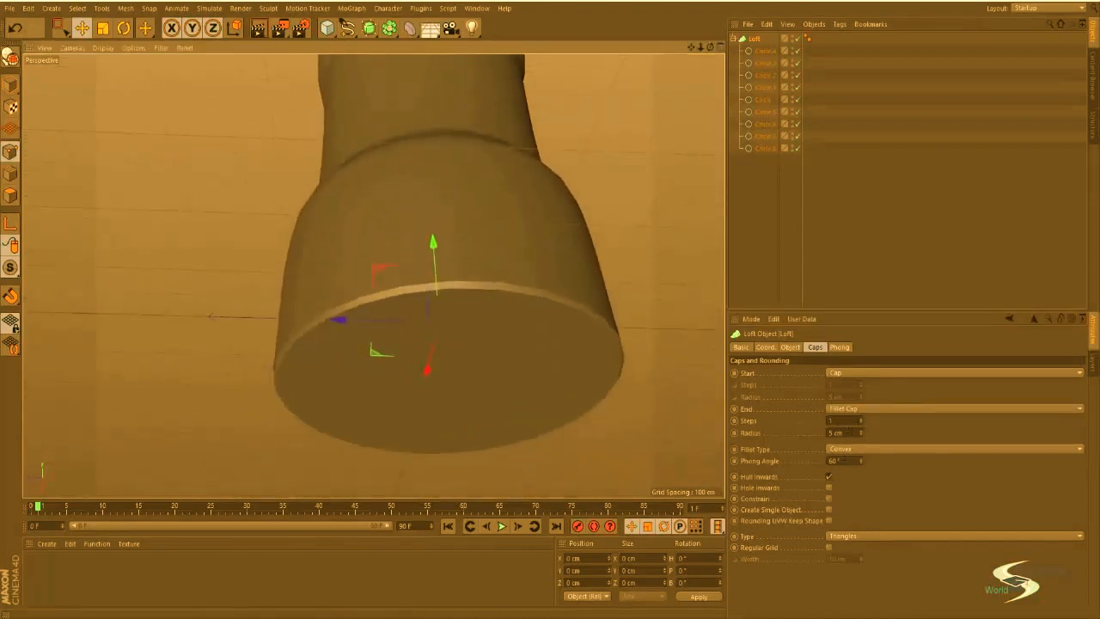
{"action": "left_click", "coordinate": [862, 419]}
{"action": "left_click", "coordinate": [861, 420]}
{"action": "left_click_drag", "start_coordinate": [861, 433], "coordinate": [861, 422]}
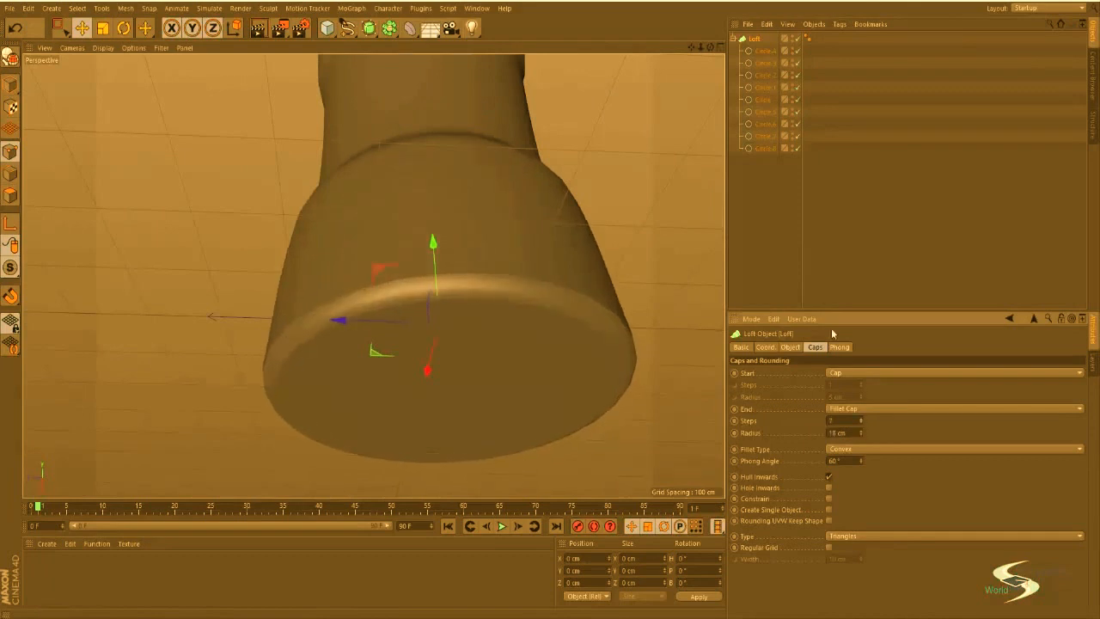
Step: Try to reposition Circle.8 at the bottle's base, and undo the change
{"action": "left_click", "coordinate": [765, 150]}
{"action": "key", "text": "e"}
{"action": "left_click_drag", "start_coordinate": [662, 231], "coordinate": [593, 228]}
{"action": "key", "text": "ctrl+z"}
{"action": "key", "text": "t"}
Step: Change the Loft's start cap to Fillet Cap to round the rim of the bottle's mouth
{"action": "middle_click_drag", "start_coordinate": [557, 236], "coordinate": [521, 446], "text": "alt"}
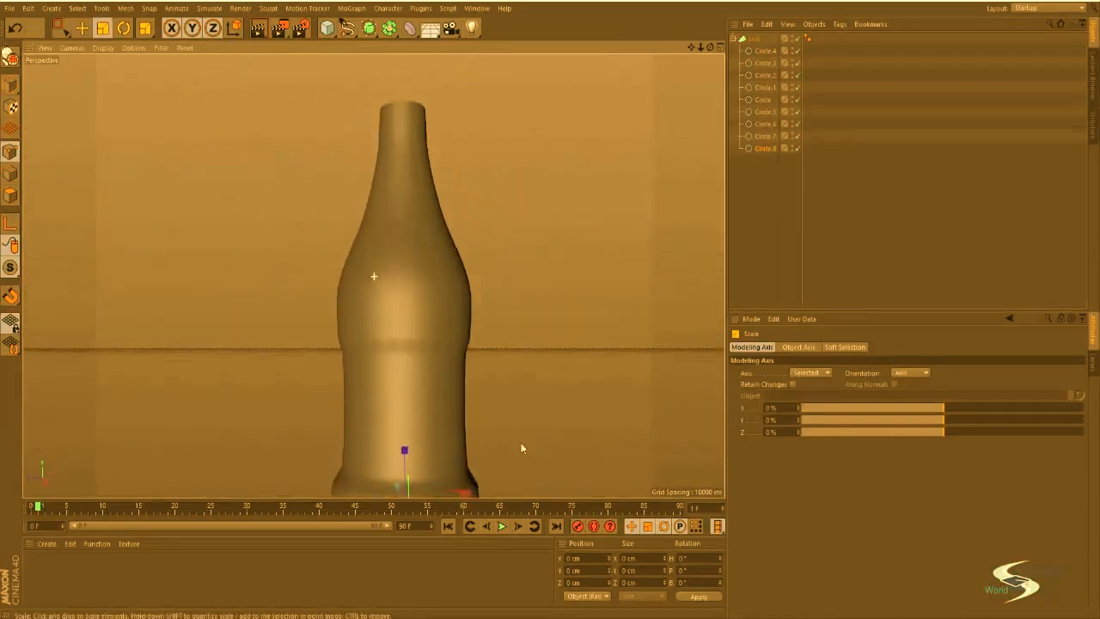
{"action": "middle_click_drag", "start_coordinate": [565, 186], "coordinate": [566, 236], "text": "alt"}
{"action": "left_click", "coordinate": [757, 40]}
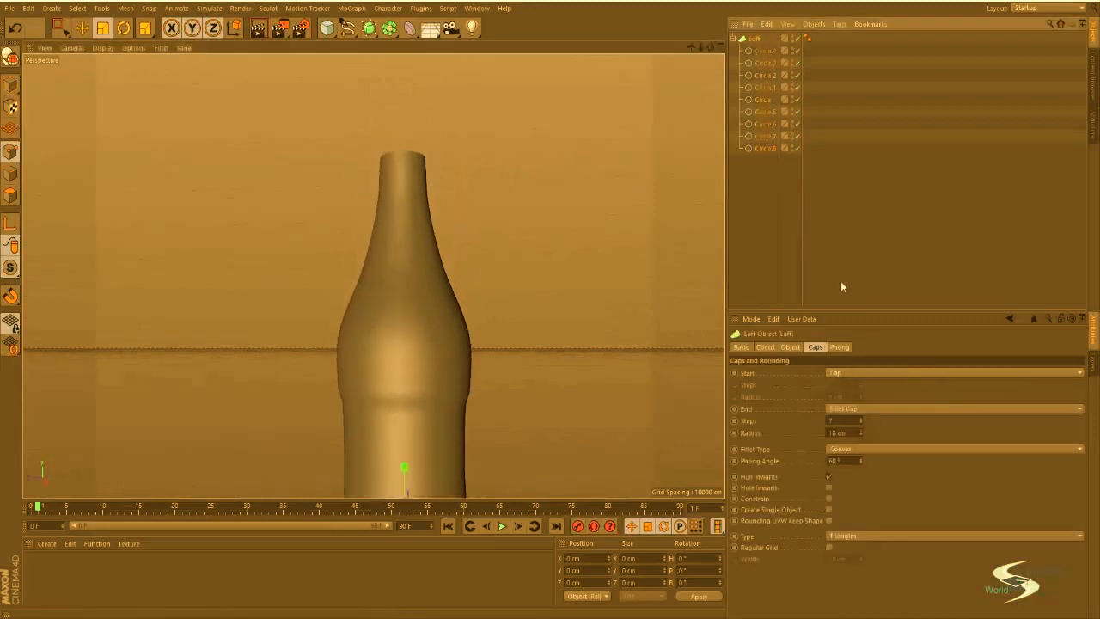
{"action": "left_click", "coordinate": [846, 372]}
{"action": "left_click", "coordinate": [847, 422]}
{"action": "right_click_drag", "start_coordinate": [418, 177], "coordinate": [474, 136], "text": "alt"}
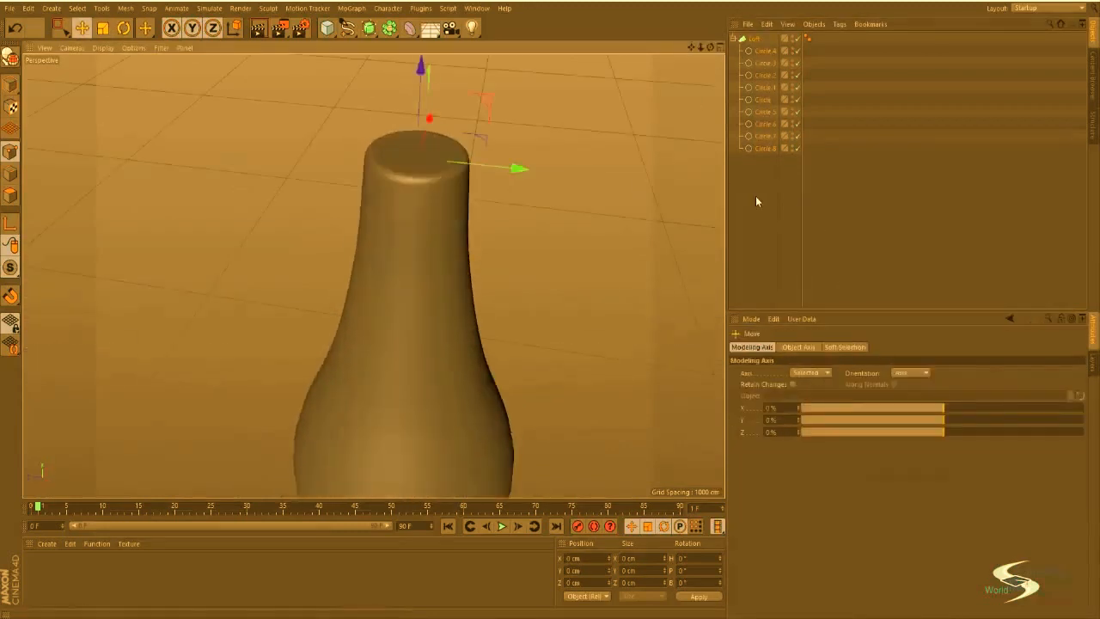
{"action": "left_click", "coordinate": [755, 197]}
{"action": "left_click_drag", "start_coordinate": [513, 260], "coordinate": [438, 209], "text": "alt"}
{"action": "right_click_drag", "start_coordinate": [437, 209], "coordinate": [408, 258], "text": "alt"}
{"action": "middle_click_drag", "start_coordinate": [407, 258], "coordinate": [444, 156], "text": "alt"}
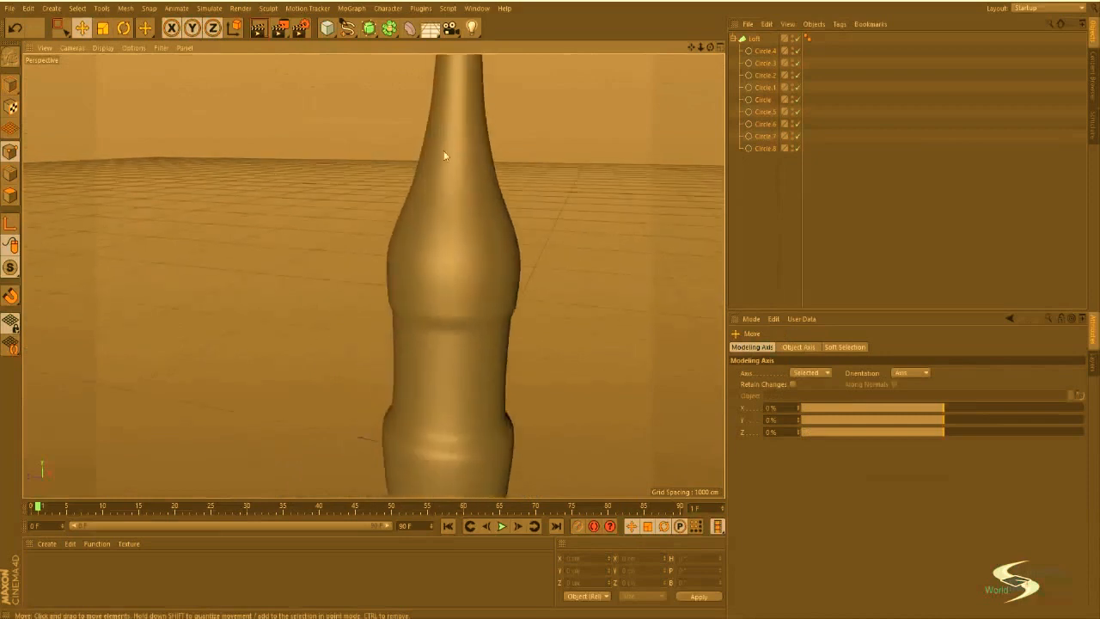
{"action": "right_click_drag", "start_coordinate": [444, 155], "coordinate": [433, 217], "text": "alt"}
{"action": "left_click_drag", "start_coordinate": [432, 217], "coordinate": [348, 300], "text": "alt"}
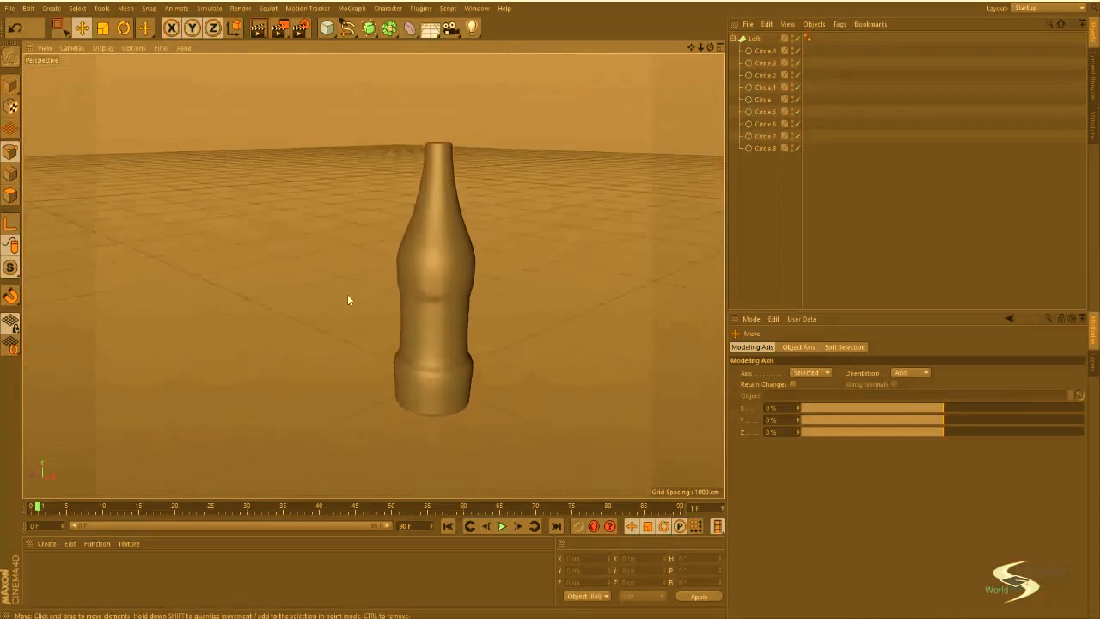
Step: Delete the Loft bottle together with all of its circle splines
{"action": "left_click", "coordinate": [754, 40]}
{"action": "left_click_drag", "start_coordinate": [810, 197], "coordinate": [753, 40]}
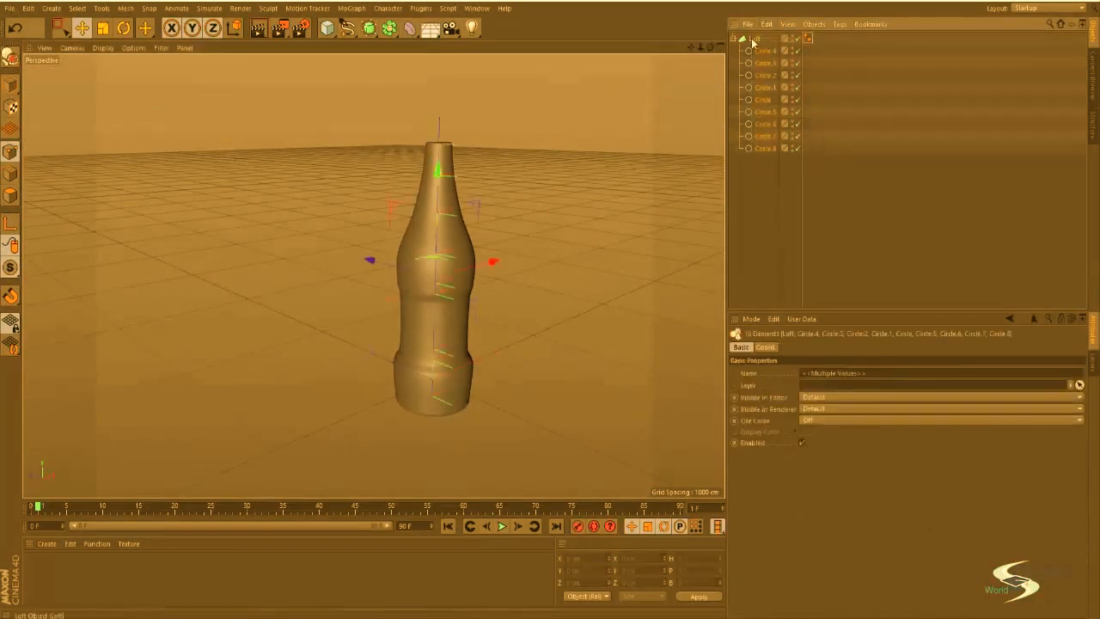
{"action": "key", "text": "Delete"}
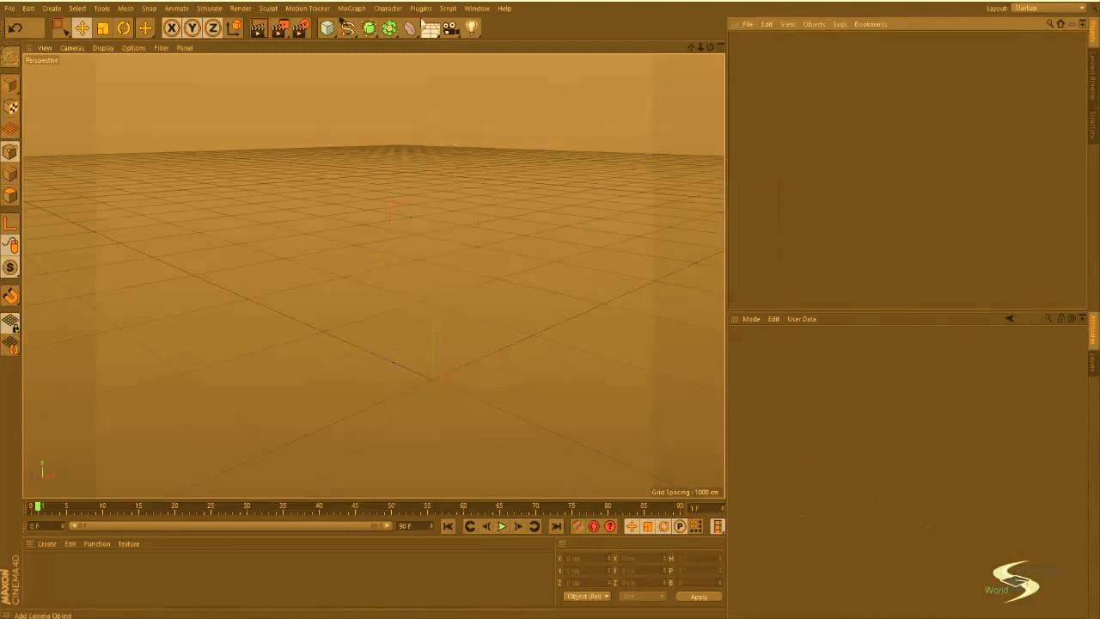
{"action": "left_click", "coordinate": [331, 32]}
{"action": "left_click", "coordinate": [376, 29]}
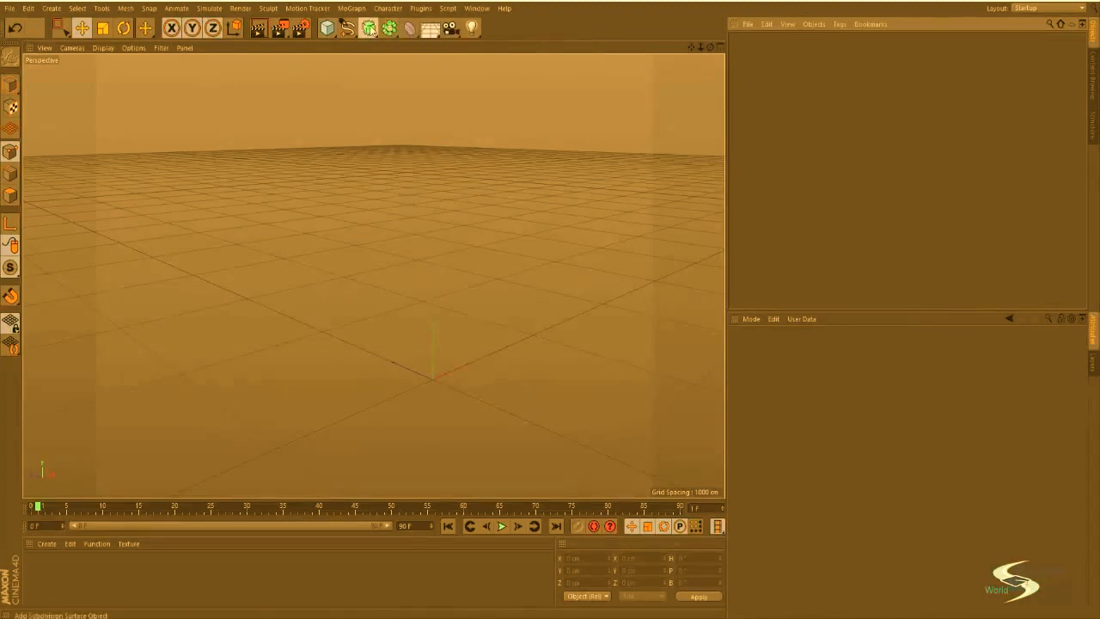
{"action": "left_click_drag", "start_coordinate": [370, 28], "coordinate": [550, 52]}
Step: Switch to the maximized Front view and activate the Bezier spline tool for drawing from the origin
{"action": "middle_click", "coordinate": [446, 225]}
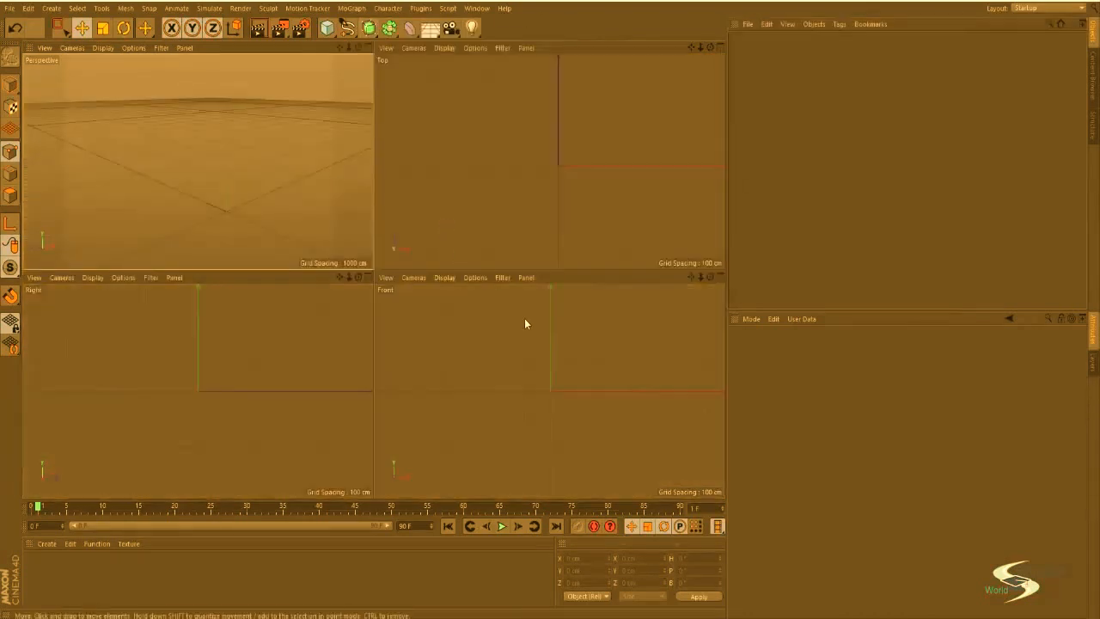
{"action": "middle_click", "coordinate": [563, 356]}
{"action": "right_click_drag", "start_coordinate": [466, 215], "coordinate": [418, 227], "text": "alt"}
{"action": "mouse_move", "coordinate": [417, 225]}
{"action": "middle_mouse_down", "text": "alt"}
{"action": "mouse_move", "coordinate": [381, 332]}
{"action": "mouse_move", "coordinate": [388, 307]}
{"action": "middle_mouse_up", "text": "alt"}
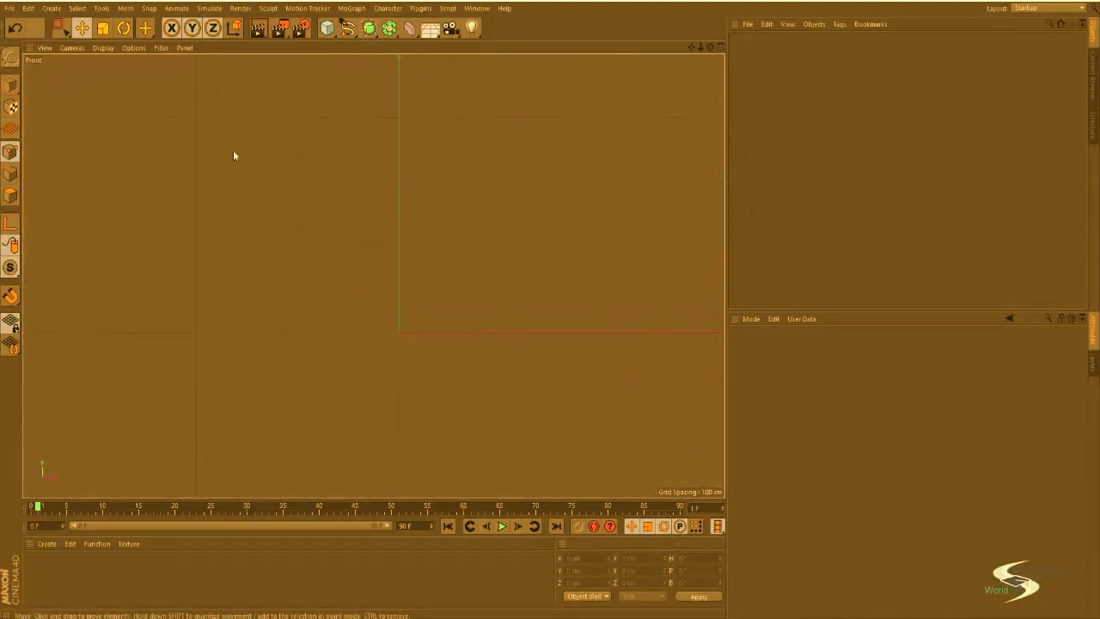
{"action": "left_click", "coordinate": [350, 30]}
{"action": "left_click", "coordinate": [353, 30]}
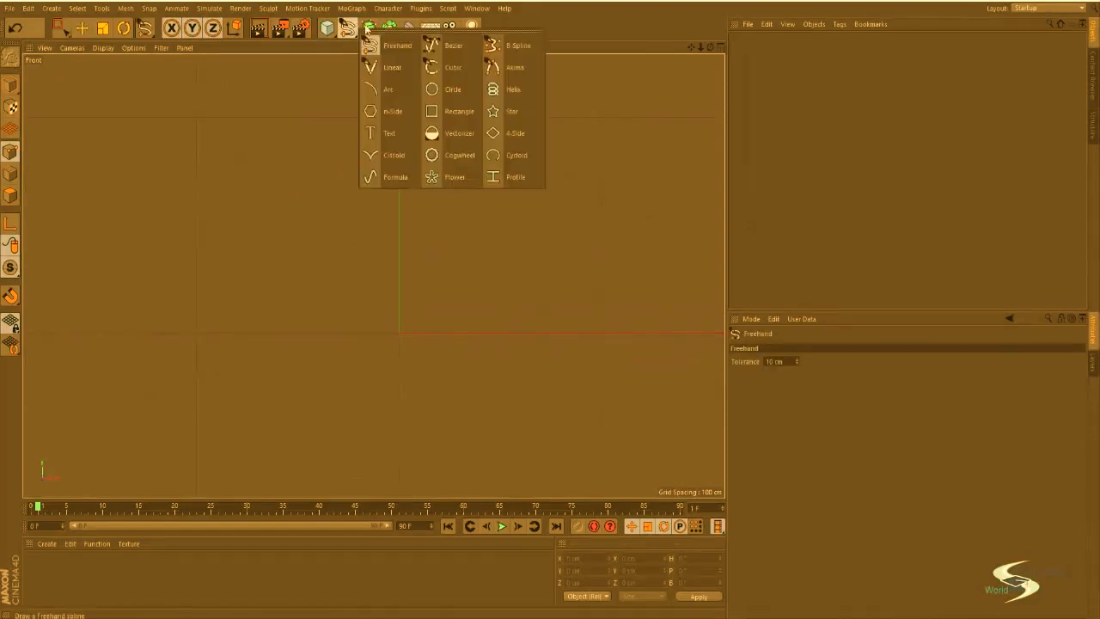
{"action": "left_click", "coordinate": [454, 49]}
{"action": "scroll", "coordinate": [411, 325], "scroll_direction": "up", "scroll_amount": 3}
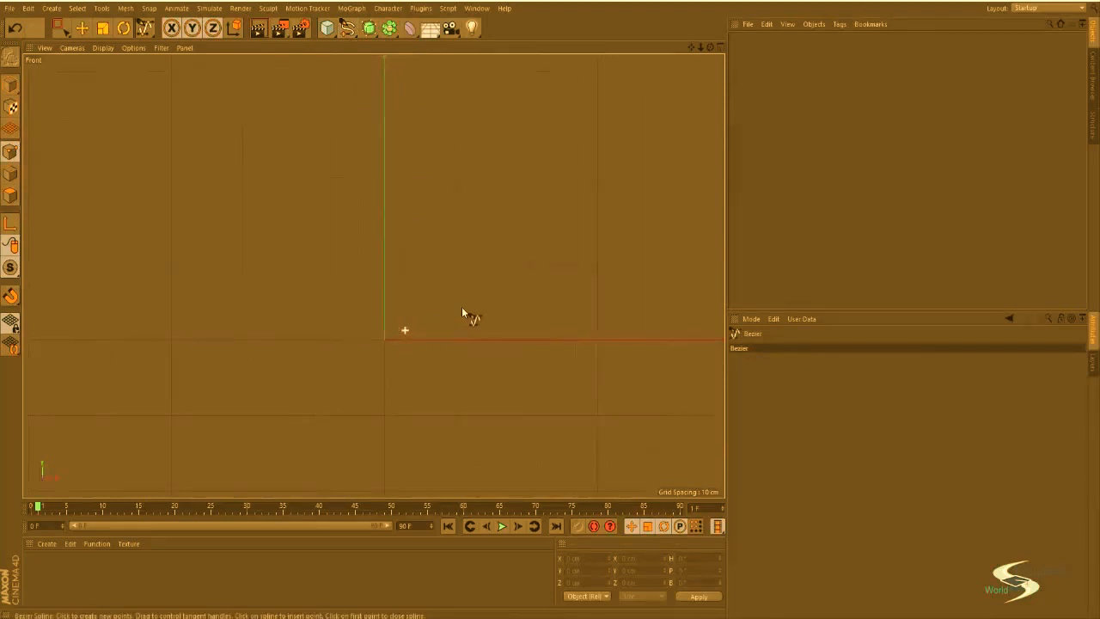
{"action": "mouse_move", "coordinate": [462, 307]}
{"action": "middle_mouse_down", "text": "alt"}
{"action": "mouse_move", "coordinate": [397, 331]}
{"action": "mouse_move", "coordinate": [411, 310]}
{"action": "mouse_move", "coordinate": [381, 334]}
{"action": "middle_mouse_up", "text": "alt"}
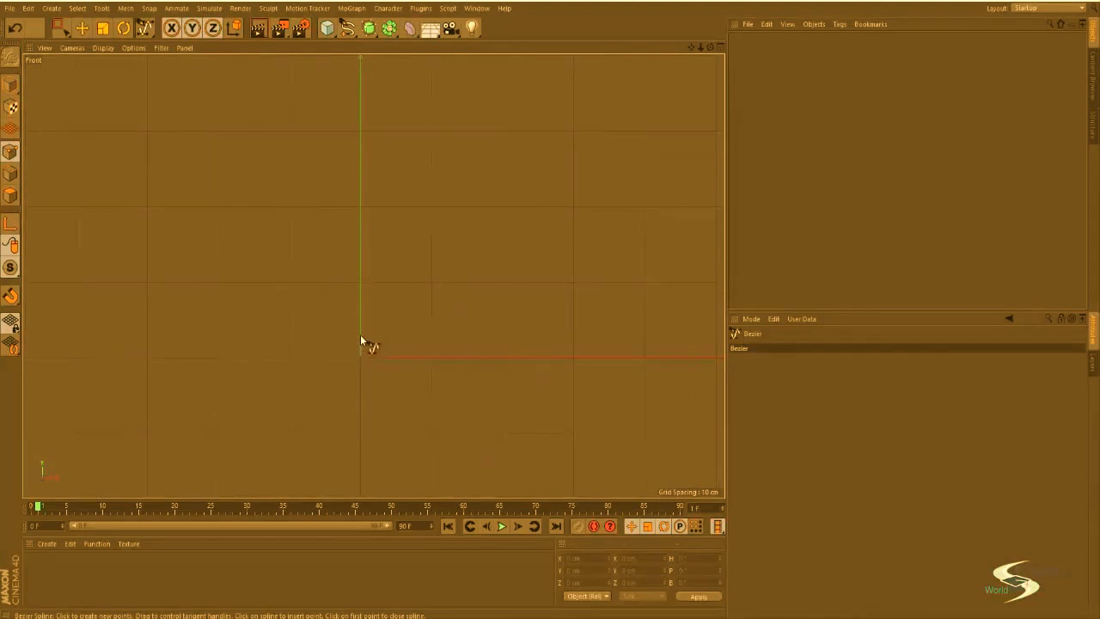
Step: Draw the profile's base with a Bezier spline, from the vertical axis down along the horizontal axis and up at about 295 cm out
{"action": "left_click", "coordinate": [361, 338]}
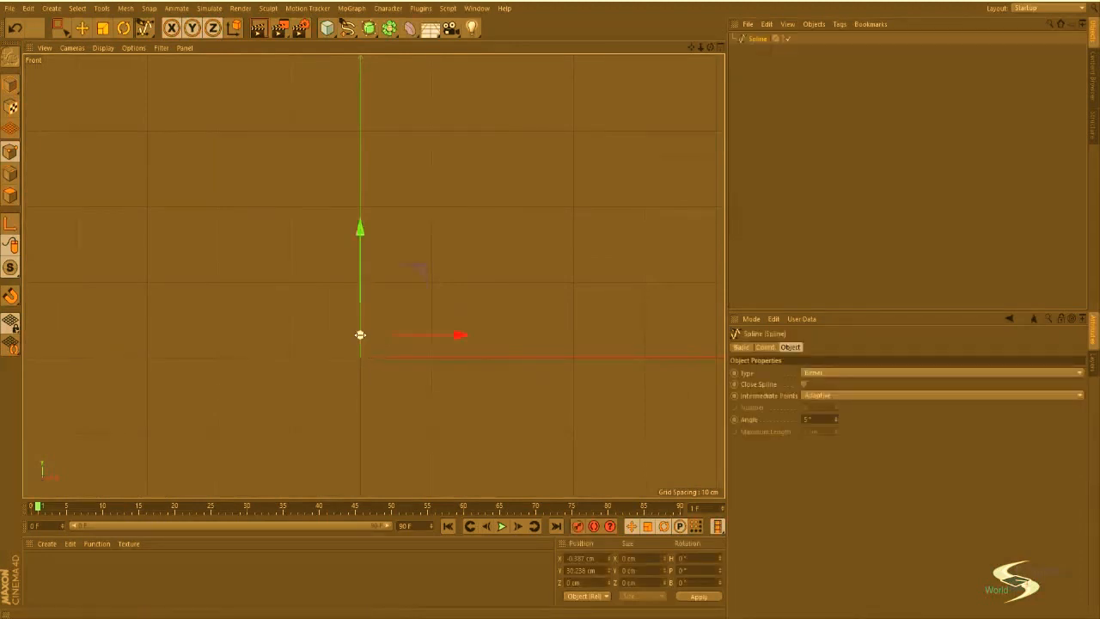
{"action": "key", "text": "ctrl+z"}
{"action": "left_click_drag", "start_coordinate": [361, 336], "coordinate": [427, 360]}
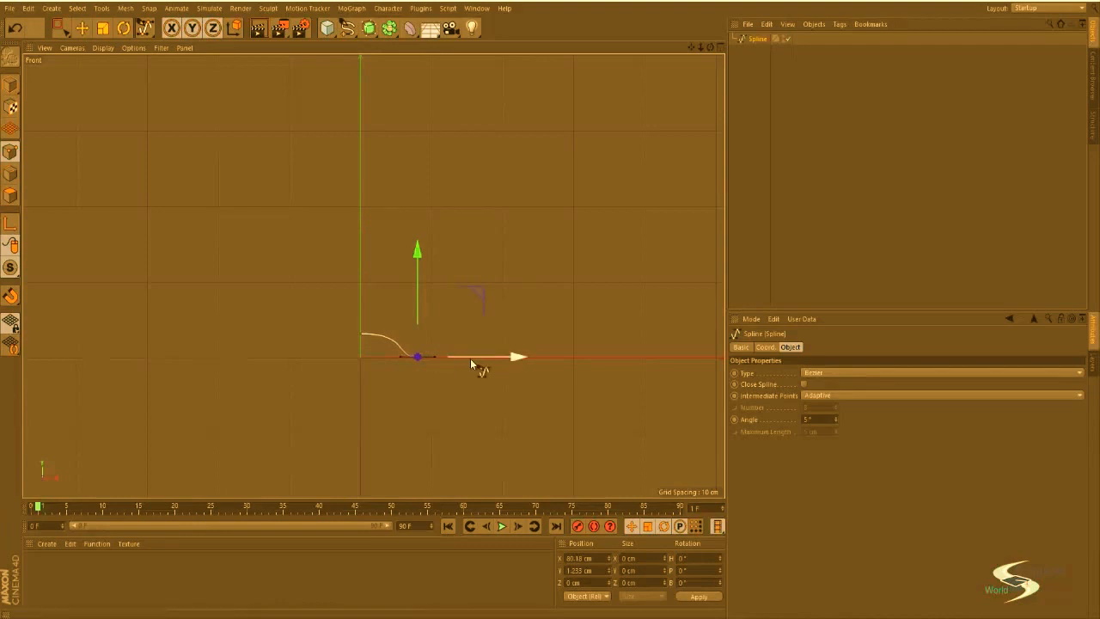
{"action": "left_click_drag", "start_coordinate": [542, 358], "coordinate": [557, 356]}
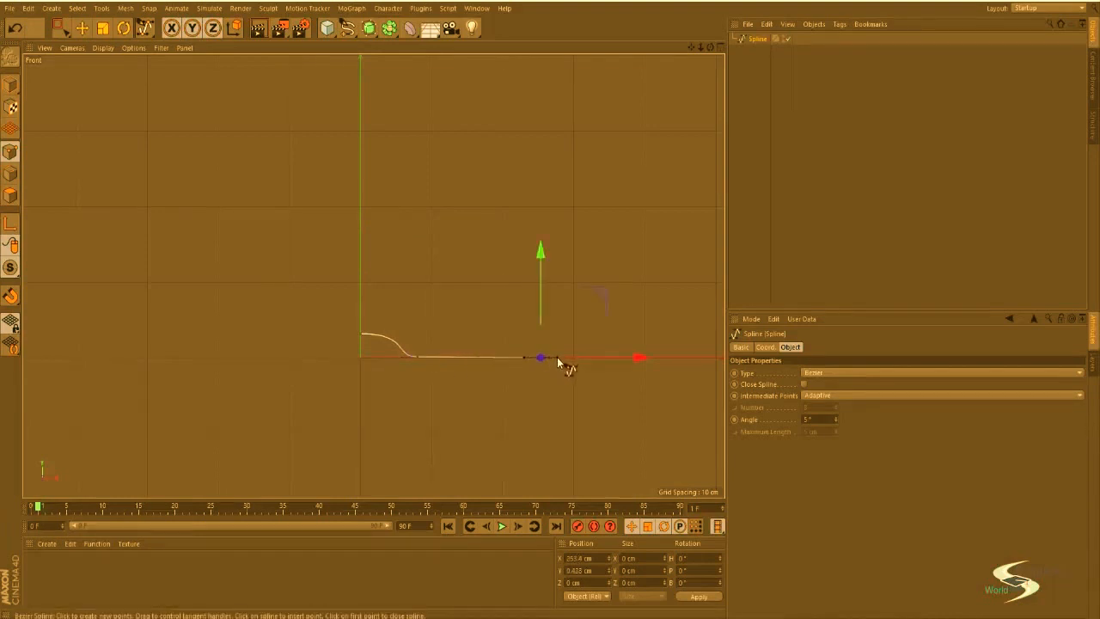
{"action": "left_click_drag", "start_coordinate": [571, 256], "coordinate": [571, 236]}
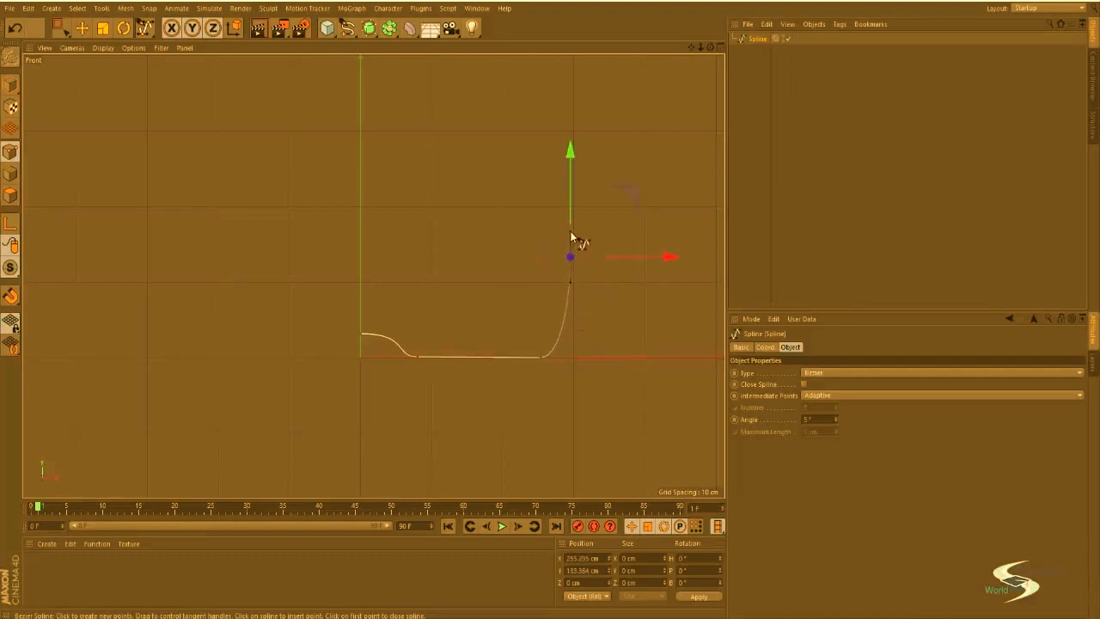
Step: Extend the Bezier profile upward with a waist point about 317 cm high and an outward bulge point about 595 cm high
{"action": "scroll", "coordinate": [571, 237], "scroll_direction": "down", "scroll_amount": 5}
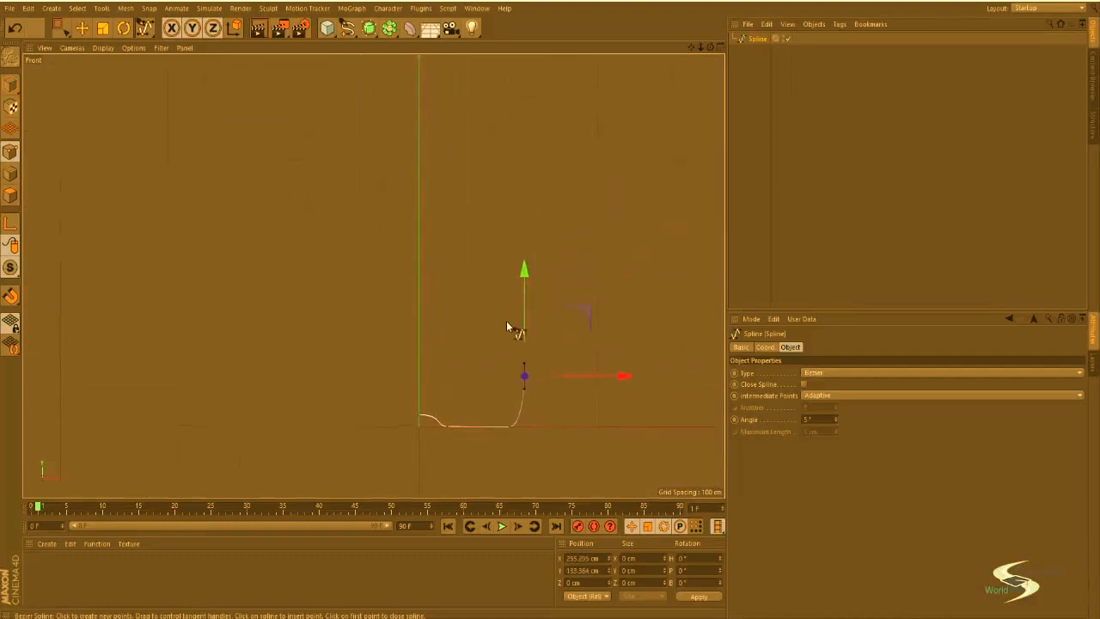
{"action": "left_click_drag", "start_coordinate": [506, 306], "coordinate": [506, 280]}
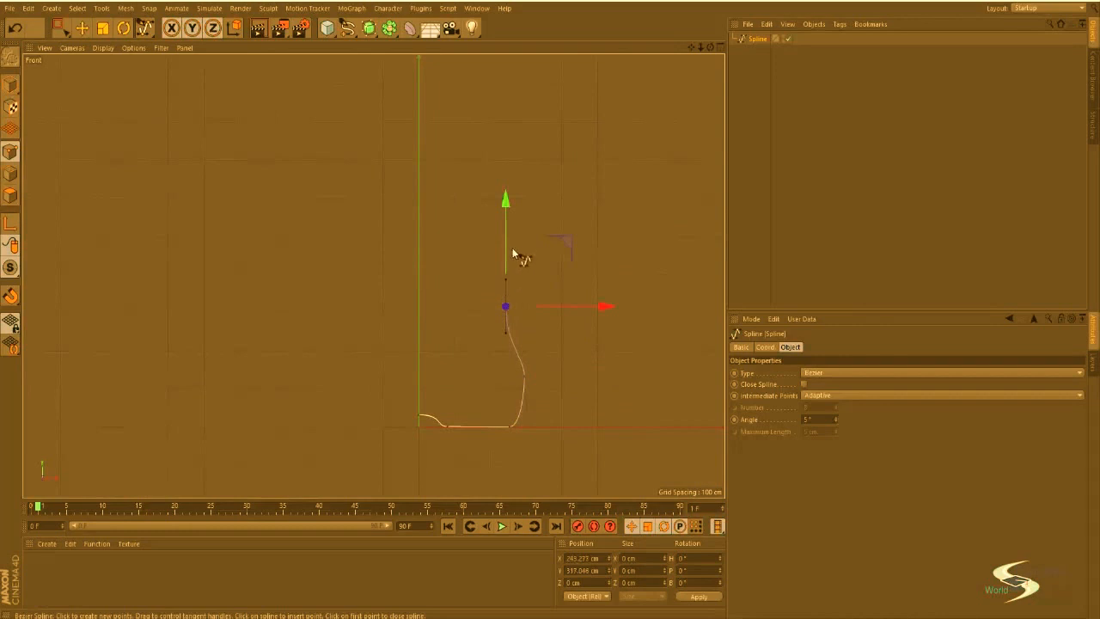
{"action": "middle_click_drag", "start_coordinate": [512, 253], "coordinate": [508, 300], "text": "alt"}
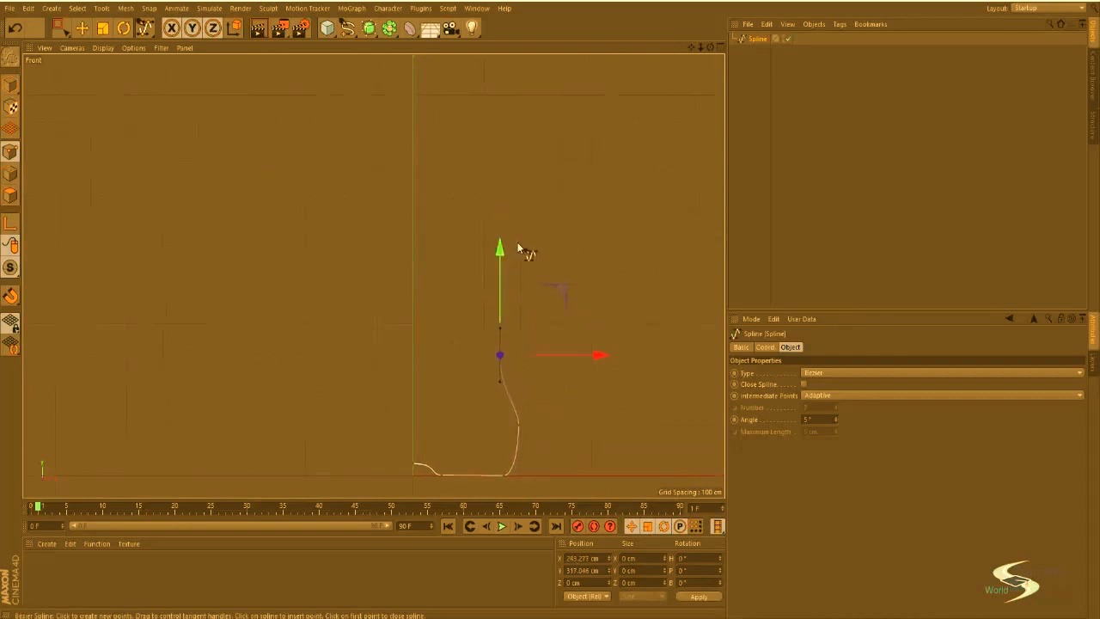
{"action": "left_click_drag", "start_coordinate": [520, 251], "coordinate": [522, 233]}
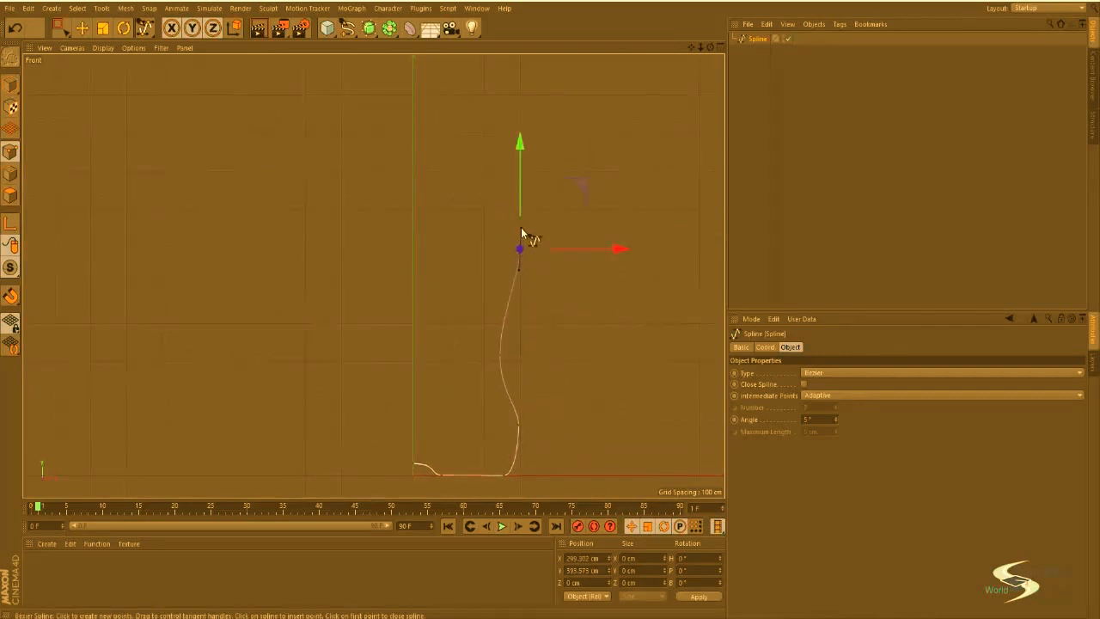
{"action": "middle_click_drag", "start_coordinate": [522, 232], "coordinate": [518, 282], "text": "alt"}
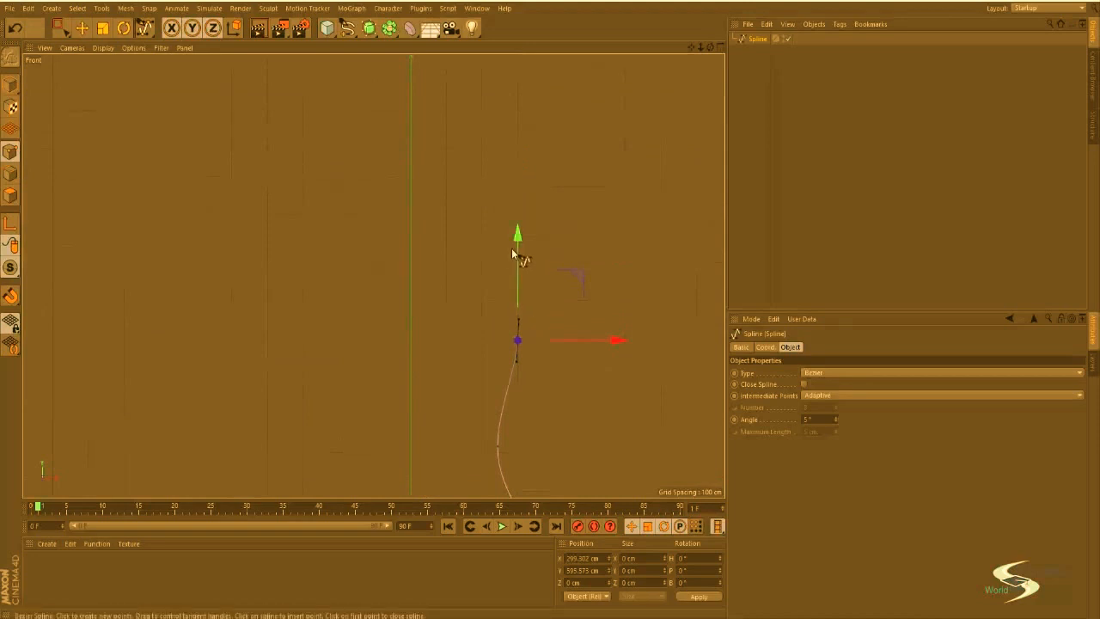
Step: Draw the bottle's shoulder with a point about 836 cm high and end the neck close to the vertical axis
{"action": "left_click_drag", "start_coordinate": [443, 182], "coordinate": [439, 120]}
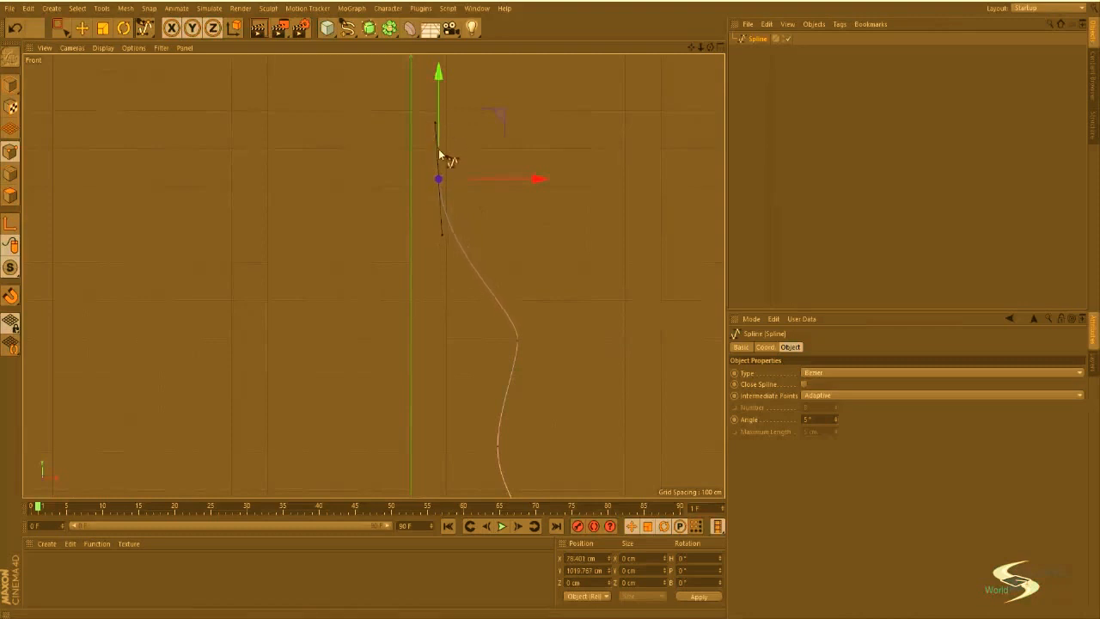
{"action": "key", "text": "ctrl+z"}
{"action": "left_click_drag", "start_coordinate": [498, 249], "coordinate": [485, 224]}
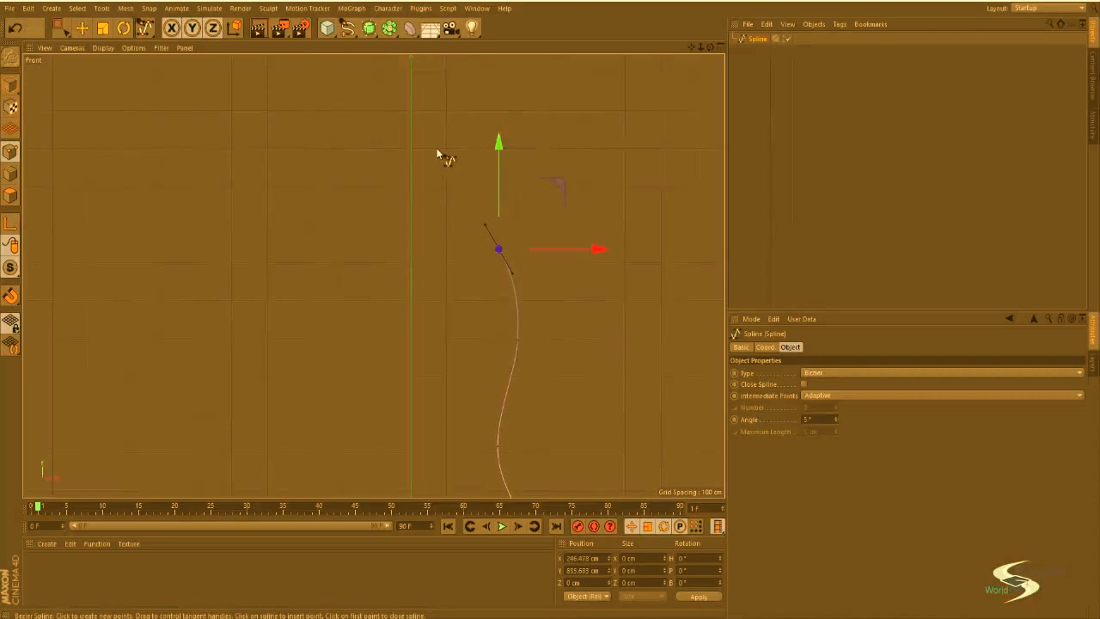
{"action": "left_click_drag", "start_coordinate": [435, 132], "coordinate": [436, 69]}
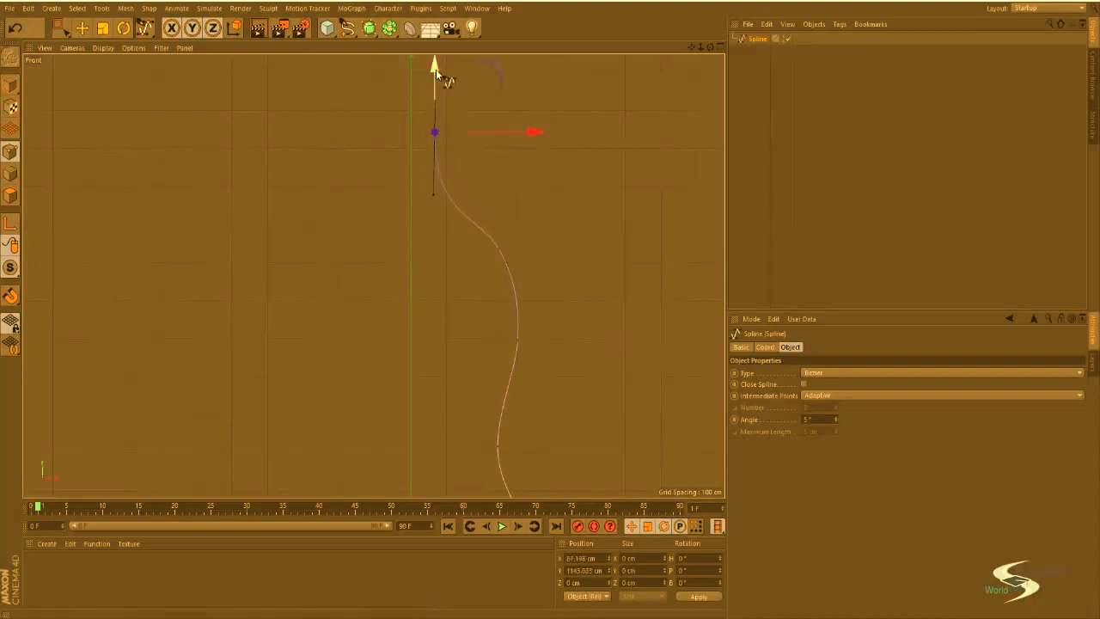
{"action": "middle_click_drag", "start_coordinate": [435, 69], "coordinate": [546, 214], "text": "alt"}
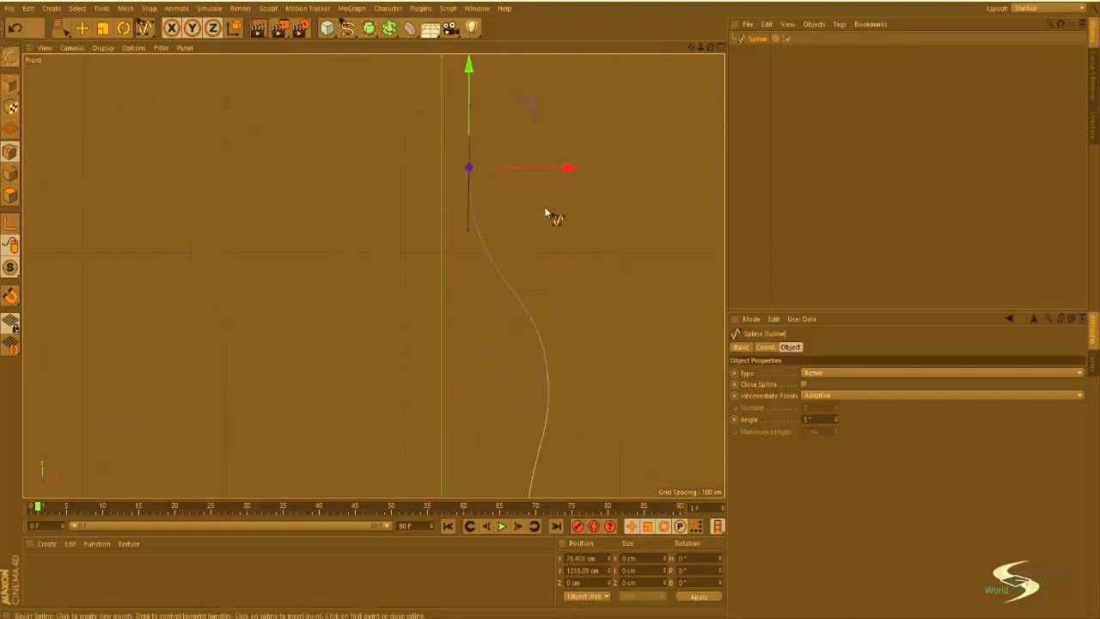
Step: Move the shoulder point inward to about 227 cm from the axis and shift the upper bulge point slightly inward
{"action": "key", "text": "e"}
{"action": "left_click", "coordinate": [529, 316]}
{"action": "middle_click_drag", "start_coordinate": [557, 317], "coordinate": [568, 236], "text": "alt"}
{"action": "left_click_drag", "start_coordinate": [598, 172], "coordinate": [594, 186]}
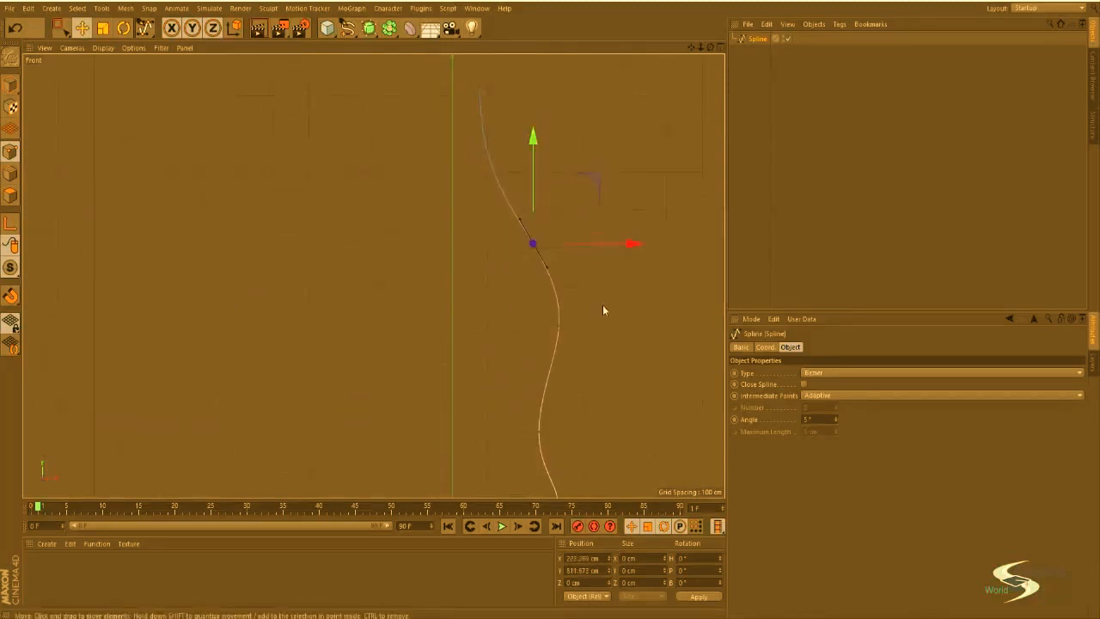
{"action": "middle_click_drag", "start_coordinate": [602, 309], "coordinate": [574, 237], "text": "alt"}
{"action": "left_click", "coordinate": [561, 233]}
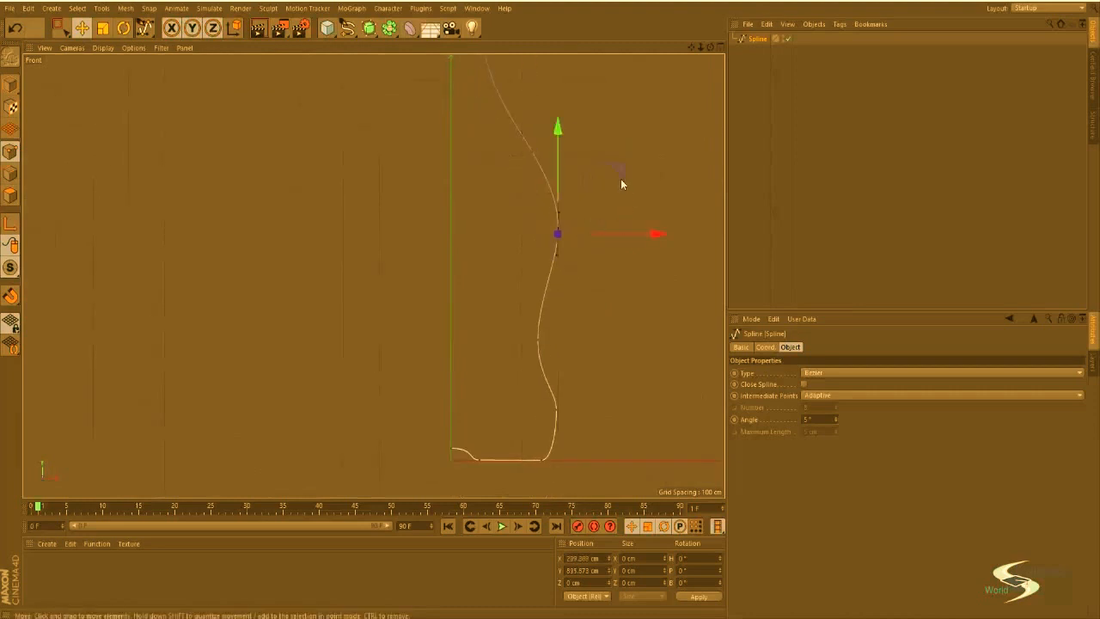
{"action": "left_click_drag", "start_coordinate": [620, 179], "coordinate": [612, 180]}
{"action": "left_click", "coordinate": [564, 288]}
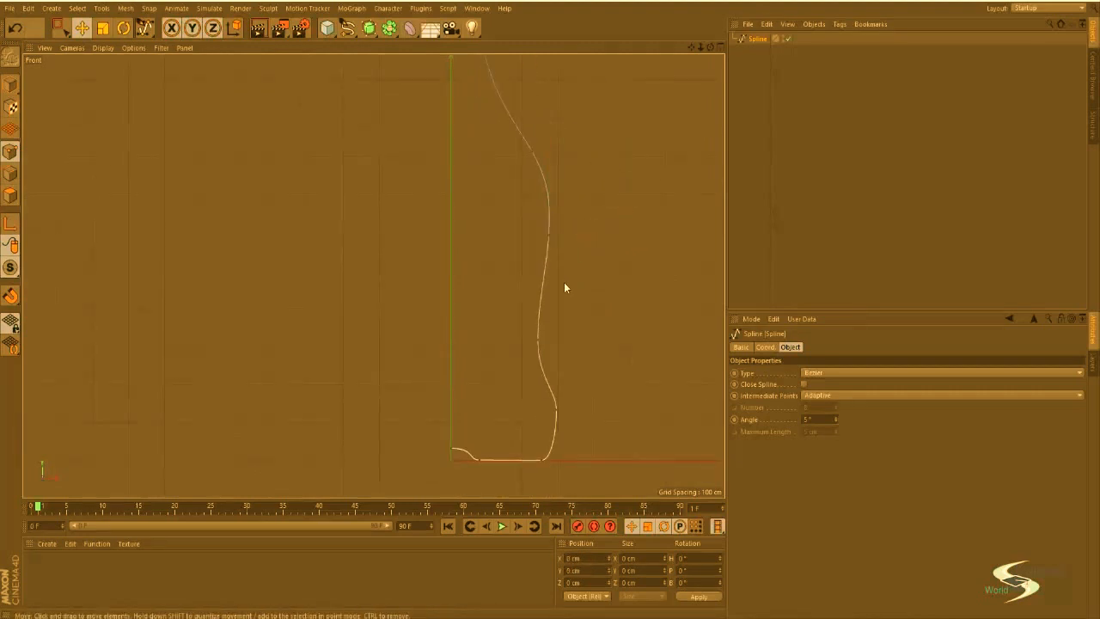
Step: Add a profile point between waist and upper bulge, move it up just beneath the bulge, and rotate its tangent to tilt outward
{"action": "left_click", "coordinate": [544, 275]}
{"action": "scroll", "coordinate": [551, 285], "scroll_direction": "up", "scroll_amount": 5}
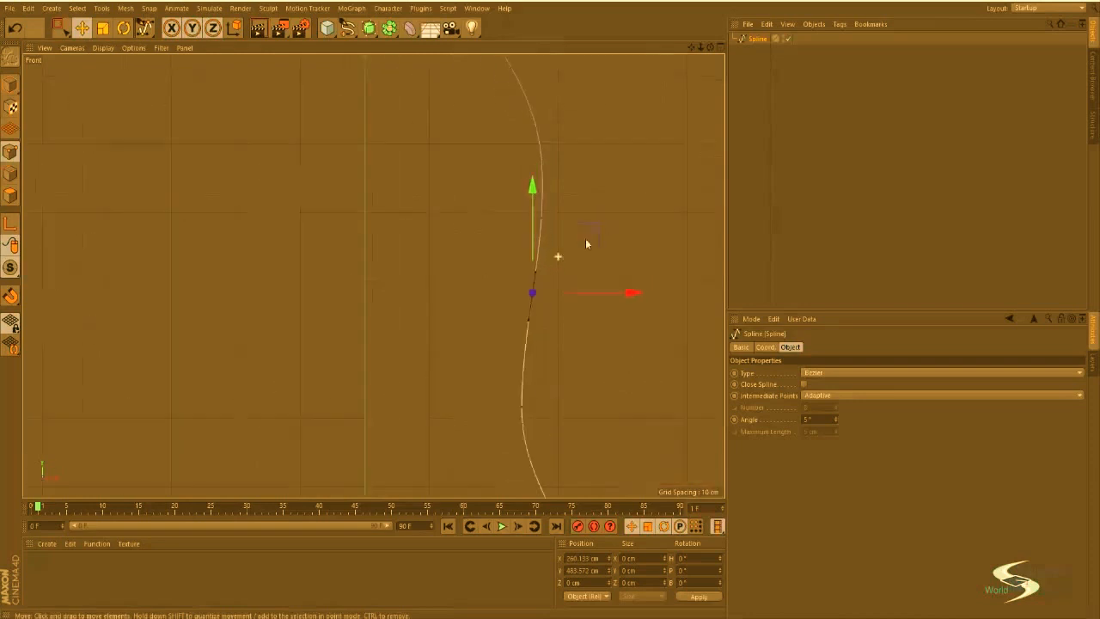
{"action": "left_click_drag", "start_coordinate": [591, 257], "coordinate": [579, 191]}
{"action": "key", "text": "r"}
{"action": "key", "text": "e"}
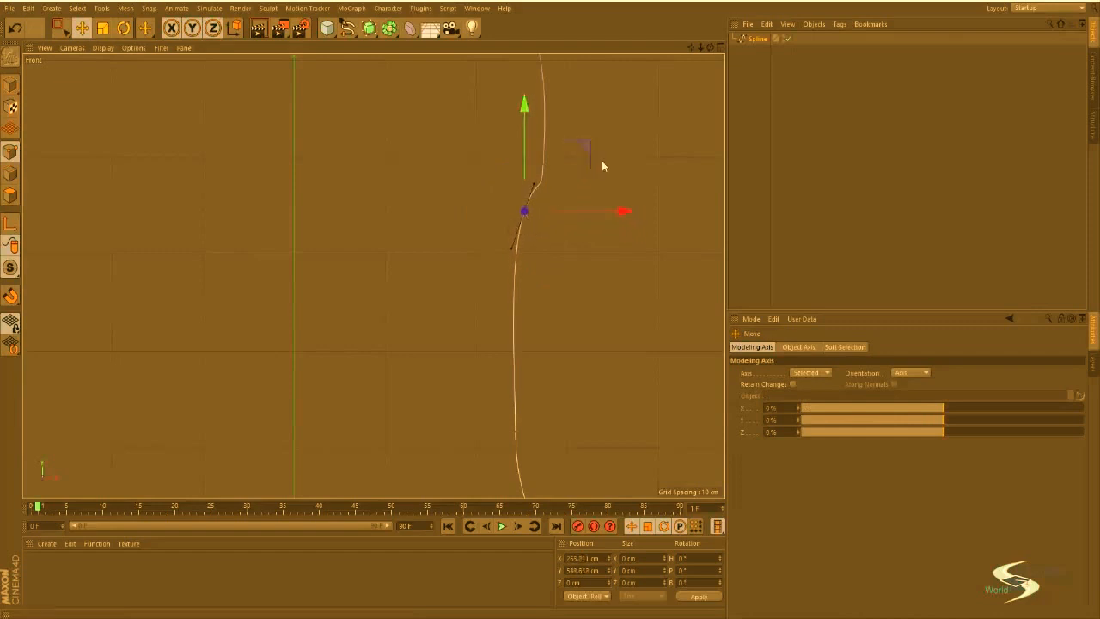
{"action": "left_click", "coordinate": [587, 221]}
{"action": "scroll", "coordinate": [587, 221], "scroll_direction": "down", "scroll_amount": 5}
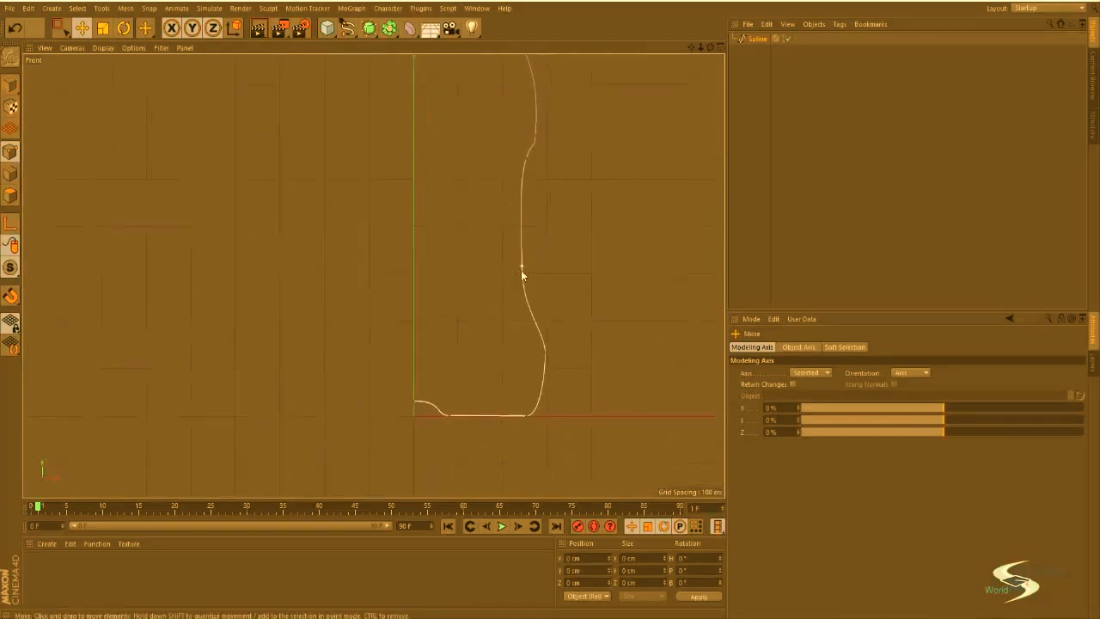
{"action": "left_click", "coordinate": [526, 306]}
{"action": "scroll", "coordinate": [551, 284], "scroll_direction": "up", "scroll_amount": 5}
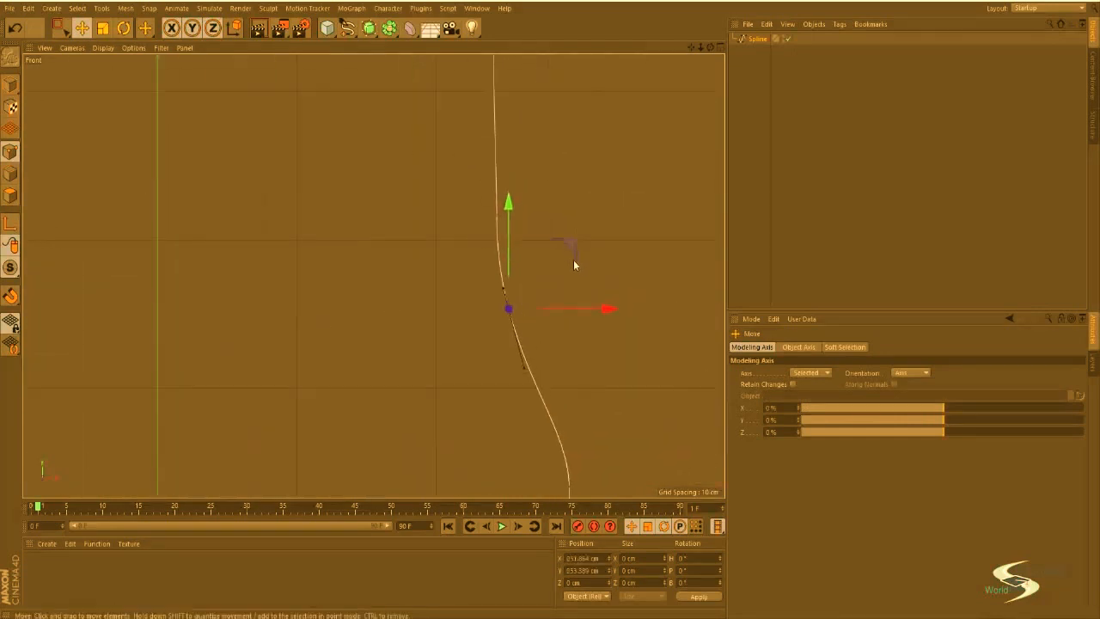
{"action": "left_click", "coordinate": [496, 218]}
{"action": "mouse_move", "coordinate": [560, 164]}
{"action": "left_mouse_down"}
{"action": "mouse_move", "coordinate": [560, 192]}
{"action": "mouse_move", "coordinate": [559, 159]}
{"action": "left_mouse_up"}
{"action": "key", "text": "ctrl+z"}
{"action": "key", "text": "ctrl+z"}
{"action": "key", "text": "ctrl+z"}
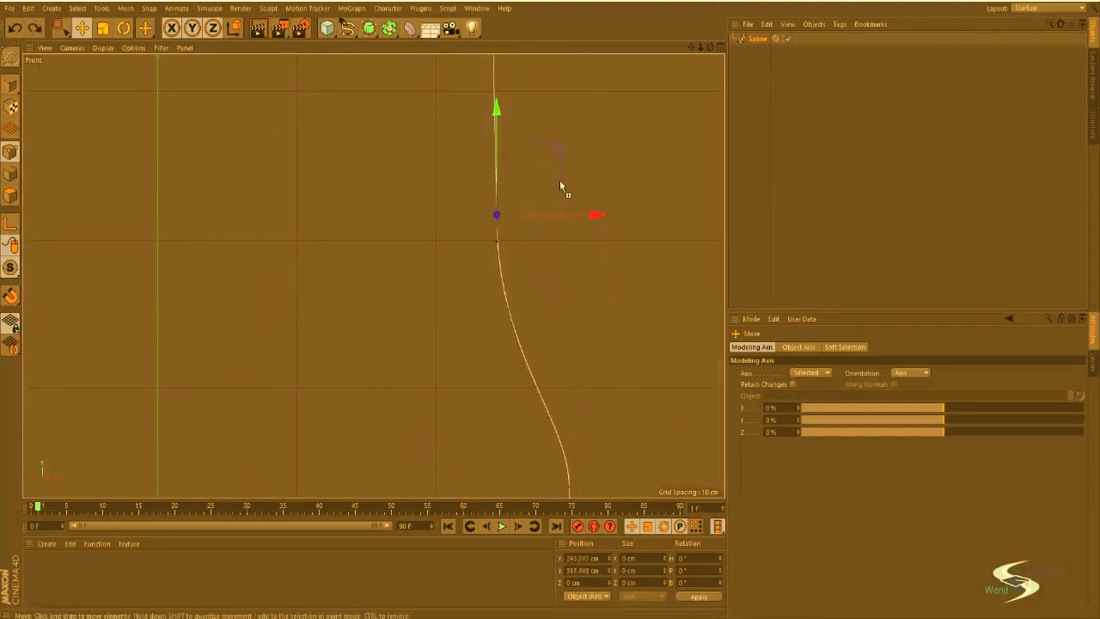
Step: Add a point to the profile just above the lower bulge and move it slightly downward
{"action": "middle_click_drag", "start_coordinate": [550, 386], "coordinate": [552, 301], "text": "alt"}
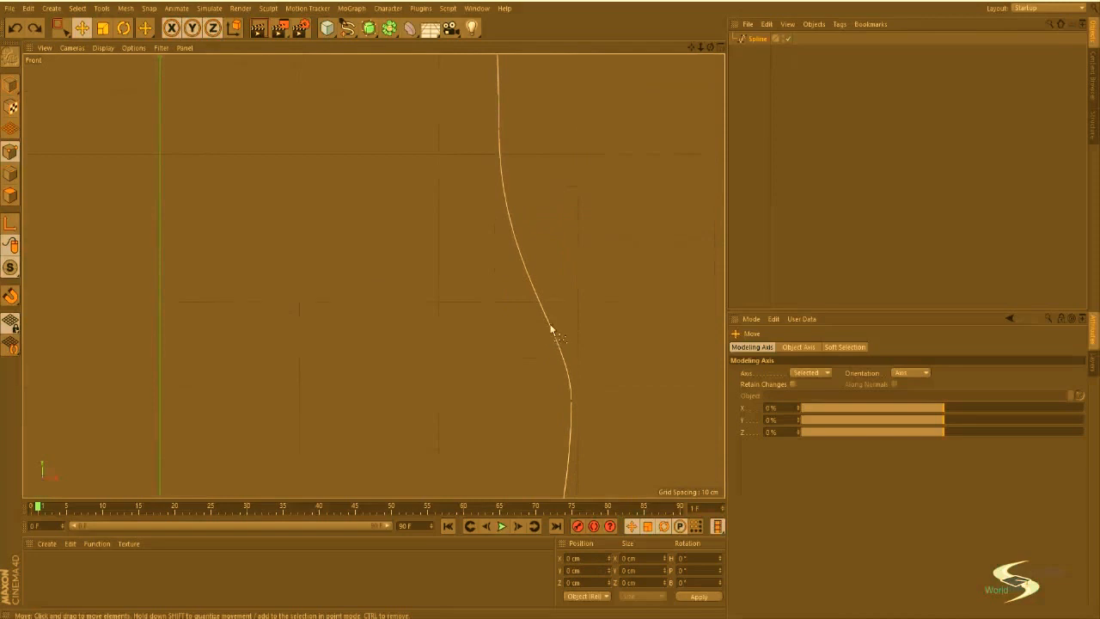
{"action": "left_click", "coordinate": [551, 326]}
{"action": "left_click_drag", "start_coordinate": [602, 260], "coordinate": [607, 278]}
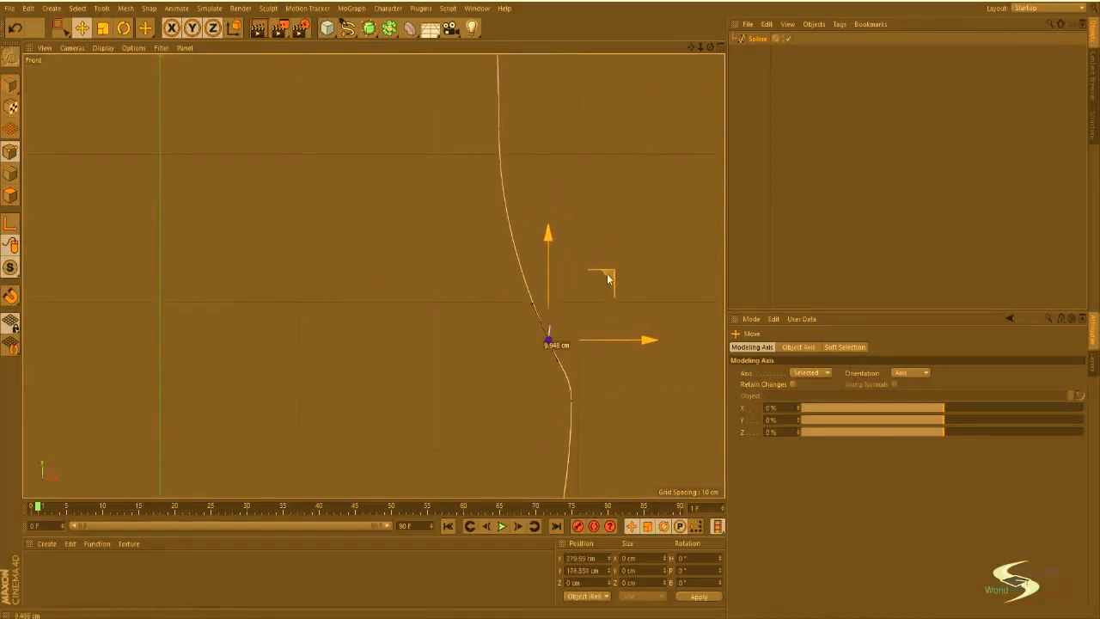
{"action": "left_click", "coordinate": [614, 202]}
Step: Rectangle-select the profile points from the waist down to the base's outer corner and move them slightly toward the vertical axis
{"action": "right_click_drag", "start_coordinate": [591, 197], "coordinate": [508, 234], "text": "alt"}
{"action": "middle_click_drag", "start_coordinate": [511, 243], "coordinate": [468, 316], "text": "alt"}
{"action": "right_click_drag", "start_coordinate": [503, 225], "coordinate": [510, 229], "text": "alt"}
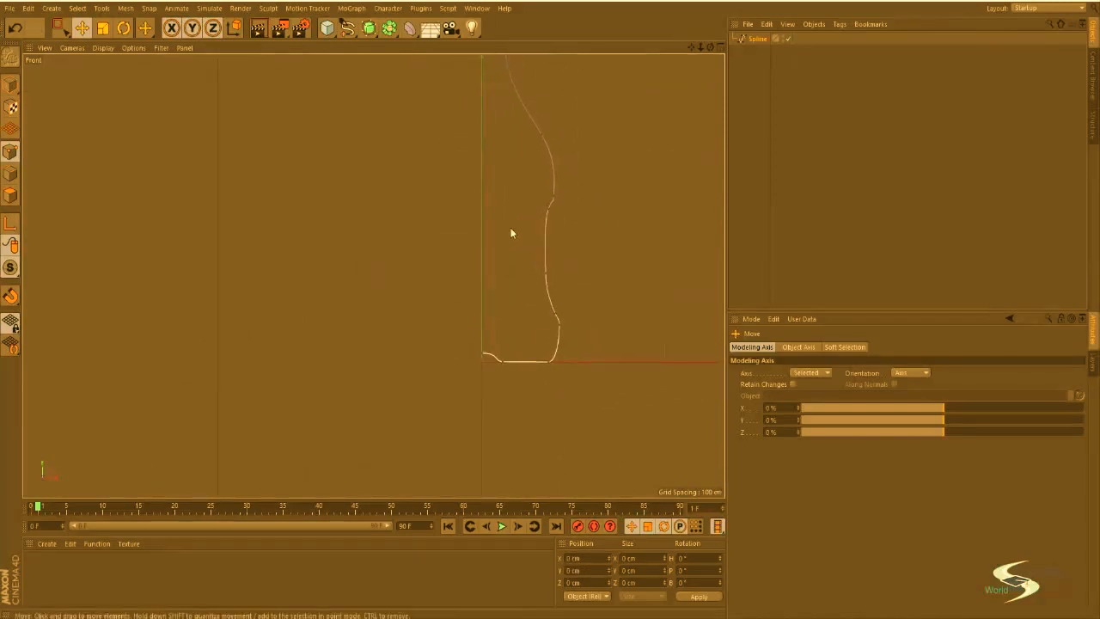
{"action": "middle_click_drag", "start_coordinate": [511, 233], "coordinate": [479, 279], "text": "alt"}
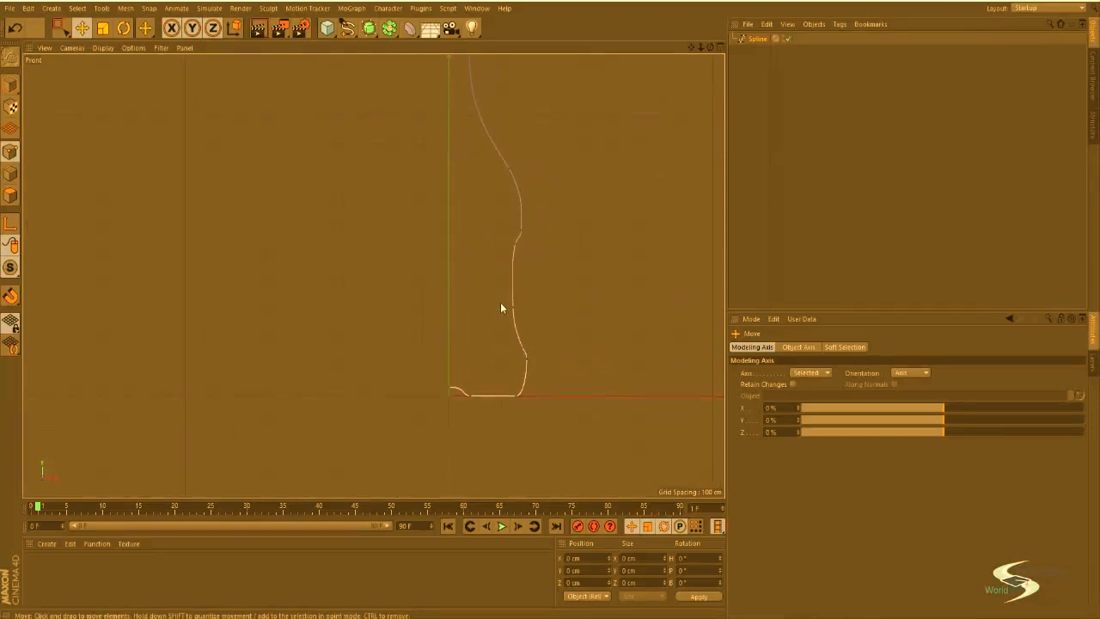
{"action": "key", "text": "0"}
{"action": "left_click_drag", "start_coordinate": [496, 288], "coordinate": [573, 457]}
{"action": "key", "text": "e"}
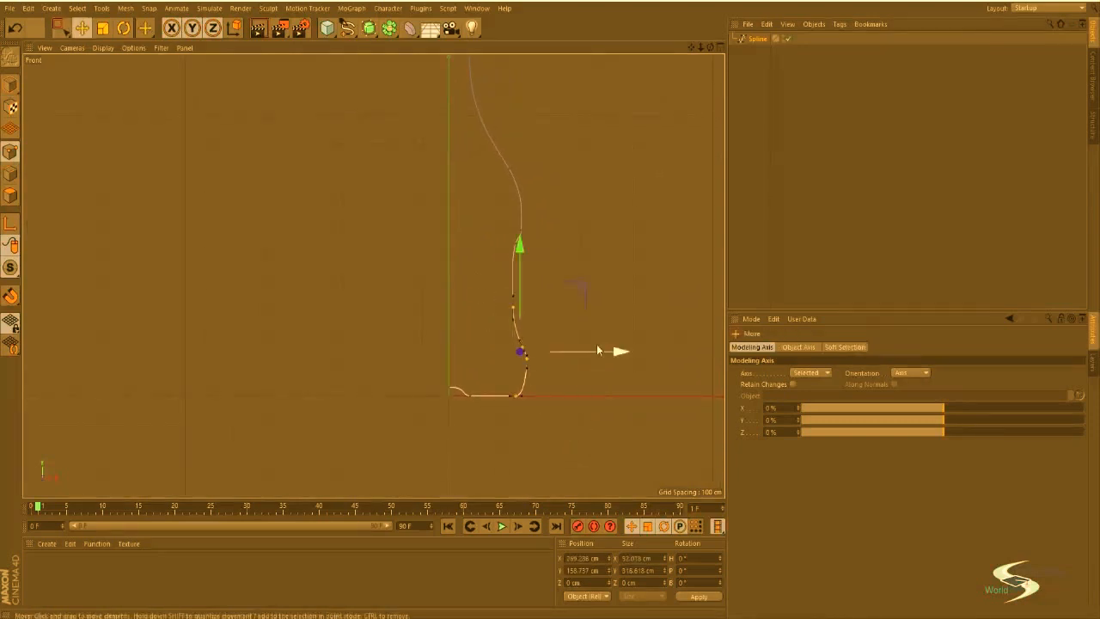
{"action": "left_click", "coordinate": [577, 252]}
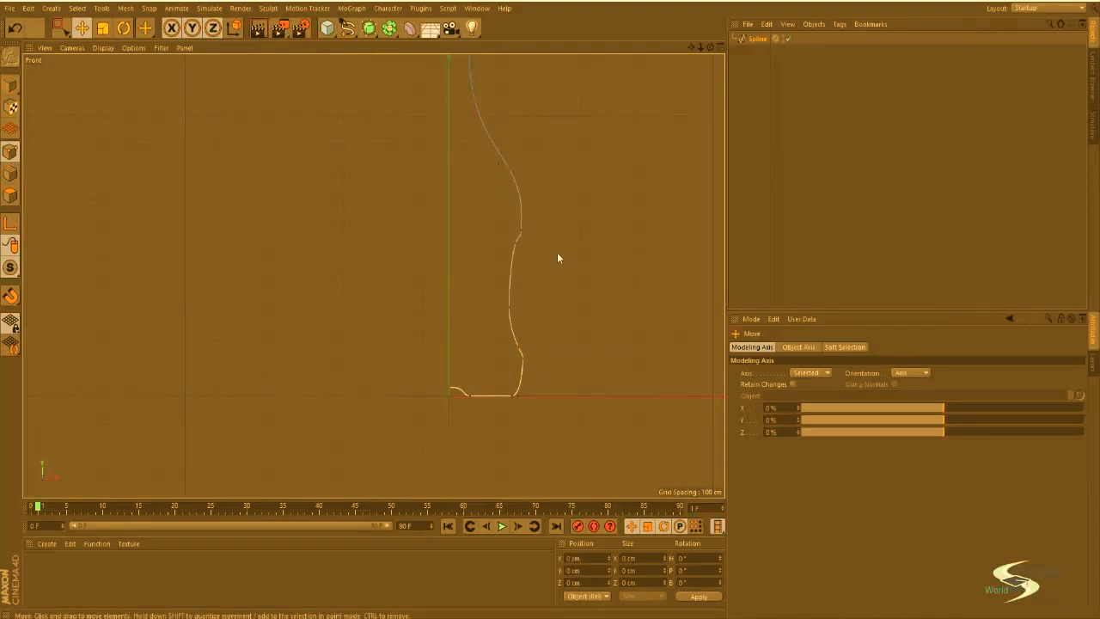
Step: Rectangle-select the points around the upper bulge, including the shoulder, and move them slightly toward the vertical axis
{"action": "key", "text": "0"}
{"action": "left_click_drag", "start_coordinate": [485, 156], "coordinate": [557, 243]}
{"action": "key", "text": "e"}
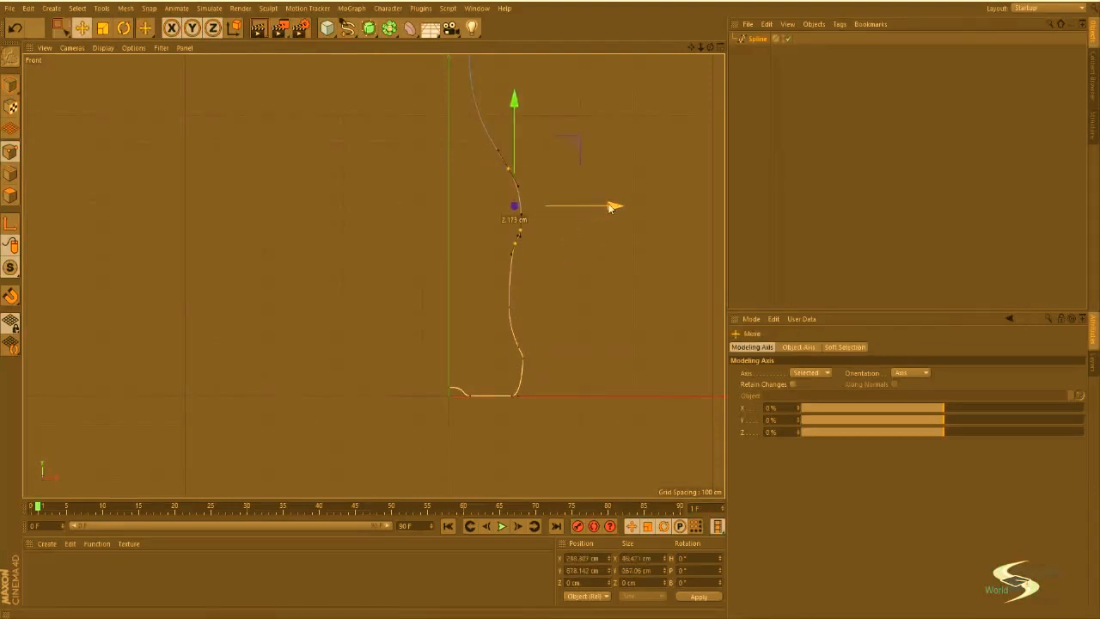
{"action": "left_click", "coordinate": [645, 186]}
Step: Set the X position of the profile's first point at the base centre to 0 so it lies on the vertical axis
{"action": "middle_click_drag", "start_coordinate": [570, 203], "coordinate": [548, 294], "text": "alt"}
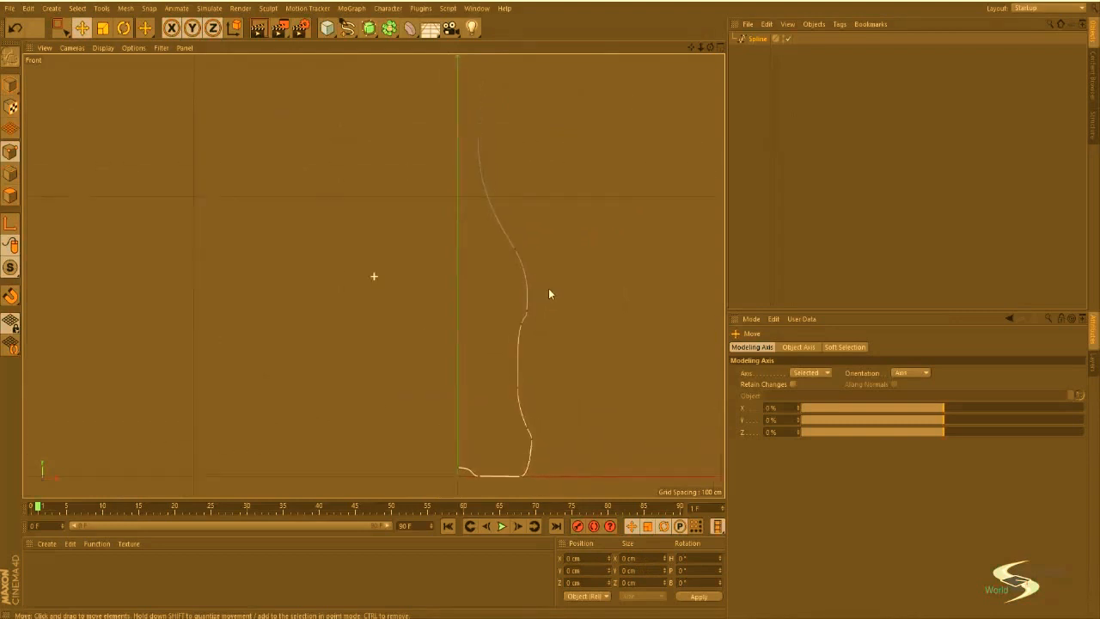
{"action": "right_click_drag", "start_coordinate": [492, 135], "coordinate": [576, 112], "text": "alt"}
{"action": "mouse_move", "coordinate": [497, 147]}
{"action": "middle_mouse_down", "text": "alt"}
{"action": "mouse_move", "coordinate": [529, 151]}
{"action": "mouse_move", "coordinate": [509, 156]}
{"action": "middle_mouse_up", "text": "alt"}
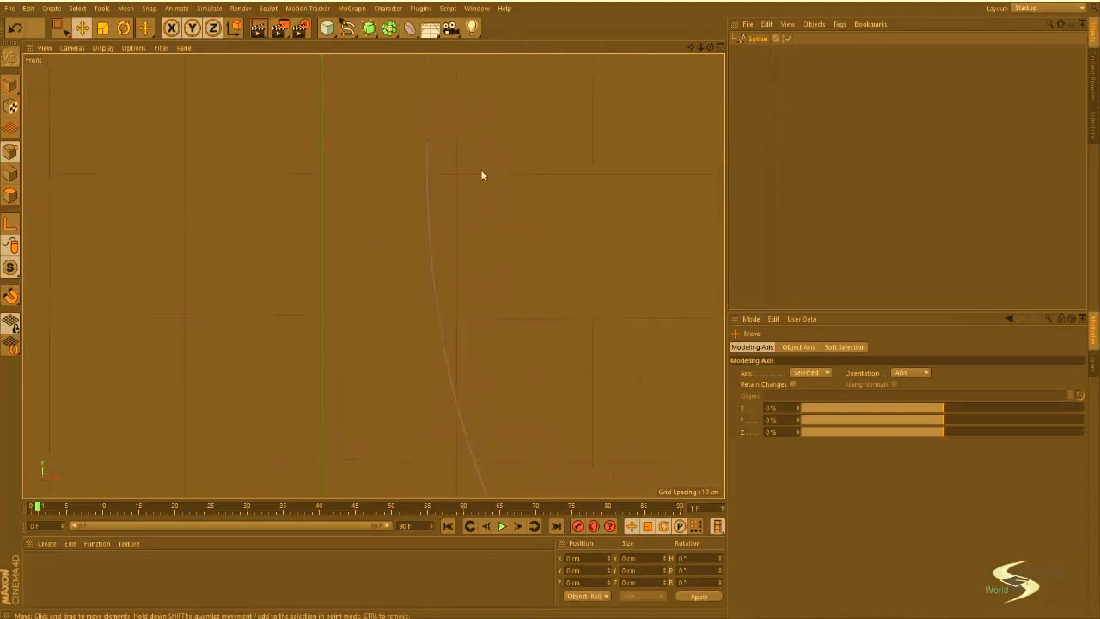
{"action": "right_click_drag", "start_coordinate": [482, 174], "coordinate": [457, 387], "text": "alt"}
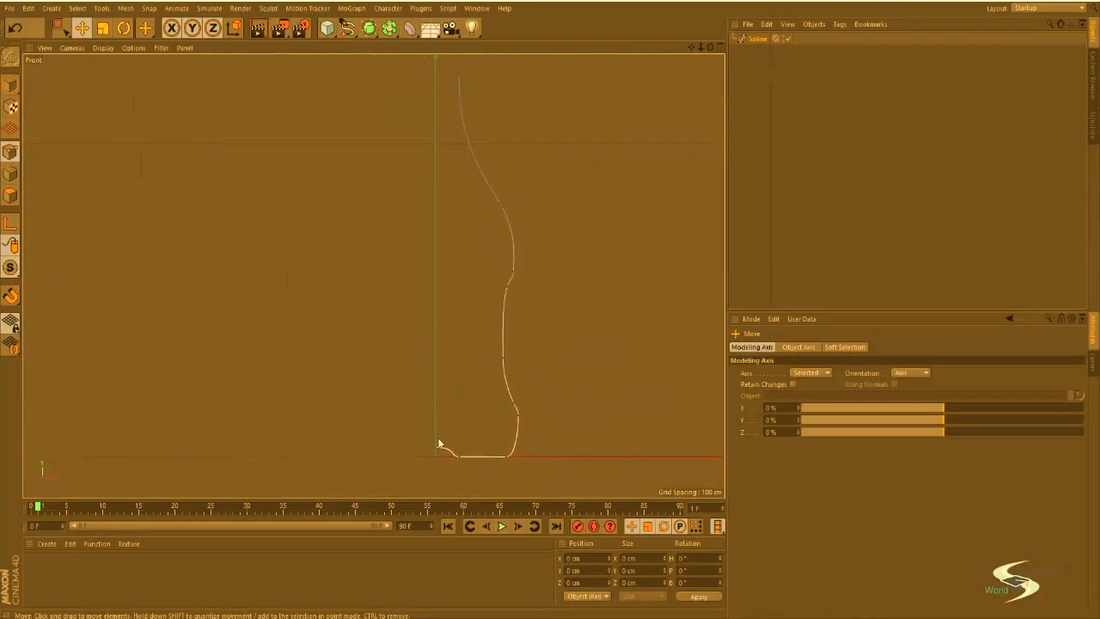
{"action": "middle_click_drag", "start_coordinate": [440, 450], "coordinate": [481, 361], "text": "alt"}
{"action": "mouse_move", "coordinate": [482, 361]}
{"action": "right_mouse_down", "text": "alt"}
{"action": "mouse_move", "coordinate": [592, 302]}
{"action": "mouse_move", "coordinate": [476, 351]}
{"action": "right_mouse_up", "text": "alt"}
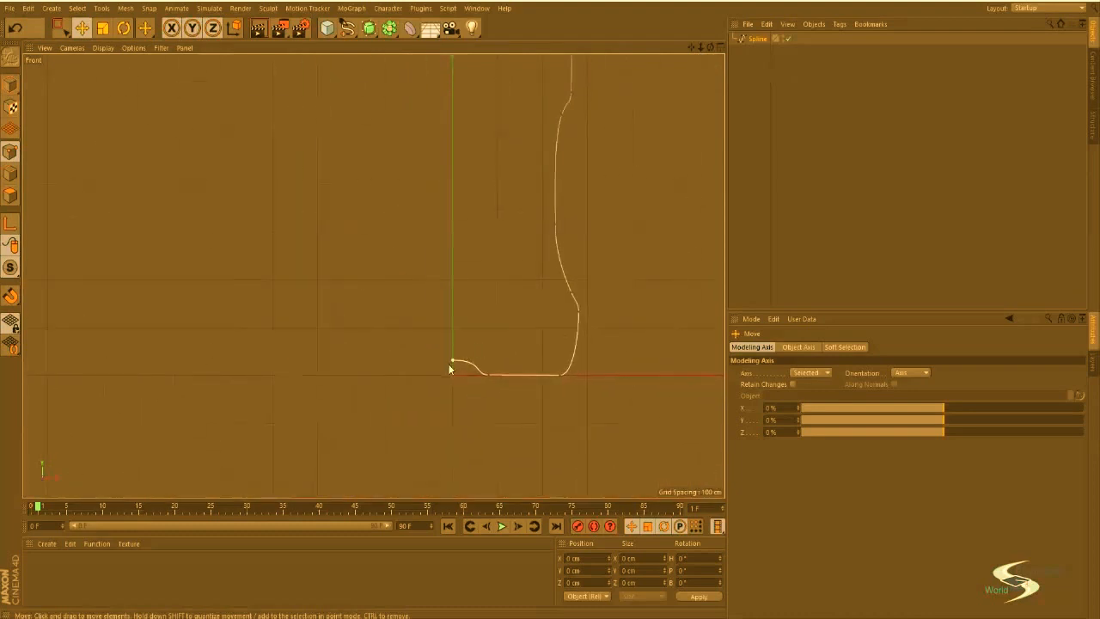
{"action": "left_click", "coordinate": [452, 362]}
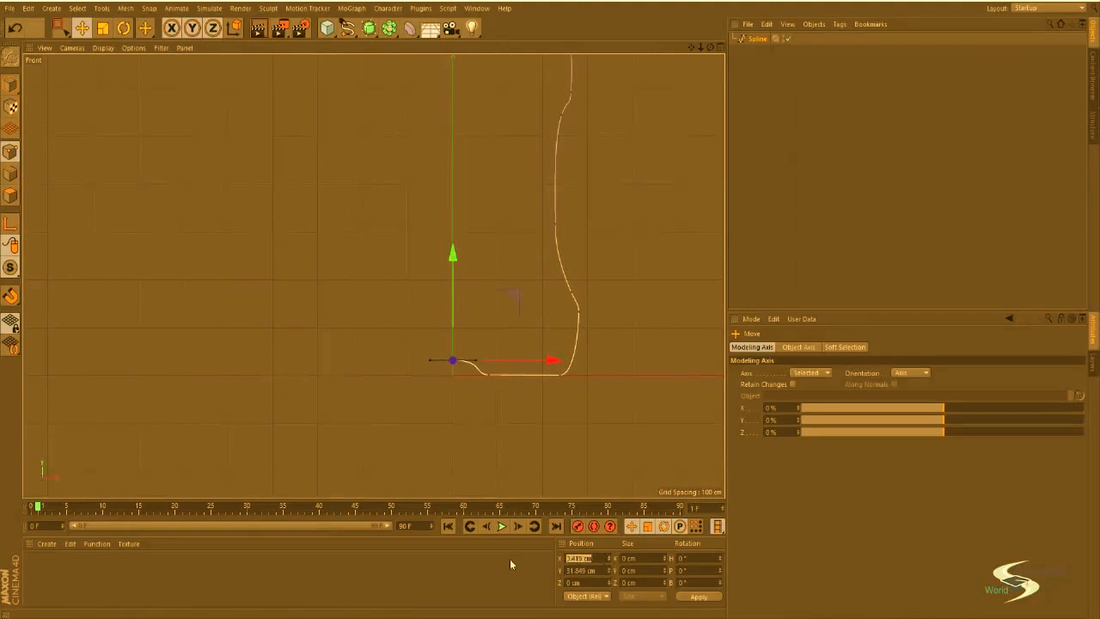
{"action": "type", "text": "0"}
{"action": "key", "text": "Return"}
{"action": "left_click", "coordinate": [455, 376]}
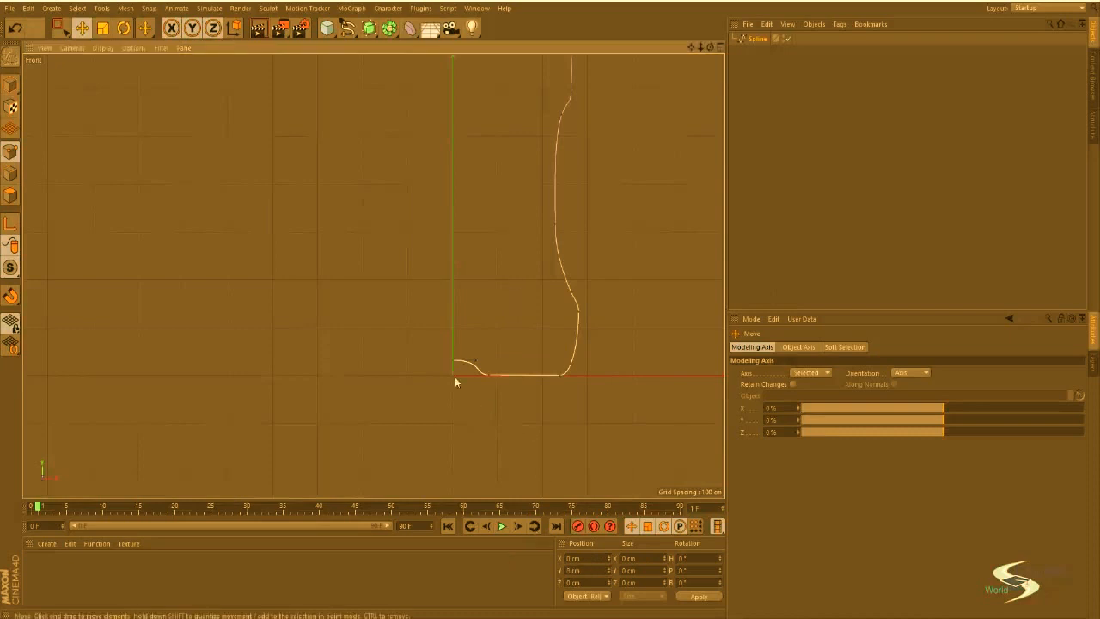
Step: Switch to the maximized Perspective view and add a Lathe generator for the bottle profile
{"action": "right_click_drag", "start_coordinate": [435, 359], "coordinate": [409, 437], "text": "alt"}
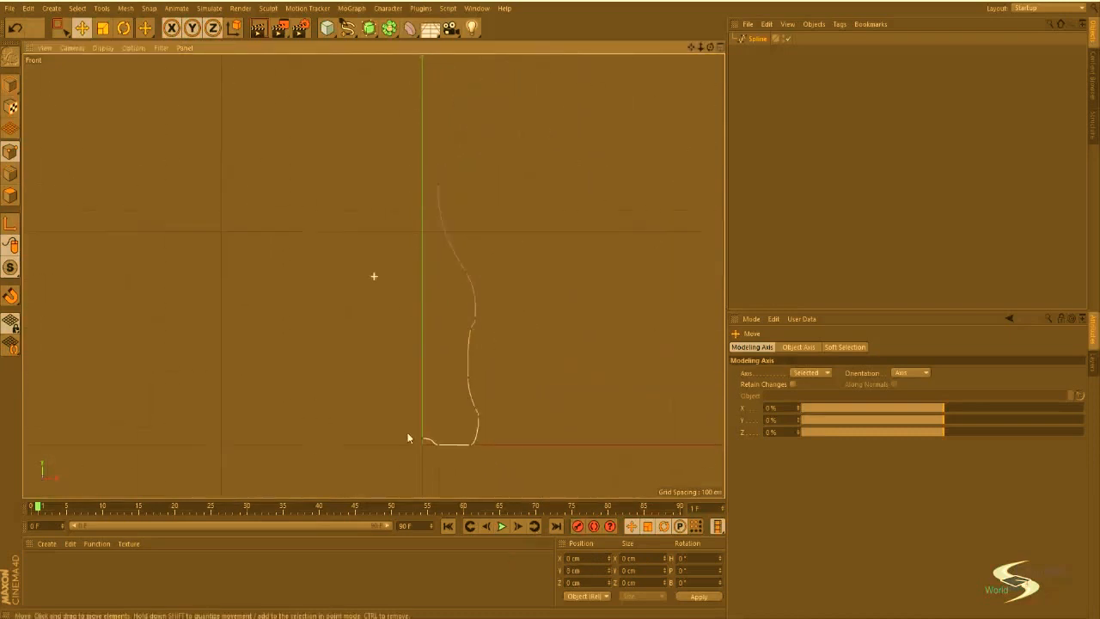
{"action": "middle_click_drag", "start_coordinate": [408, 438], "coordinate": [447, 359], "text": "alt"}
{"action": "scroll", "coordinate": [477, 347], "scroll_direction": "up", "scroll_amount": 3}
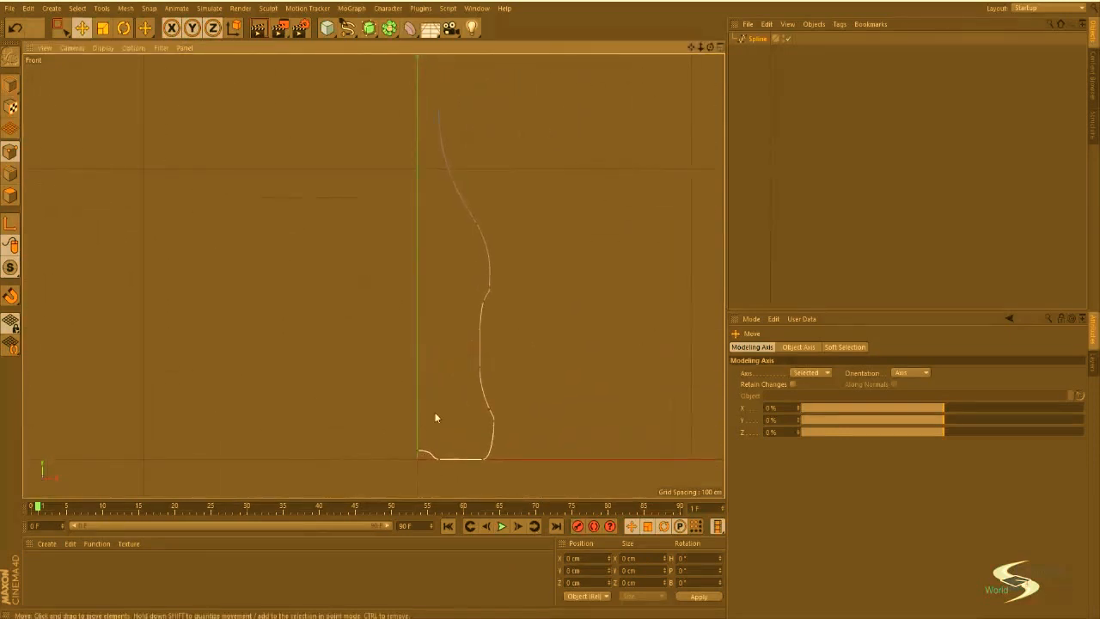
{"action": "middle_click", "coordinate": [447, 369]}
{"action": "middle_click", "coordinate": [289, 214]}
{"action": "left_click_drag", "start_coordinate": [361, 272], "coordinate": [469, 274], "text": "alt"}
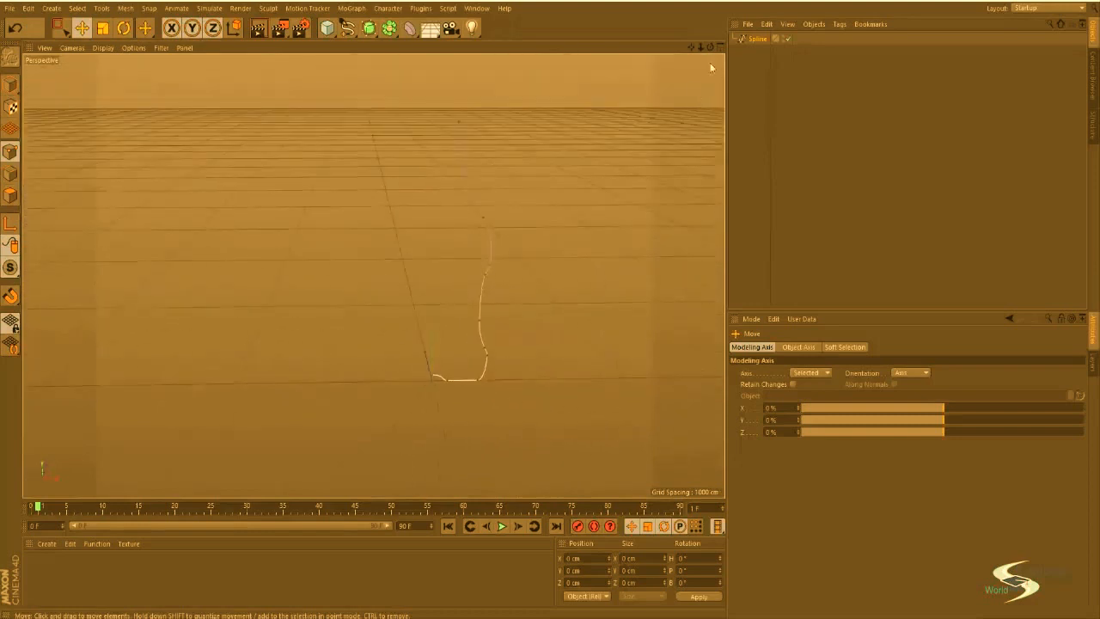
{"action": "left_click", "coordinate": [369, 27]}
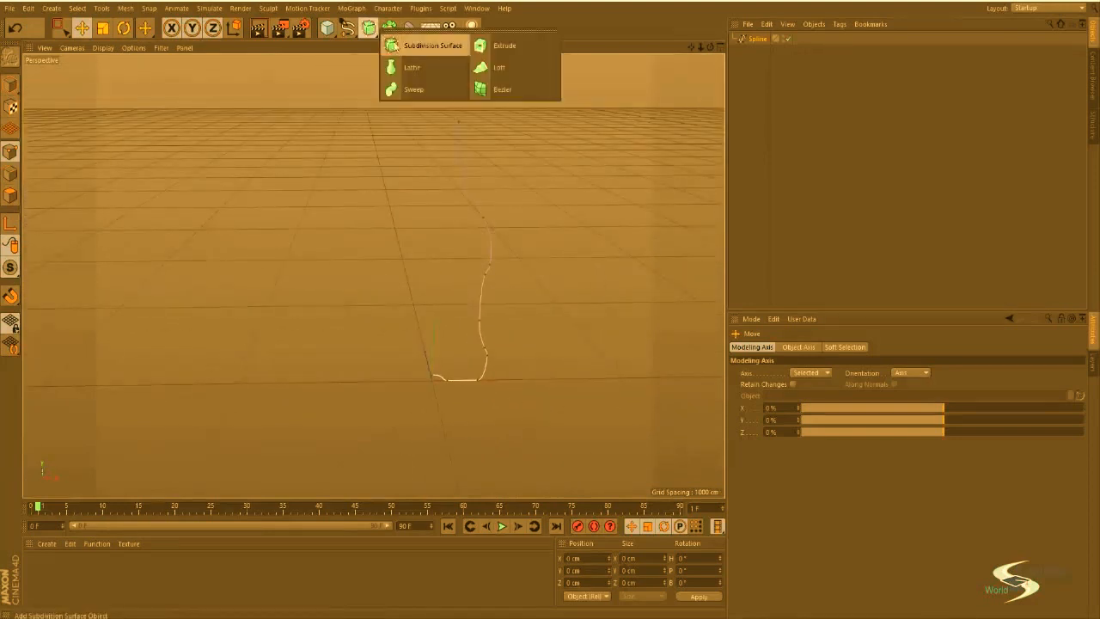
{"action": "left_click", "coordinate": [430, 72]}
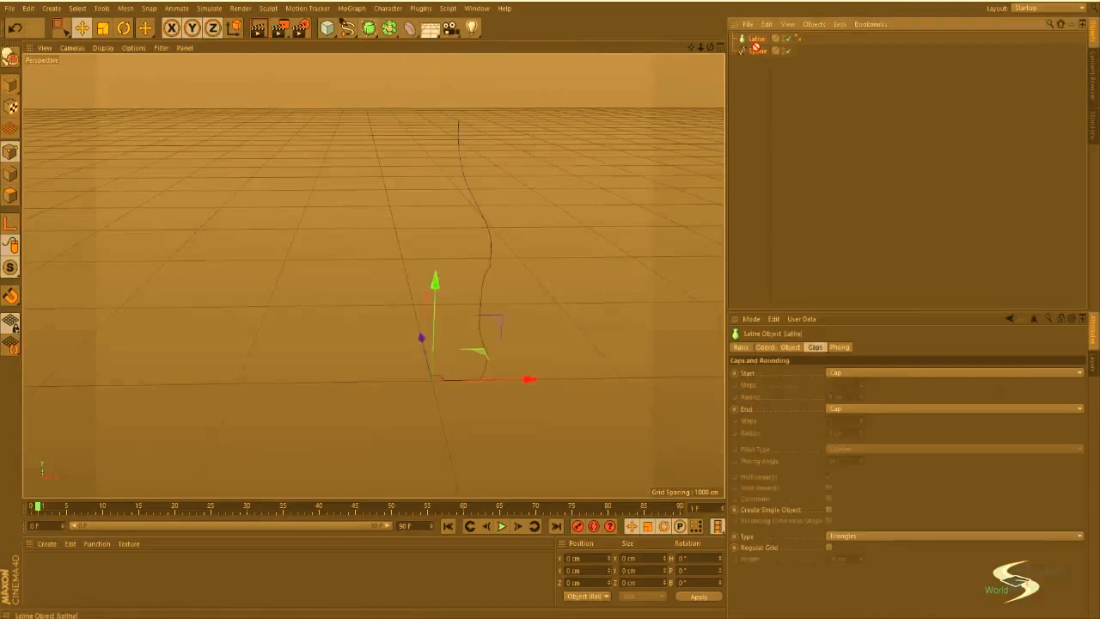
Step: Make the bottle profile spline a child of the Lathe generator so it revolves into a solid bottle
{"action": "left_click_drag", "start_coordinate": [758, 39], "coordinate": [757, 40]}
{"action": "left_click", "coordinate": [752, 108]}
{"action": "left_click_drag", "start_coordinate": [450, 238], "coordinate": [435, 220], "text": "alt"}
Step: Examine the revolved bottle in the four-view layout and the front view, and its base from underneath in perspective
{"action": "left_click", "coordinate": [767, 49]}
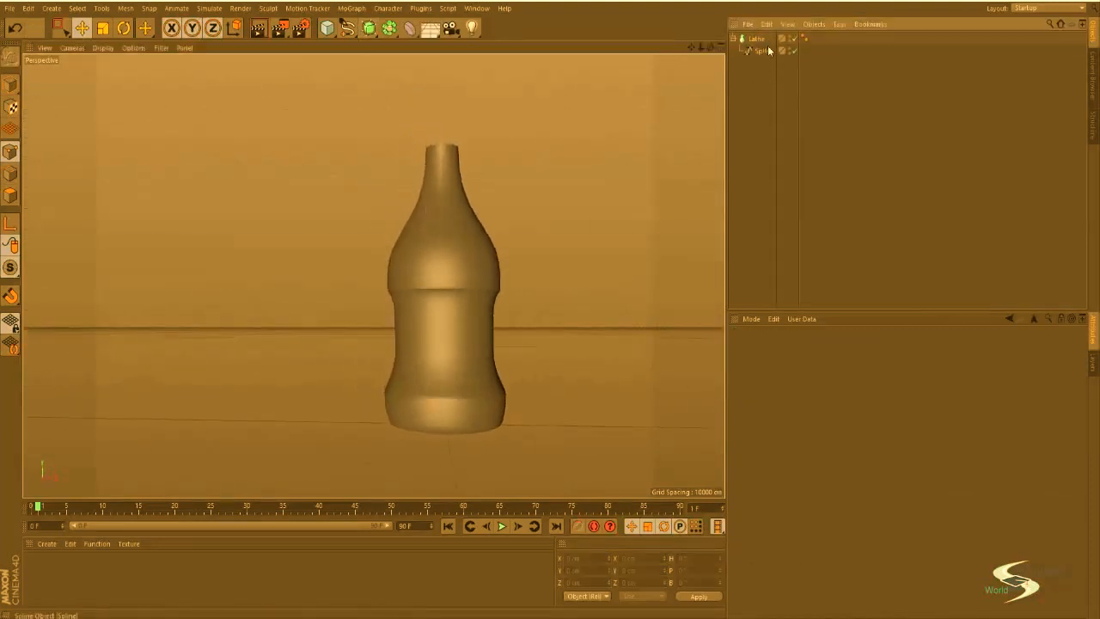
{"action": "middle_click", "coordinate": [294, 284]}
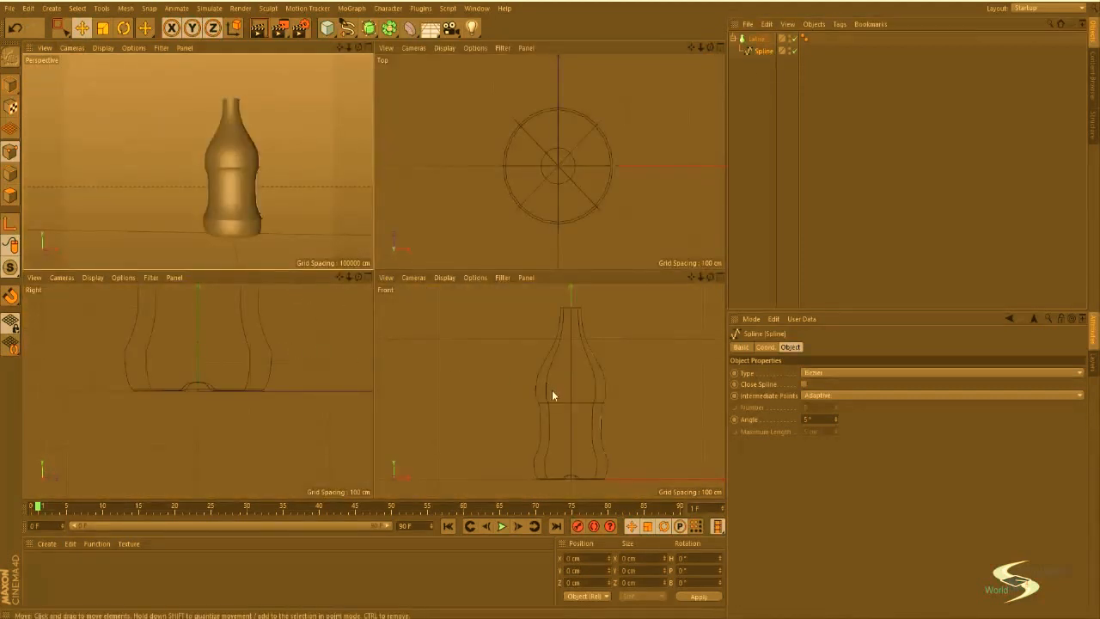
{"action": "middle_click", "coordinate": [552, 394]}
{"action": "scroll", "coordinate": [427, 374], "scroll_direction": "up", "scroll_amount": 1}
{"action": "right_click_drag", "start_coordinate": [408, 382], "coordinate": [386, 368], "text": "alt"}
{"action": "middle_click_drag", "start_coordinate": [387, 368], "coordinate": [386, 344], "text": "alt"}
{"action": "middle_click", "coordinate": [386, 345]}
{"action": "middle_click", "coordinate": [258, 225]}
{"action": "left_click_drag", "start_coordinate": [370, 230], "coordinate": [418, 135], "text": "alt"}
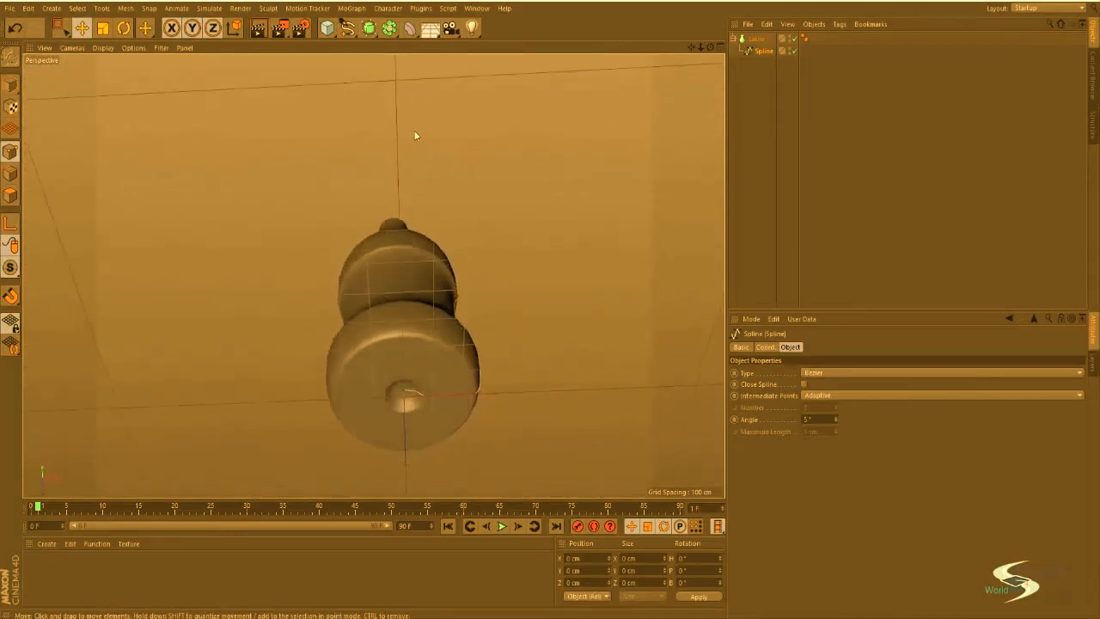
{"action": "middle_click", "coordinate": [480, 307]}
{"action": "middle_click", "coordinate": [283, 183]}
{"action": "left_click_drag", "start_coordinate": [283, 187], "coordinate": [421, 390], "text": "alt"}
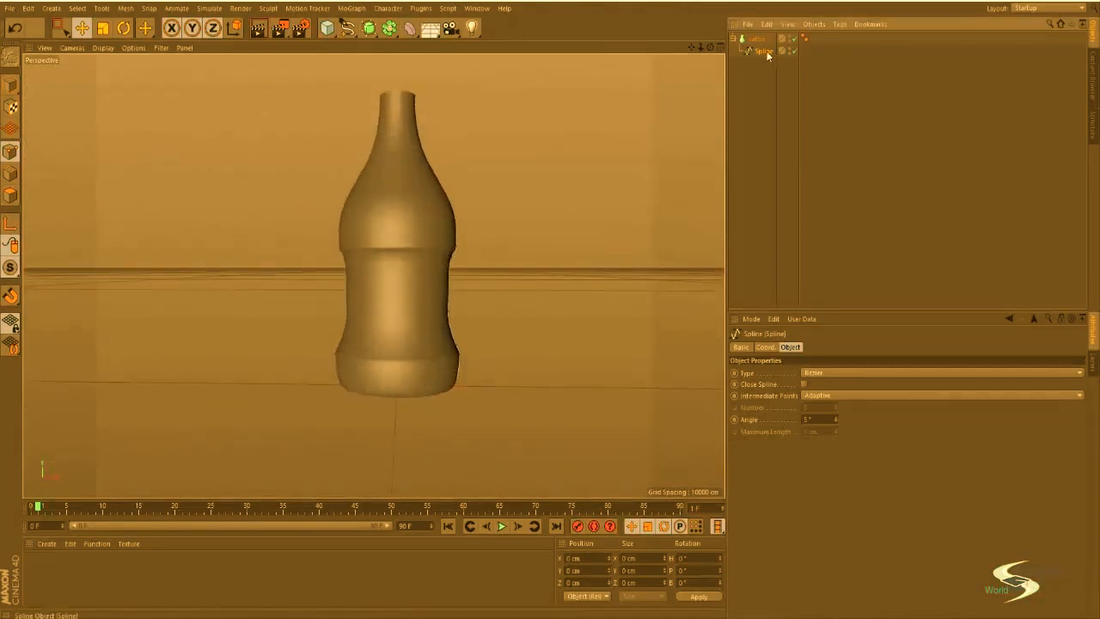
Step: Disable the Lathe, scale the profile spline along X to about 207 cm in Model mode, and re-enable the Lathe
{"action": "left_click", "coordinate": [796, 39]}
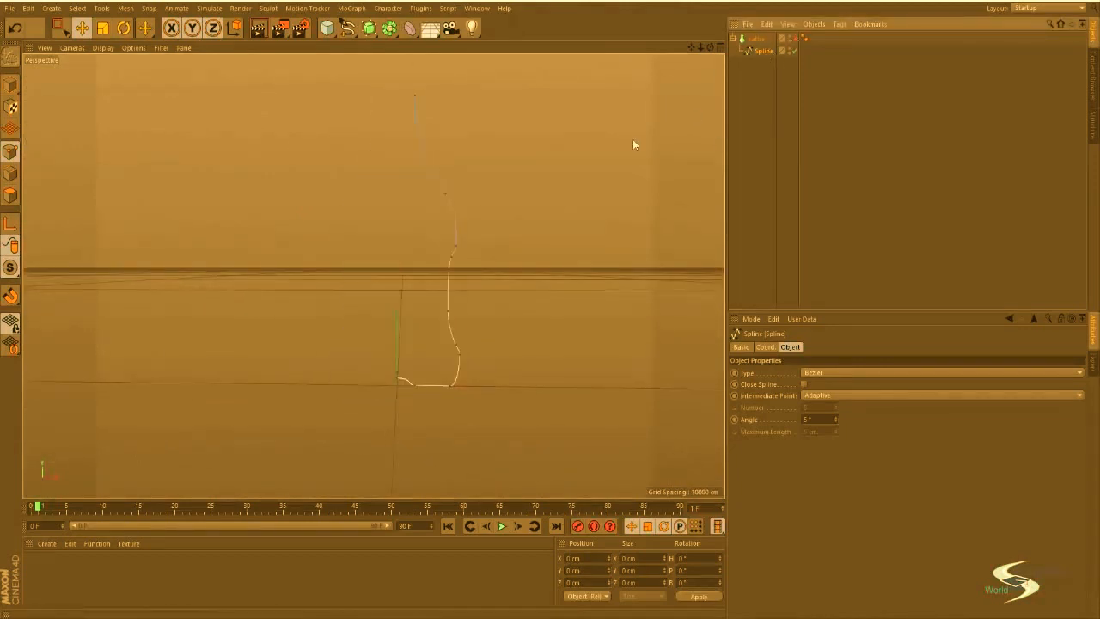
{"action": "left_click_drag", "start_coordinate": [397, 249], "coordinate": [365, 297], "text": "alt"}
{"action": "left_click", "coordinate": [11, 85]}
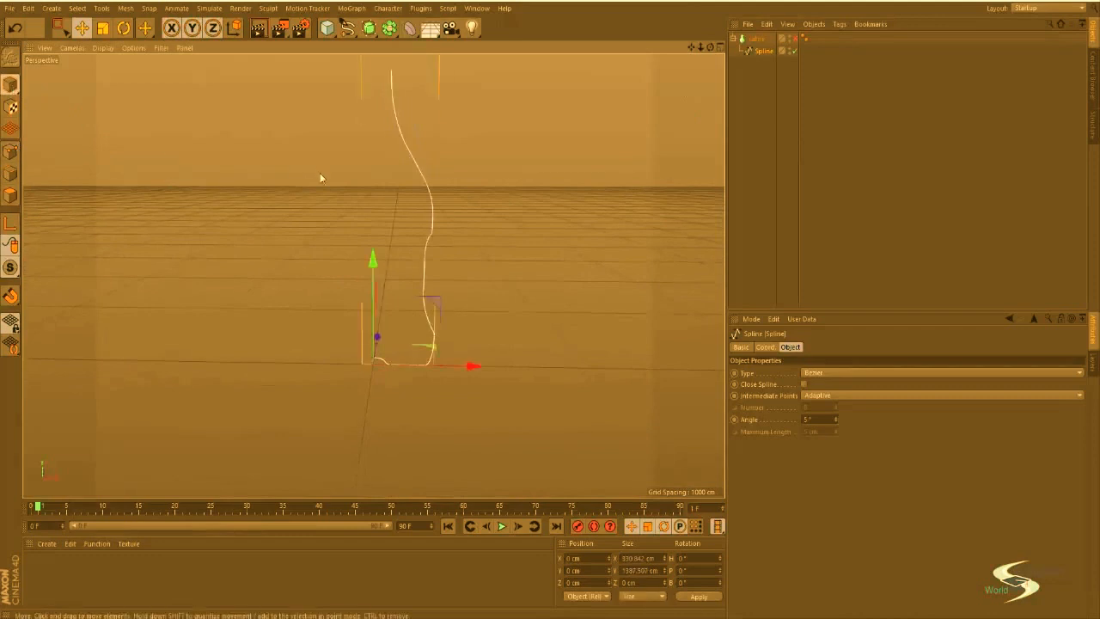
{"action": "left_click_drag", "start_coordinate": [320, 175], "coordinate": [338, 278], "text": "alt"}
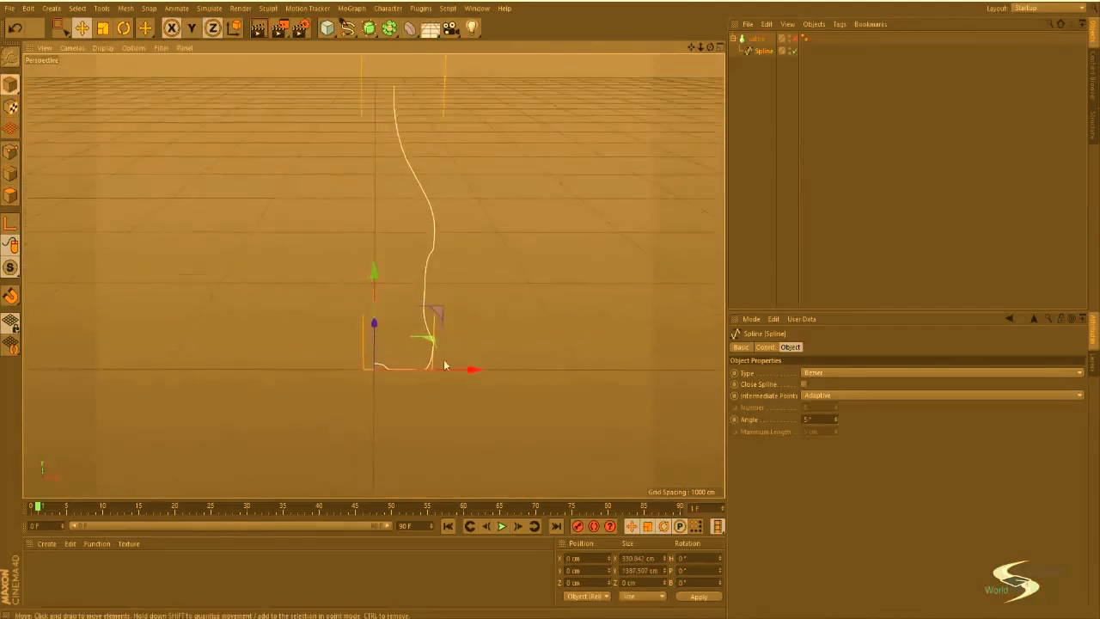
{"action": "key", "text": "t"}
{"action": "left_click_drag", "start_coordinate": [475, 371], "coordinate": [445, 372]}
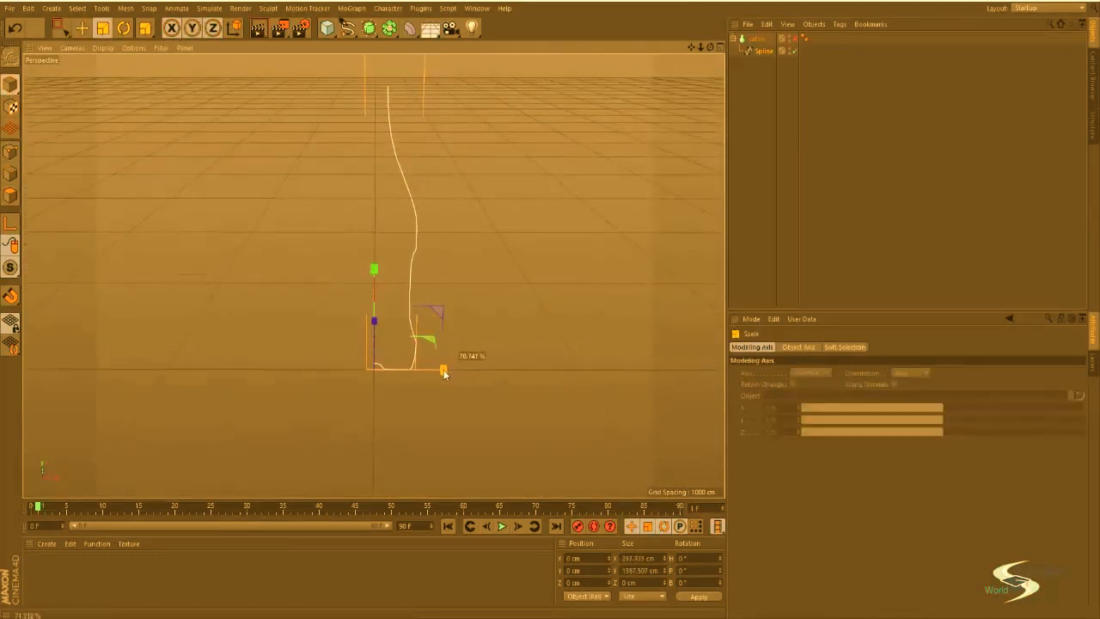
{"action": "left_click", "coordinate": [795, 39]}
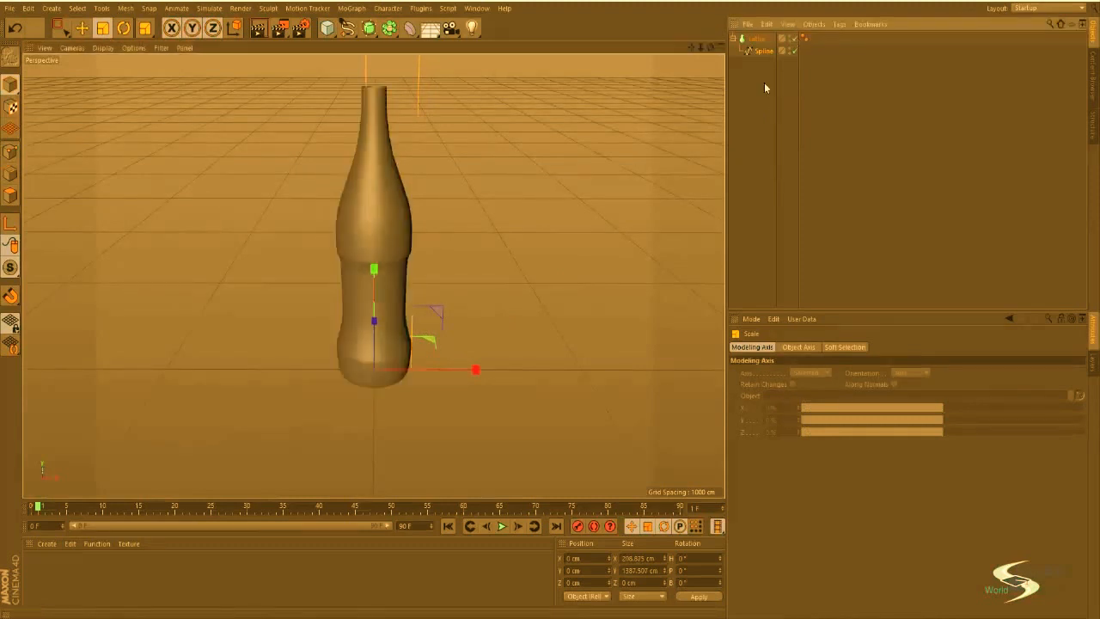
Step: Scale the profile spline slightly along X and shorten it along Y to refine the bottle's proportions
{"action": "mouse_move", "coordinate": [474, 369]}
{"action": "left_mouse_down"}
{"action": "mouse_move", "coordinate": [518, 371]}
{"action": "mouse_move", "coordinate": [477, 369]}
{"action": "left_mouse_up"}
{"action": "mouse_move", "coordinate": [374, 269]}
{"action": "left_mouse_down"}
{"action": "mouse_move", "coordinate": [374, 291]}
{"action": "mouse_move", "coordinate": [374, 267]}
{"action": "left_mouse_up"}
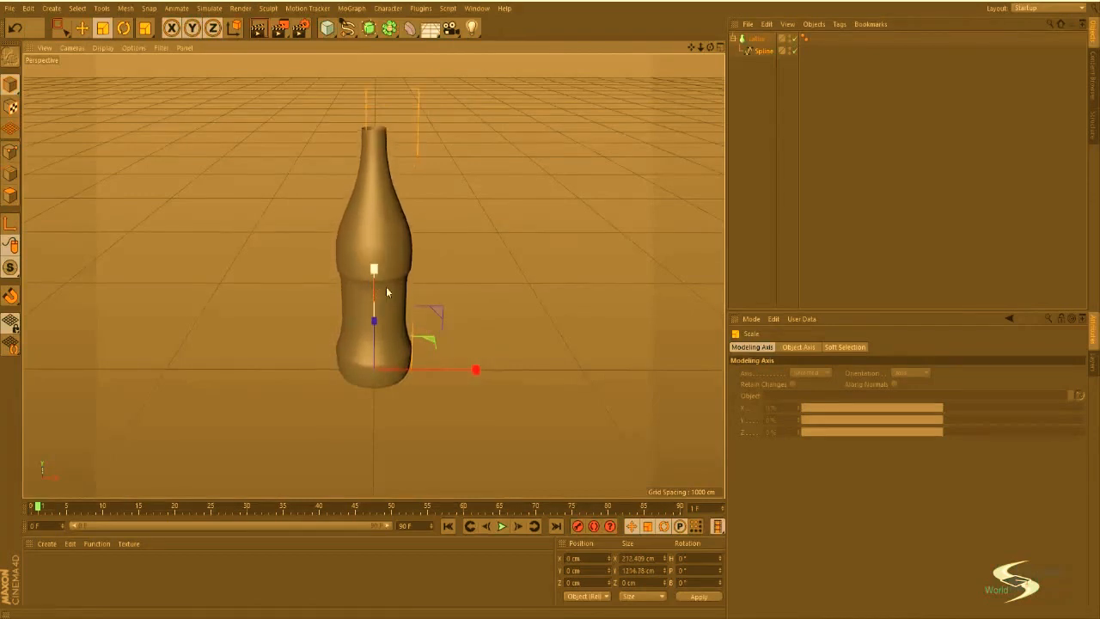
{"action": "left_click_drag", "start_coordinate": [433, 315], "coordinate": [469, 298]}
{"action": "scroll", "coordinate": [426, 262], "scroll_direction": "down", "scroll_amount": 3}
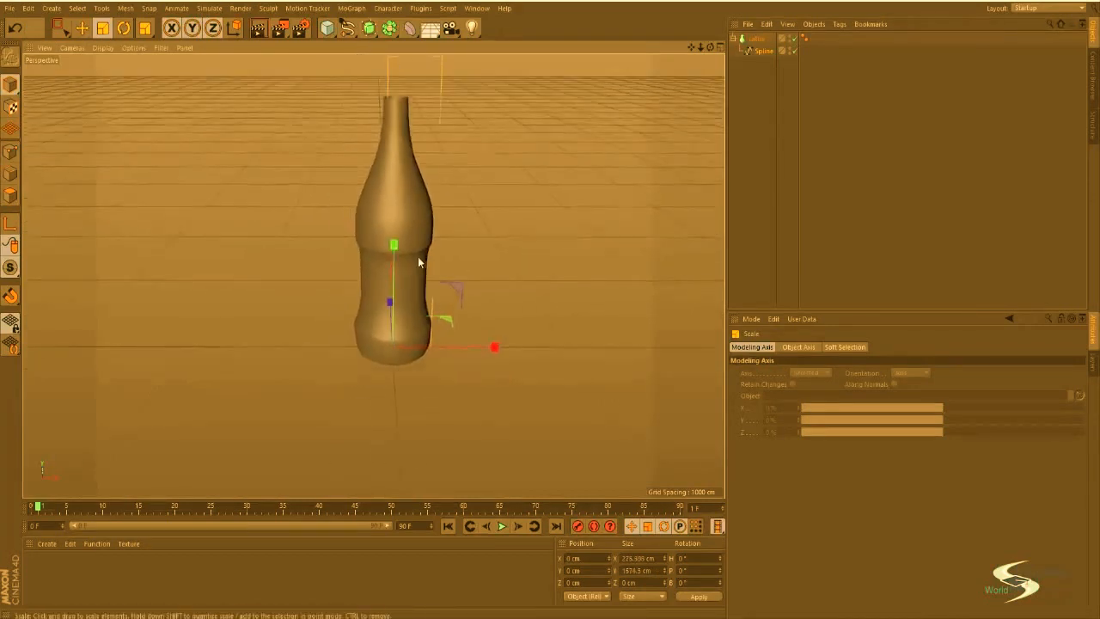
{"action": "middle_click_drag", "start_coordinate": [419, 259], "coordinate": [429, 325], "text": "alt"}
{"action": "left_click", "coordinate": [756, 165]}
{"action": "left_click_drag", "start_coordinate": [406, 259], "coordinate": [460, 251], "text": "alt"}
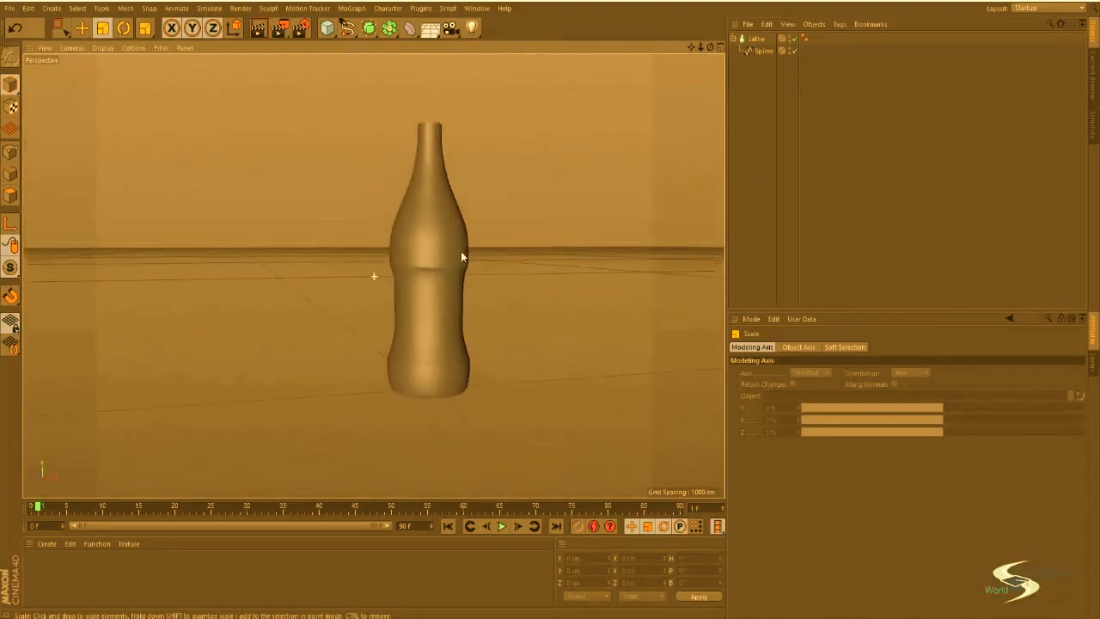
Step: With the Lathe disabled, move the profile point where the base recess meets the flat bottom outward along X in the Front view
{"action": "middle_click", "coordinate": [487, 254]}
{"action": "middle_click", "coordinate": [521, 347]}
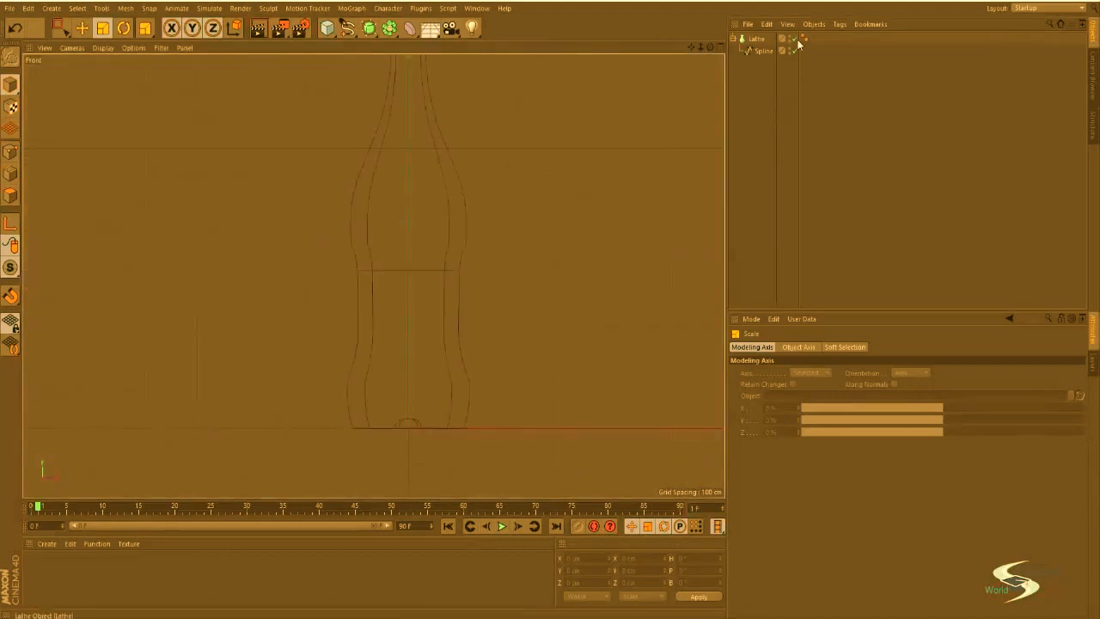
{"action": "left_click", "coordinate": [763, 53]}
{"action": "right_click_drag", "start_coordinate": [432, 429], "coordinate": [474, 402], "text": "alt"}
{"action": "middle_click_drag", "start_coordinate": [474, 403], "coordinate": [480, 365], "text": "alt"}
{"action": "left_click", "coordinate": [12, 152]}
{"action": "key", "text": "0"}
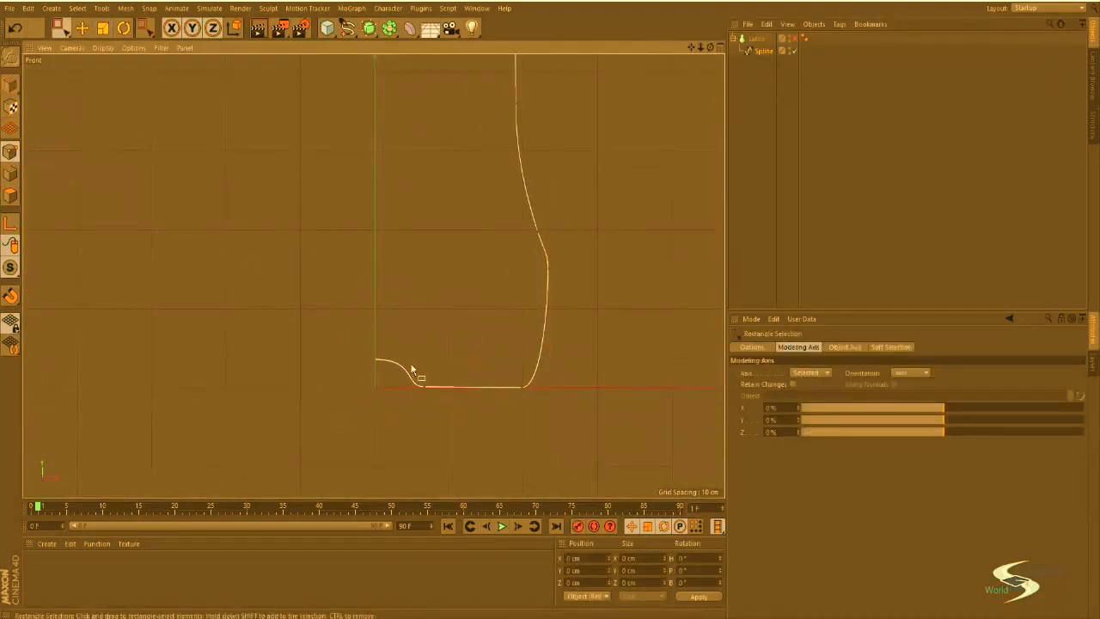
{"action": "key", "text": "e"}
{"action": "left_click_drag", "start_coordinate": [531, 386], "coordinate": [594, 386]}
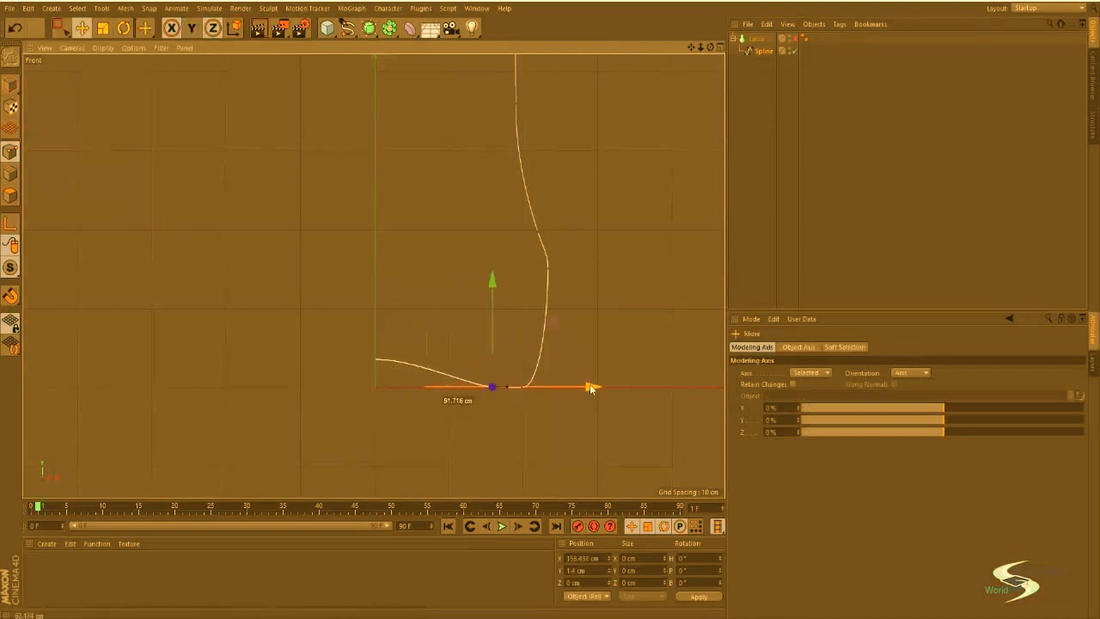
{"action": "left_click", "coordinate": [665, 345]}
Step: Re-enable the Lathe in the maximized Perspective view and check the bottle from several sides
{"action": "right_click_drag", "start_coordinate": [614, 228], "coordinate": [546, 241], "text": "alt"}
{"action": "middle_click_drag", "start_coordinate": [546, 240], "coordinate": [475, 343], "text": "alt"}
{"action": "middle_click", "coordinate": [551, 271]}
{"action": "middle_click", "coordinate": [302, 196]}
{"action": "key", "text": "q"}
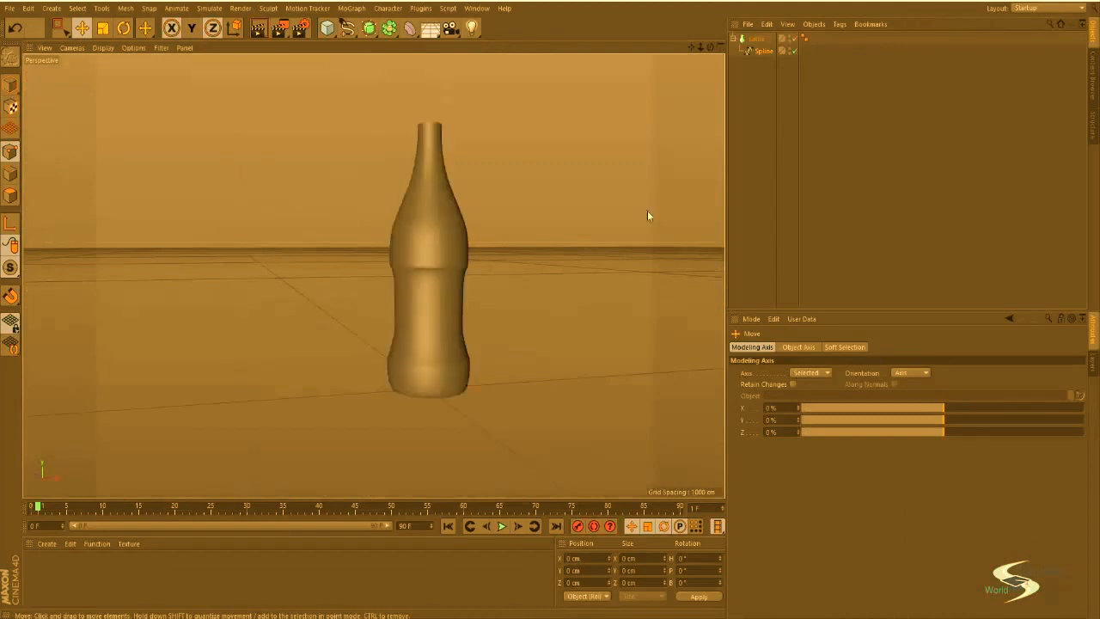
{"action": "left_click", "coordinate": [761, 215]}
{"action": "left_click_drag", "start_coordinate": [716, 215], "coordinate": [409, 203], "text": "alt"}
{"action": "left_click_drag", "start_coordinate": [443, 367], "coordinate": [376, 219], "text": "alt"}
Step: Show the Lathe's object properties and set the Perspective view to shaded display with wireframe lines
{"action": "left_click", "coordinate": [756, 39]}
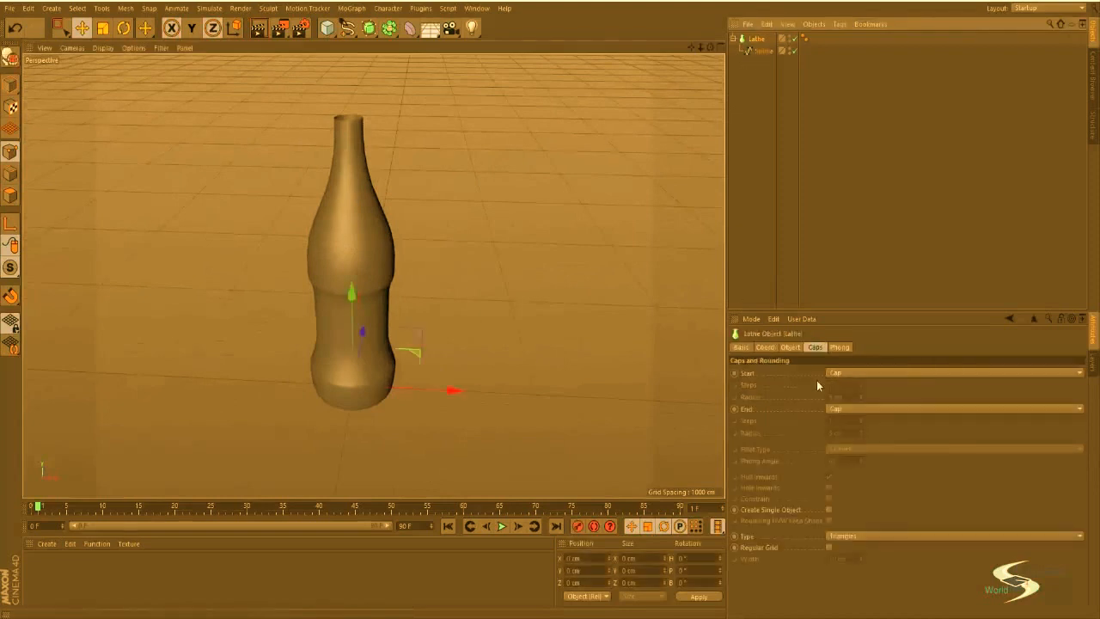
{"action": "left_click", "coordinate": [790, 347]}
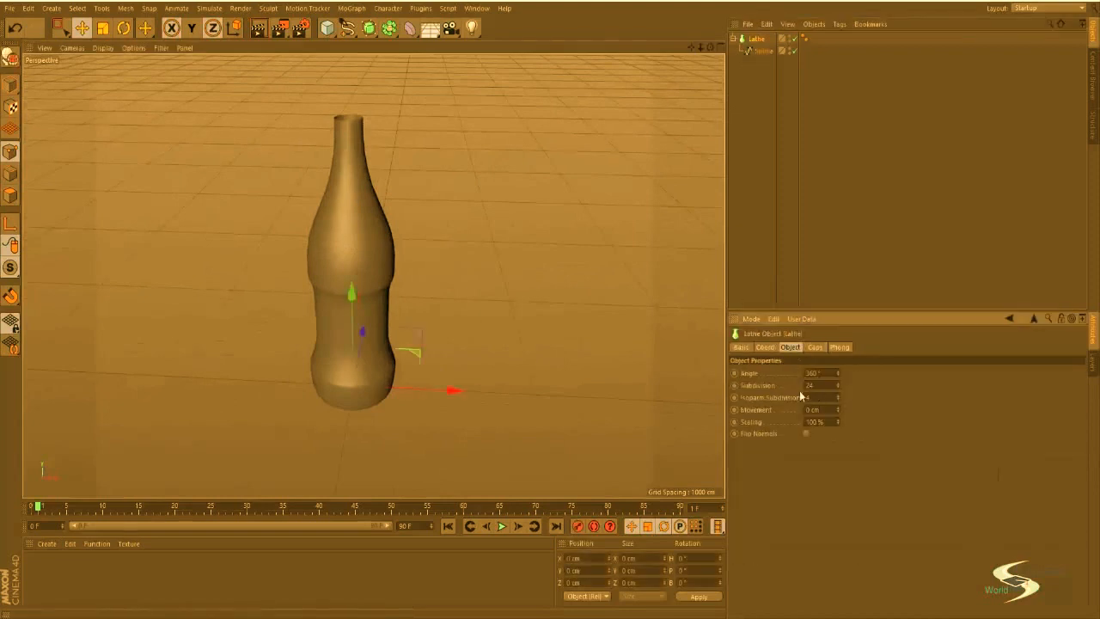
{"action": "middle_click_drag", "start_coordinate": [395, 336], "coordinate": [470, 346], "text": "alt"}
{"action": "right_click_drag", "start_coordinate": [470, 346], "coordinate": [489, 342], "text": "alt"}
{"action": "left_click_drag", "start_coordinate": [489, 342], "coordinate": [397, 225], "text": "alt"}
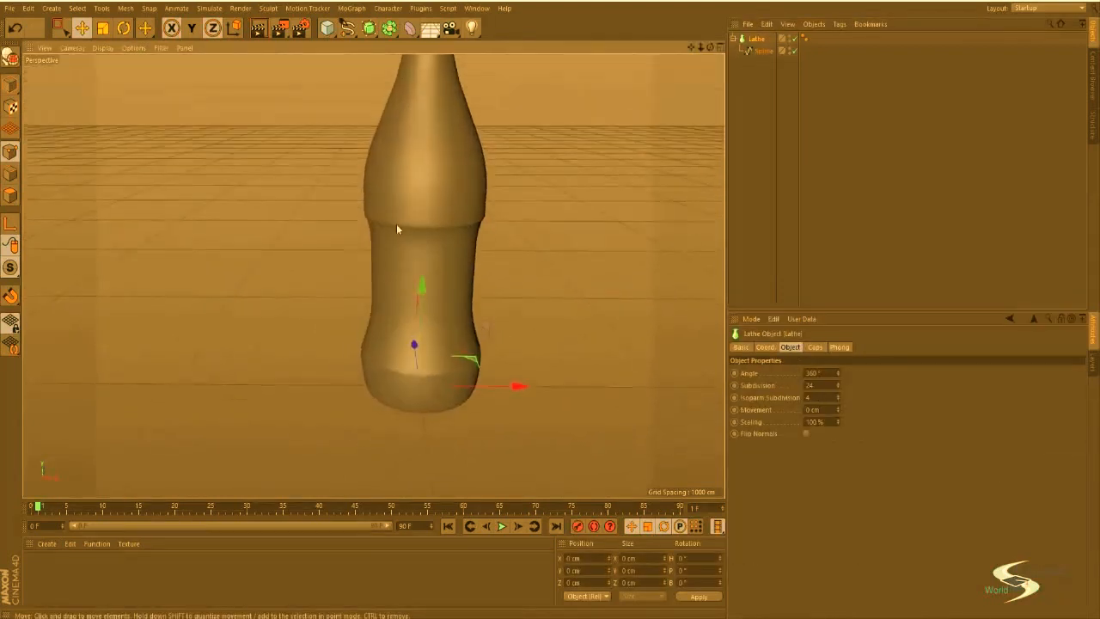
{"action": "left_click", "coordinate": [102, 48]}
{"action": "left_click", "coordinate": [120, 76]}
{"action": "scroll", "coordinate": [441, 174], "scroll_direction": "down", "scroll_amount": 2}
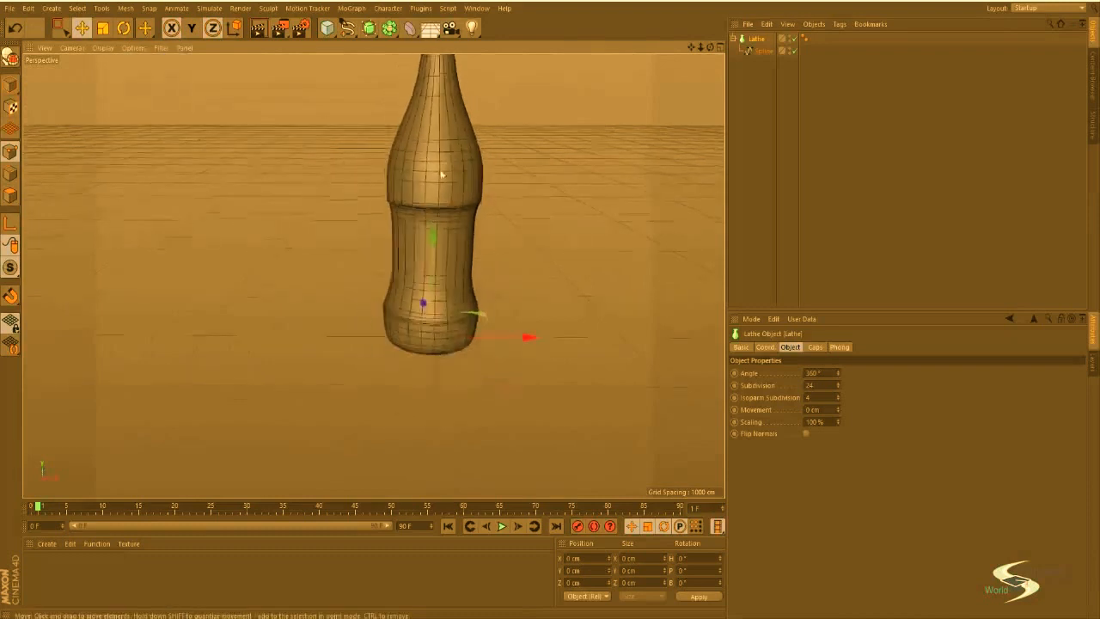
{"action": "middle_click_drag", "start_coordinate": [441, 174], "coordinate": [411, 272], "text": "alt"}
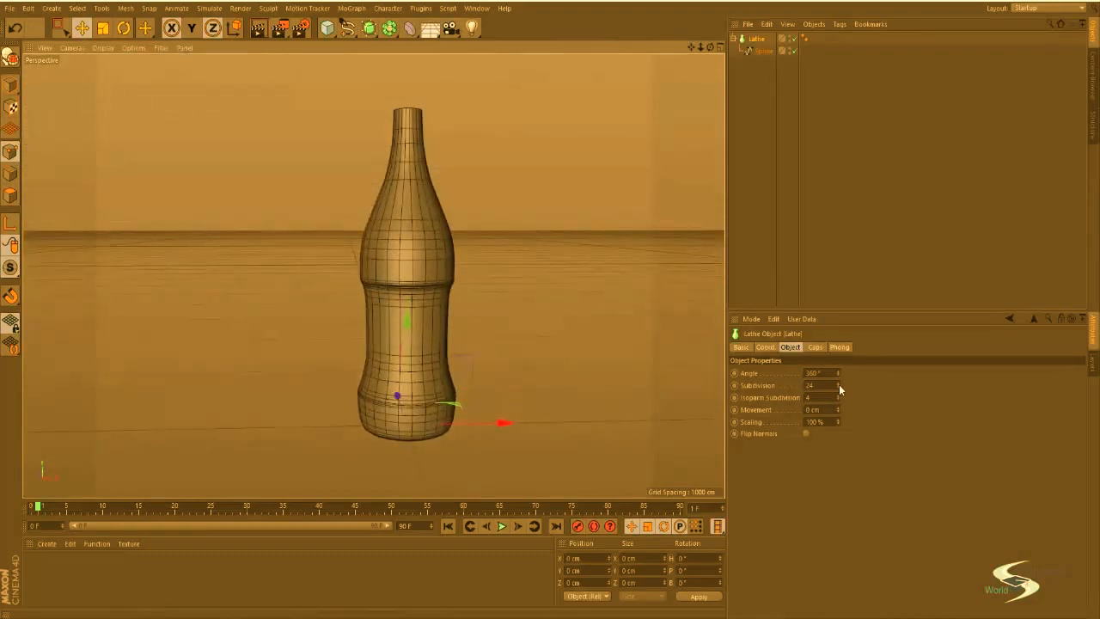
Step: Set the Lathe's subdivision to 52 and render the bottle in the viewport from several angles
{"action": "left_click_drag", "start_coordinate": [840, 389], "coordinate": [841, 384]}
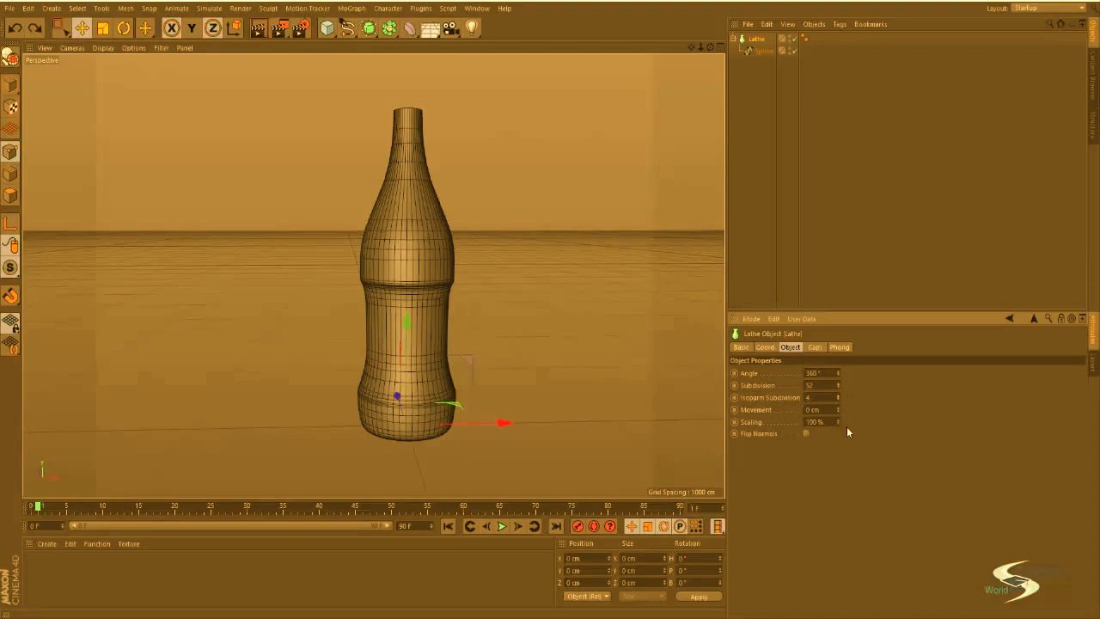
{"action": "left_click", "coordinate": [879, 221]}
{"action": "mouse_move", "coordinate": [432, 325]}
{"action": "left_mouse_down", "text": "alt"}
{"action": "mouse_move", "coordinate": [462, 183]}
{"action": "mouse_move", "coordinate": [427, 349]}
{"action": "mouse_move", "coordinate": [417, 338]}
{"action": "mouse_move", "coordinate": [447, 208]}
{"action": "left_mouse_up", "text": "alt"}
{"action": "key", "text": "ctrl+r"}
{"action": "key", "text": "ctrl+r"}
{"action": "mouse_move", "coordinate": [426, 269]}
{"action": "left_mouse_down", "text": "alt"}
{"action": "mouse_move", "coordinate": [266, 450]}
{"action": "mouse_move", "coordinate": [218, 450]}
{"action": "left_mouse_up", "text": "alt"}
{"action": "key", "text": "ctrl+r"}
{"action": "mouse_move", "coordinate": [356, 435]}
{"action": "left_mouse_down", "text": "alt"}
{"action": "mouse_move", "coordinate": [400, 331]}
{"action": "mouse_move", "coordinate": [570, 256]}
{"action": "mouse_move", "coordinate": [699, 172]}
{"action": "left_mouse_up", "text": "alt"}
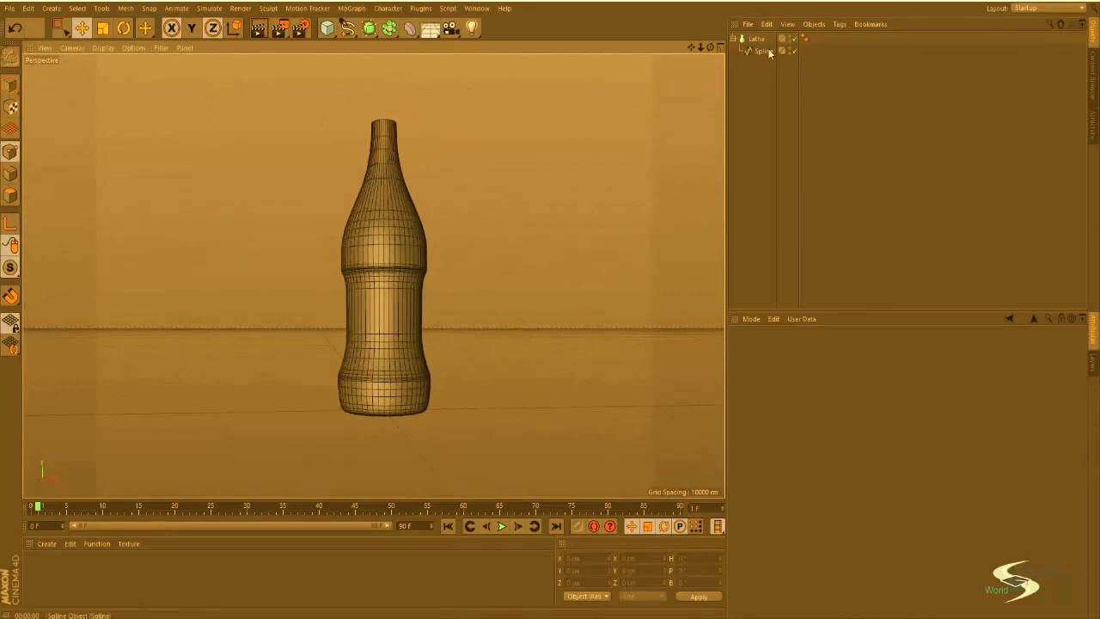
Step: Set the Lathe's angle to 180° to revolve the bottle profile only halfway
{"action": "left_click_drag", "start_coordinate": [384, 294], "coordinate": [409, 435], "text": "alt"}
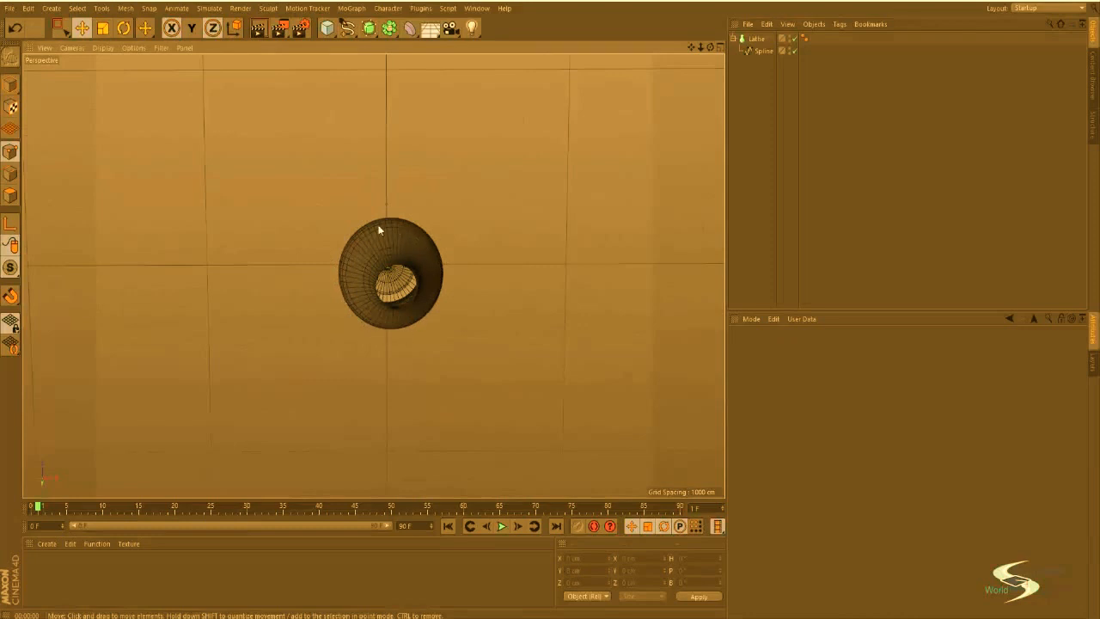
{"action": "left_click_drag", "start_coordinate": [379, 228], "coordinate": [437, 195], "text": "alt"}
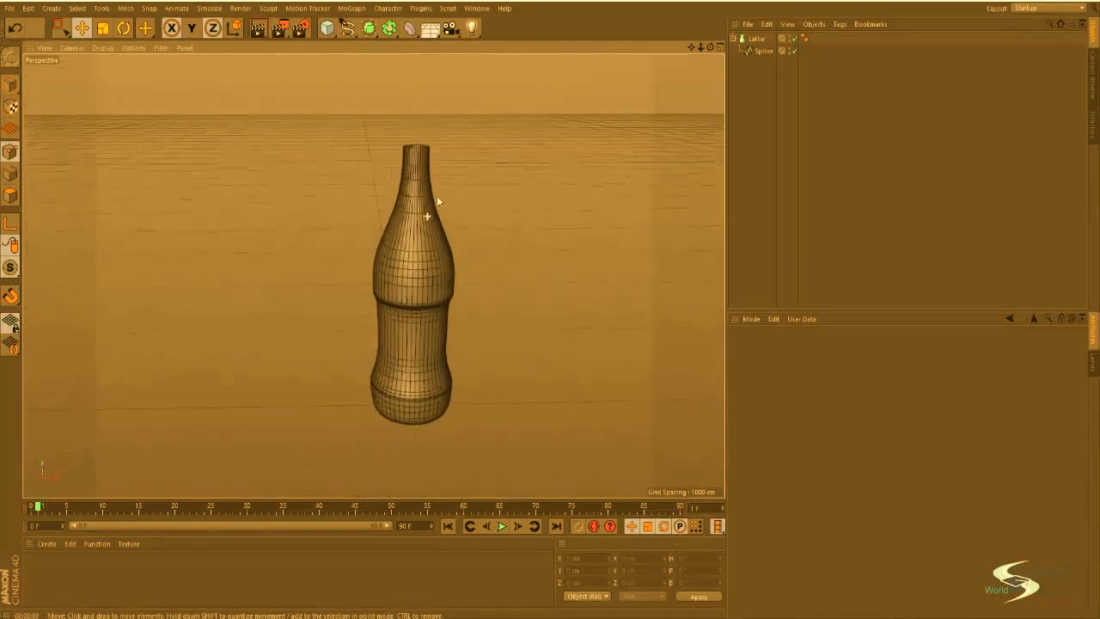
{"action": "left_click", "coordinate": [761, 39]}
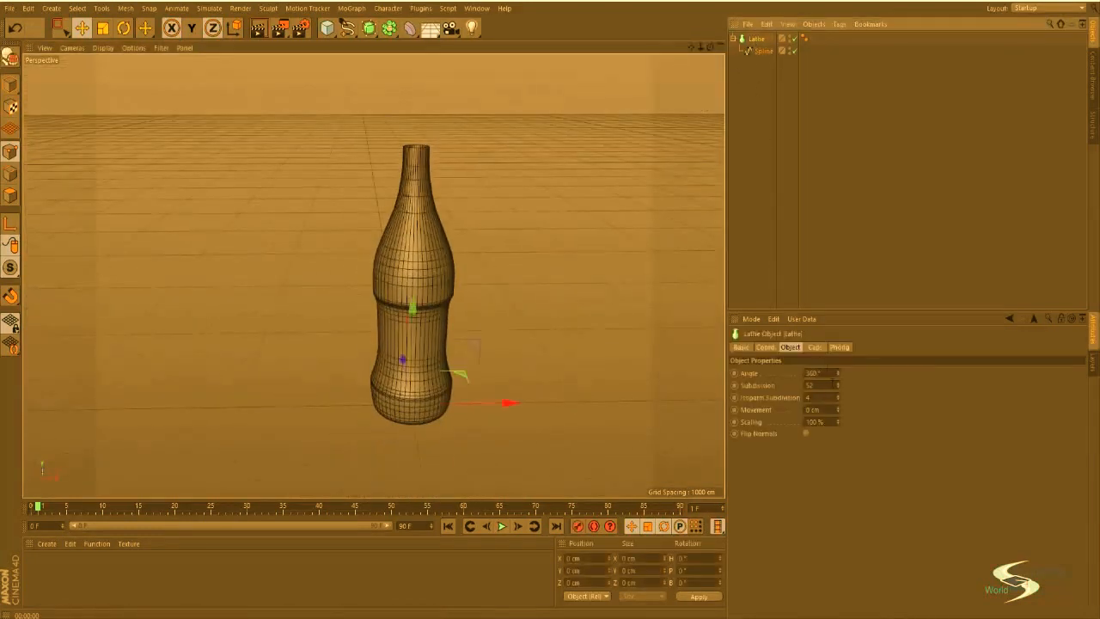
{"action": "mouse_move", "coordinate": [463, 294]}
{"action": "left_mouse_down", "text": "alt"}
{"action": "mouse_move", "coordinate": [450, 216]}
{"action": "mouse_move", "coordinate": [410, 280]}
{"action": "mouse_move", "coordinate": [471, 316]}
{"action": "mouse_move", "coordinate": [482, 336]}
{"action": "left_mouse_up", "text": "alt"}
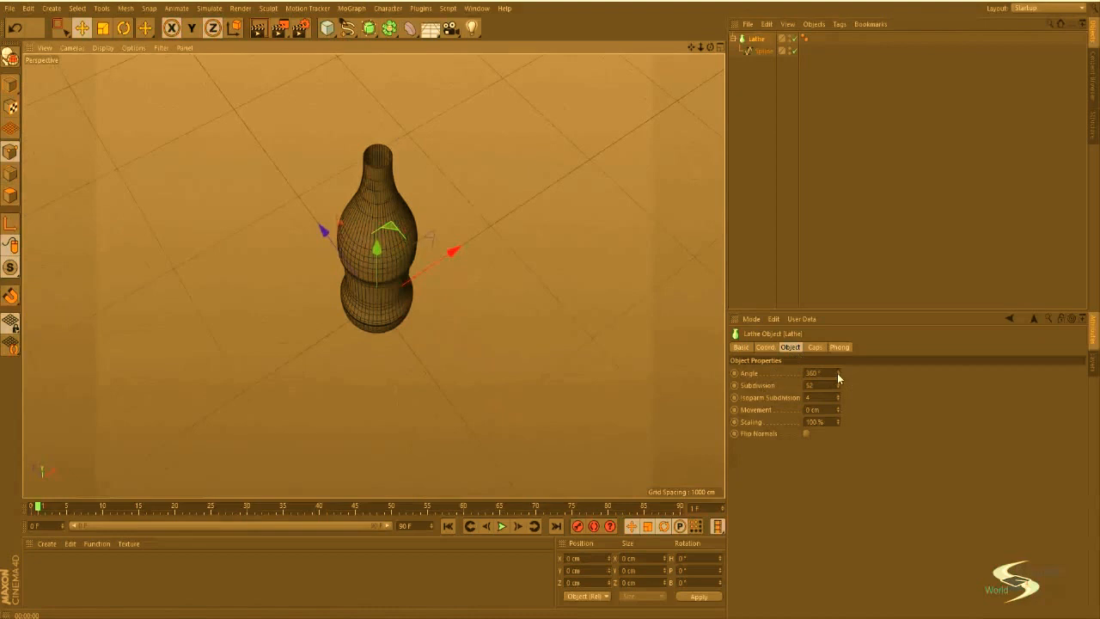
{"action": "left_click_drag", "start_coordinate": [837, 373], "coordinate": [702, 373]}
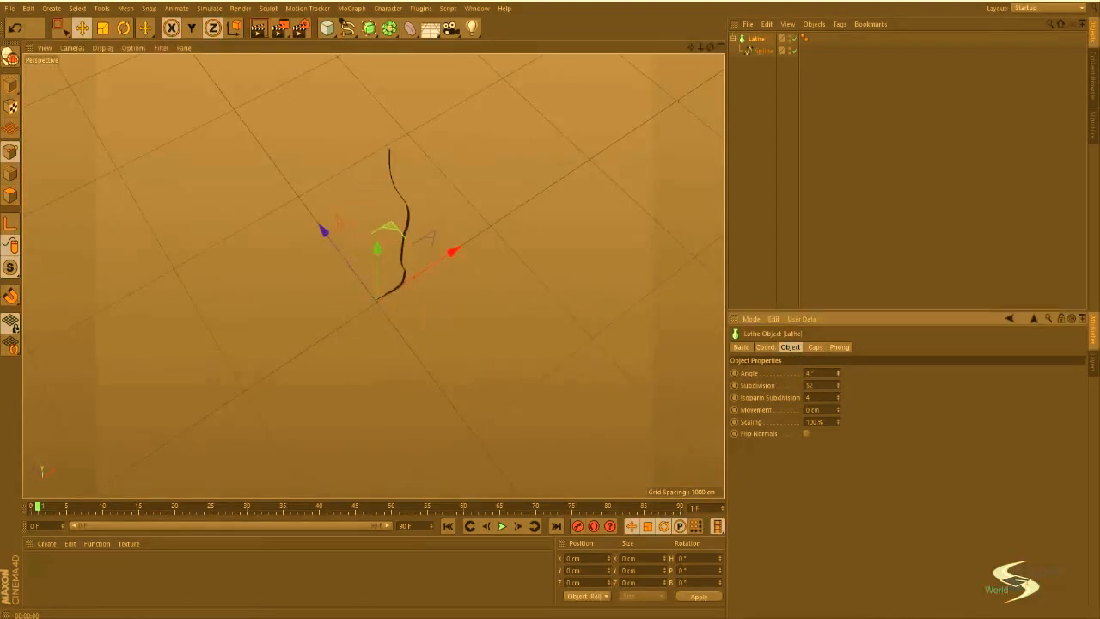
{"action": "left_click_drag", "start_coordinate": [839, 373], "coordinate": [838, 241]}
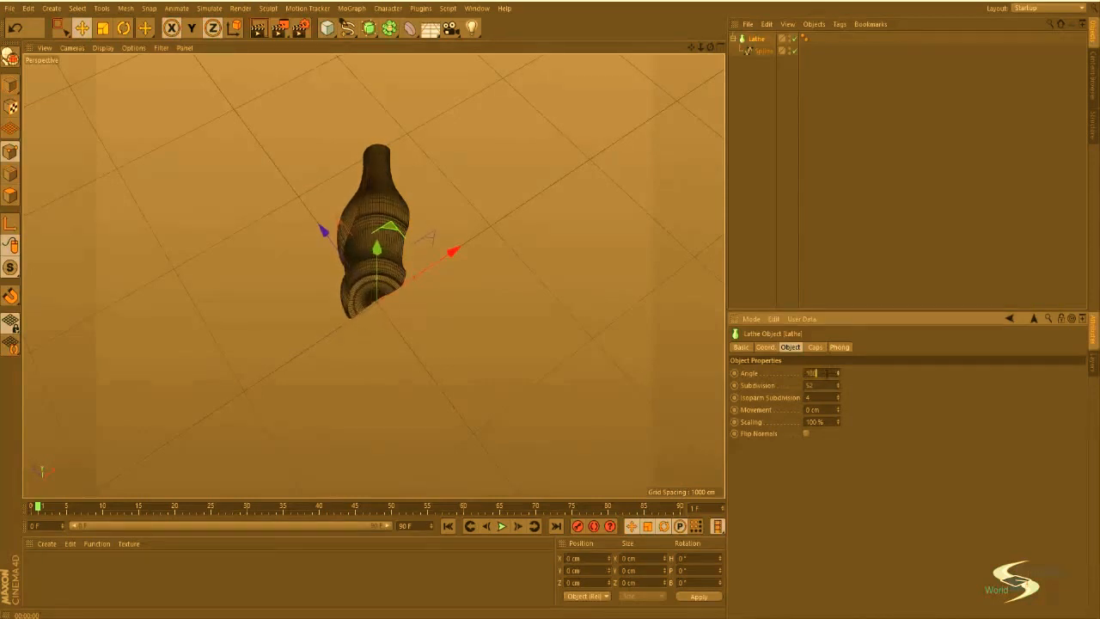
{"action": "left_click", "coordinate": [775, 252]}
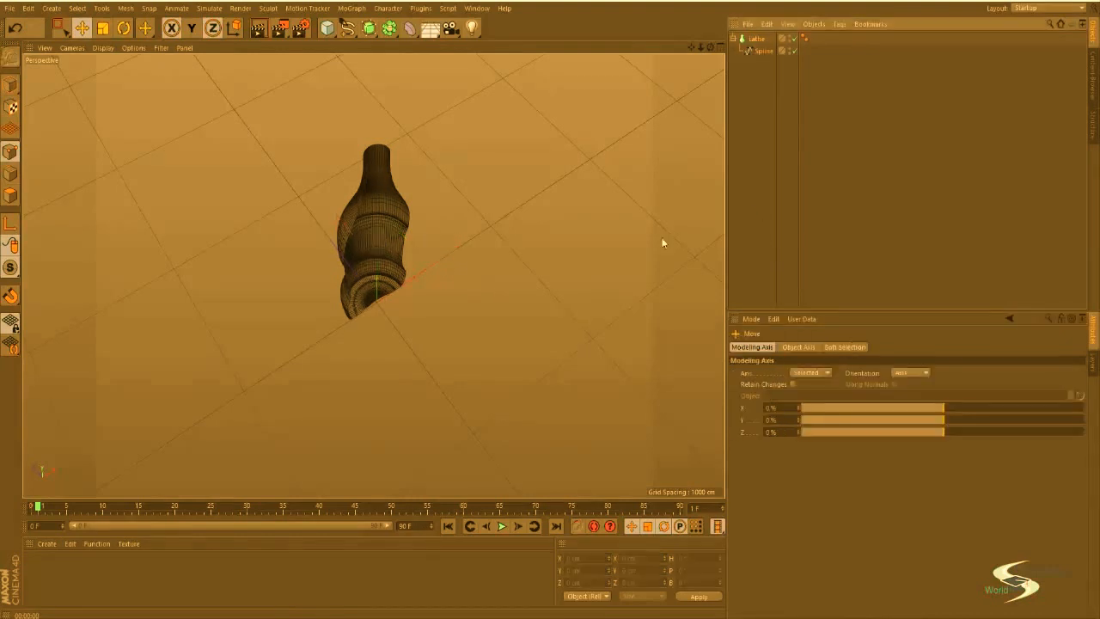
Step: Render the half-revolved bottle in the viewport and examine its open side from different angles
{"action": "left_click_drag", "start_coordinate": [375, 251], "coordinate": [520, 200], "text": "alt"}
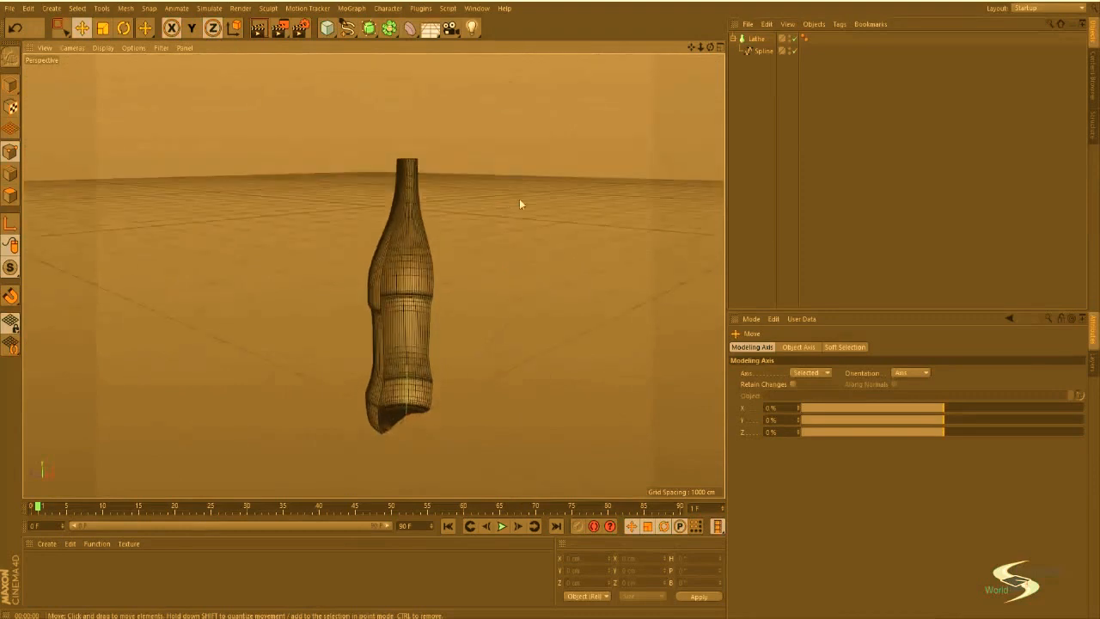
{"action": "key", "text": "ctrl+r"}
{"action": "left_click_drag", "start_coordinate": [388, 355], "coordinate": [685, 343], "text": "alt"}
{"action": "key", "text": "ctrl+r"}
{"action": "key", "text": "ctrl+r"}
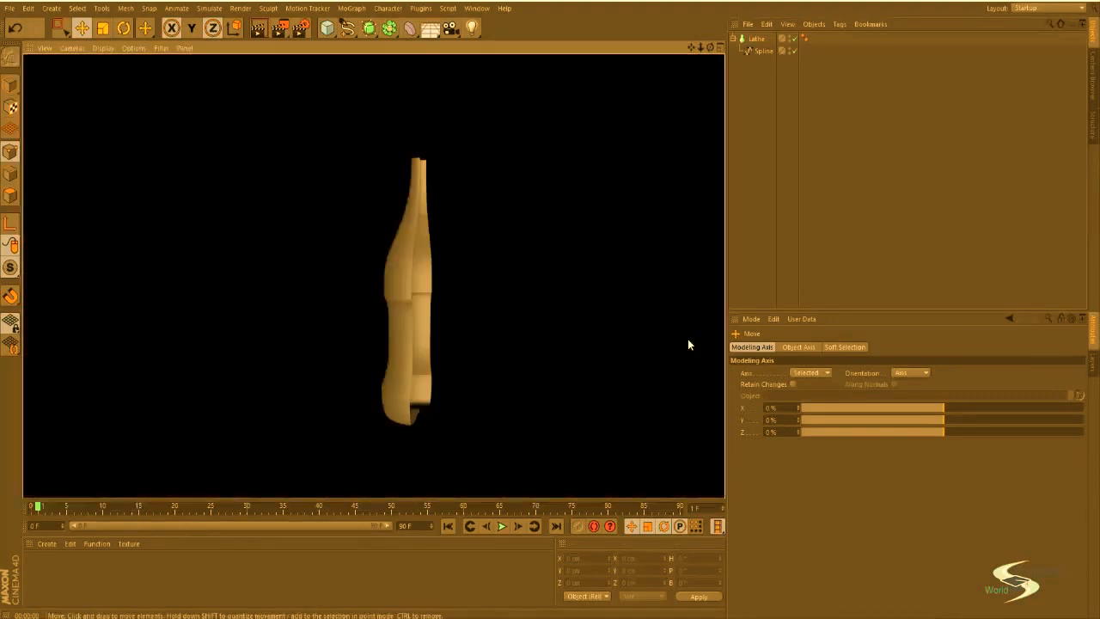
{"action": "left_click_drag", "start_coordinate": [508, 320], "coordinate": [456, 317], "text": "alt"}
{"action": "middle_click_drag", "start_coordinate": [456, 312], "coordinate": [461, 299], "text": "alt"}
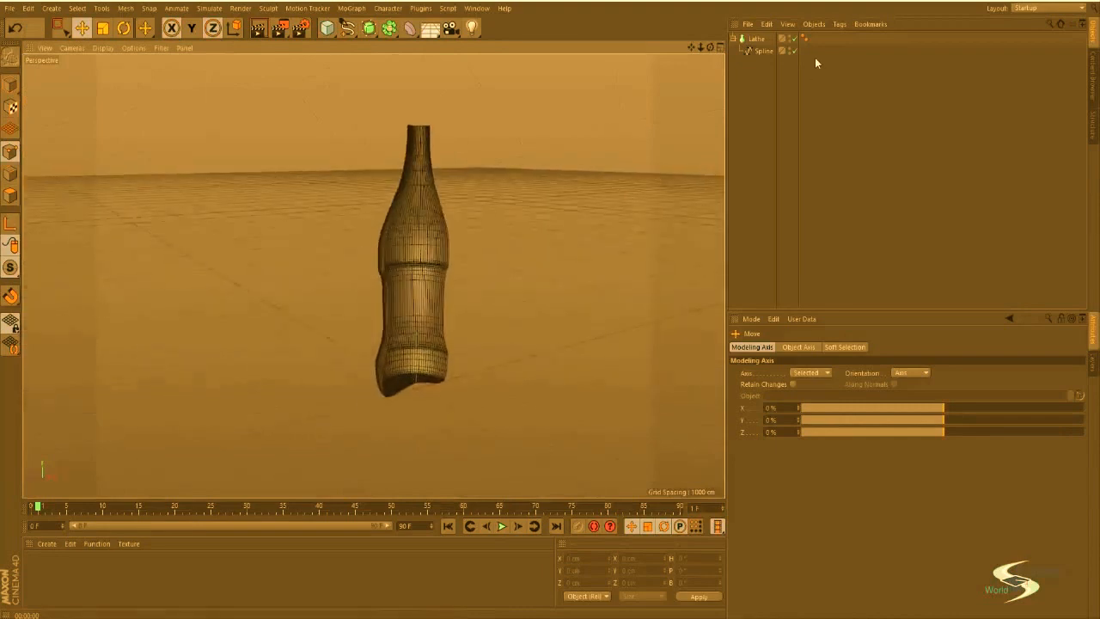
Step: Add a Symmetry object and make the half-revolved Lathe bottle its child
{"action": "left_click", "coordinate": [762, 50]}
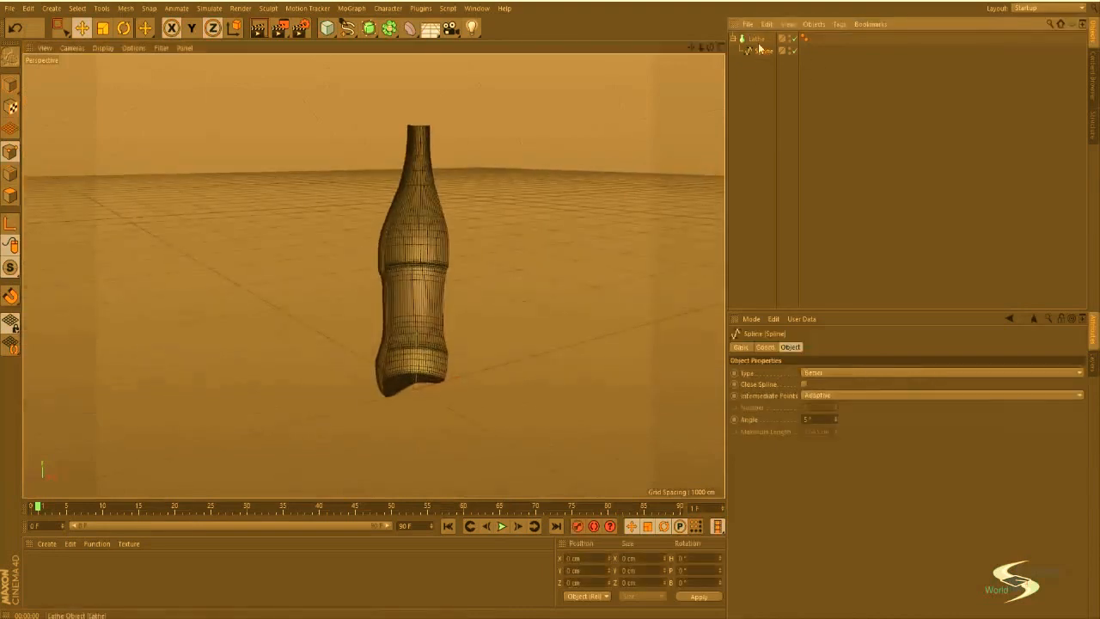
{"action": "left_click", "coordinate": [757, 39]}
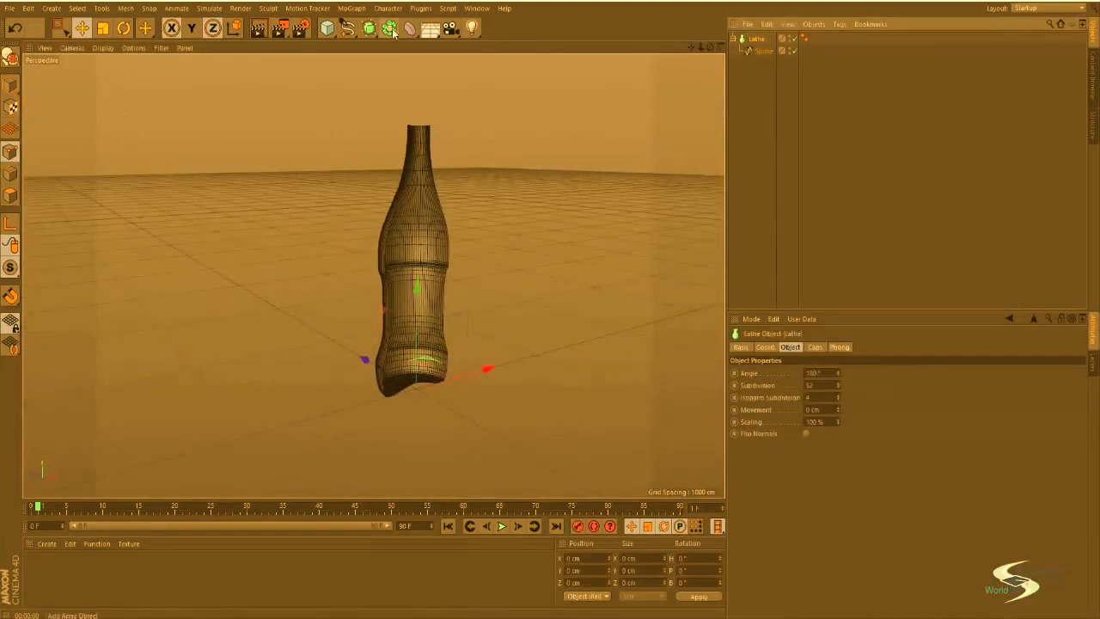
{"action": "left_click_drag", "start_coordinate": [393, 32], "coordinate": [521, 86]}
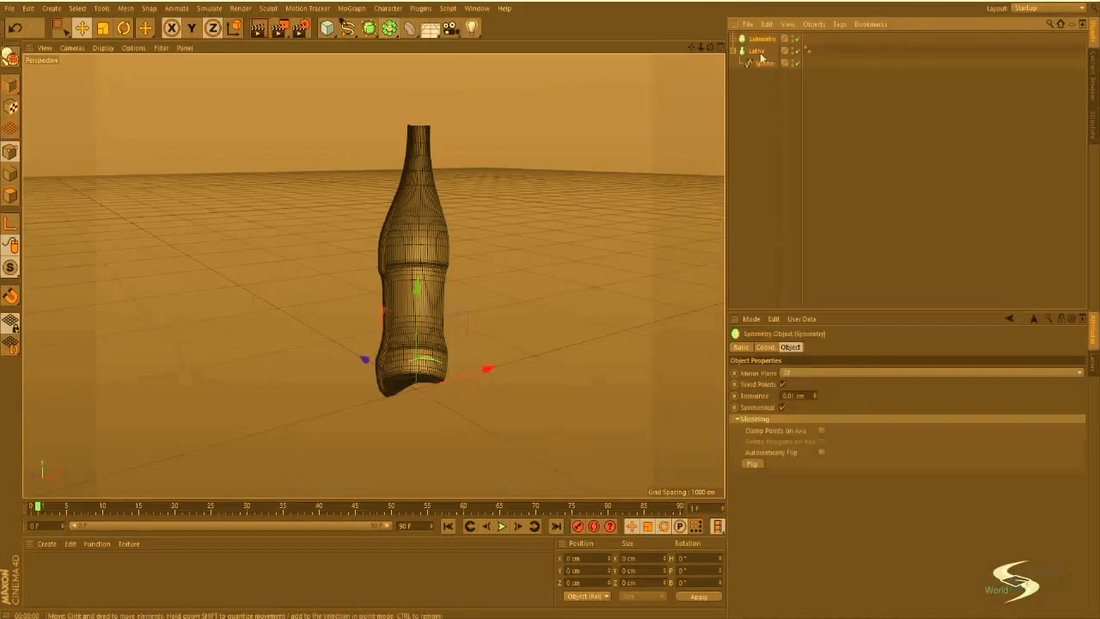
{"action": "left_click_drag", "start_coordinate": [762, 42], "coordinate": [761, 39]}
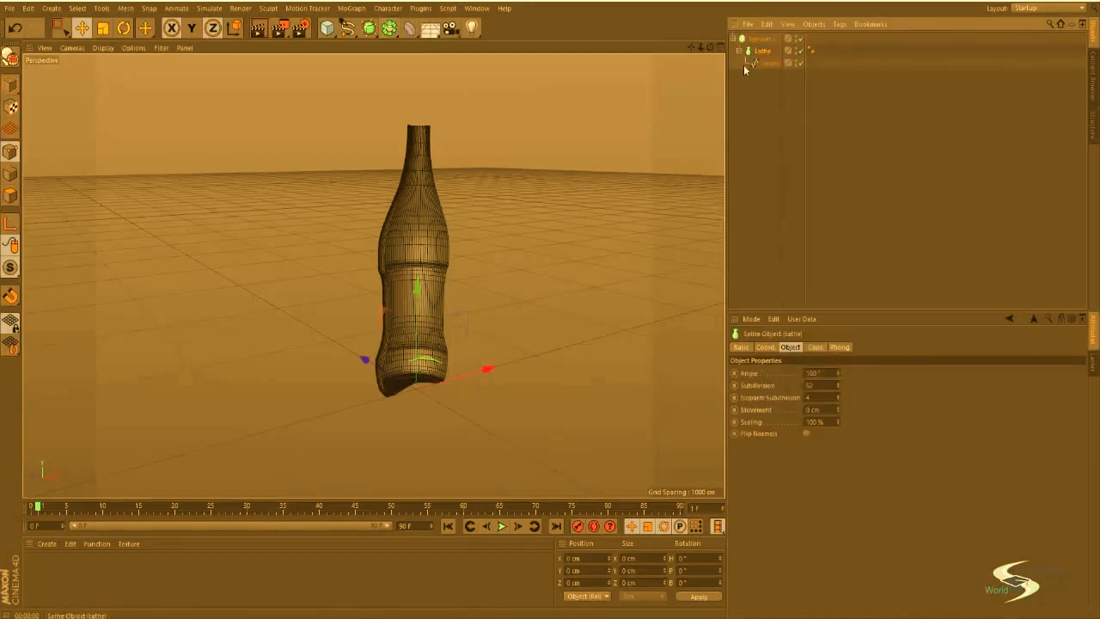
{"action": "left_click_drag", "start_coordinate": [513, 178], "coordinate": [485, 255], "text": "alt"}
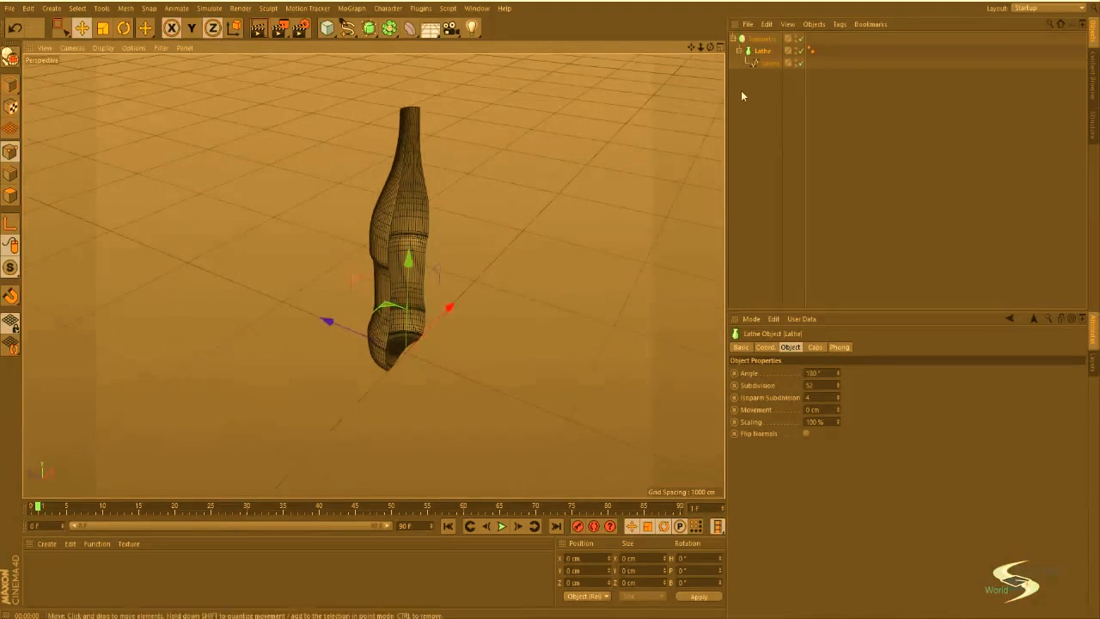
Step: Set the Symmetry object's mirror plane to XY to complete the bottle and inspect it from another angle
{"action": "left_click", "coordinate": [761, 39]}
{"action": "left_click", "coordinate": [808, 375]}
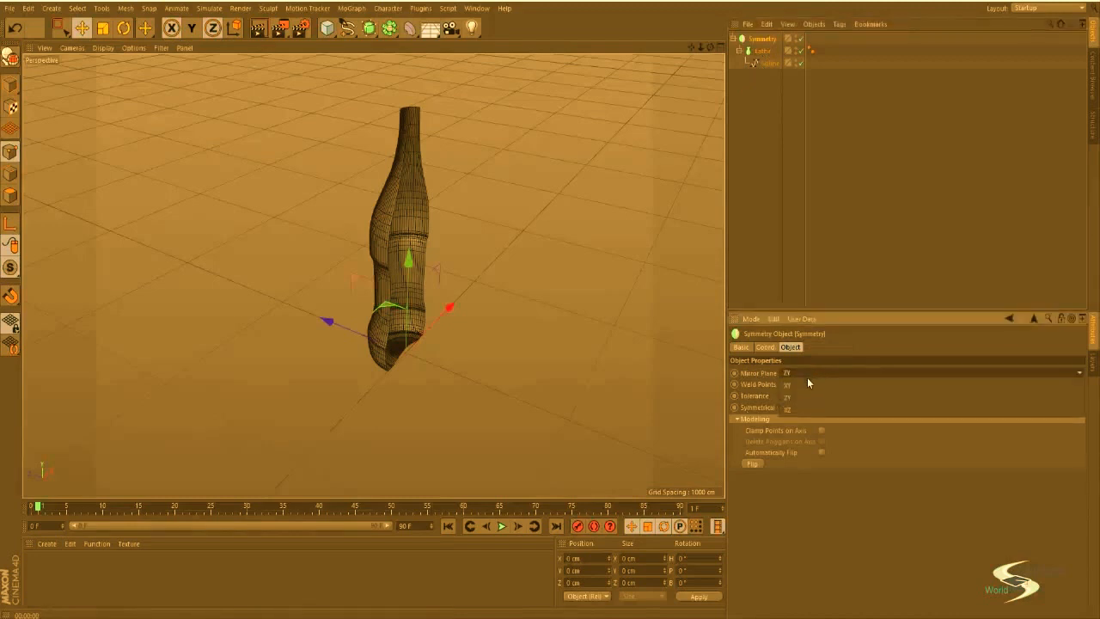
{"action": "left_click", "coordinate": [798, 410]}
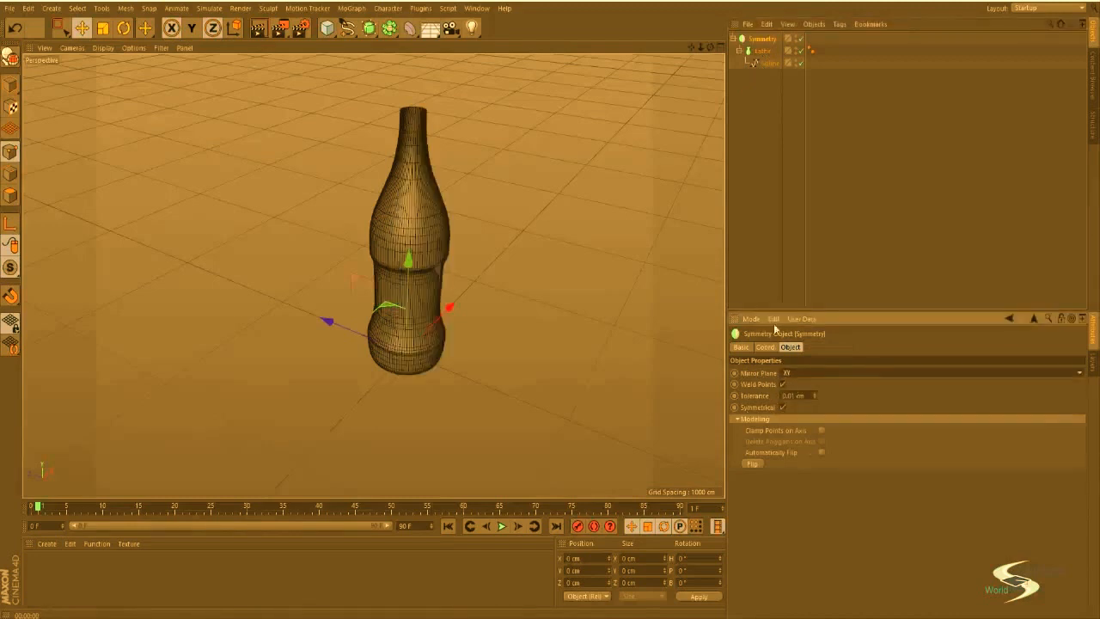
{"action": "left_click", "coordinate": [759, 214]}
{"action": "left_click_drag", "start_coordinate": [426, 214], "coordinate": [512, 258], "text": "alt"}
Step: Try reducing the Lathe's angle to 134° inside the Symmetry, and restore it to 180°
{"action": "left_click", "coordinate": [764, 52]}
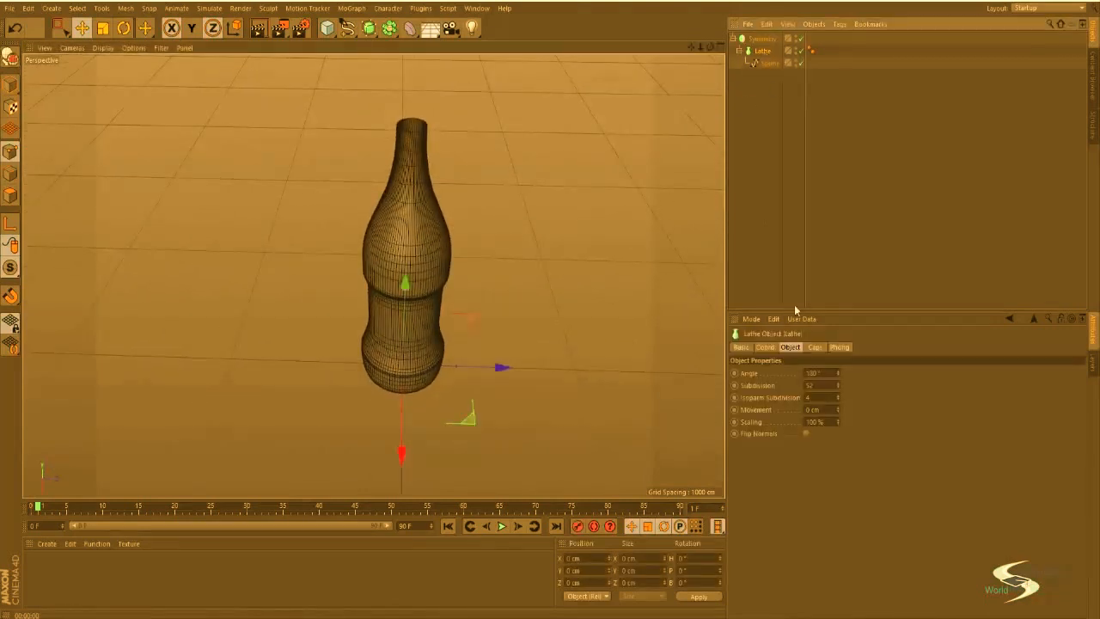
{"action": "mouse_move", "coordinate": [838, 372]}
{"action": "left_mouse_down"}
{"action": "mouse_move", "coordinate": [872, 373]}
{"action": "mouse_move", "coordinate": [826, 372]}
{"action": "left_mouse_up"}
{"action": "left_click_drag", "start_coordinate": [373, 222], "coordinate": [735, 290], "text": "alt"}
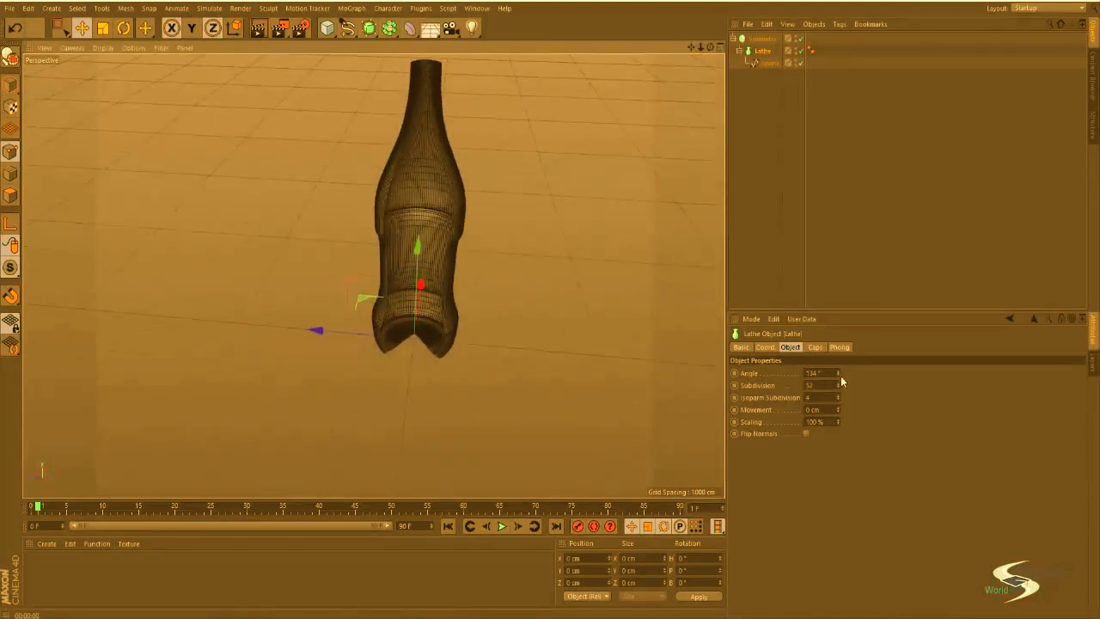
{"action": "mouse_move", "coordinate": [838, 372]}
{"action": "left_mouse_down"}
{"action": "mouse_move", "coordinate": [890, 372]}
{"action": "mouse_move", "coordinate": [843, 372]}
{"action": "mouse_move", "coordinate": [852, 372]}
{"action": "left_mouse_up"}
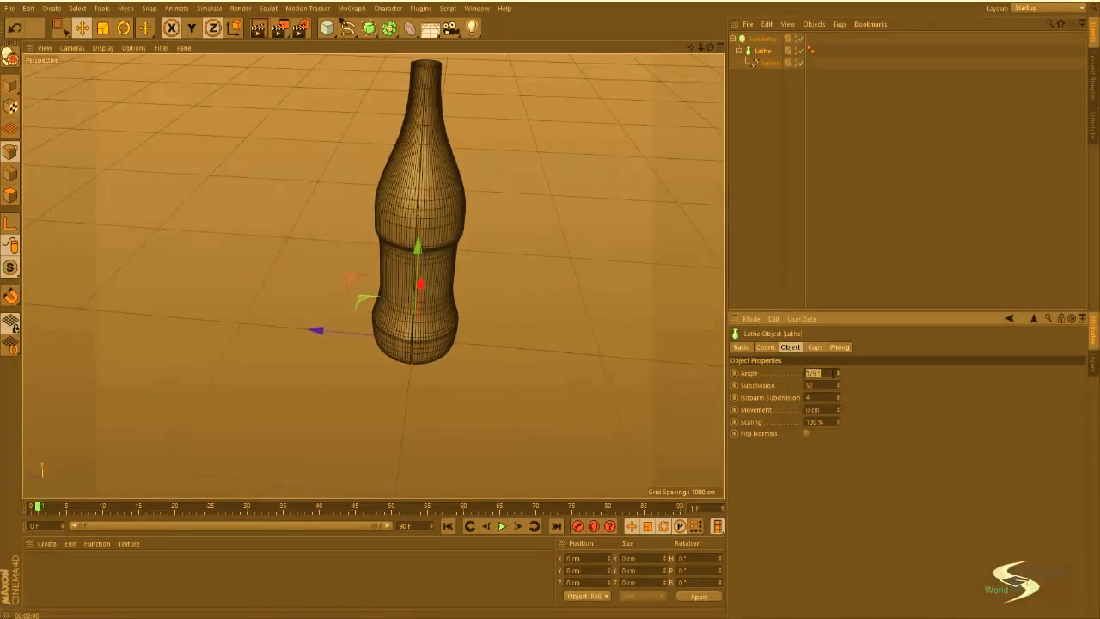
{"action": "key", "text": "Return"}
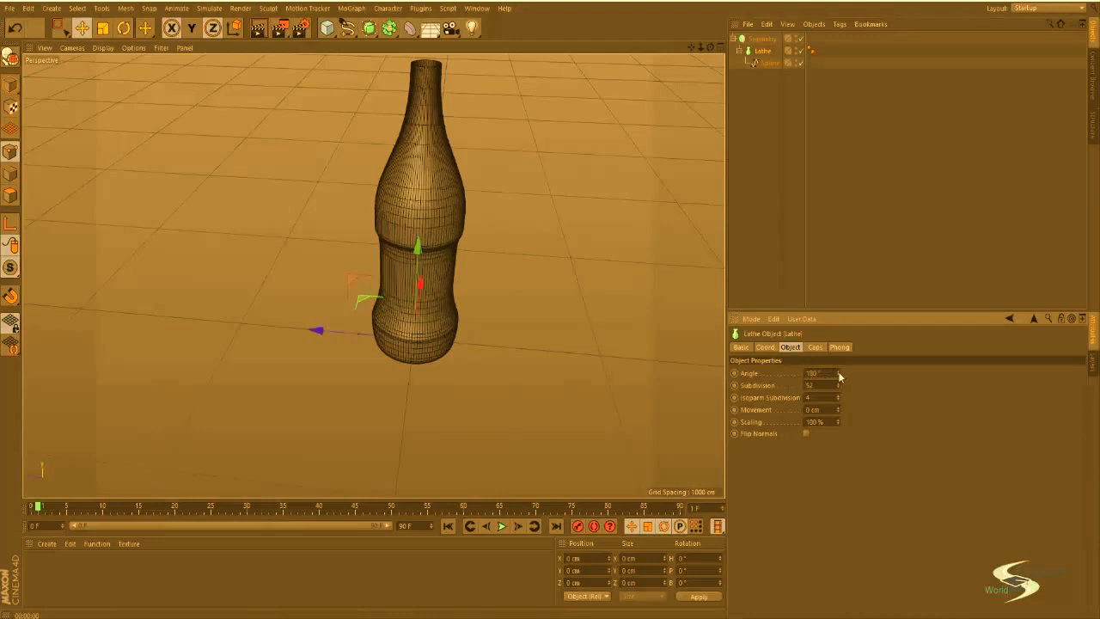
{"action": "mouse_move", "coordinate": [840, 376]}
{"action": "left_mouse_down"}
{"action": "mouse_move", "coordinate": [810, 375]}
{"action": "mouse_move", "coordinate": [838, 375]}
{"action": "left_mouse_up"}
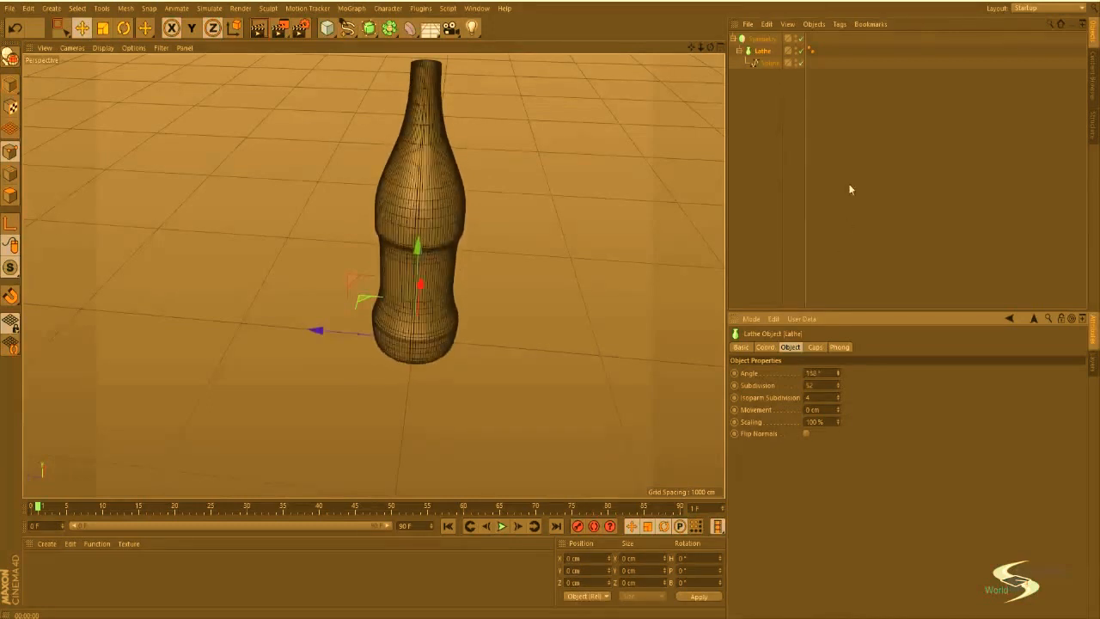
Step: Delete the Symmetry bottle with its Lathe and spline to empty the scene
{"action": "left_click_drag", "start_coordinate": [850, 185], "coordinate": [754, 36]}
{"action": "key", "text": "Delete"}
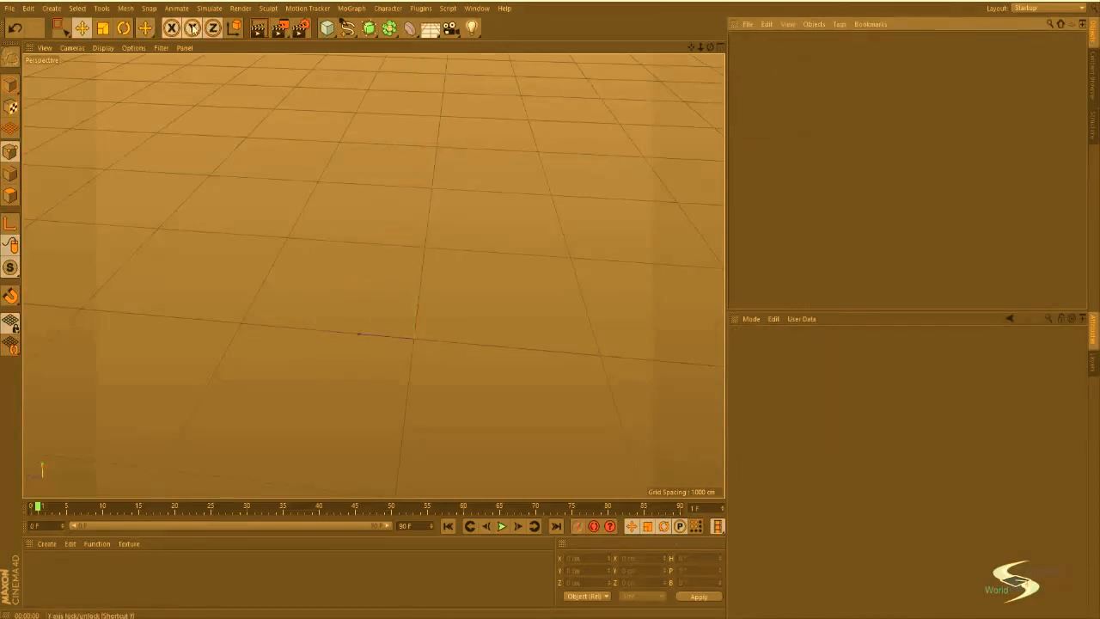
{"action": "left_click_drag", "start_coordinate": [375, 25], "coordinate": [546, 29]}
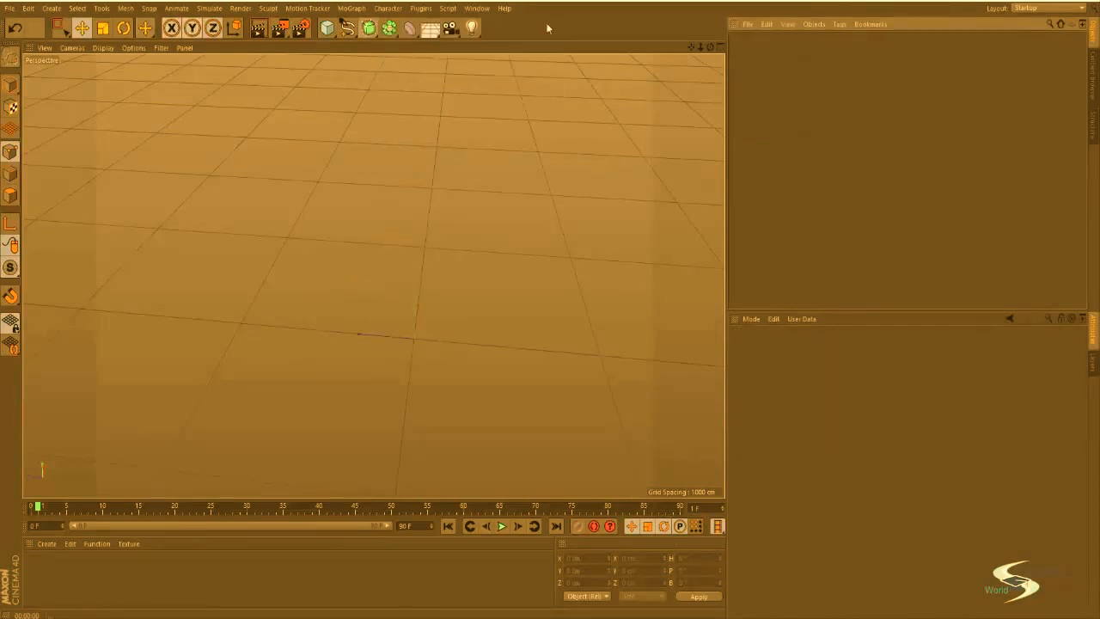
Step: Draw an open, winding Cubic spline with one wide loop across the ground in the Perspective view
{"action": "left_click_drag", "start_coordinate": [347, 25], "coordinate": [514, 19]}
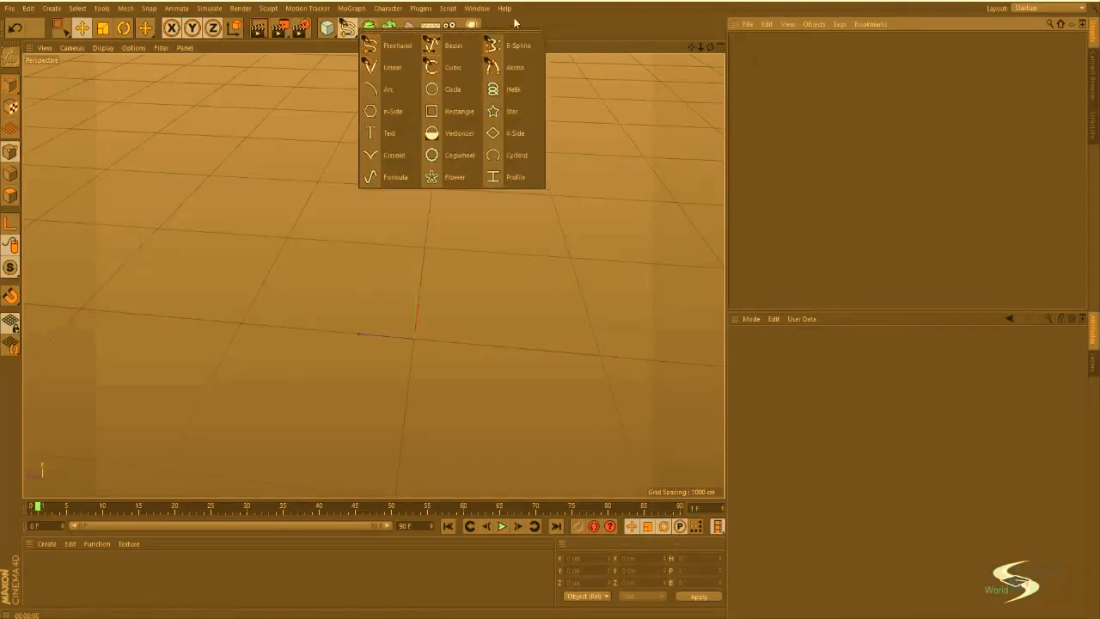
{"action": "left_click_drag", "start_coordinate": [462, 45], "coordinate": [452, 68]}
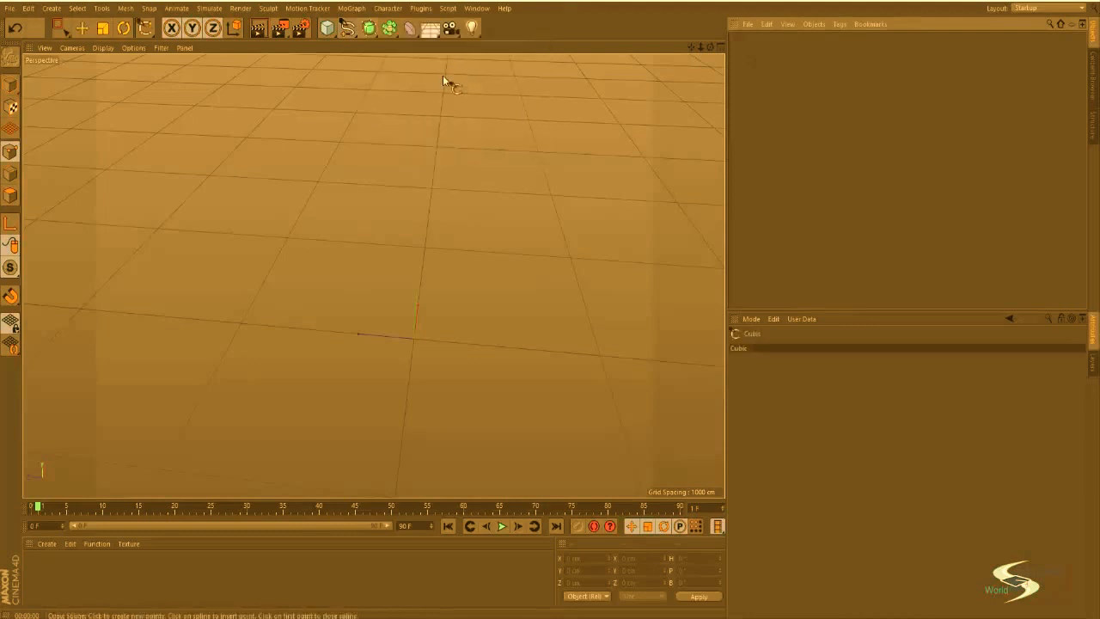
{"action": "left_click", "coordinate": [412, 133]}
{"action": "left_click", "coordinate": [298, 205]}
{"action": "left_click", "coordinate": [345, 386]}
{"action": "left_click", "coordinate": [212, 446]}
{"action": "scroll", "coordinate": [331, 411], "scroll_direction": "down", "scroll_amount": 3}
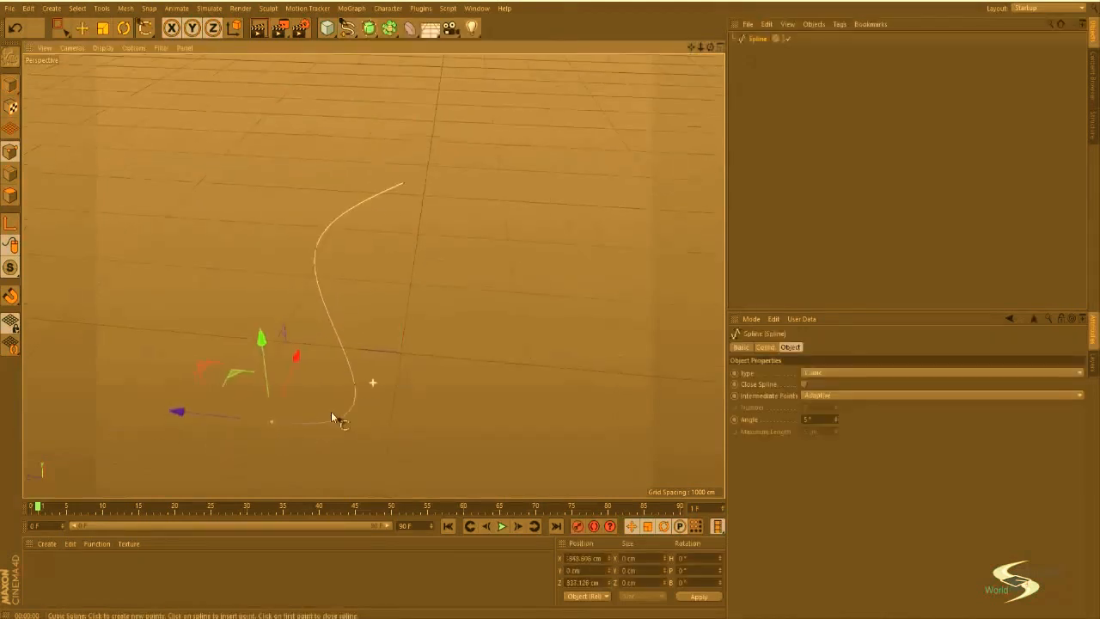
{"action": "middle_click_drag", "start_coordinate": [331, 411], "coordinate": [443, 233], "text": "alt"}
{"action": "left_click", "coordinate": [448, 230]}
{"action": "left_click", "coordinate": [604, 198]}
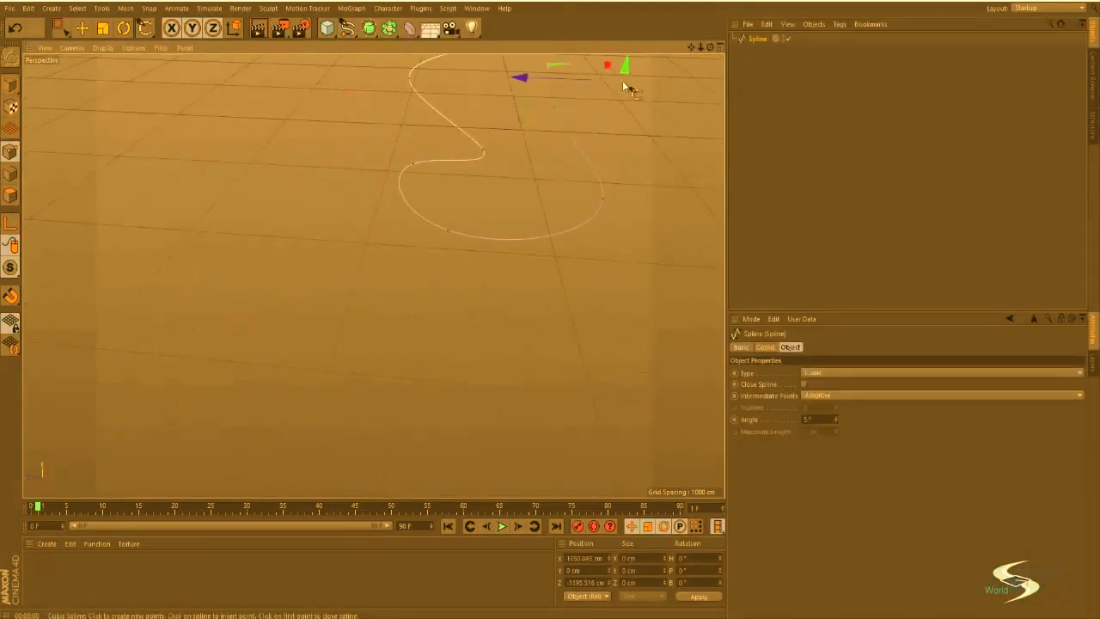
{"action": "middle_click_drag", "start_coordinate": [623, 83], "coordinate": [551, 207], "text": "alt"}
{"action": "left_click", "coordinate": [409, 207]}
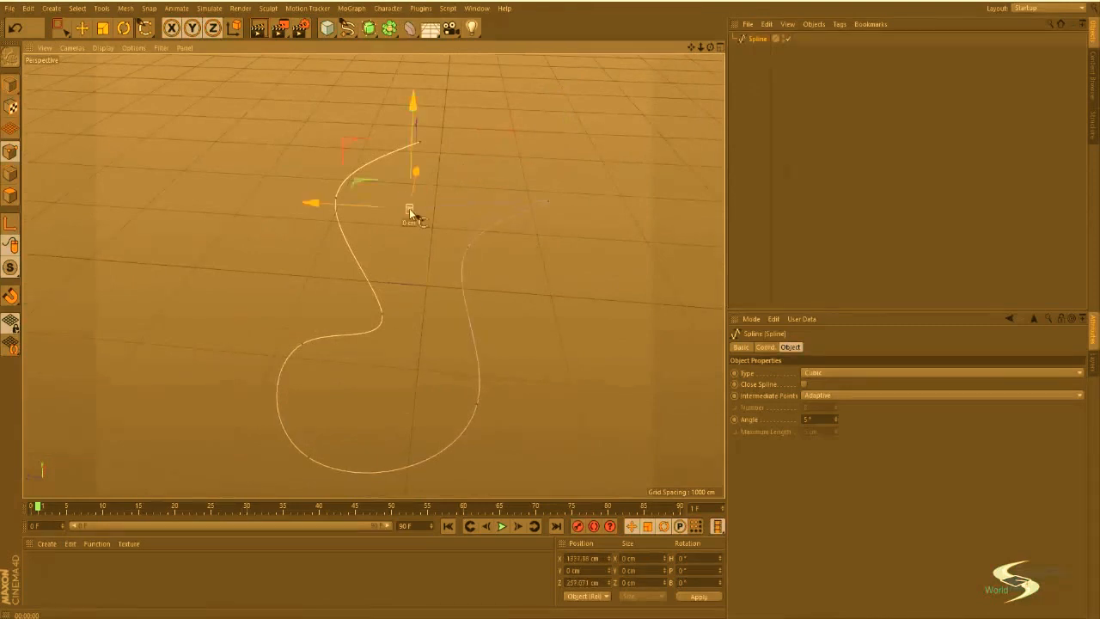
{"action": "key", "text": "ctrl+z"}
{"action": "left_click", "coordinate": [516, 153]}
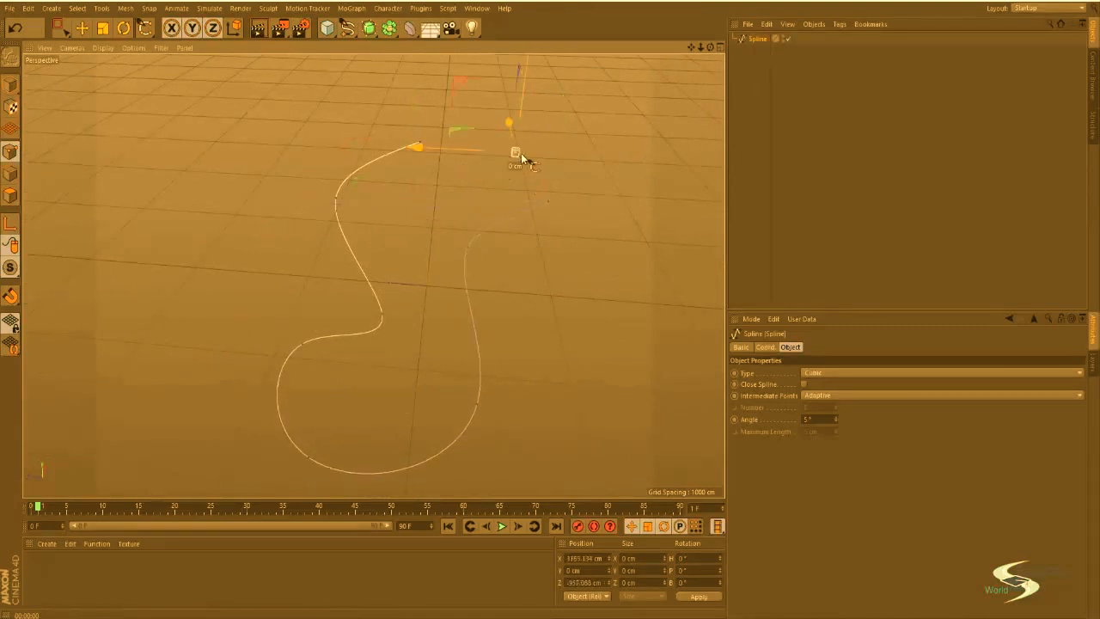
{"action": "key", "text": "e"}
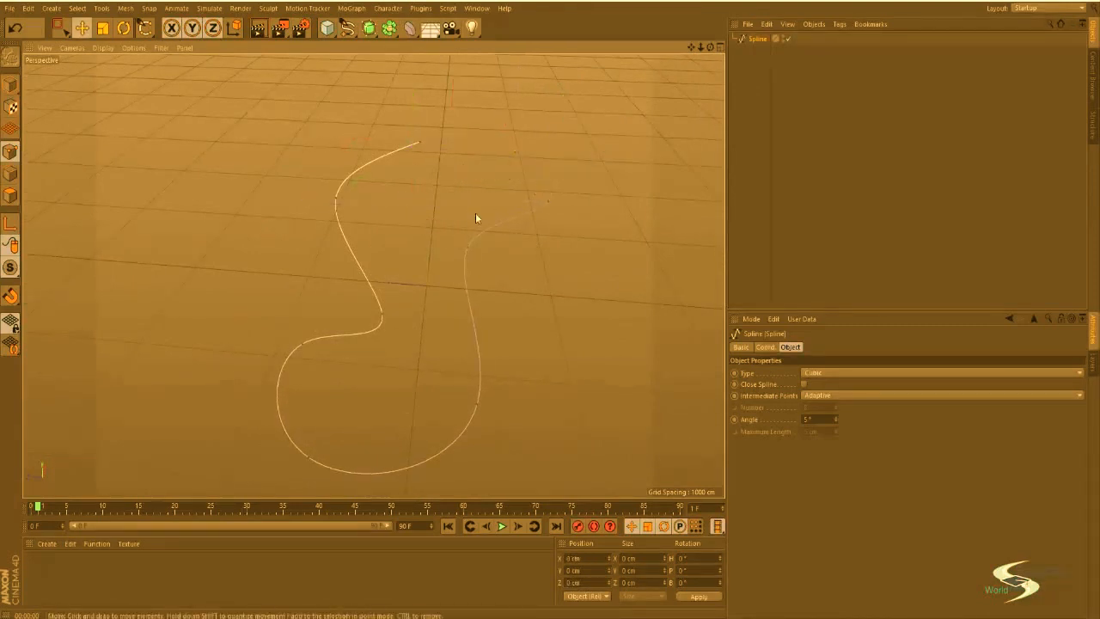
Step: Add a Plane object and scale it up until it extends beneath the whole spline
{"action": "left_click_drag", "start_coordinate": [476, 221], "coordinate": [487, 126], "text": "alt"}
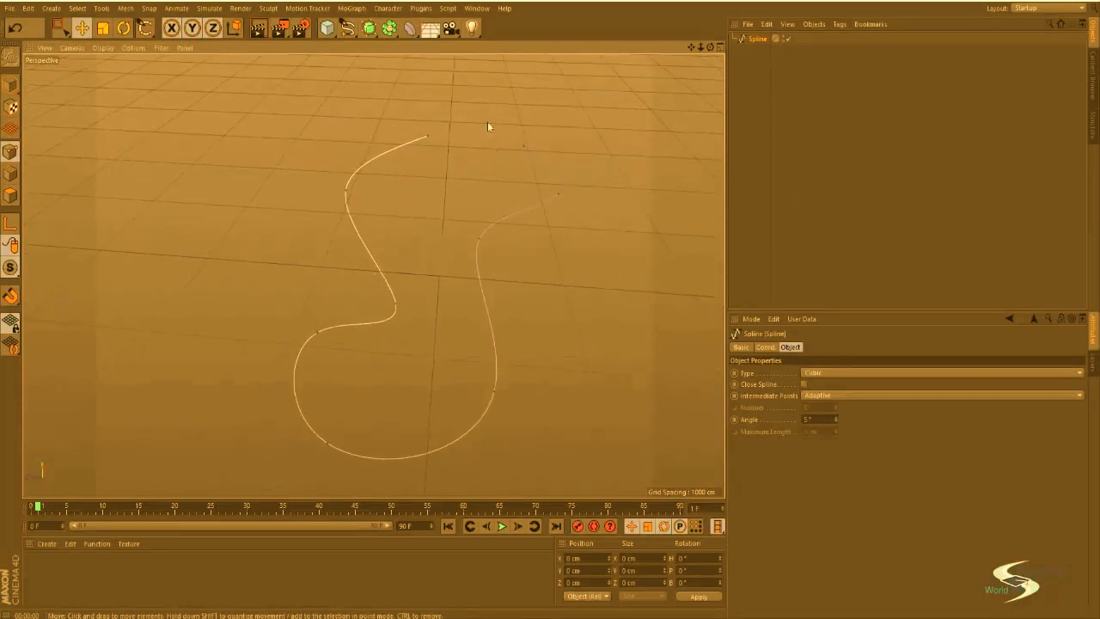
{"action": "left_click", "coordinate": [433, 31]}
{"action": "left_click", "coordinate": [327, 28]}
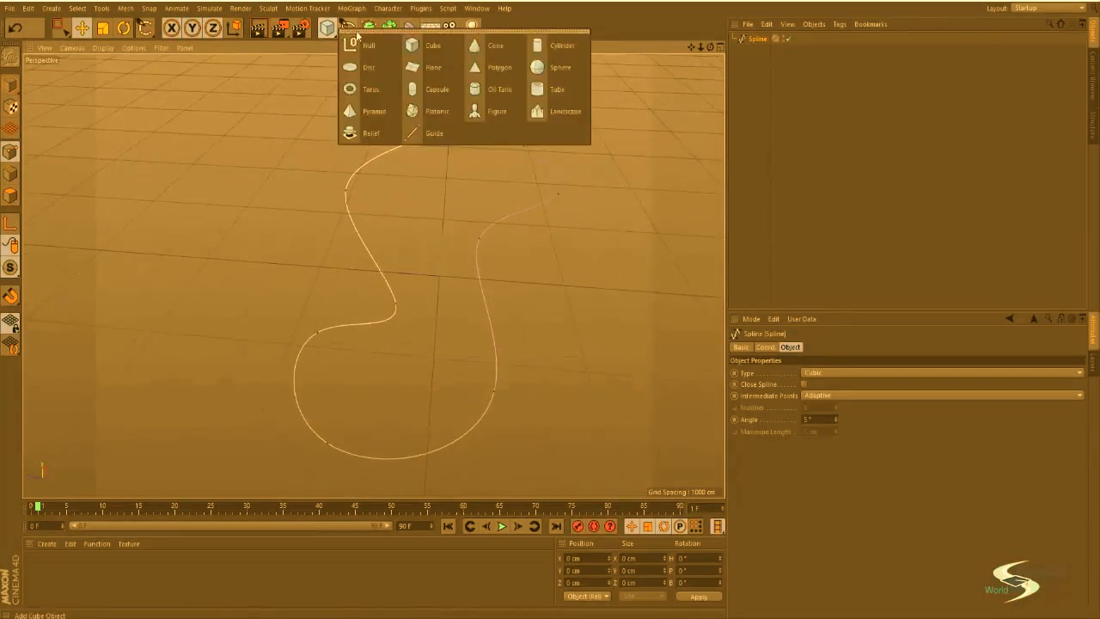
{"action": "left_click", "coordinate": [433, 67]}
{"action": "key", "text": "t"}
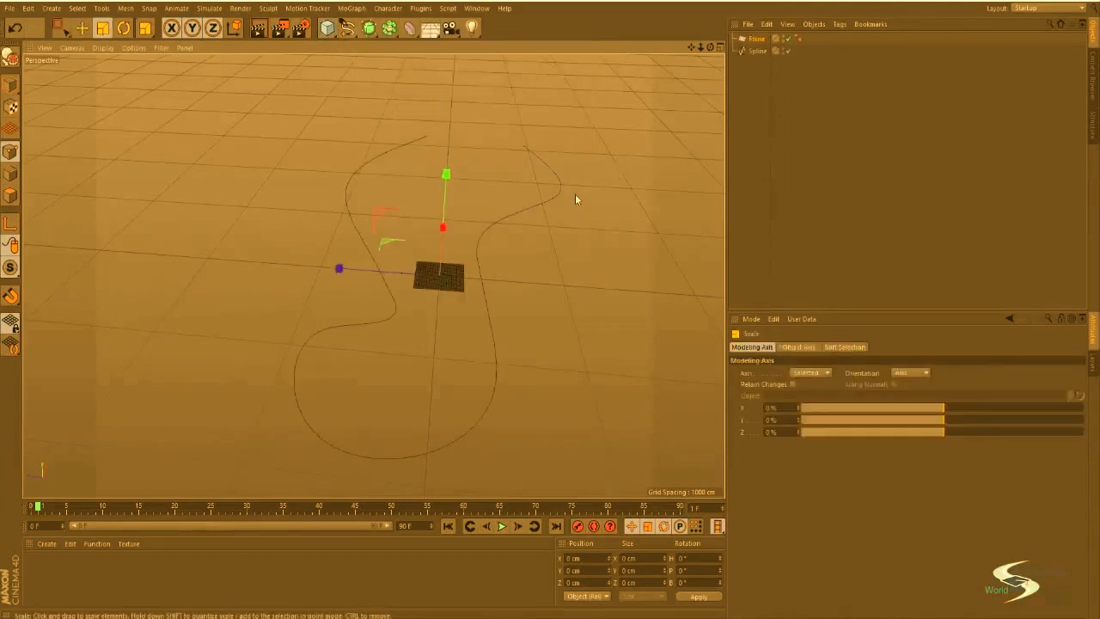
{"action": "left_click_drag", "start_coordinate": [578, 196], "coordinate": [114, 379]}
{"action": "key", "text": "e"}
{"action": "left_click_drag", "start_coordinate": [421, 289], "coordinate": [563, 251]}
Step: Select all points of the spline and flatten them to a Y size of 0 cm
{"action": "left_click_drag", "start_coordinate": [373, 275], "coordinate": [525, 279], "text": "alt"}
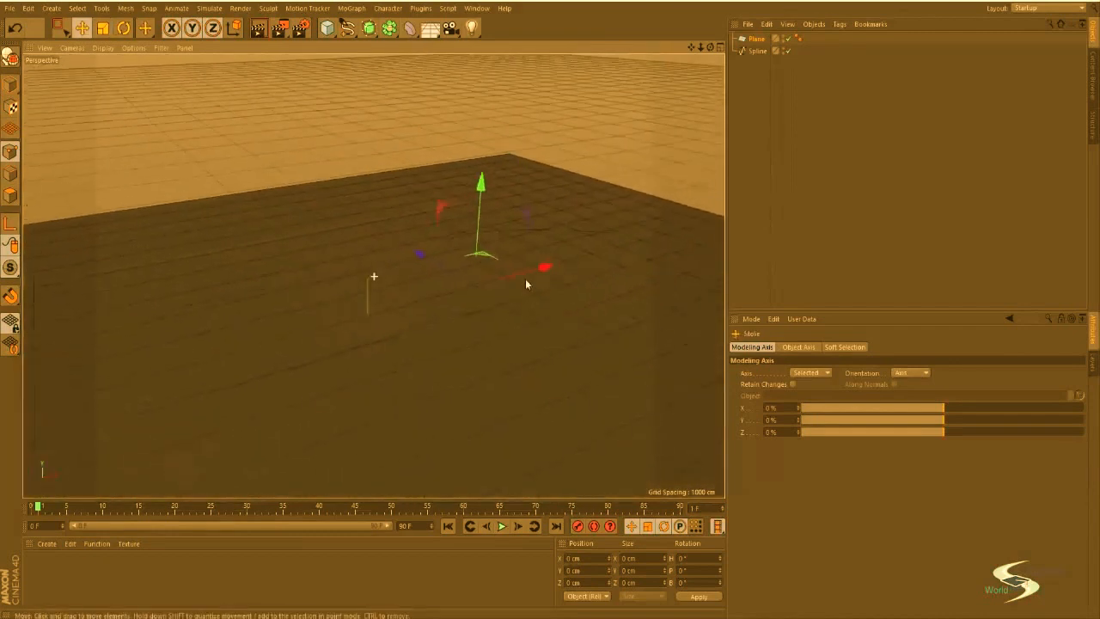
{"action": "left_click_drag", "start_coordinate": [478, 320], "coordinate": [528, 292], "text": "alt"}
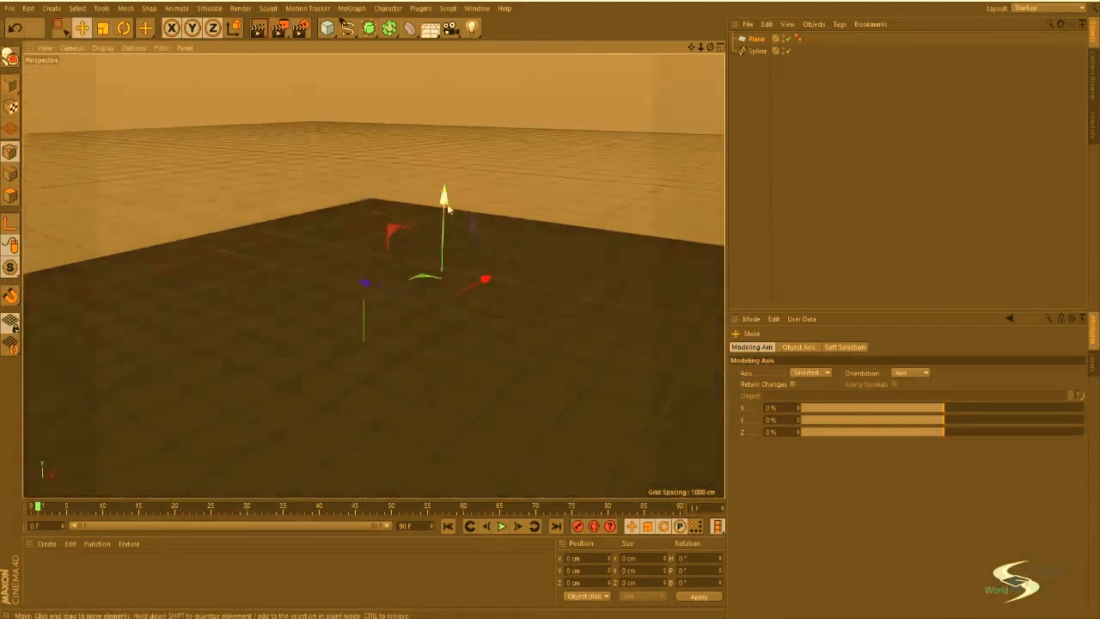
{"action": "left_click_drag", "start_coordinate": [603, 178], "coordinate": [695, 185], "text": "alt"}
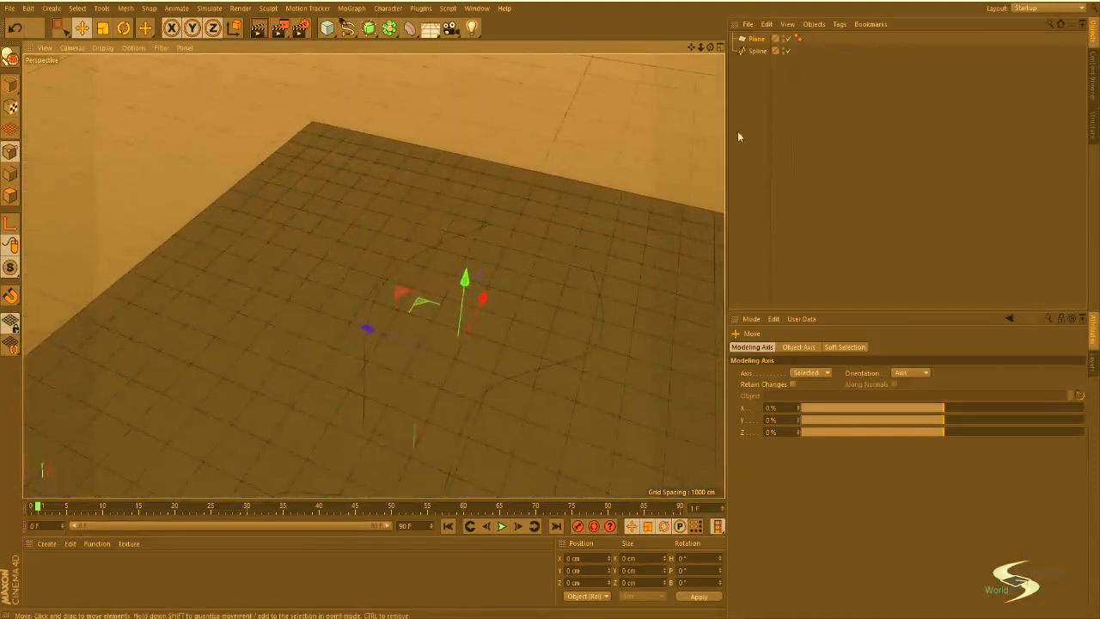
{"action": "mouse_move", "coordinate": [550, 232]}
{"action": "left_mouse_down", "text": "alt"}
{"action": "mouse_move", "coordinate": [489, 272]}
{"action": "mouse_move", "coordinate": [545, 192]}
{"action": "mouse_move", "coordinate": [491, 275]}
{"action": "mouse_move", "coordinate": [519, 255]}
{"action": "mouse_move", "coordinate": [538, 141]}
{"action": "mouse_move", "coordinate": [557, 123]}
{"action": "mouse_move", "coordinate": [525, 192]}
{"action": "mouse_move", "coordinate": [431, 240]}
{"action": "left_mouse_up", "text": "alt"}
{"action": "left_click", "coordinate": [757, 52]}
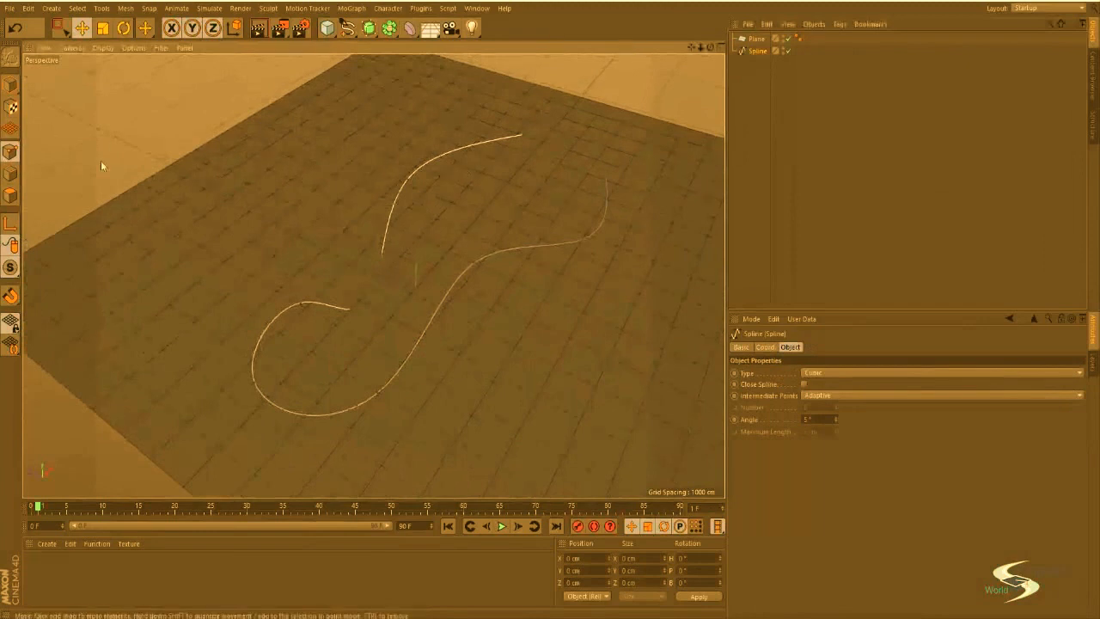
{"action": "key", "text": "0"}
{"action": "left_click_drag", "start_coordinate": [158, 88], "coordinate": [514, 320]}
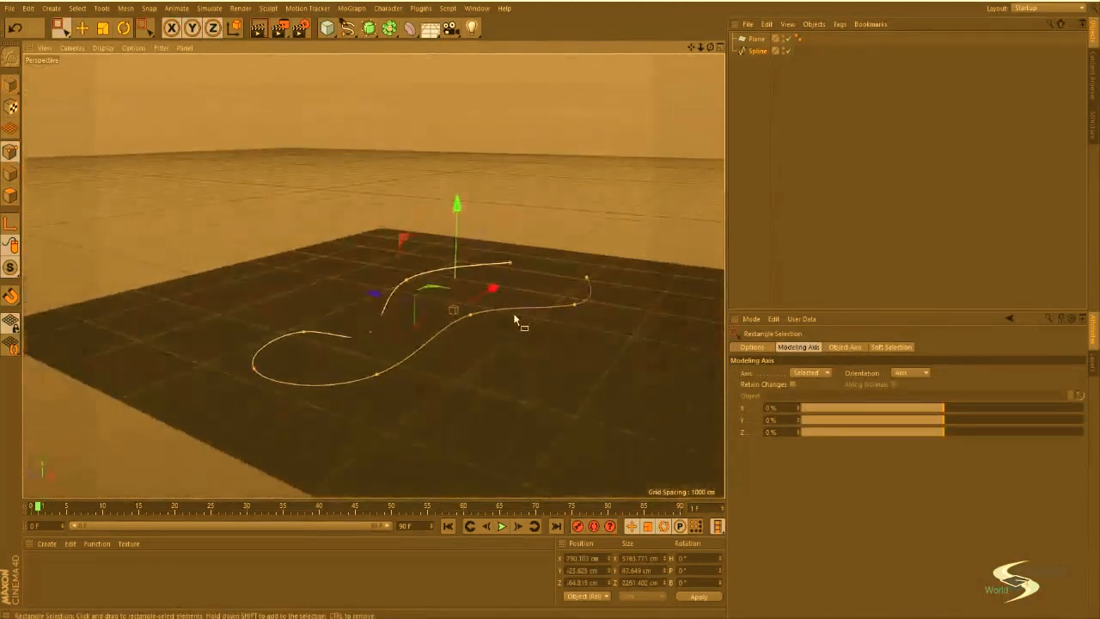
{"action": "key", "text": "t"}
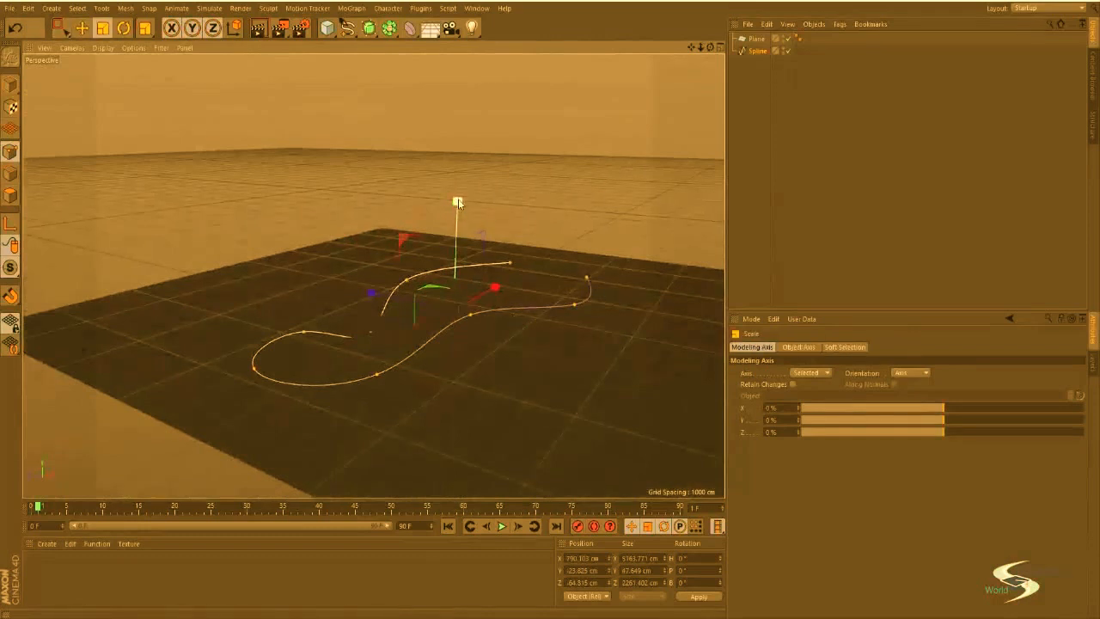
{"action": "left_click_drag", "start_coordinate": [458, 201], "coordinate": [450, 306]}
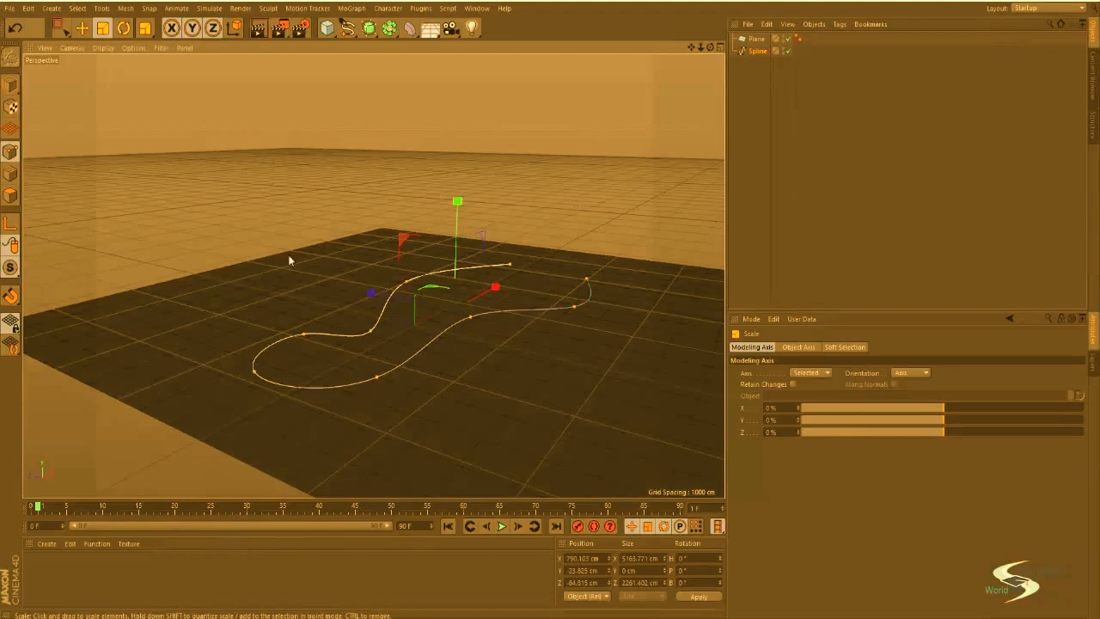
Step: Move the flattened spline points slightly up along Y so the curve lies just above the plane
{"action": "left_click_drag", "start_coordinate": [512, 291], "coordinate": [529, 251], "text": "alt"}
{"action": "key", "text": "e"}
{"action": "left_click_drag", "start_coordinate": [441, 177], "coordinate": [443, 175]}
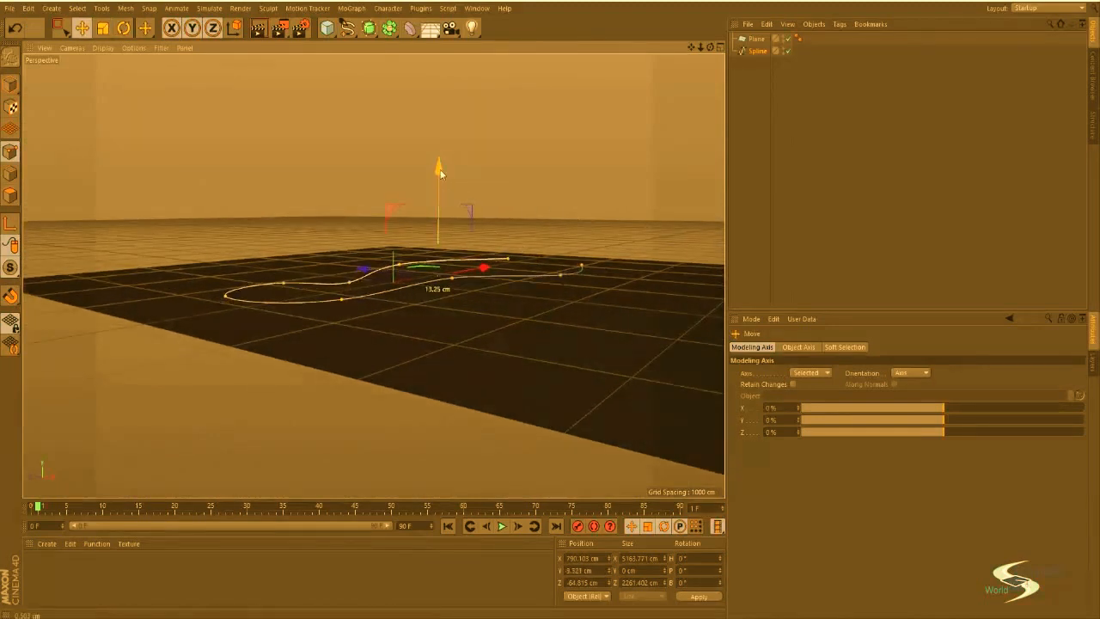
{"action": "left_click", "coordinate": [586, 189]}
{"action": "left_click", "coordinate": [745, 164]}
{"action": "left_click_drag", "start_coordinate": [524, 215], "coordinate": [369, 174], "text": "alt"}
Step: Add a Sweep generator and make the winding spline its child
{"action": "left_click", "coordinate": [749, 52]}
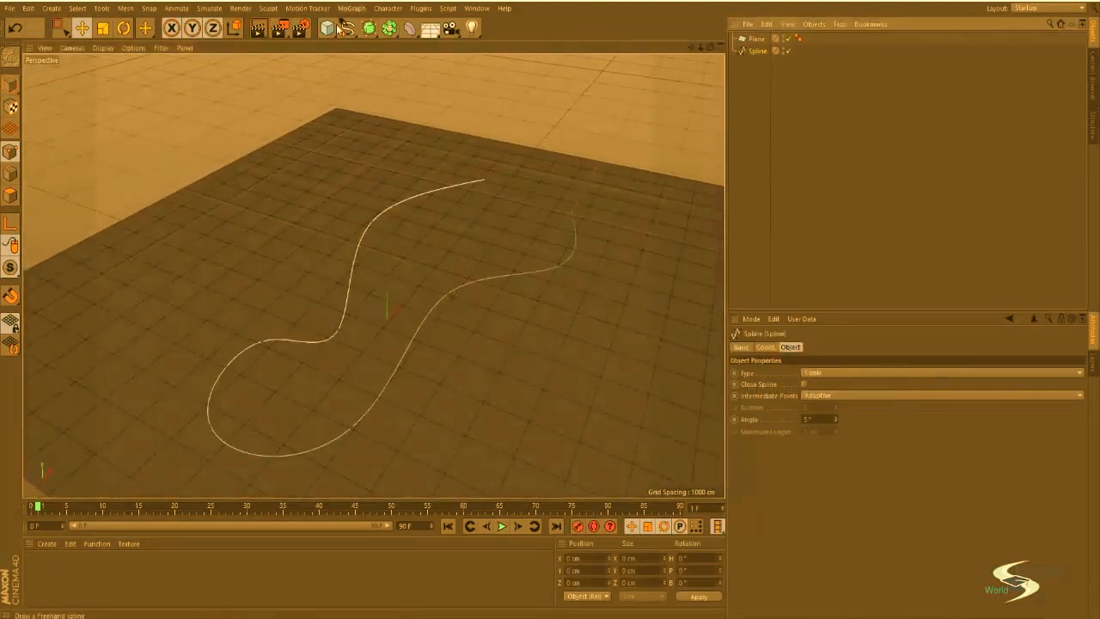
{"action": "left_click_drag", "start_coordinate": [369, 28], "coordinate": [423, 86]}
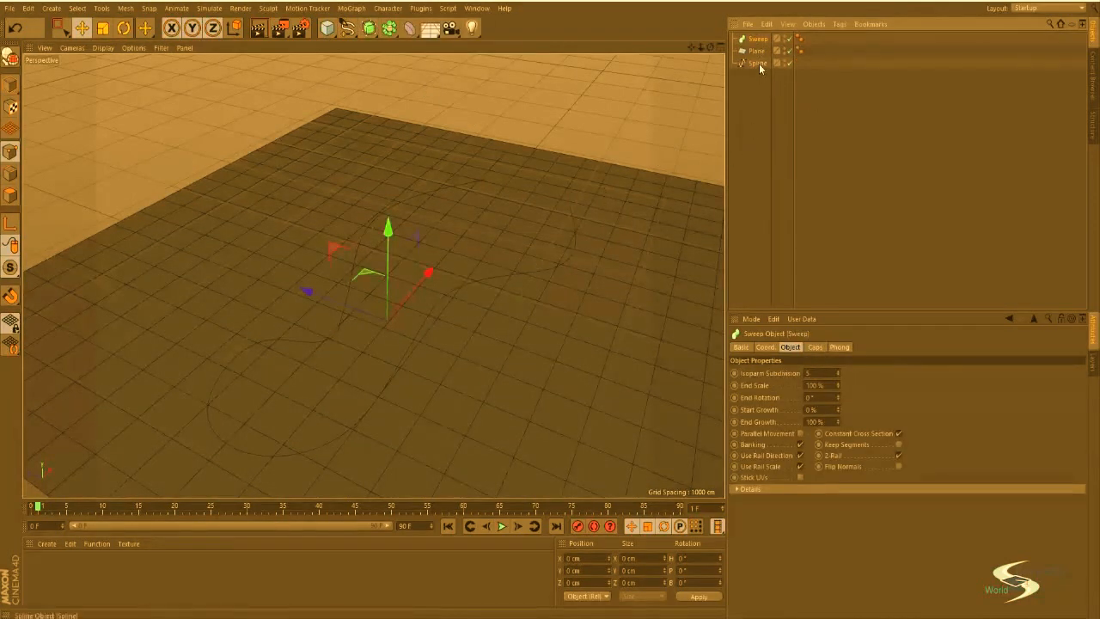
{"action": "left_click_drag", "start_coordinate": [763, 40], "coordinate": [761, 41]}
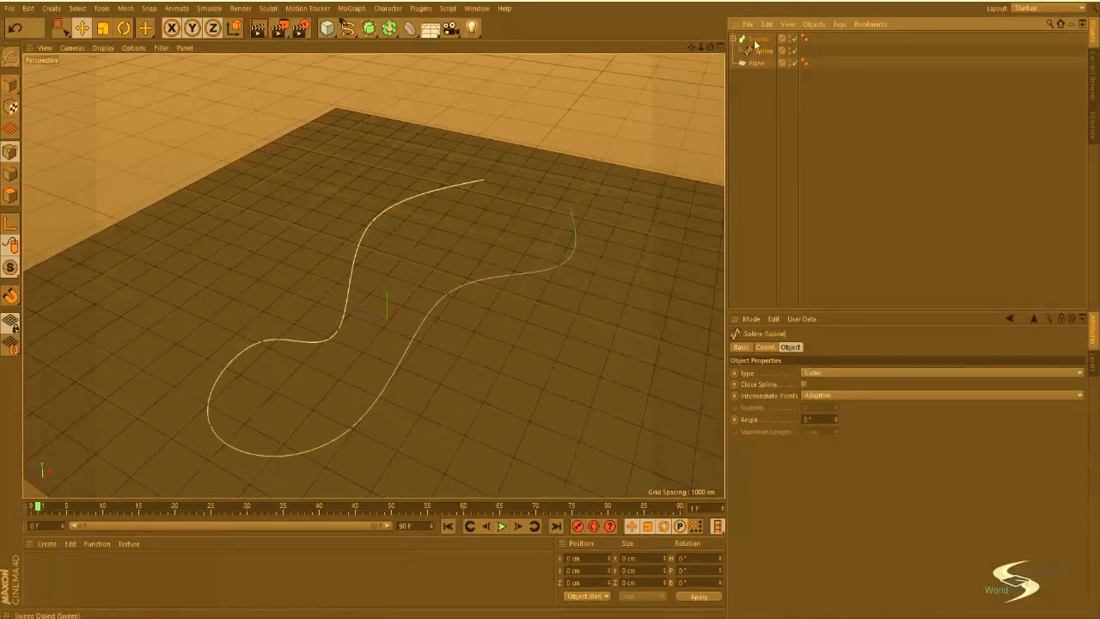
Step: Add a Circle spline and nest it in the Sweep generator above the path spline as the tube's profile
{"action": "left_click", "coordinate": [347, 28]}
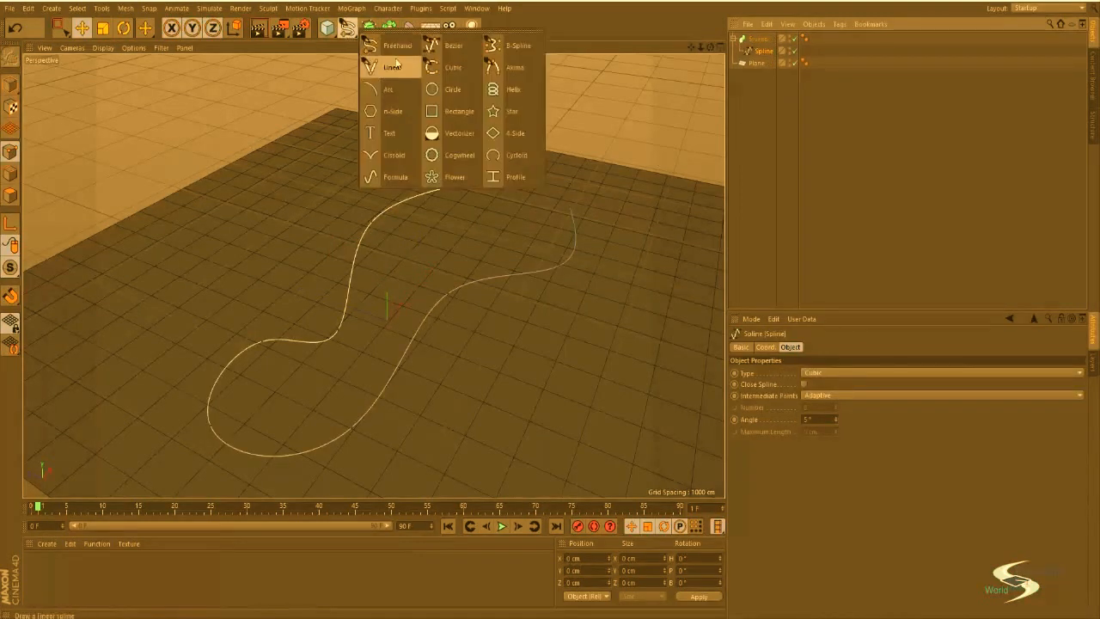
{"action": "left_click", "coordinate": [448, 96]}
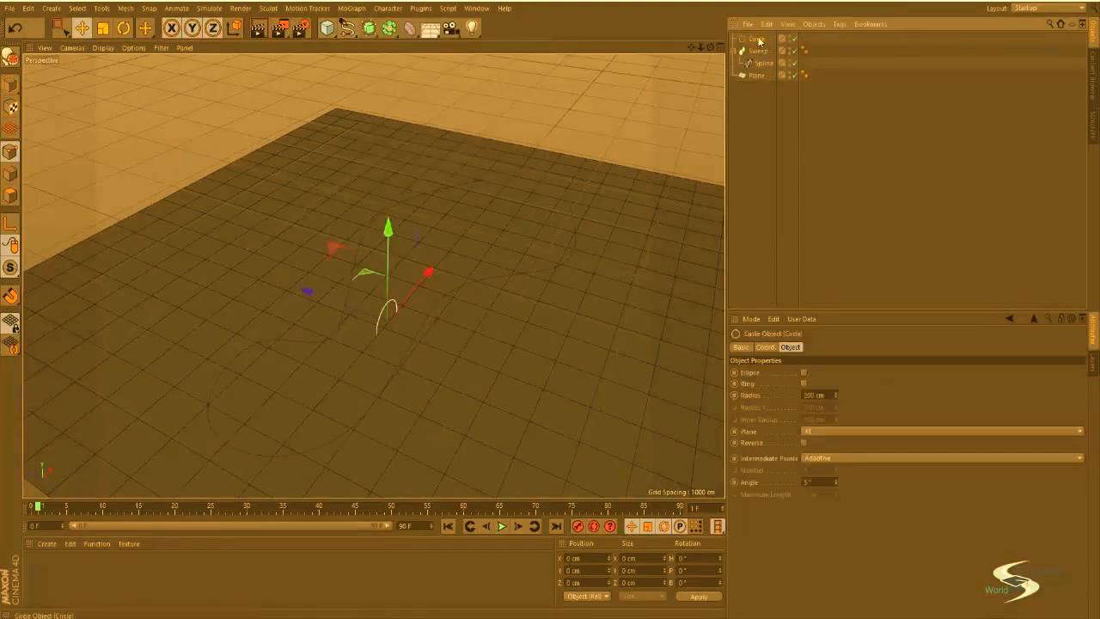
{"action": "left_click_drag", "start_coordinate": [759, 56], "coordinate": [757, 58]}
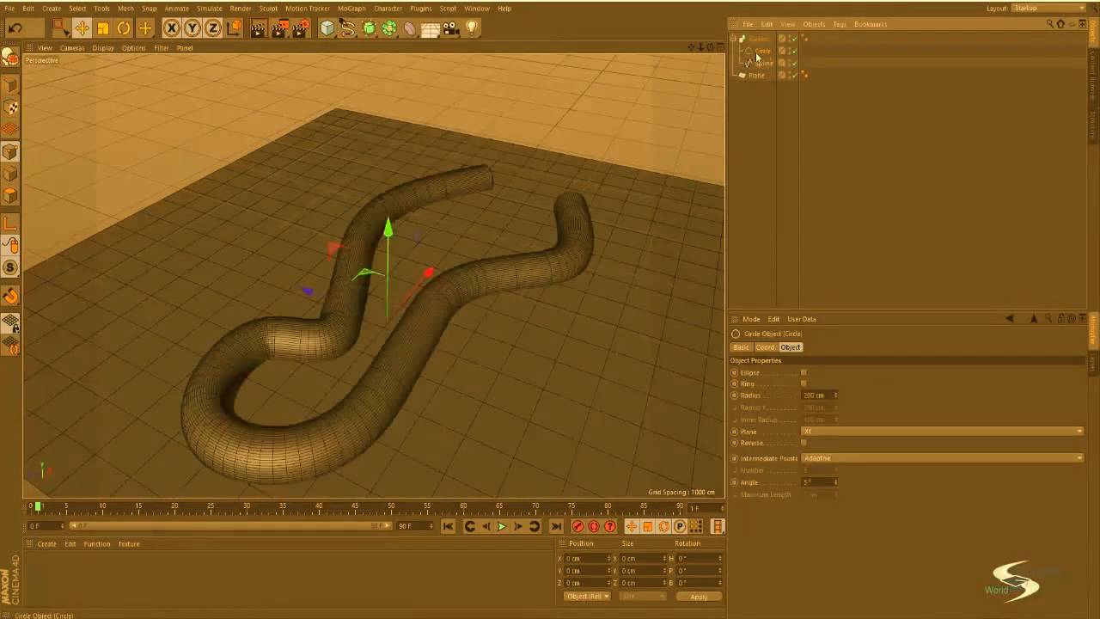
{"action": "left_click", "coordinate": [758, 112]}
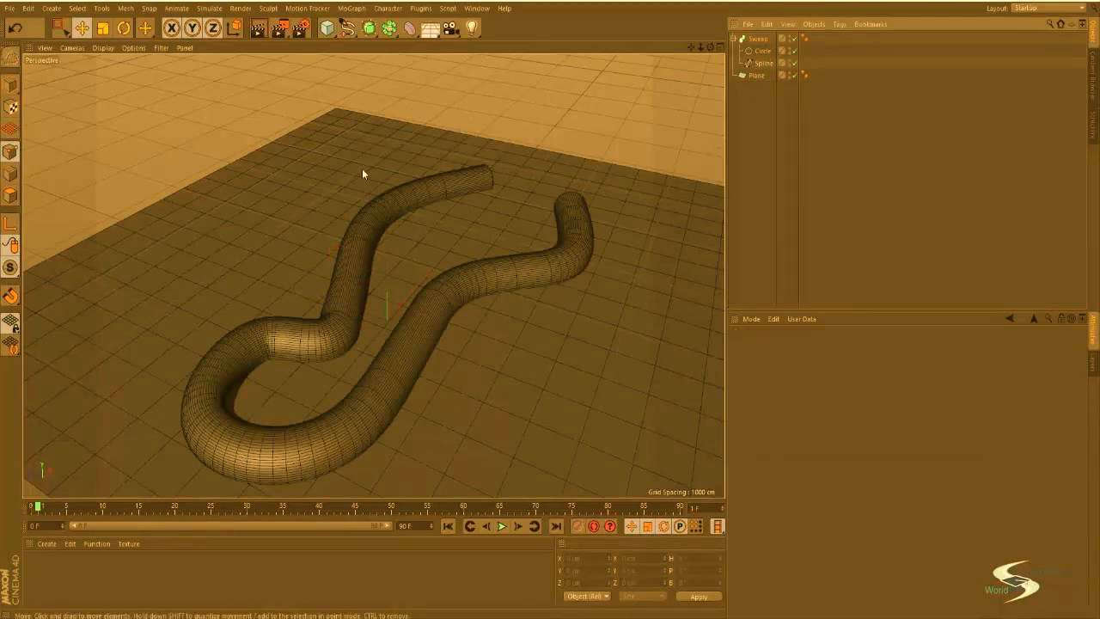
{"action": "mouse_move", "coordinate": [324, 257]}
{"action": "left_mouse_down", "text": "alt"}
{"action": "mouse_move", "coordinate": [300, 364]}
{"action": "mouse_move", "coordinate": [315, 301]}
{"action": "mouse_move", "coordinate": [308, 251]}
{"action": "left_mouse_up", "text": "alt"}
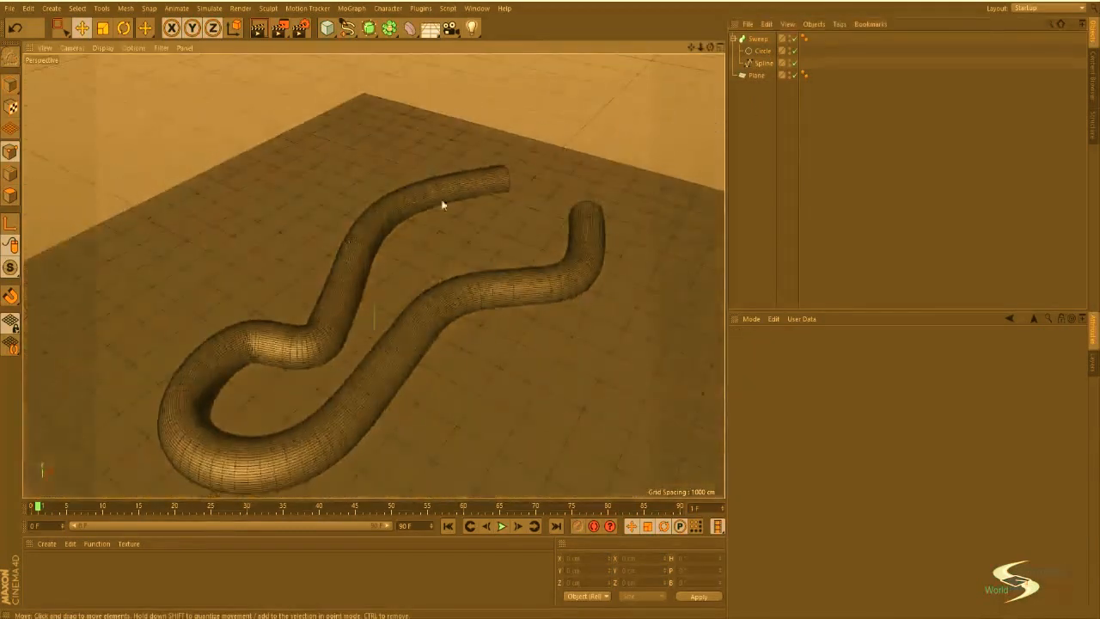
Step: Reduce the radius of the Circle profile to 25 cm to make the swept tube thin
{"action": "left_click", "coordinate": [760, 51]}
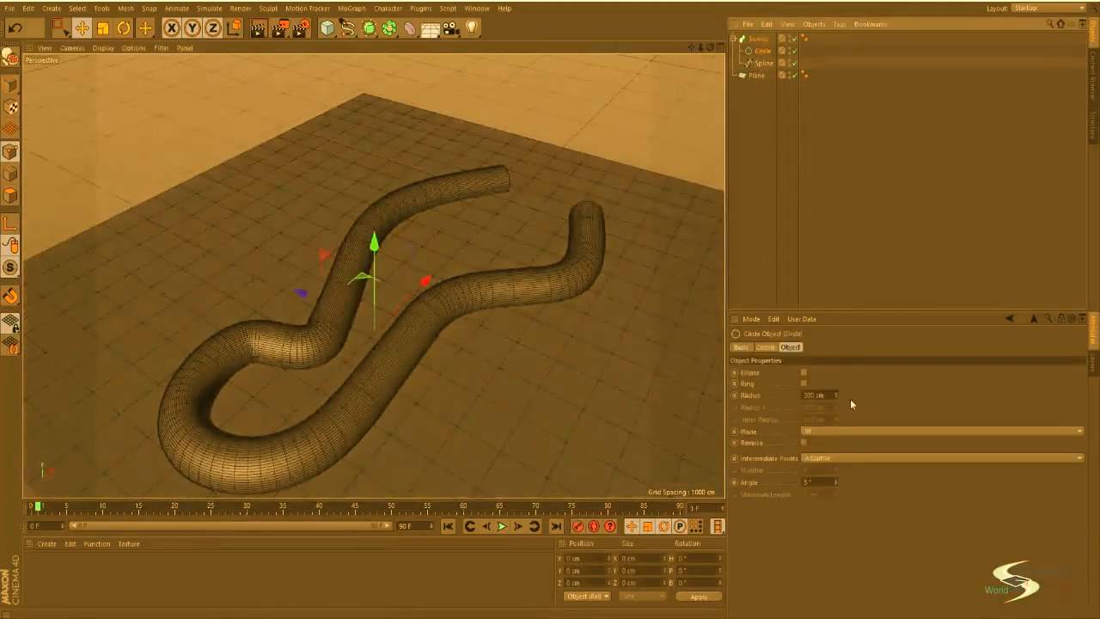
{"action": "left_click_drag", "start_coordinate": [835, 397], "coordinate": [834, 448]}
{"action": "right_click_drag", "start_coordinate": [527, 280], "coordinate": [720, 270], "text": "alt"}
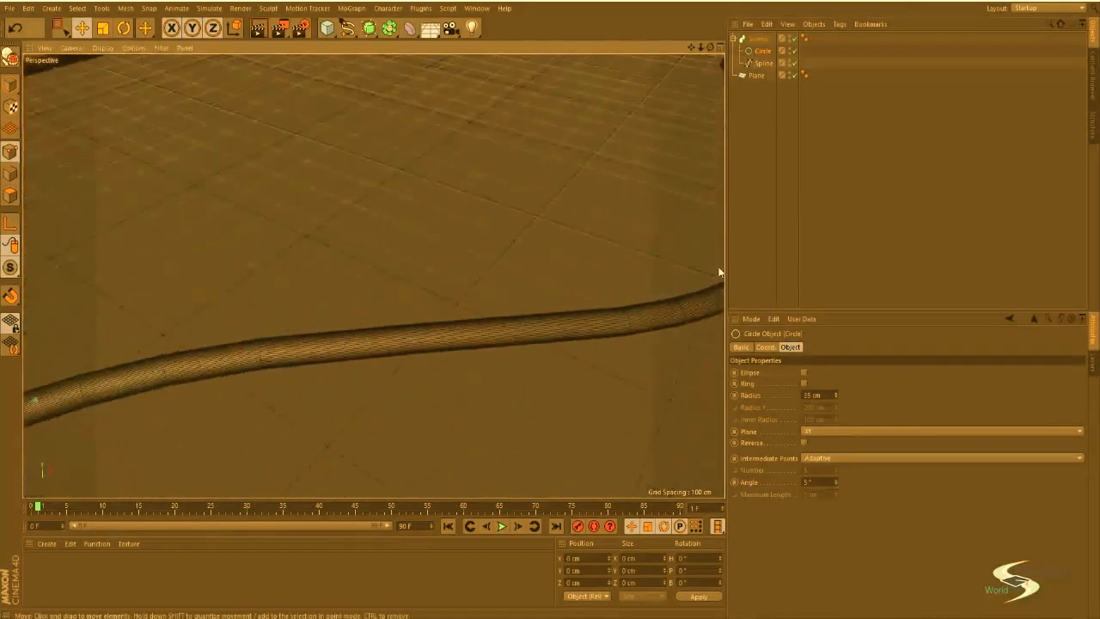
Step: Set the Circle profile's intermediate points to Uniform and lower their number for a coarser tube
{"action": "left_click", "coordinate": [758, 38]}
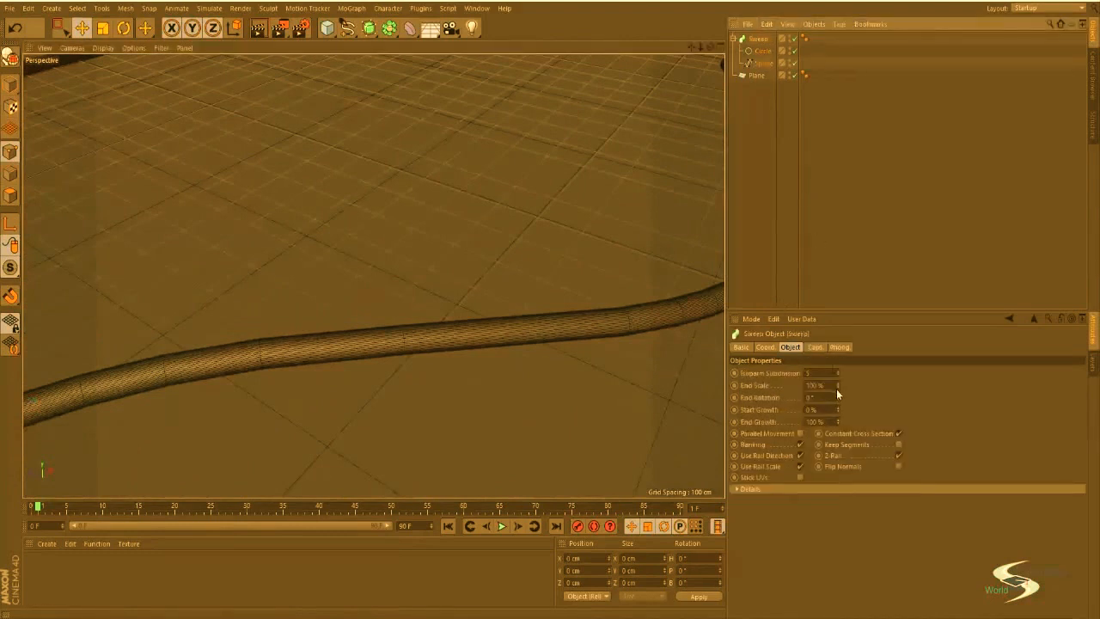
{"action": "left_click", "coordinate": [760, 52]}
{"action": "left_click", "coordinate": [815, 459]}
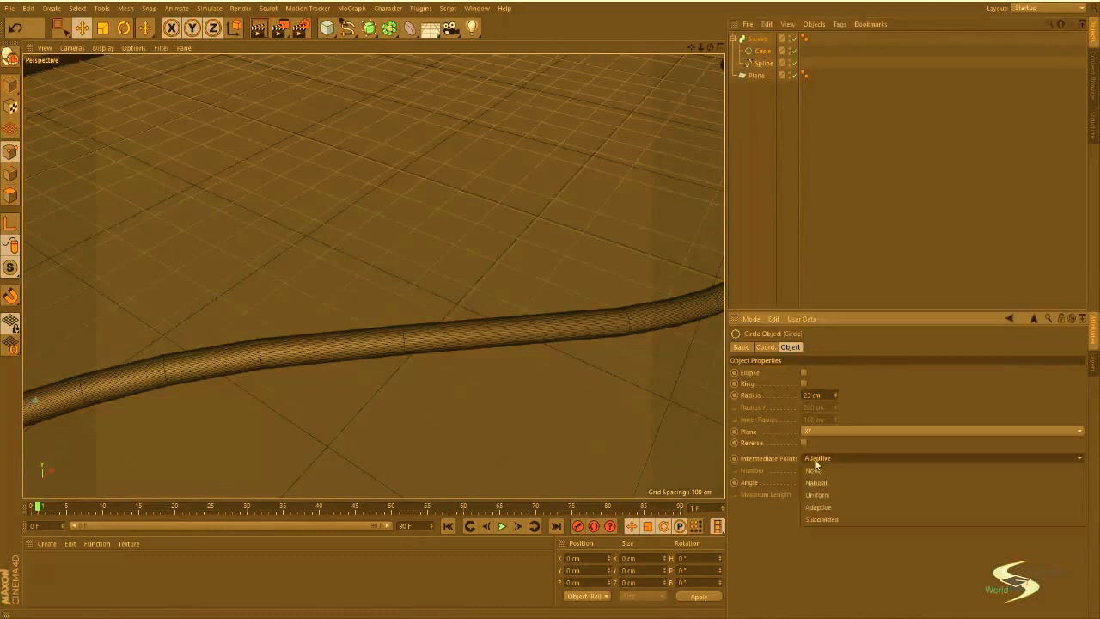
{"action": "left_click", "coordinate": [824, 494]}
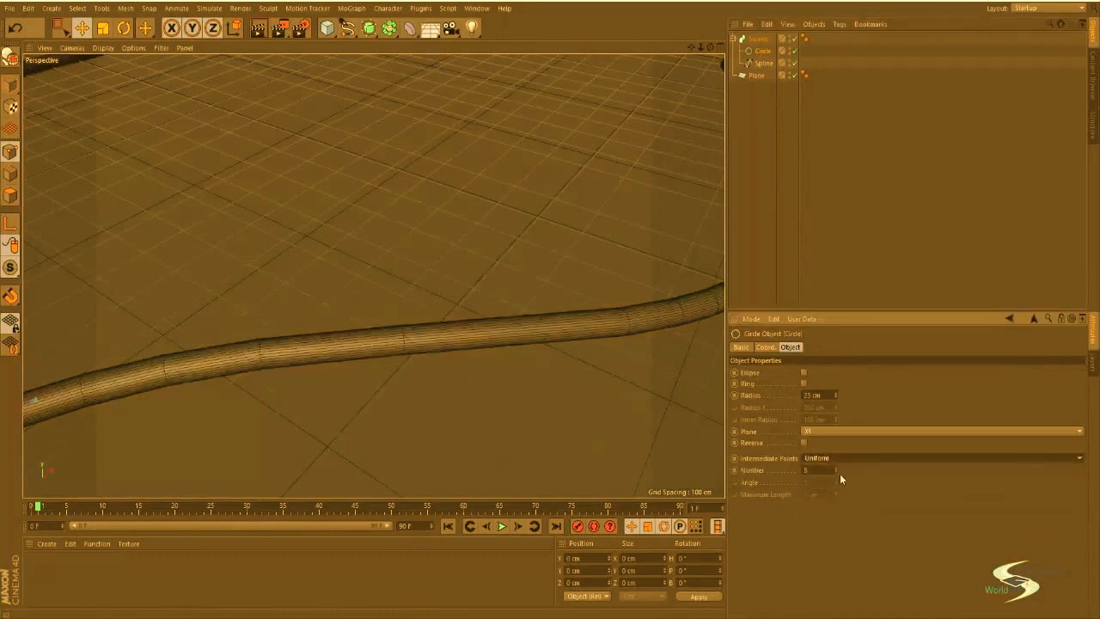
{"action": "mouse_move", "coordinate": [840, 474]}
{"action": "left_mouse_down"}
{"action": "mouse_move", "coordinate": [838, 490]}
{"action": "mouse_move", "coordinate": [837, 467]}
{"action": "left_mouse_up"}
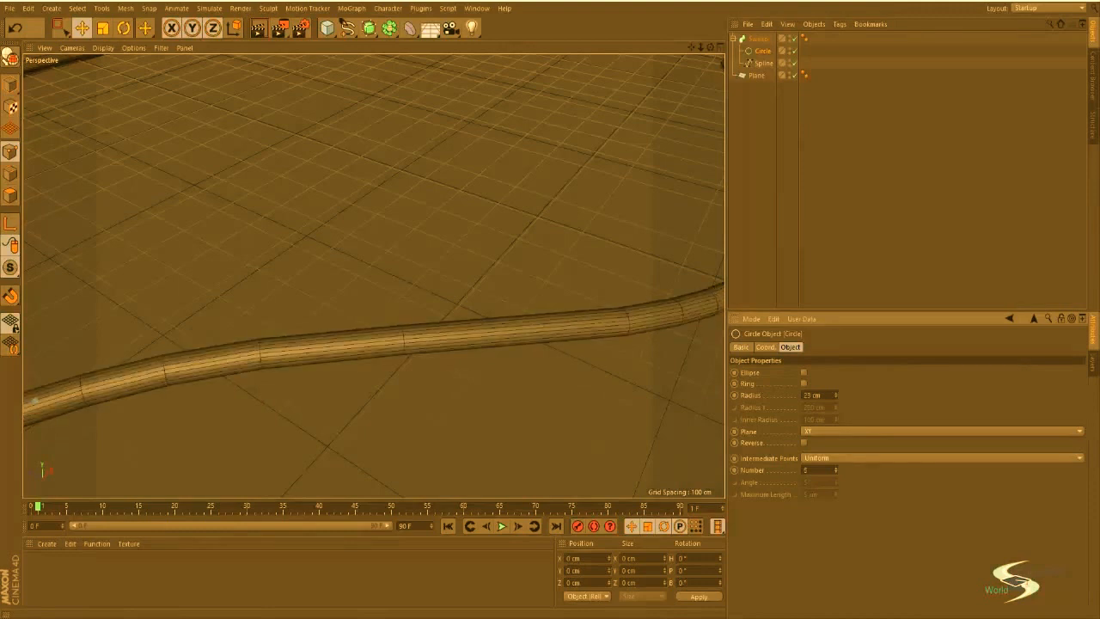
{"action": "left_click", "coordinate": [837, 472]}
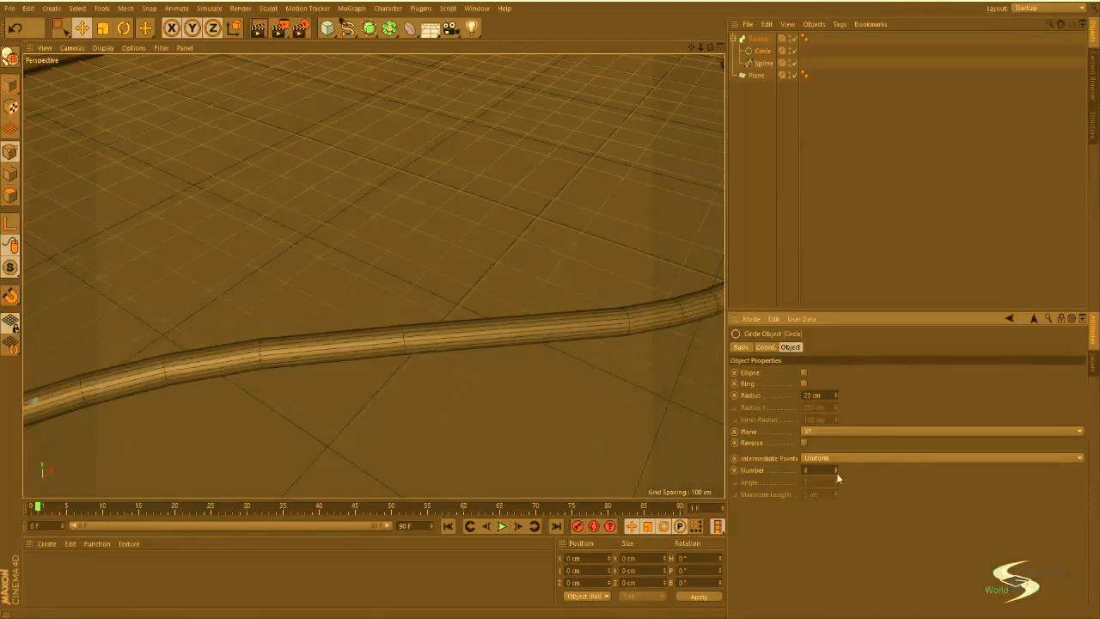
Step: Deselect all objects and switch the Perspective view to Gouraud Shading without lines
{"action": "scroll", "coordinate": [343, 339], "scroll_direction": "down", "scroll_amount": 5}
{"action": "left_click_drag", "start_coordinate": [307, 340], "coordinate": [747, 151], "text": "alt"}
{"action": "left_click", "coordinate": [746, 151]}
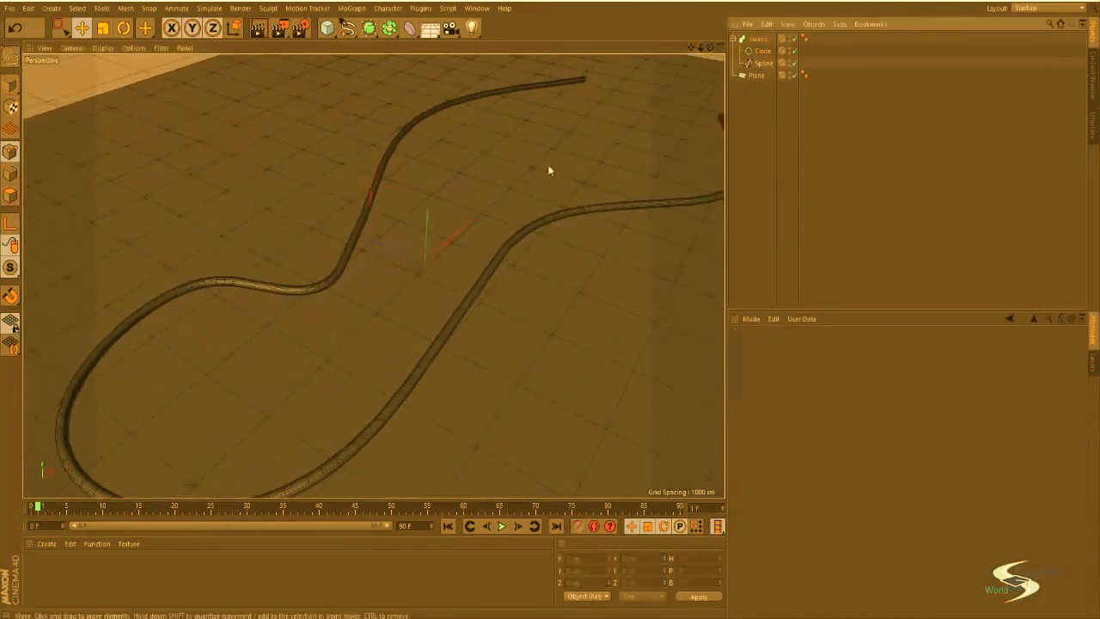
{"action": "left_click_drag", "start_coordinate": [547, 169], "coordinate": [361, 146], "text": "alt"}
{"action": "left_click", "coordinate": [100, 48]}
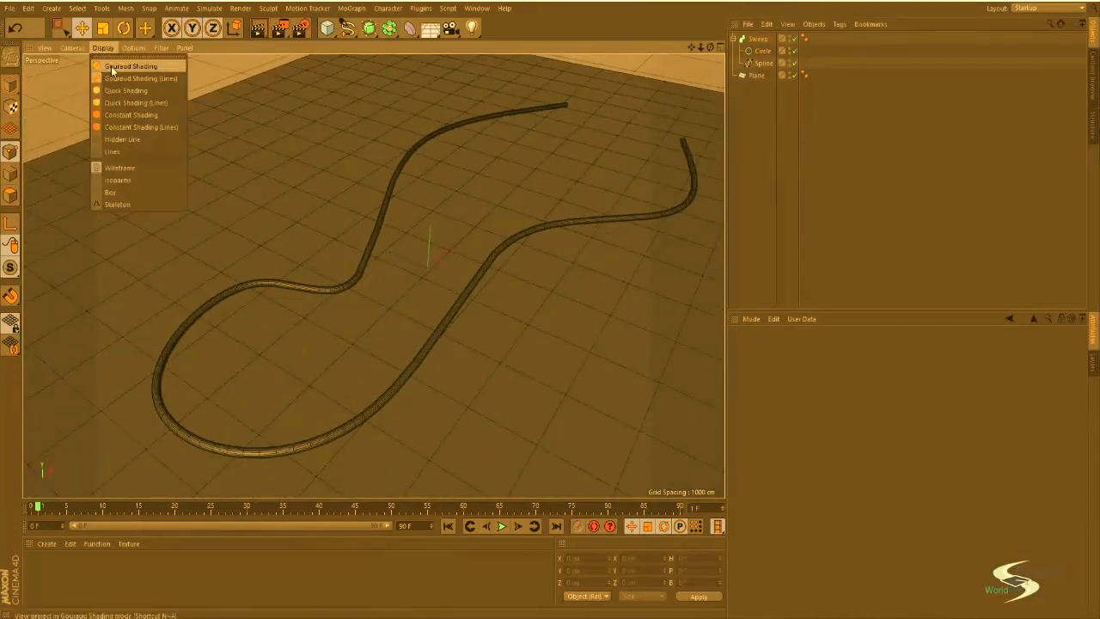
{"action": "left_click", "coordinate": [111, 66]}
{"action": "middle_click_drag", "start_coordinate": [527, 120], "coordinate": [508, 165], "text": "alt"}
{"action": "scroll", "coordinate": [498, 158], "scroll_direction": "down", "scroll_amount": 4}
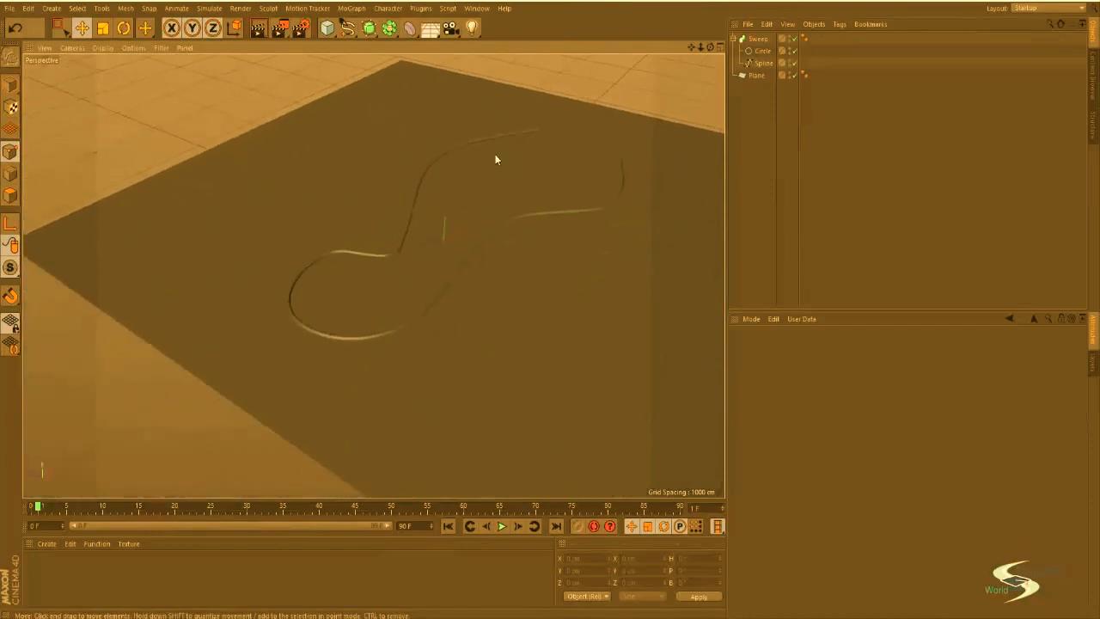
Step: Raise the Plane along Y in the Front view to meet the tube's underside, and return to the Perspective view
{"action": "middle_click", "coordinate": [495, 151]}
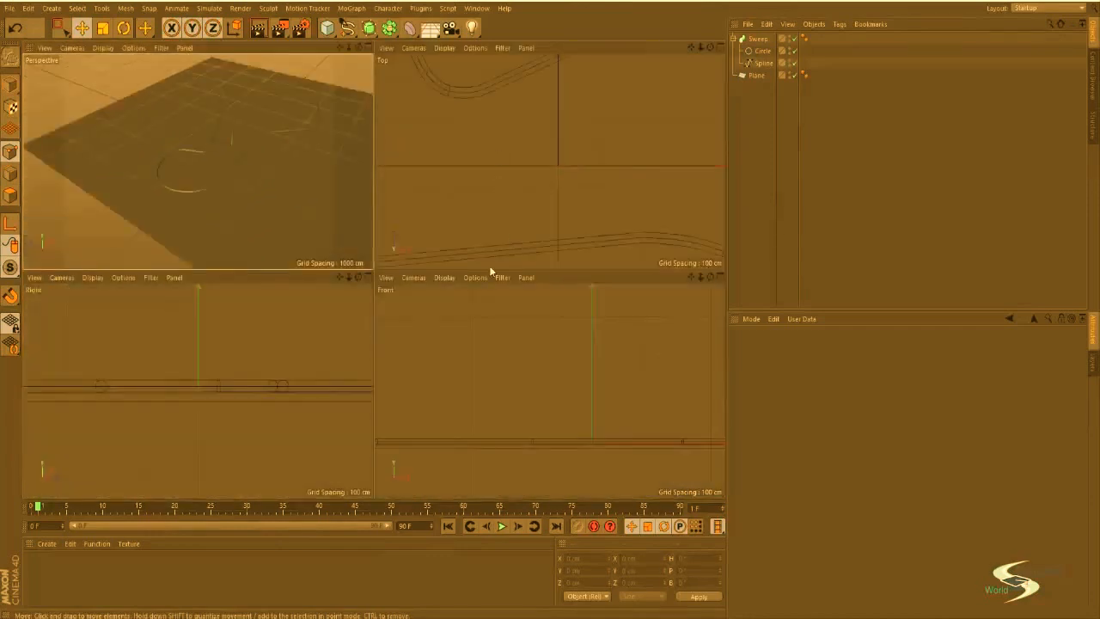
{"action": "middle_click", "coordinate": [495, 338]}
{"action": "scroll", "coordinate": [494, 341], "scroll_direction": "down", "scroll_amount": 5}
{"action": "middle_click_drag", "start_coordinate": [466, 353], "coordinate": [379, 310], "text": "alt"}
{"action": "scroll", "coordinate": [396, 297], "scroll_direction": "up", "scroll_amount": 5}
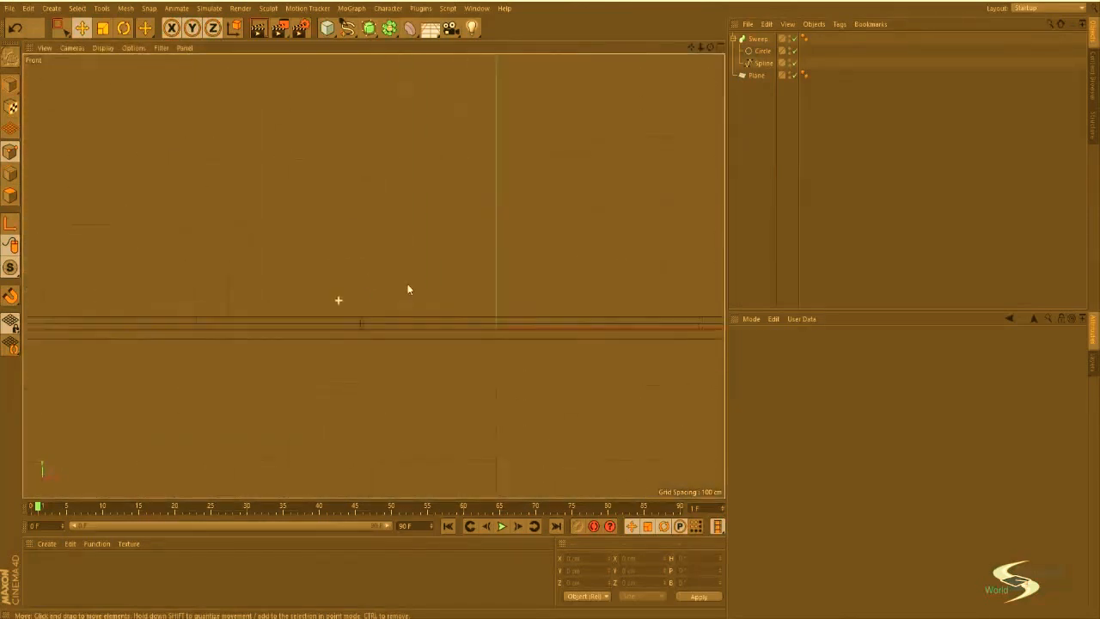
{"action": "scroll", "coordinate": [396, 287], "scroll_direction": "up", "scroll_amount": 1}
{"action": "left_click", "coordinate": [748, 75]}
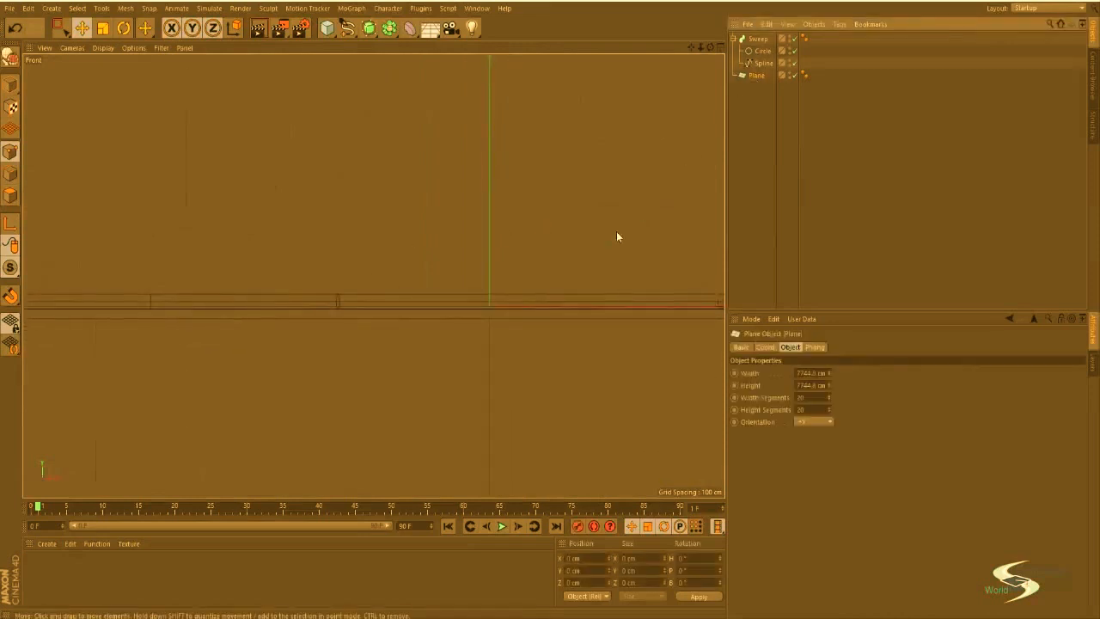
{"action": "middle_click_drag", "start_coordinate": [595, 231], "coordinate": [238, 186], "text": "alt"}
{"action": "scroll", "coordinate": [449, 257], "scroll_direction": "up", "scroll_amount": 5}
{"action": "scroll", "coordinate": [511, 249], "scroll_direction": "up", "scroll_amount": 2}
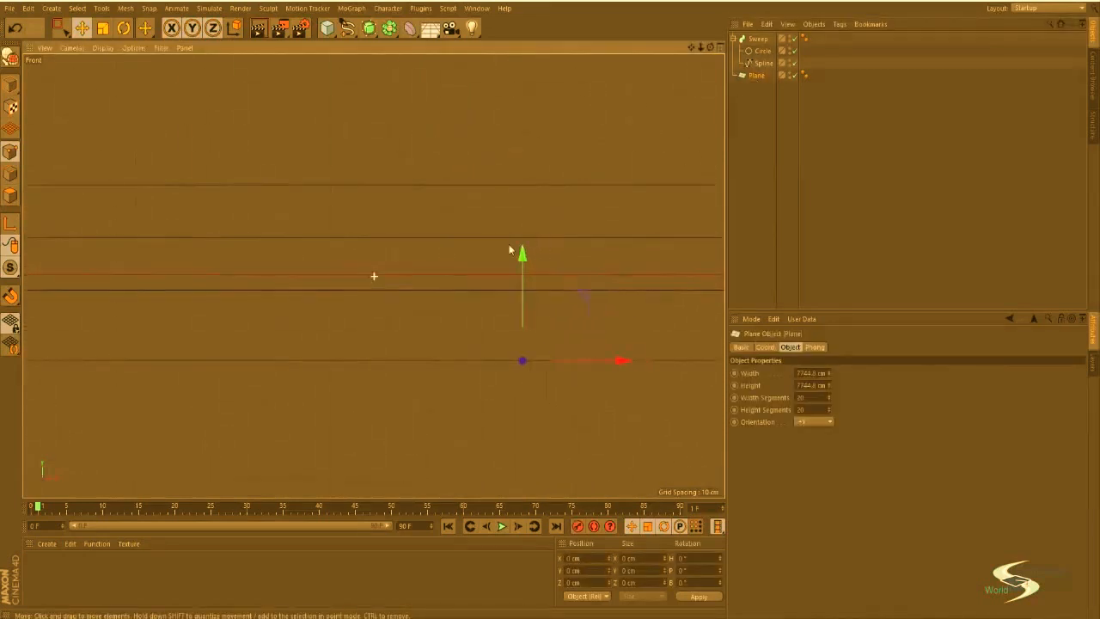
{"action": "left_click_drag", "start_coordinate": [516, 255], "coordinate": [526, 188]}
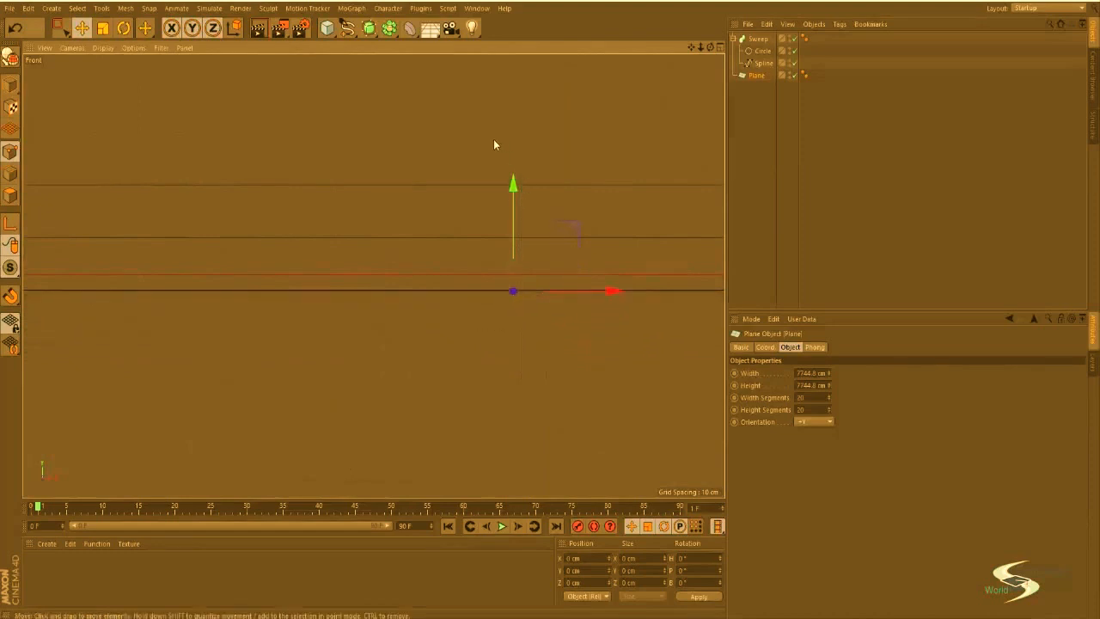
{"action": "middle_click", "coordinate": [494, 145]}
{"action": "middle_click", "coordinate": [320, 133]}
{"action": "left_click", "coordinate": [755, 131]}
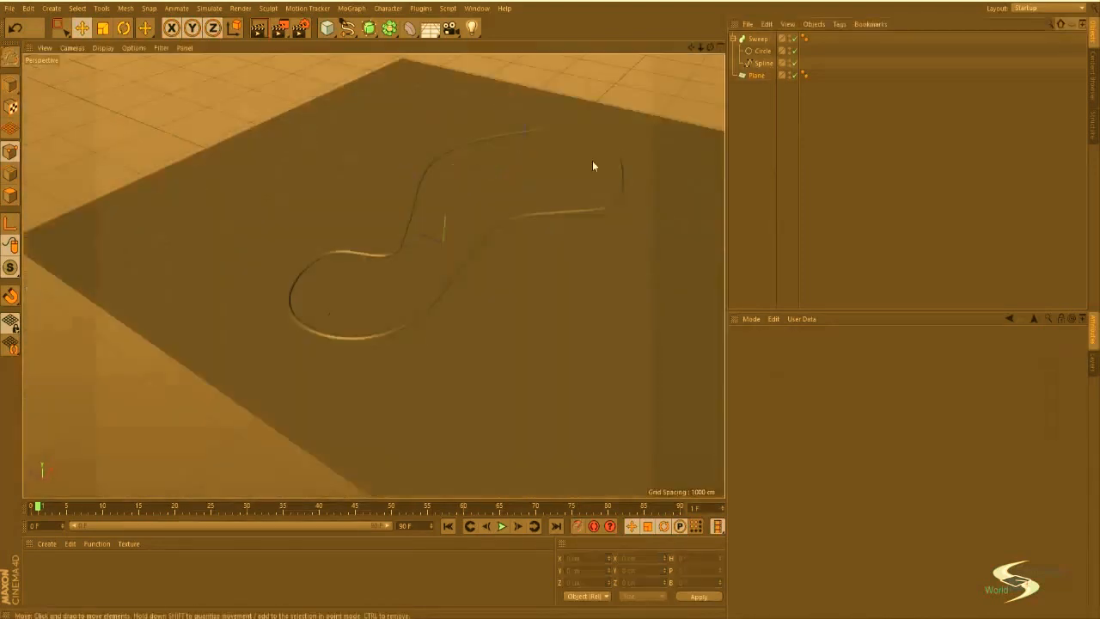
Step: Add the Ambient Occlusion effect to the render settings and render the Perspective view
{"action": "left_click_drag", "start_coordinate": [592, 166], "coordinate": [455, 215], "text": "alt"}
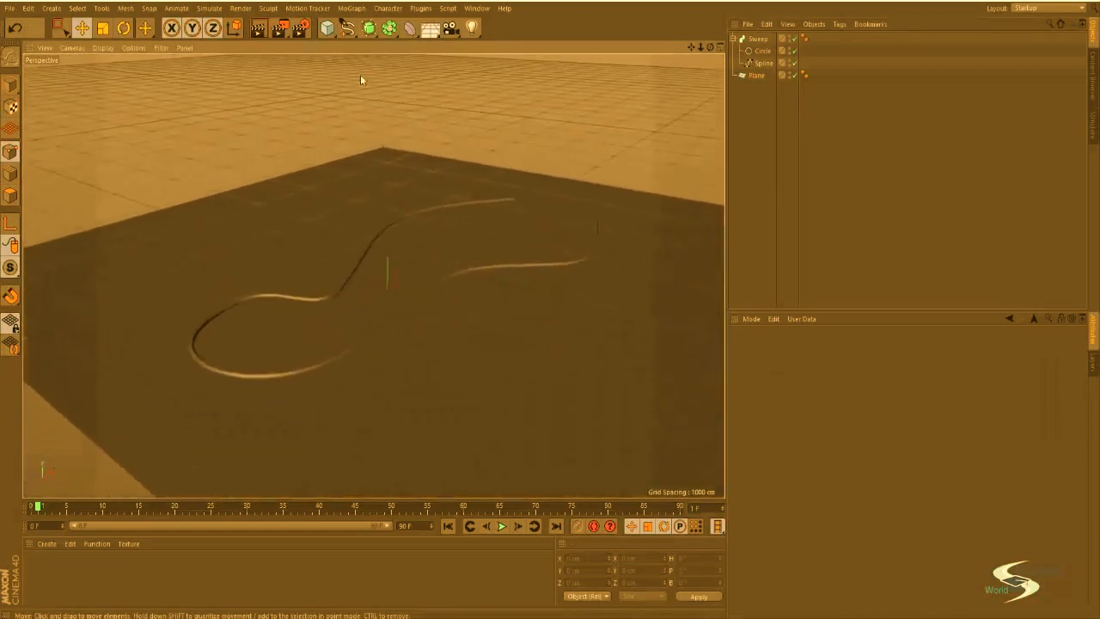
{"action": "left_click", "coordinate": [300, 29]}
{"action": "left_click", "coordinate": [285, 316]}
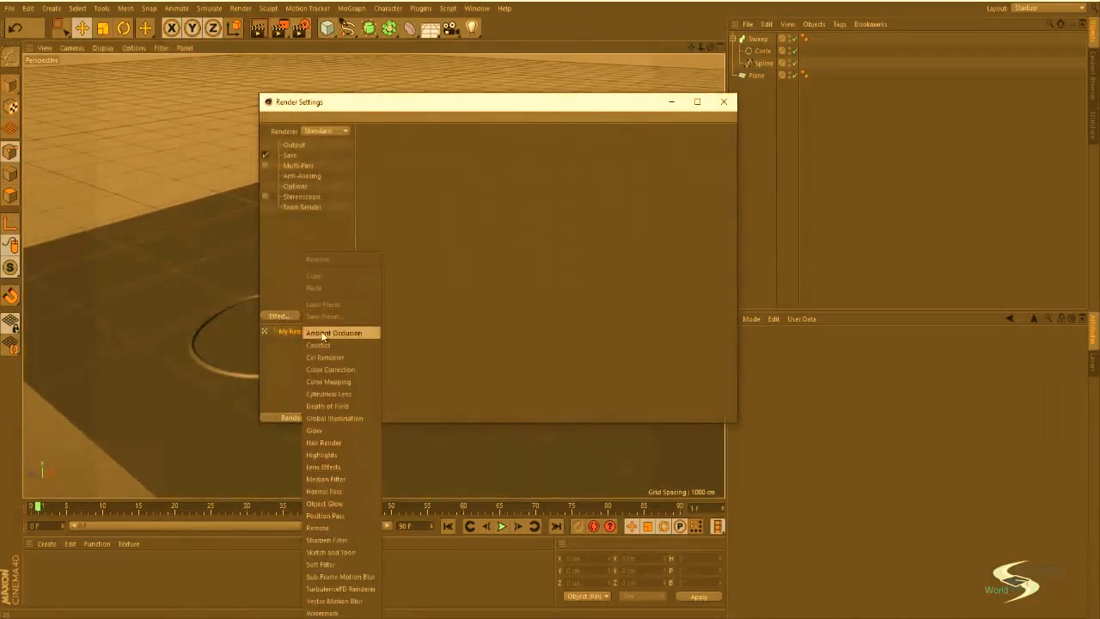
{"action": "left_click", "coordinate": [340, 334]}
{"action": "left_click", "coordinate": [727, 103]}
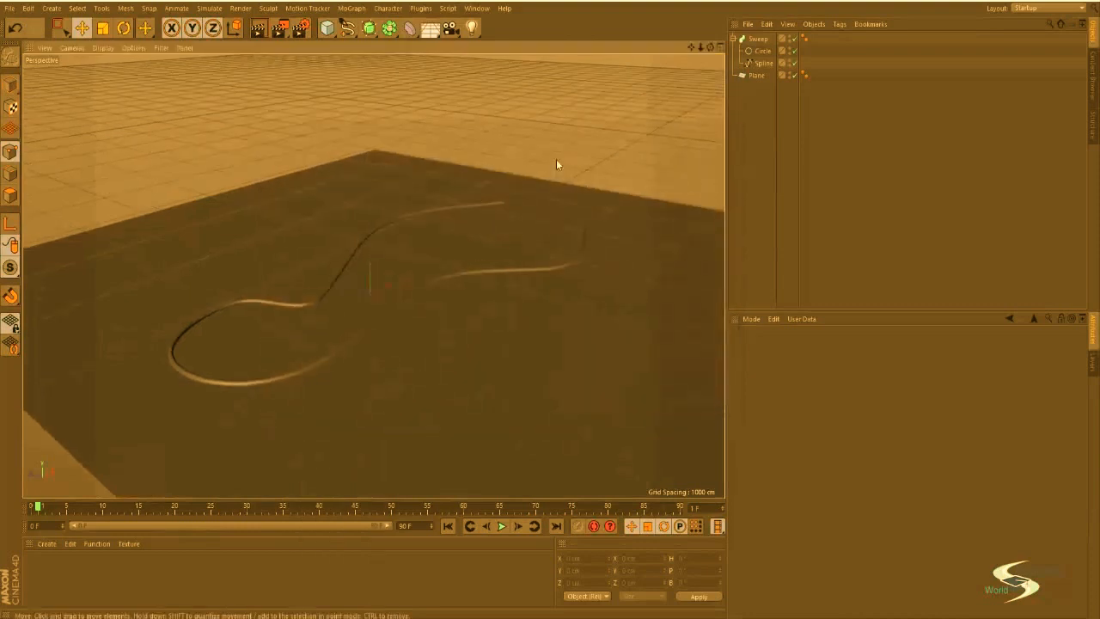
{"action": "key", "text": "ctrl+r"}
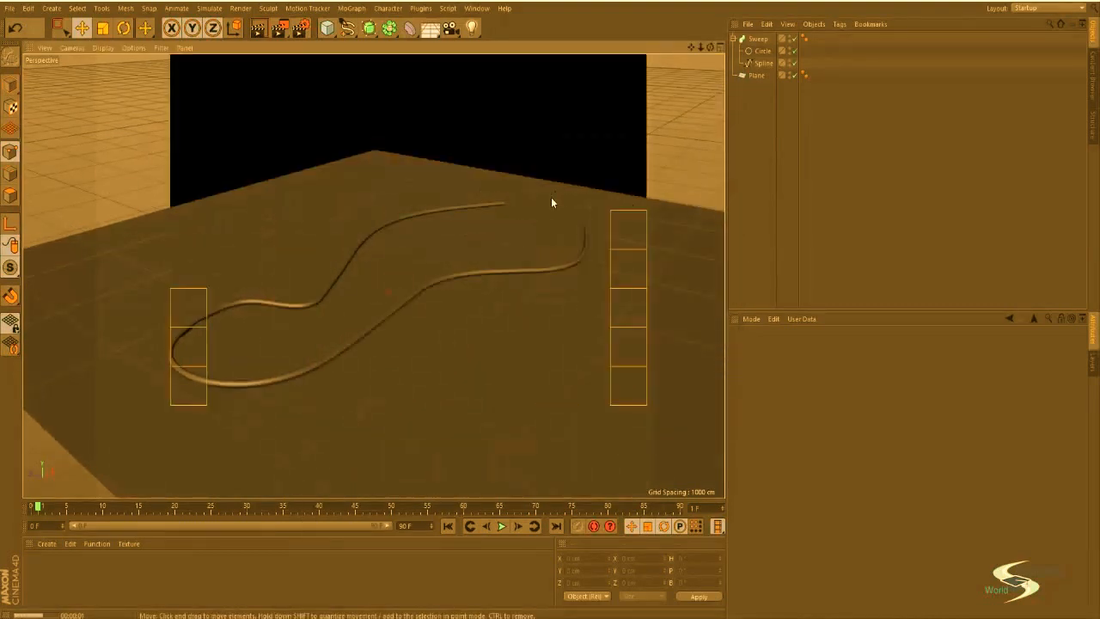
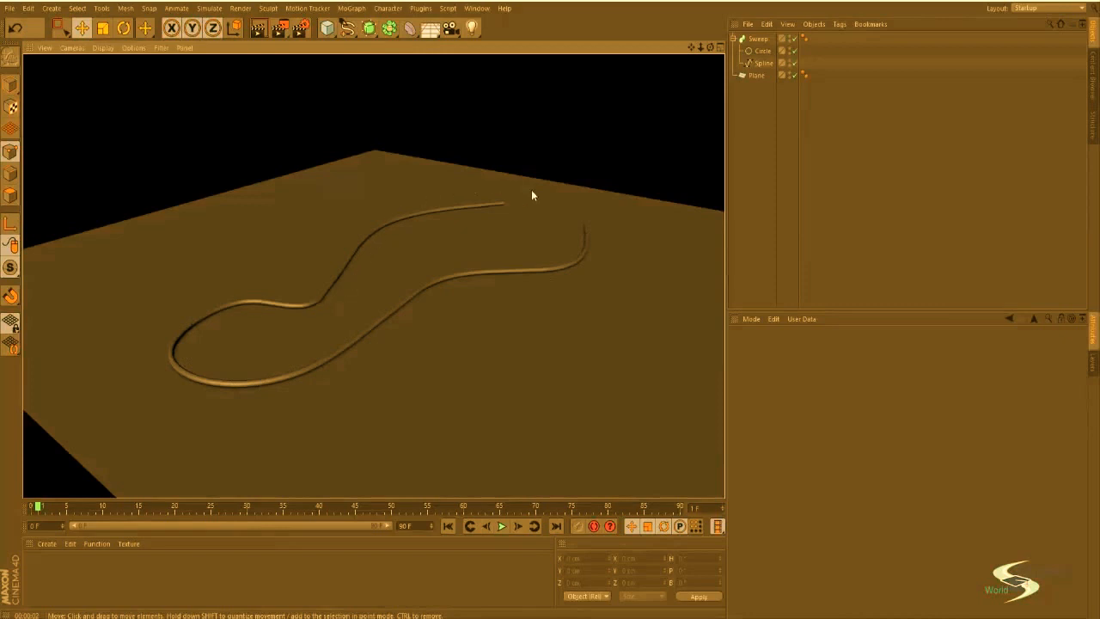
Step: Disable the Sweep generator and raise the path spline's end point about 1150 cm along Y above the plane
{"action": "left_click", "coordinate": [582, 230]}
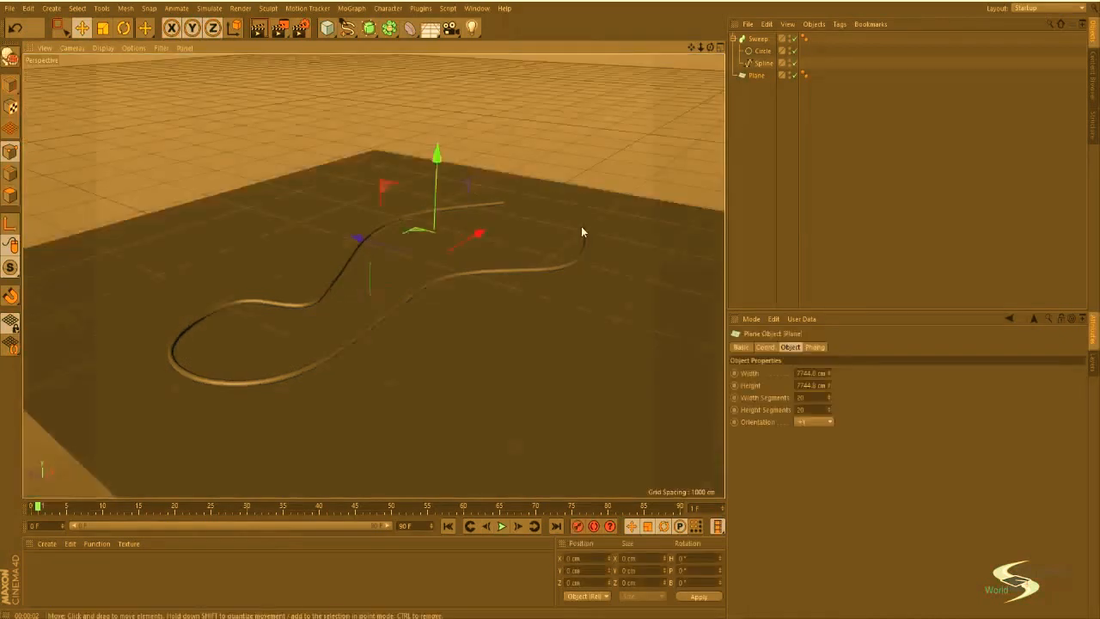
{"action": "middle_click_drag", "start_coordinate": [582, 232], "coordinate": [511, 273], "text": "alt"}
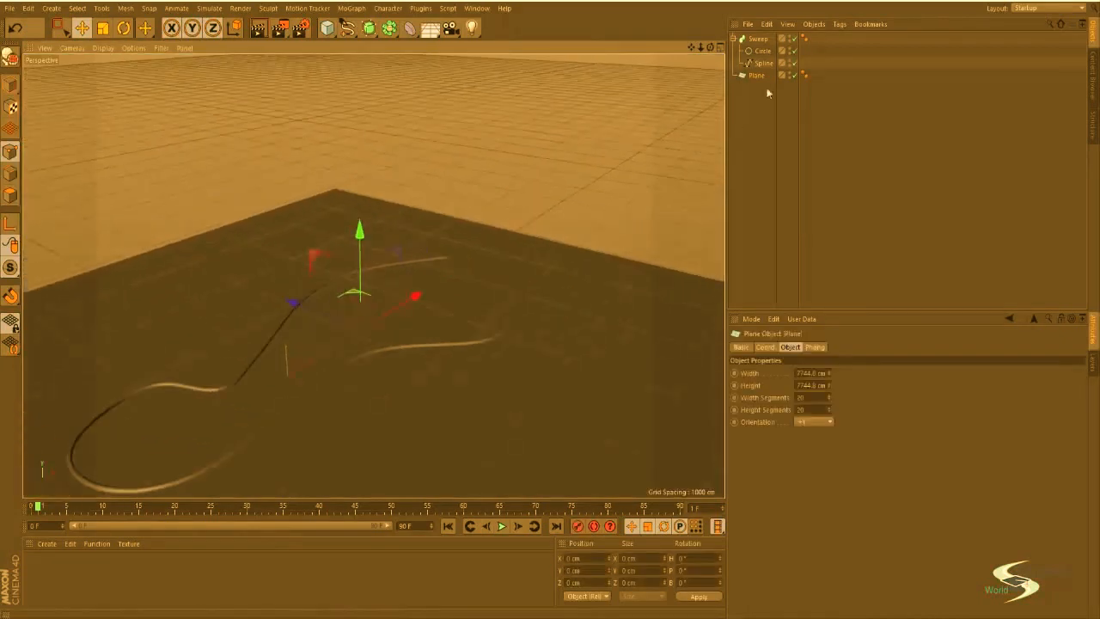
{"action": "left_click", "coordinate": [795, 38]}
{"action": "left_click_drag", "start_coordinate": [658, 138], "coordinate": [422, 258], "text": "alt"}
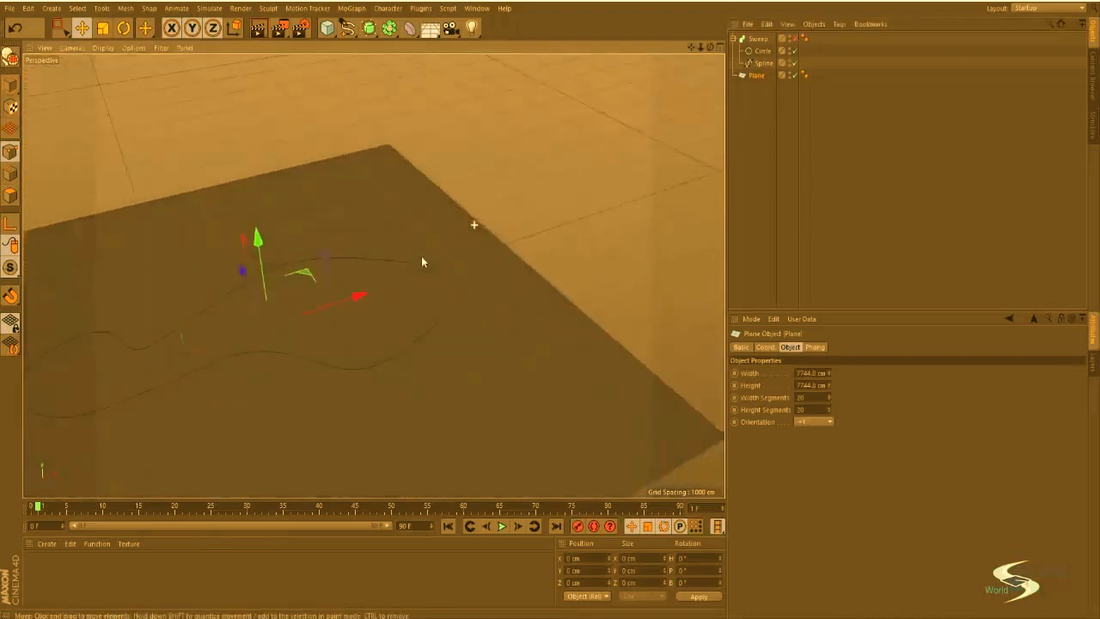
{"action": "left_click", "coordinate": [761, 64]}
{"action": "left_click_drag", "start_coordinate": [442, 321], "coordinate": [380, 270], "text": "alt"}
{"action": "left_click_drag", "start_coordinate": [455, 221], "coordinate": [467, 131]}
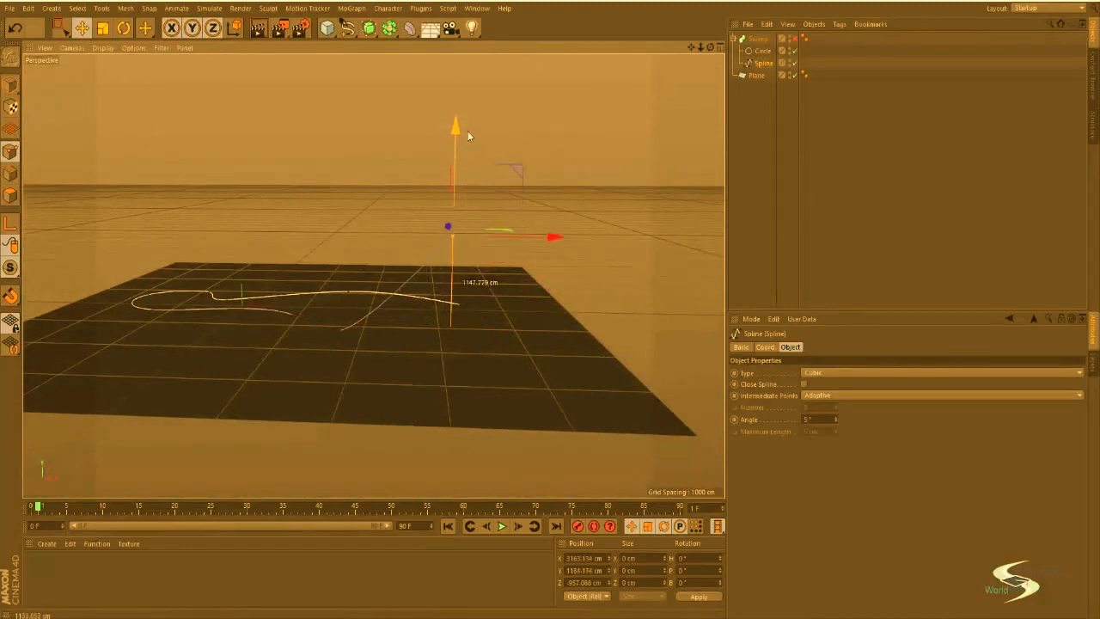
Step: Raise the spline point next to the lifted end slightly along Y and adjust the rise of the curve
{"action": "left_click", "coordinate": [343, 327]}
{"action": "left_click_drag", "start_coordinate": [352, 228], "coordinate": [355, 210]}
{"action": "left_click", "coordinate": [432, 199]}
{"action": "left_click_drag", "start_coordinate": [431, 204], "coordinate": [496, 245], "text": "alt"}
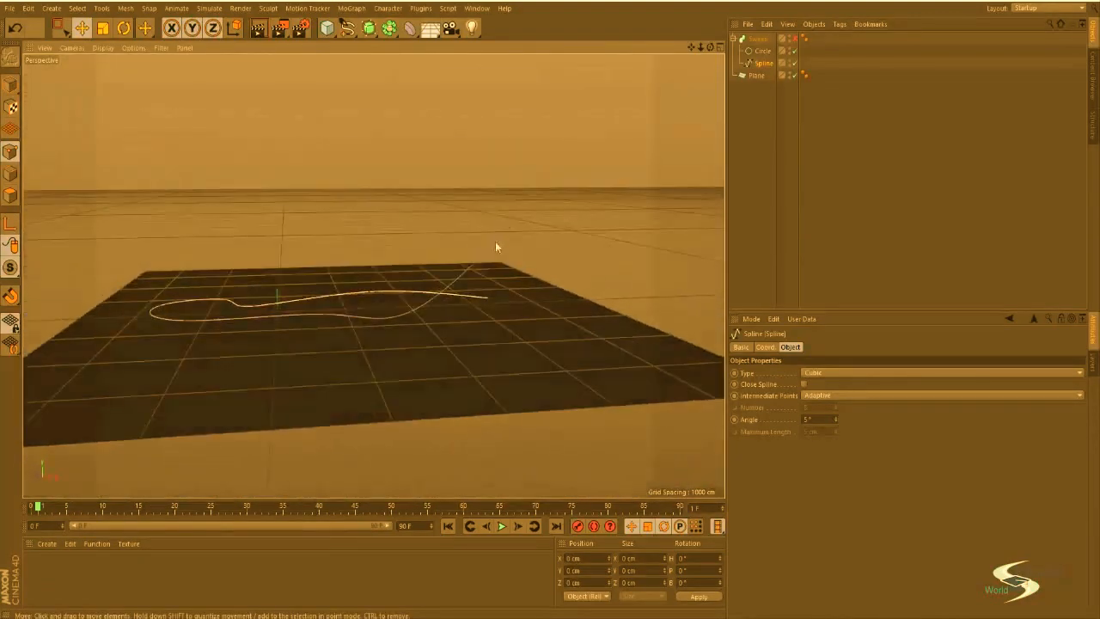
{"action": "left_click", "coordinate": [505, 227]}
{"action": "left_click_drag", "start_coordinate": [575, 161], "coordinate": [539, 122]}
{"action": "left_click", "coordinate": [412, 314]}
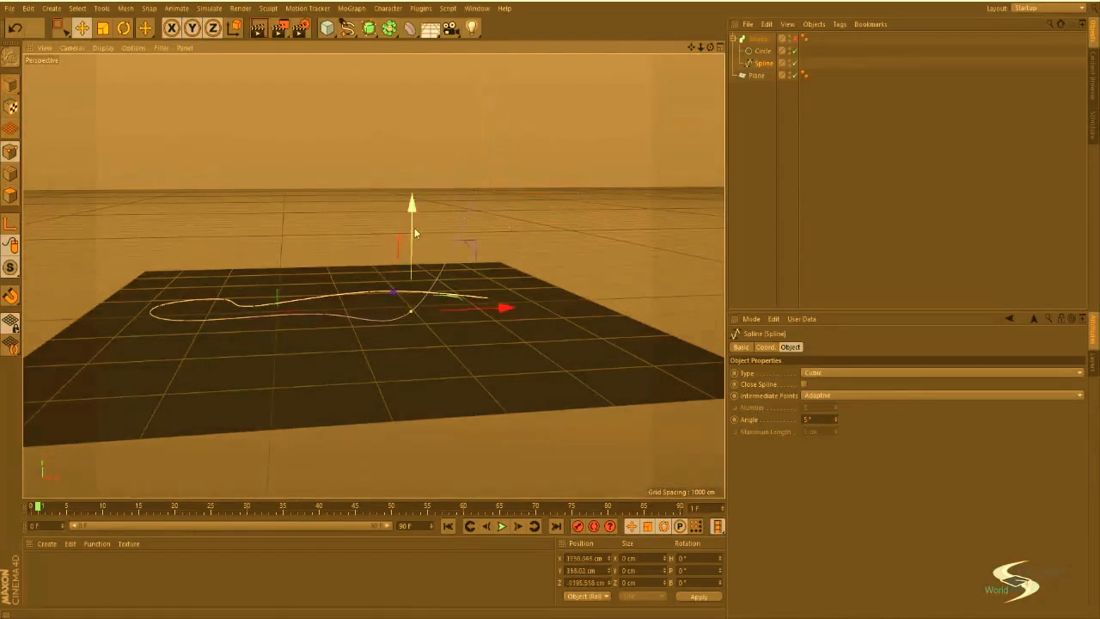
{"action": "left_click_drag", "start_coordinate": [414, 228], "coordinate": [416, 227]}
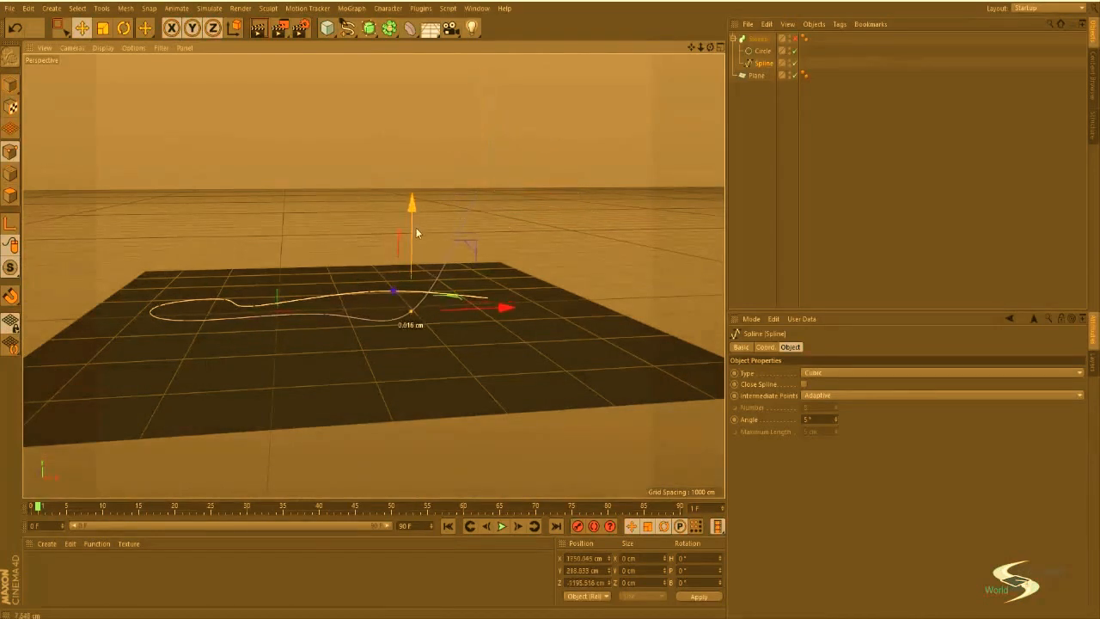
{"action": "left_click", "coordinate": [326, 244]}
Step: Select the spline points forming the loop on the plane and scale them to 0% along Y
{"action": "left_click_drag", "start_coordinate": [316, 272], "coordinate": [308, 265], "text": "alt"}
{"action": "key", "text": "space"}
{"action": "left_click_drag", "start_coordinate": [115, 275], "coordinate": [335, 344]}
{"action": "key", "text": "r"}
{"action": "key", "text": "t"}
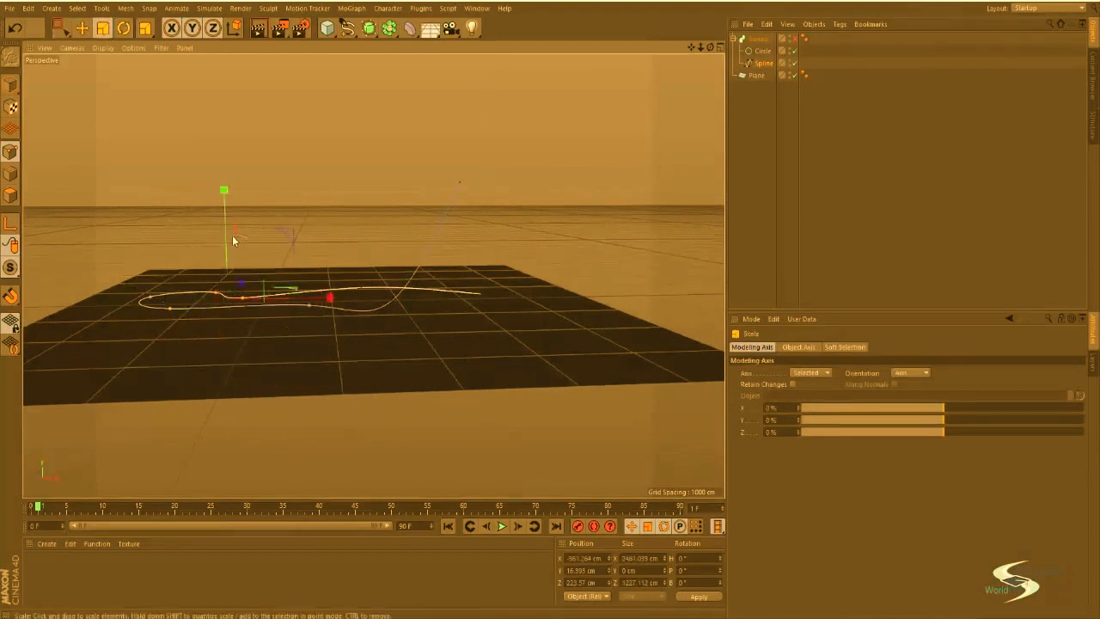
{"action": "left_click_drag", "start_coordinate": [225, 191], "coordinate": [228, 210]}
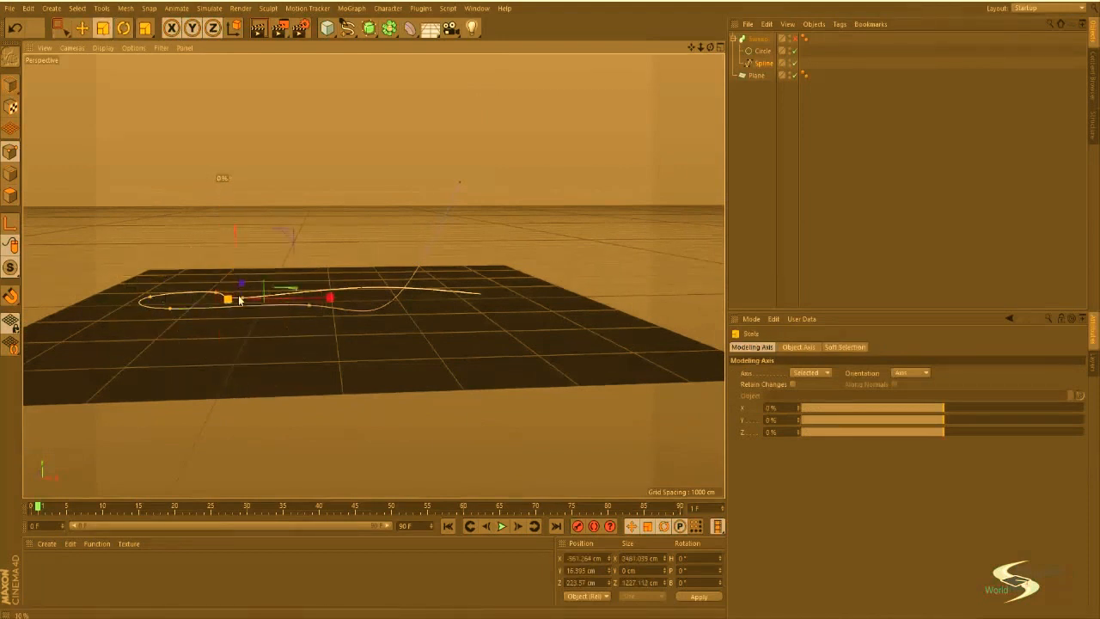
Step: Re-enable the Sweep generator and render the Perspective view of the tube on the plane
{"action": "left_click_drag", "start_coordinate": [239, 297], "coordinate": [240, 299]}
{"action": "key", "text": "e"}
{"action": "left_click", "coordinate": [372, 199]}
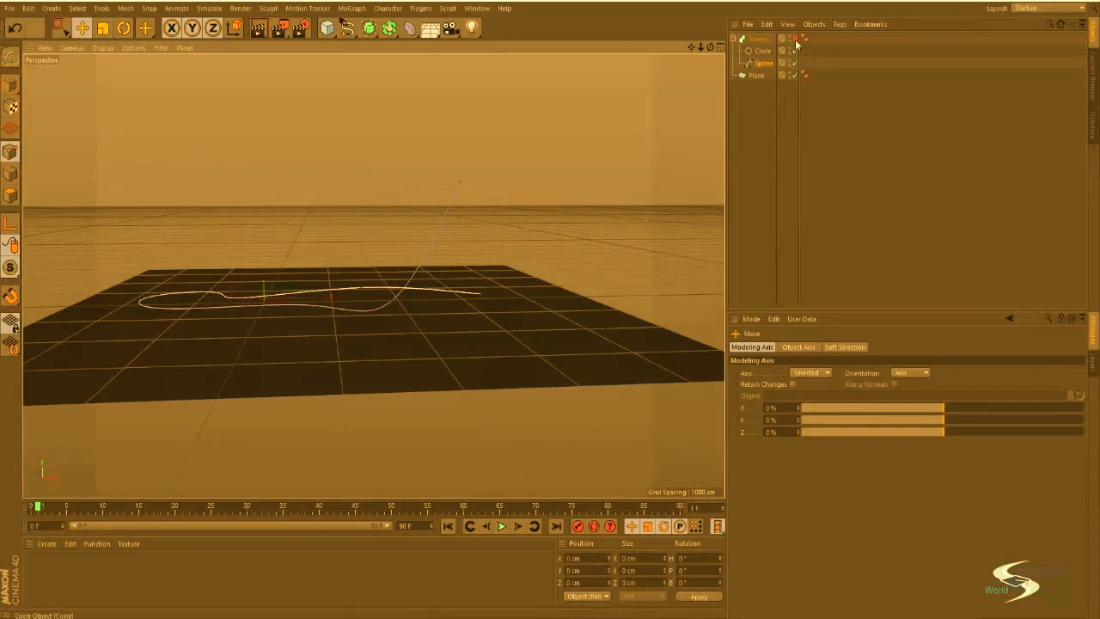
{"action": "left_click", "coordinate": [796, 40]}
{"action": "mouse_move", "coordinate": [379, 267]}
{"action": "left_mouse_down", "text": "alt"}
{"action": "mouse_move", "coordinate": [407, 311]}
{"action": "mouse_move", "coordinate": [518, 313]}
{"action": "mouse_move", "coordinate": [433, 252]}
{"action": "left_mouse_up", "text": "alt"}
{"action": "key", "text": "ctrl+r"}
{"action": "key", "text": "ctrl+r"}
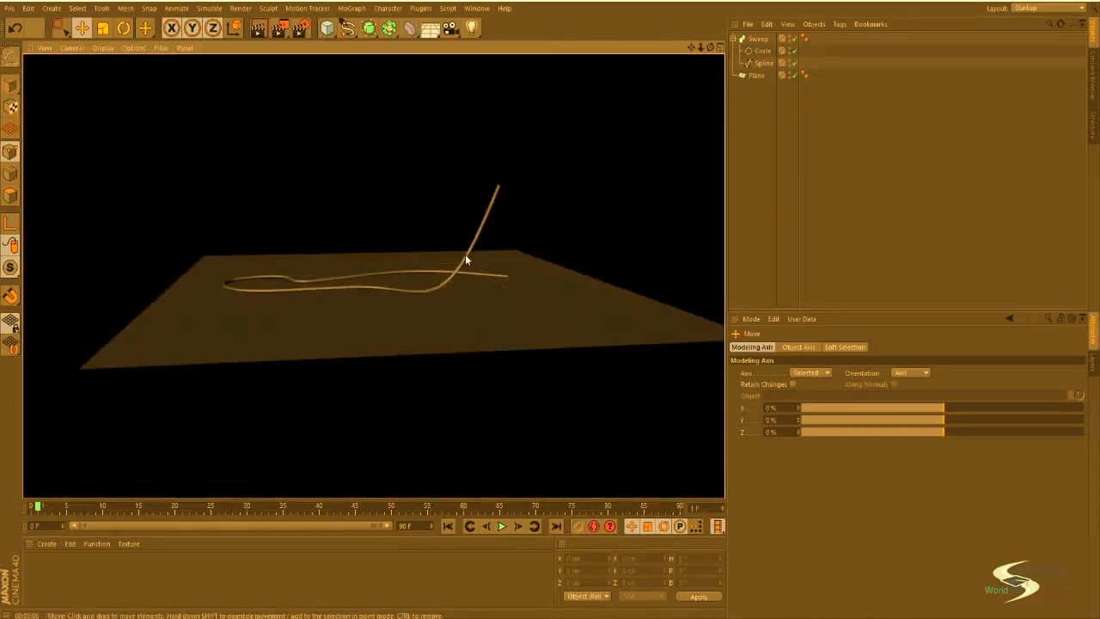
Step: Add an area light at the scene origin and rotate it to face straight down
{"action": "left_click_drag", "start_coordinate": [390, 298], "coordinate": [390, 337], "text": "alt"}
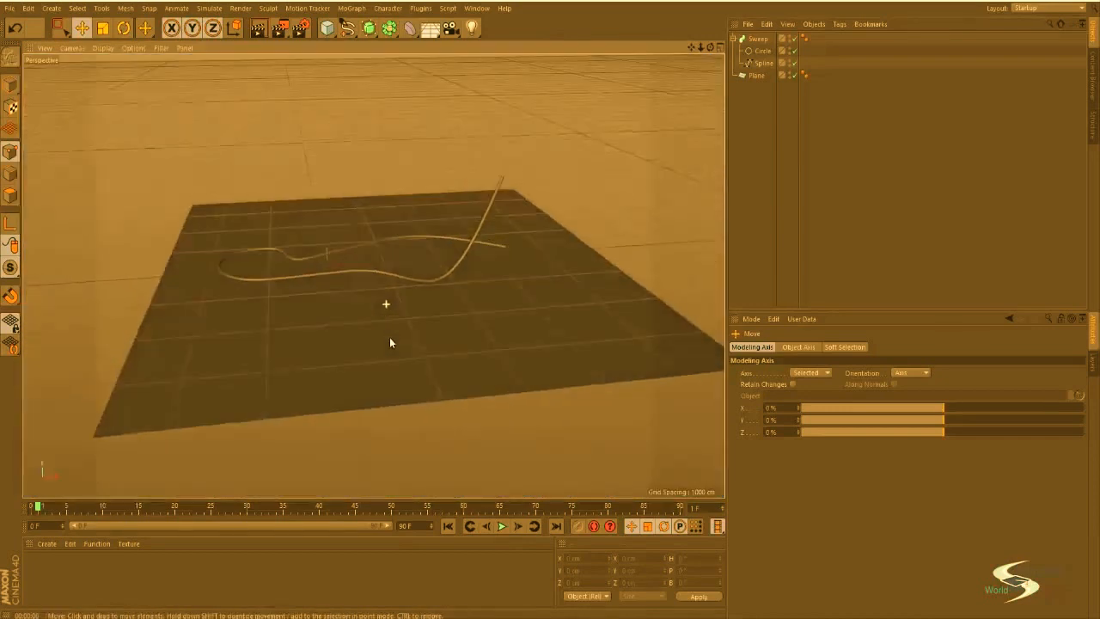
{"action": "left_click_drag", "start_coordinate": [470, 29], "coordinate": [579, 90]}
{"action": "left_click", "coordinate": [593, 74]}
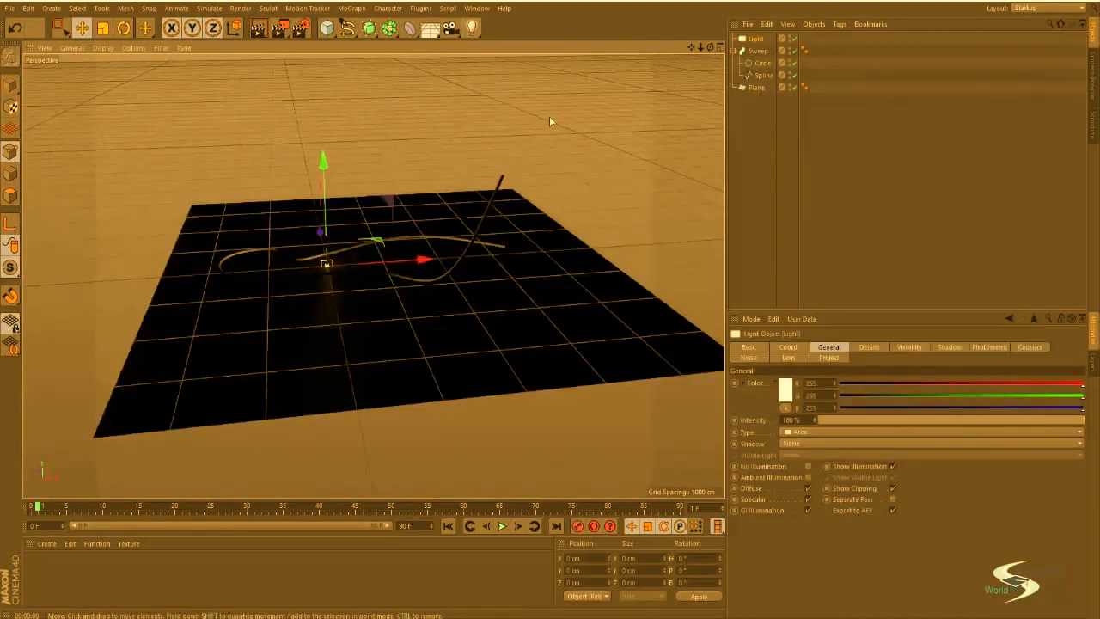
{"action": "scroll", "coordinate": [375, 215], "scroll_direction": "down", "scroll_amount": 3}
{"action": "middle_click_drag", "start_coordinate": [367, 221], "coordinate": [357, 309], "text": "alt"}
{"action": "key", "text": "r"}
{"action": "left_click_drag", "start_coordinate": [338, 306], "coordinate": [339, 217]}
{"action": "key", "text": "ctrl+z"}
{"action": "left_click_drag", "start_coordinate": [315, 346], "coordinate": [459, 315], "text": "alt"}
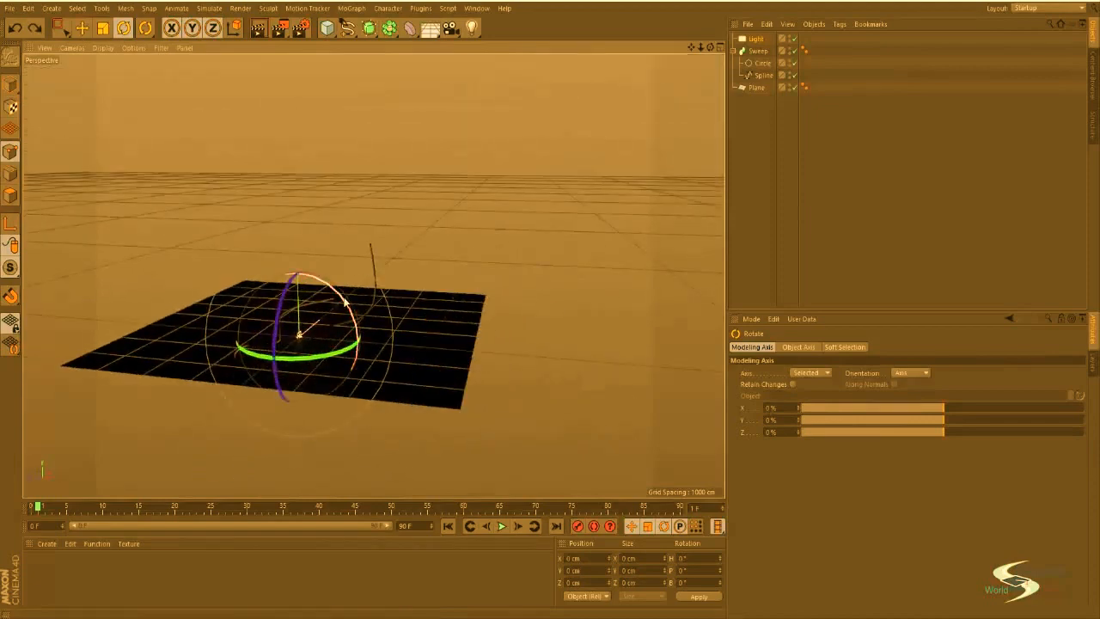
{"action": "left_click_drag", "start_coordinate": [345, 299], "coordinate": [239, 256]}
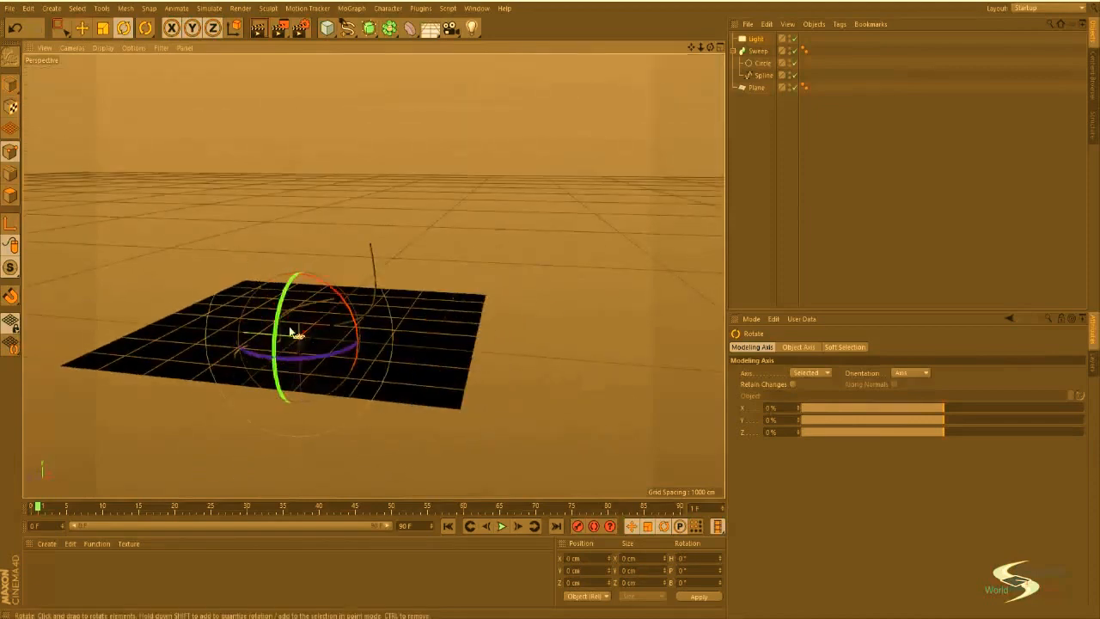
Step: Scale up the area light and raise it high above the plane
{"action": "key", "text": "t"}
{"action": "left_click_drag", "start_coordinate": [215, 437], "coordinate": [482, 395]}
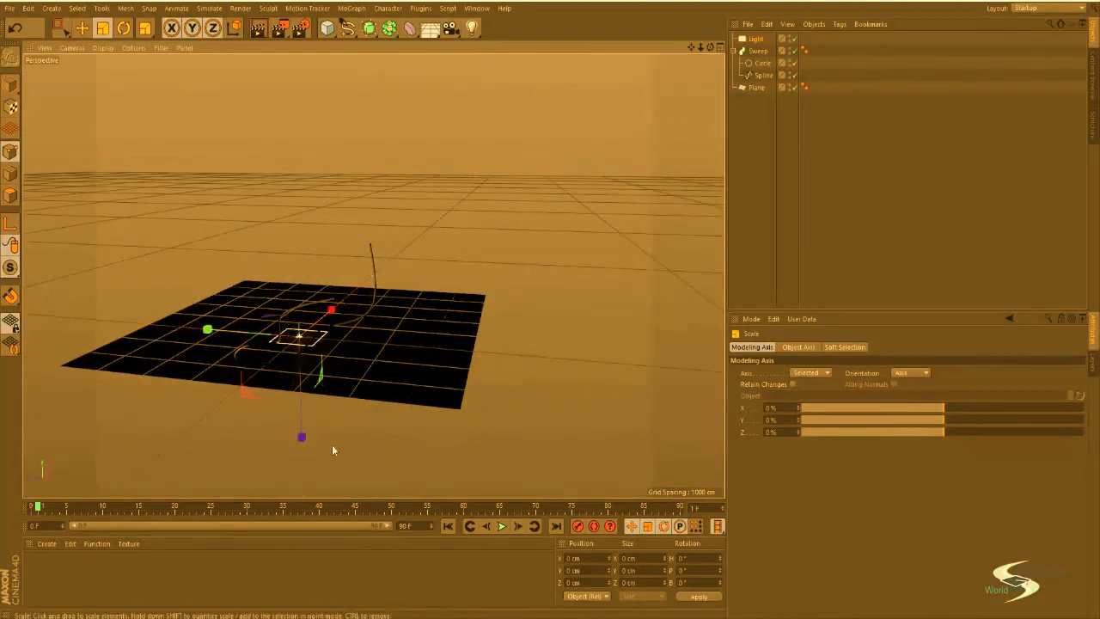
{"action": "left_click_drag", "start_coordinate": [361, 344], "coordinate": [185, 380], "text": "alt"}
{"action": "key", "text": "e"}
{"action": "left_click_drag", "start_coordinate": [432, 389], "coordinate": [424, 203]}
{"action": "scroll", "coordinate": [440, 221], "scroll_direction": "up", "scroll_amount": 1}
{"action": "middle_click_drag", "start_coordinate": [444, 270], "coordinate": [426, 310], "text": "alt"}
Step: Set the light's shadow type to Area and reduce its shadow density
{"action": "left_click", "coordinate": [756, 38]}
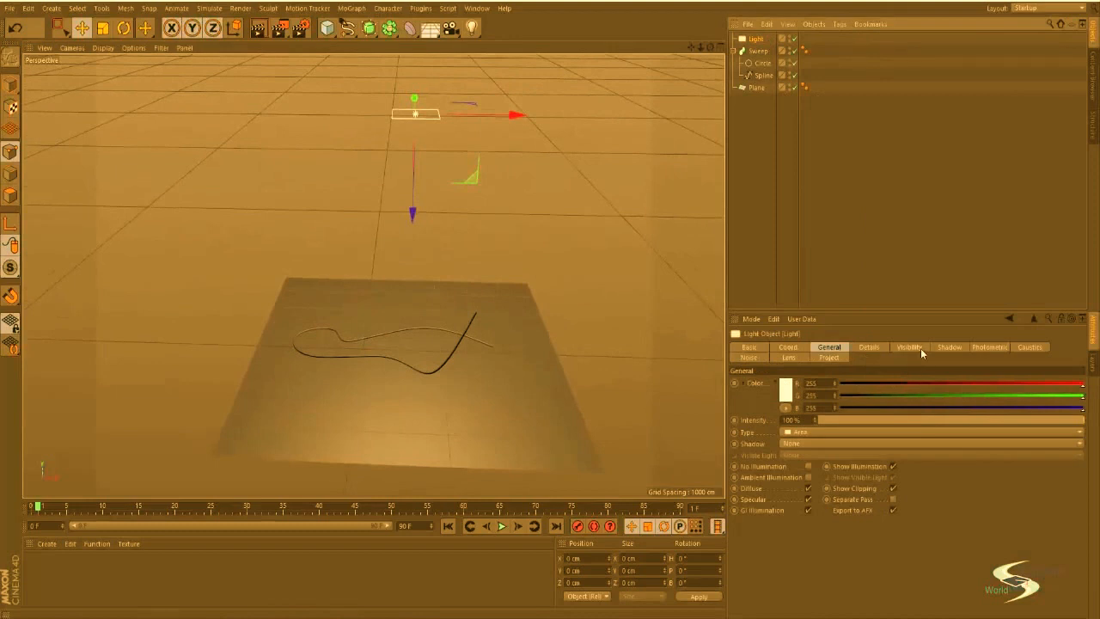
{"action": "left_click", "coordinate": [949, 346]}
{"action": "left_click", "coordinate": [783, 434]}
{"action": "left_click", "coordinate": [882, 262]}
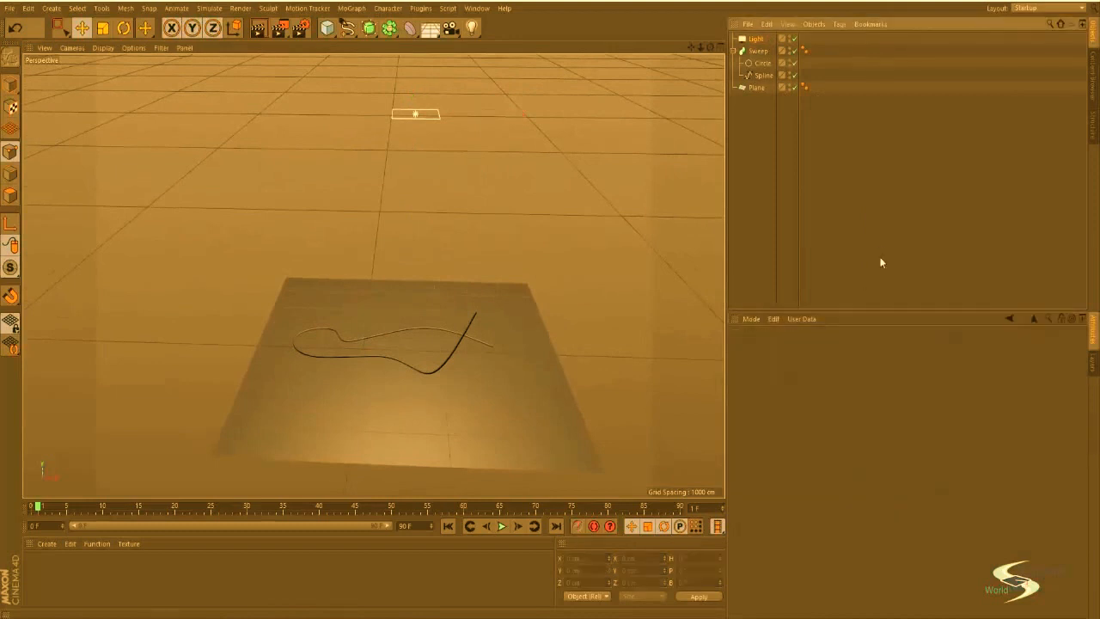
{"action": "left_click", "coordinate": [692, 371]}
{"action": "left_click", "coordinate": [757, 38]}
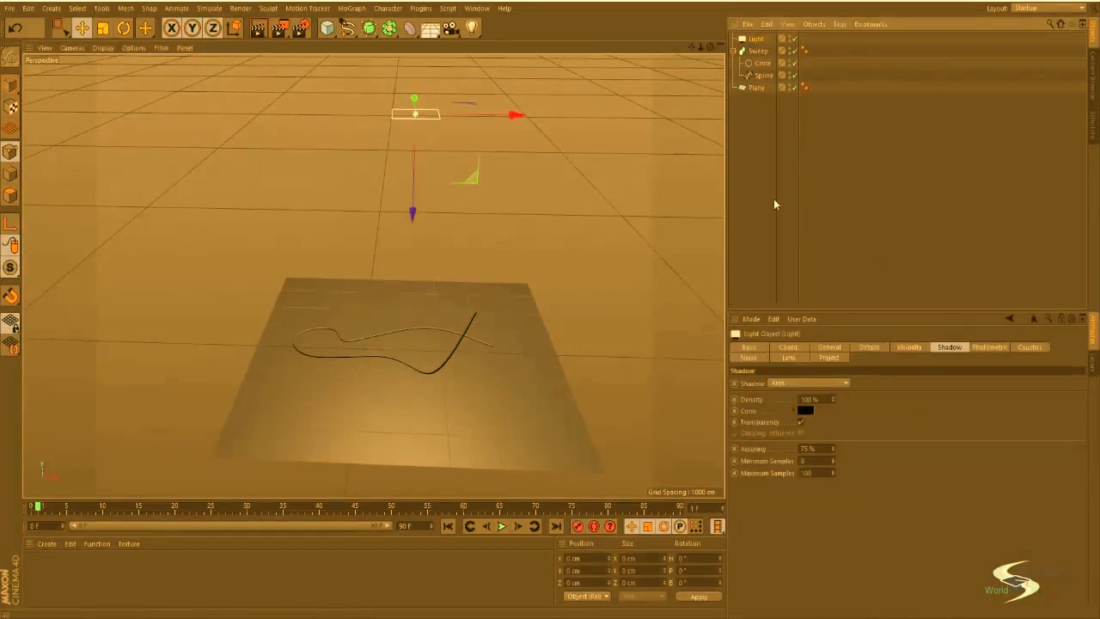
{"action": "double_click", "coordinate": [812, 399]}
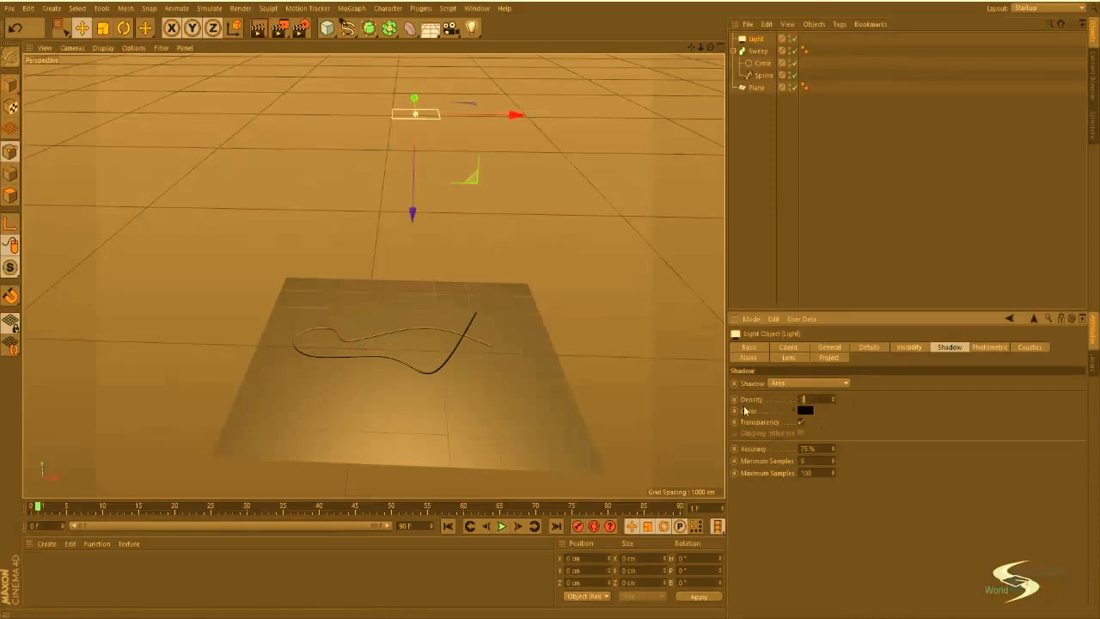
{"action": "left_click", "coordinate": [758, 240]}
Step: Render the tube and its shadow from a low close viewpoint and from a higher viewpoint on the other side
{"action": "right_click_drag", "start_coordinate": [388, 366], "coordinate": [479, 343], "text": "alt"}
{"action": "left_click_drag", "start_coordinate": [492, 388], "coordinate": [518, 355], "text": "alt"}
{"action": "key", "text": "ctrl+r"}
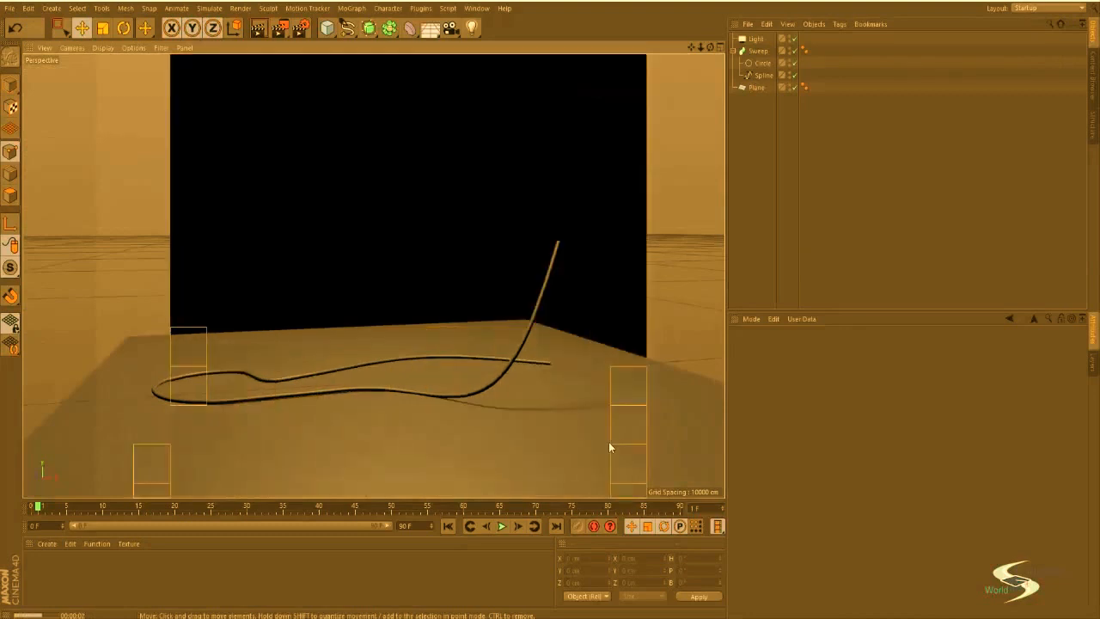
{"action": "left_click_drag", "start_coordinate": [588, 450], "coordinate": [320, 395], "text": "alt"}
{"action": "key", "text": "ctrl+r"}
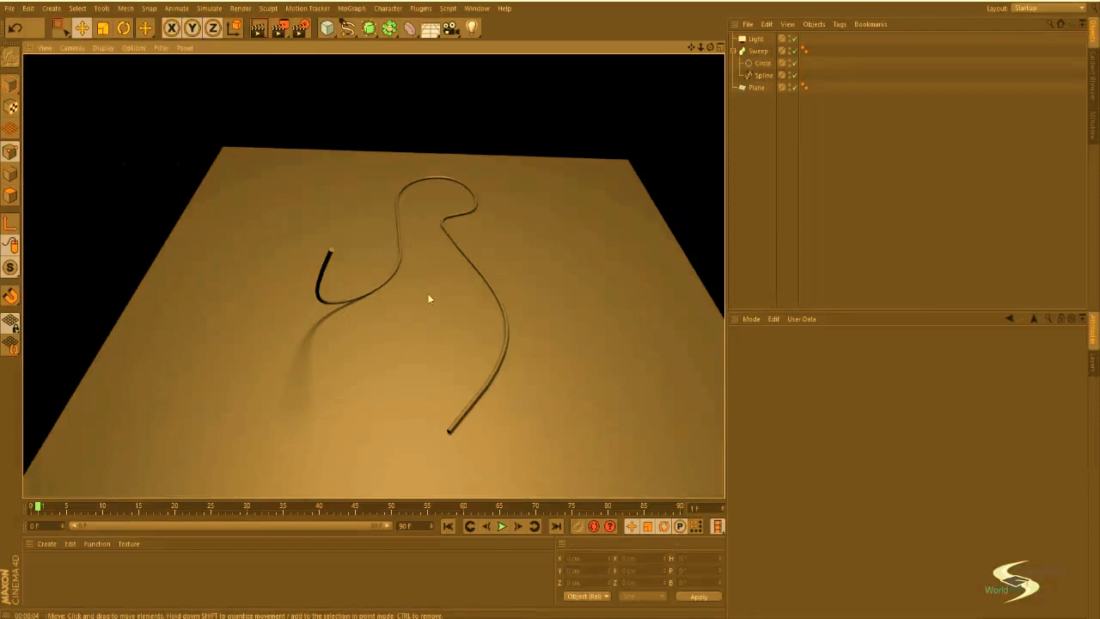
{"action": "left_click_drag", "start_coordinate": [399, 363], "coordinate": [350, 299], "text": "alt"}
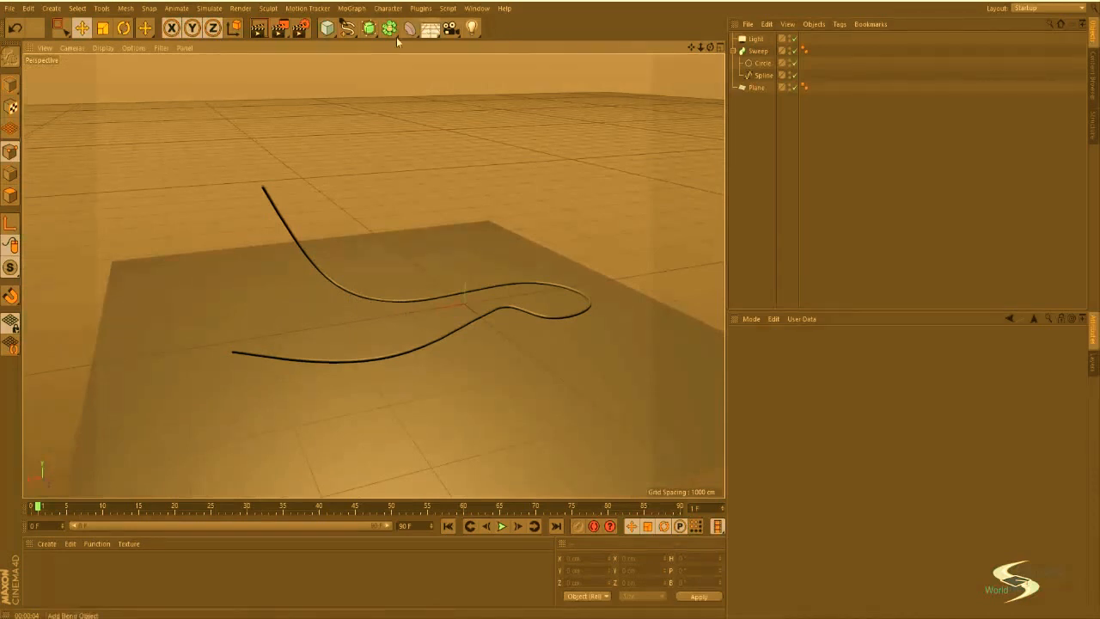
Step: Delete the light, the Sweep with its splines, and the plane from the scene
{"action": "left_click", "coordinate": [369, 27]}
{"action": "left_click_drag", "start_coordinate": [862, 118], "coordinate": [747, 32]}
{"action": "key", "text": "Delete"}
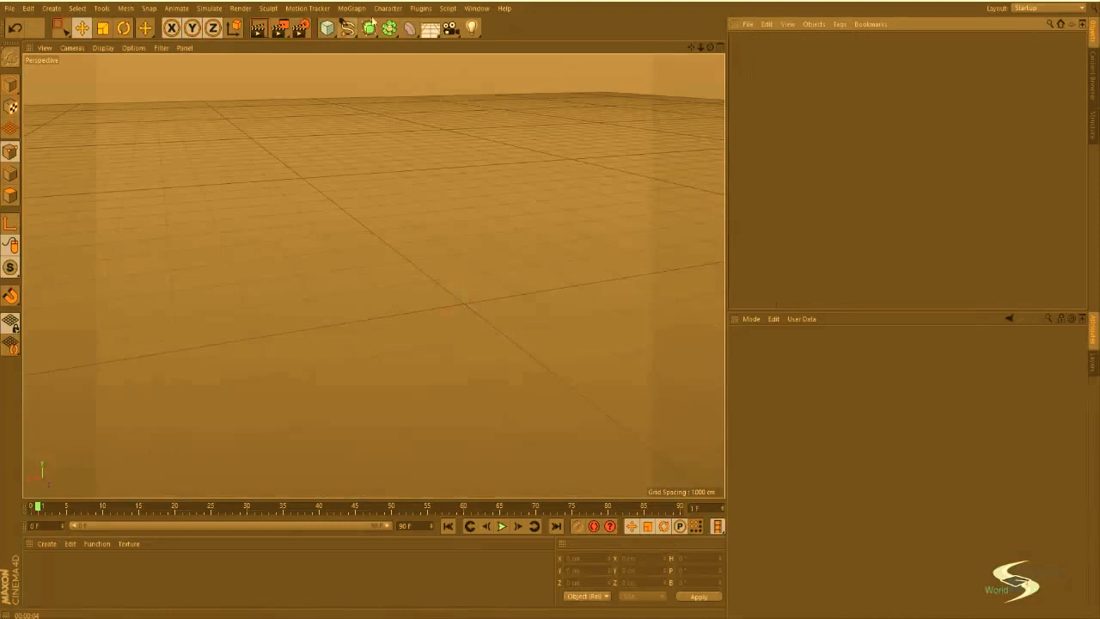
Step: Add a Bezier surface object and rotate its pitch by 90° so it lies flat
{"action": "left_click", "coordinate": [369, 27]}
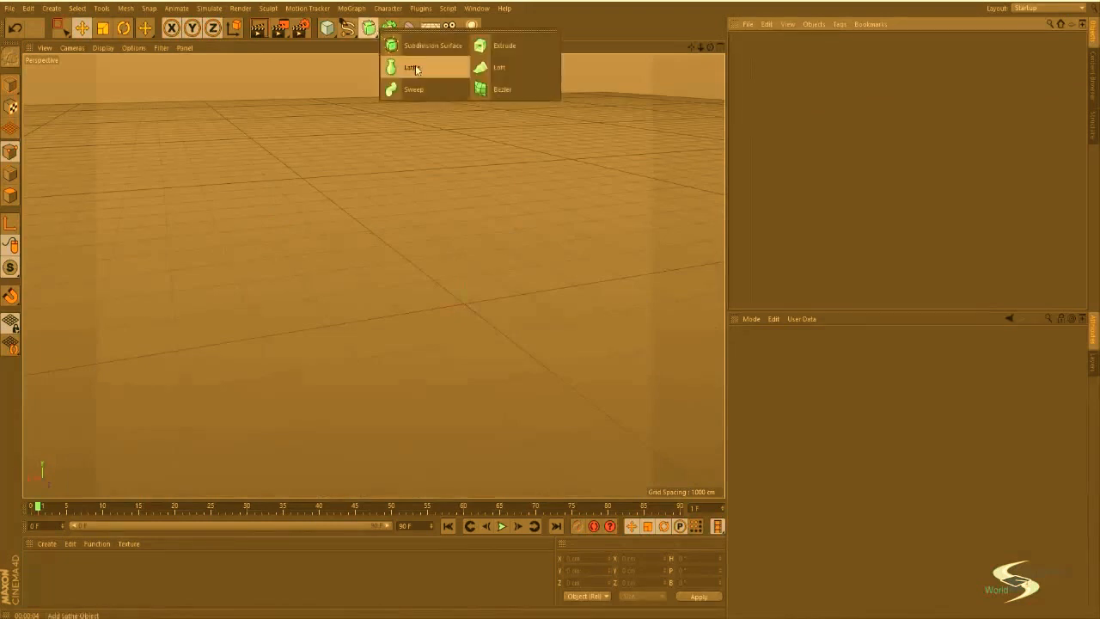
{"action": "left_click", "coordinate": [516, 90]}
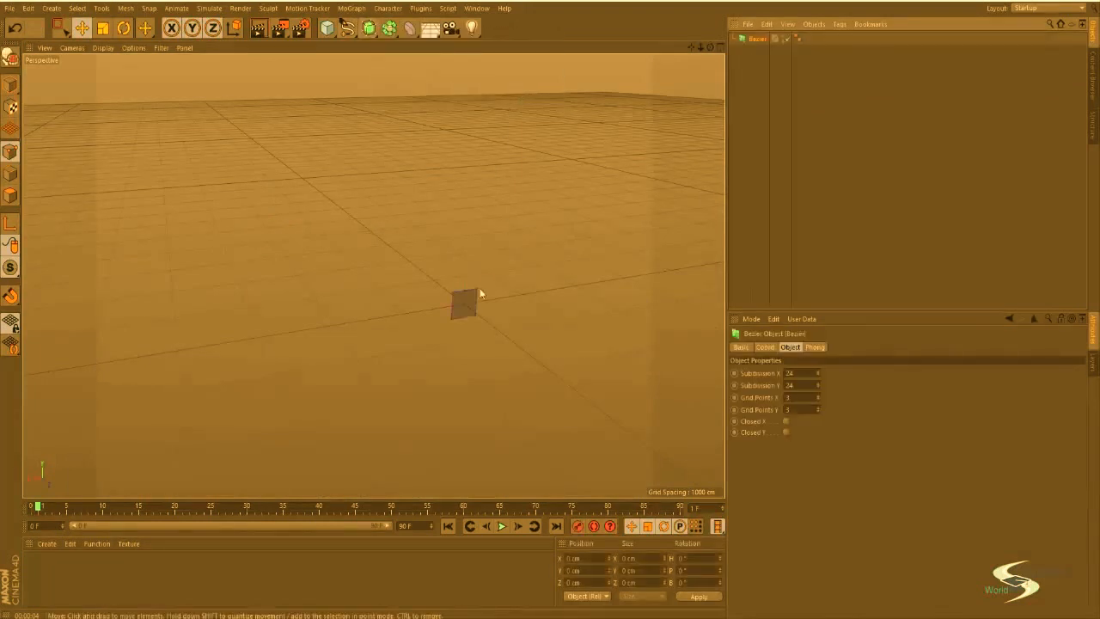
{"action": "right_click_drag", "start_coordinate": [477, 308], "coordinate": [630, 254], "text": "alt"}
{"action": "left_click", "coordinate": [10, 85]}
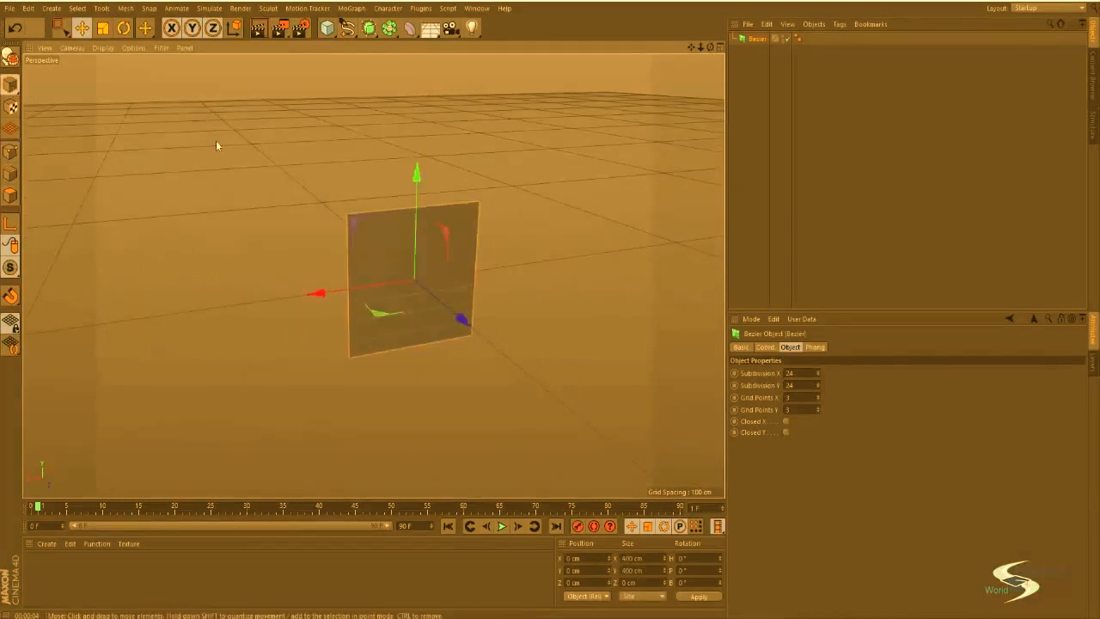
{"action": "key", "text": "r"}
{"action": "left_click_drag", "start_coordinate": [442, 258], "coordinate": [412, 229]}
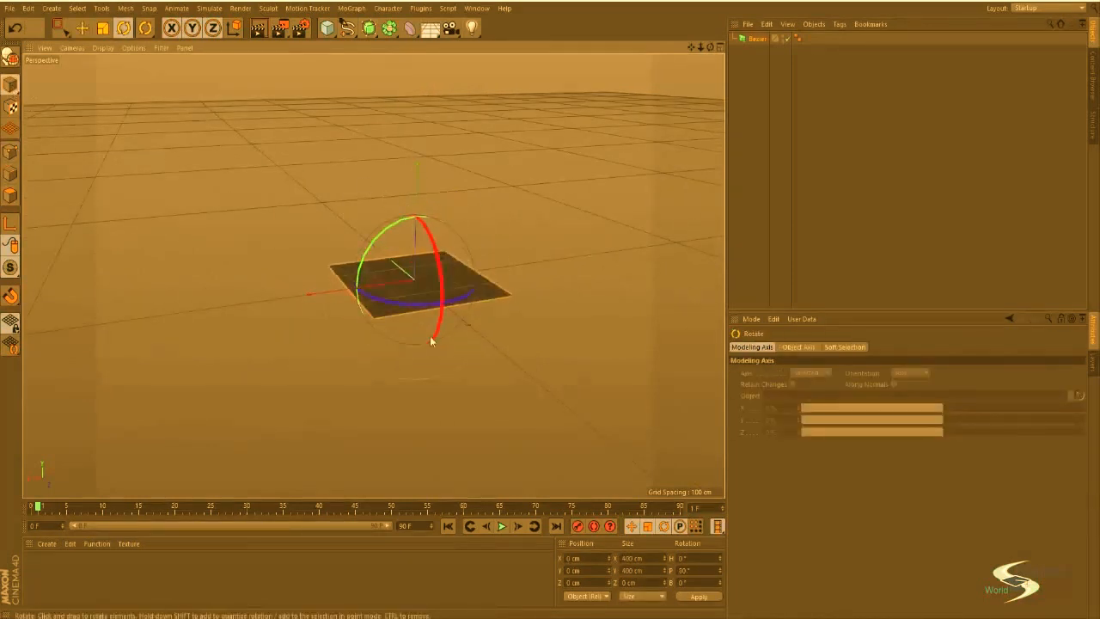
Step: Scale the Bezier surface to about 944 cm square and hide the grid in the viewport
{"action": "key", "text": "t"}
{"action": "left_click_drag", "start_coordinate": [315, 387], "coordinate": [425, 376]}
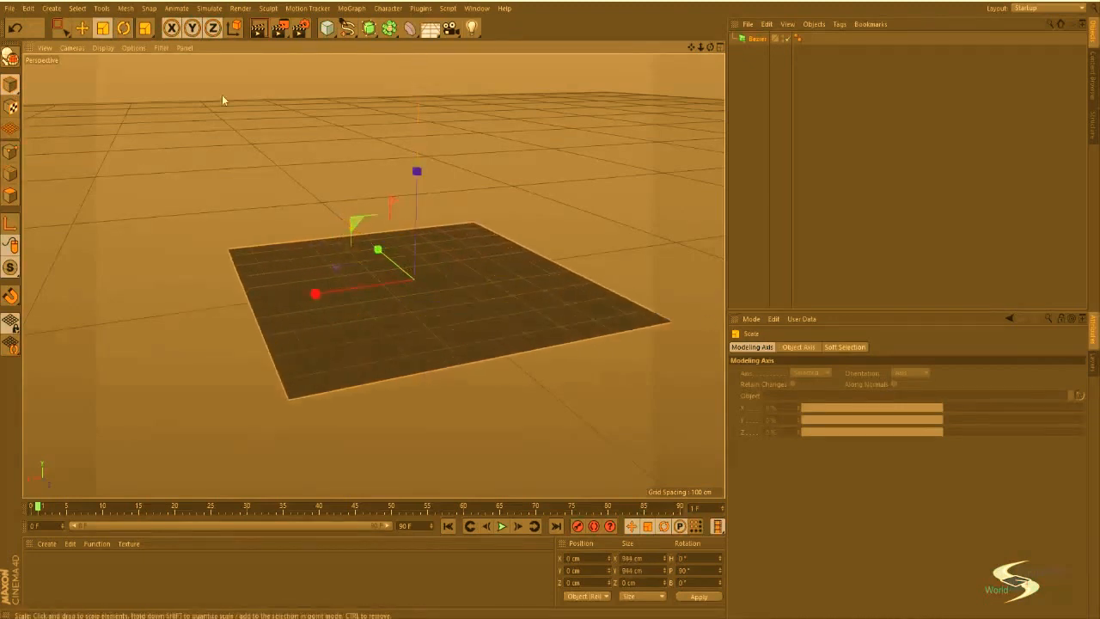
{"action": "left_click", "coordinate": [156, 48]}
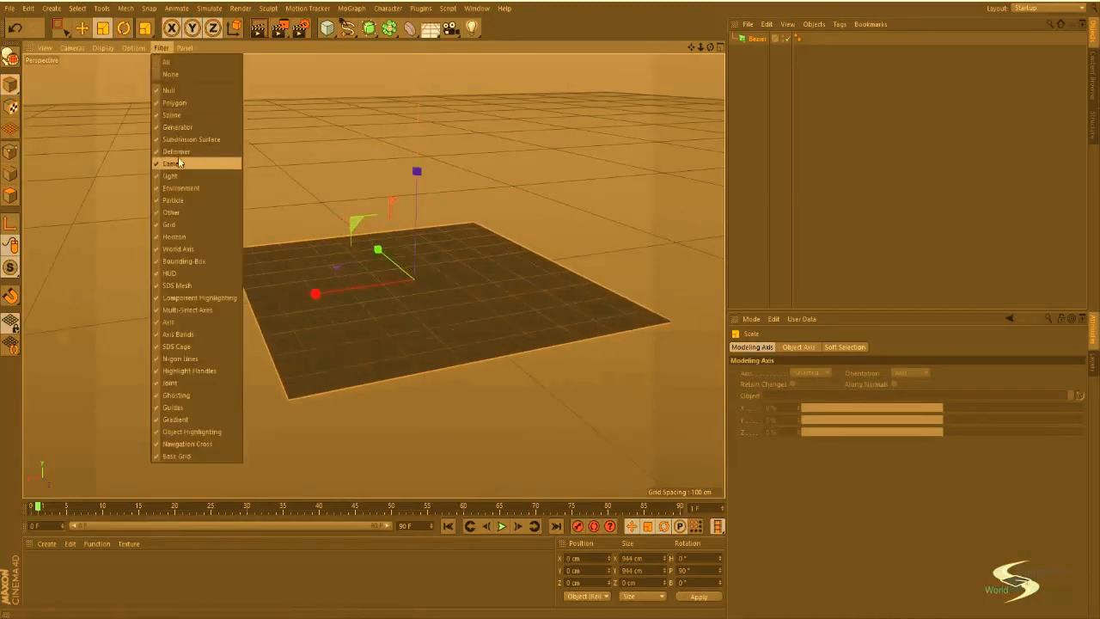
{"action": "left_click", "coordinate": [181, 224]}
{"action": "left_click_drag", "start_coordinate": [413, 301], "coordinate": [430, 324], "text": "alt"}
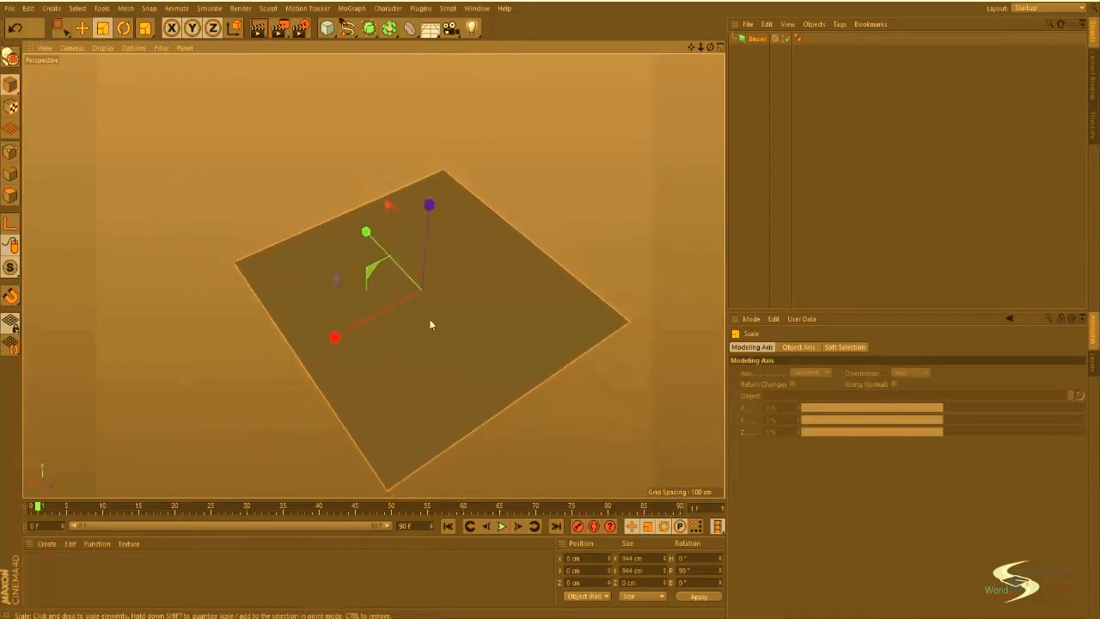
{"action": "middle_click_drag", "start_coordinate": [429, 321], "coordinate": [416, 284], "text": "alt"}
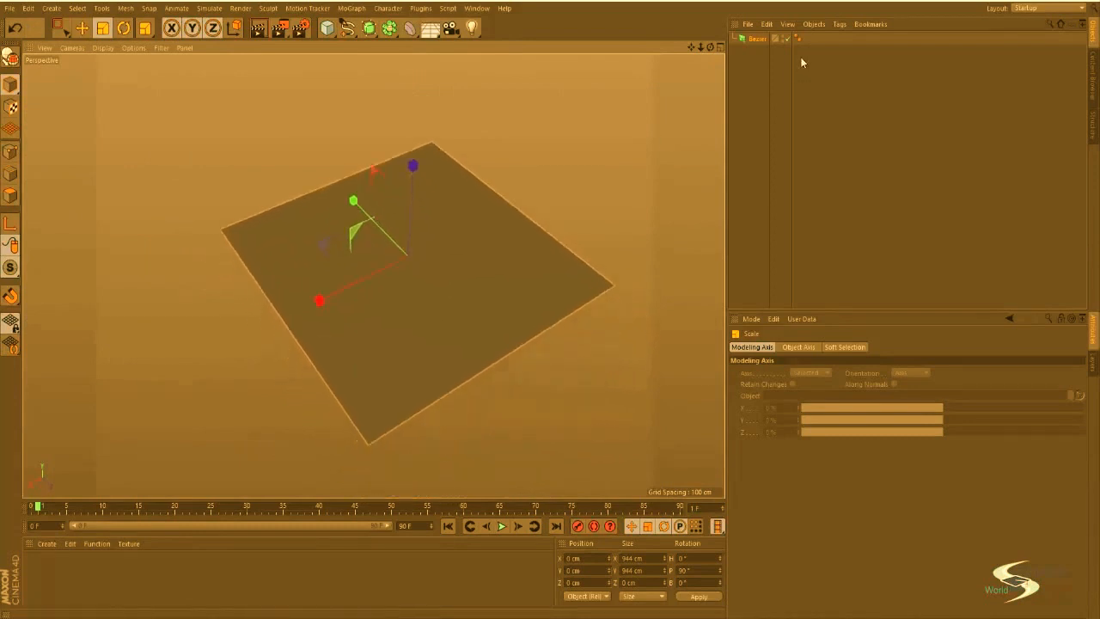
Step: Raise the Bezier surface's centre control point high above the sheet to form a hill
{"action": "left_click", "coordinate": [10, 151]}
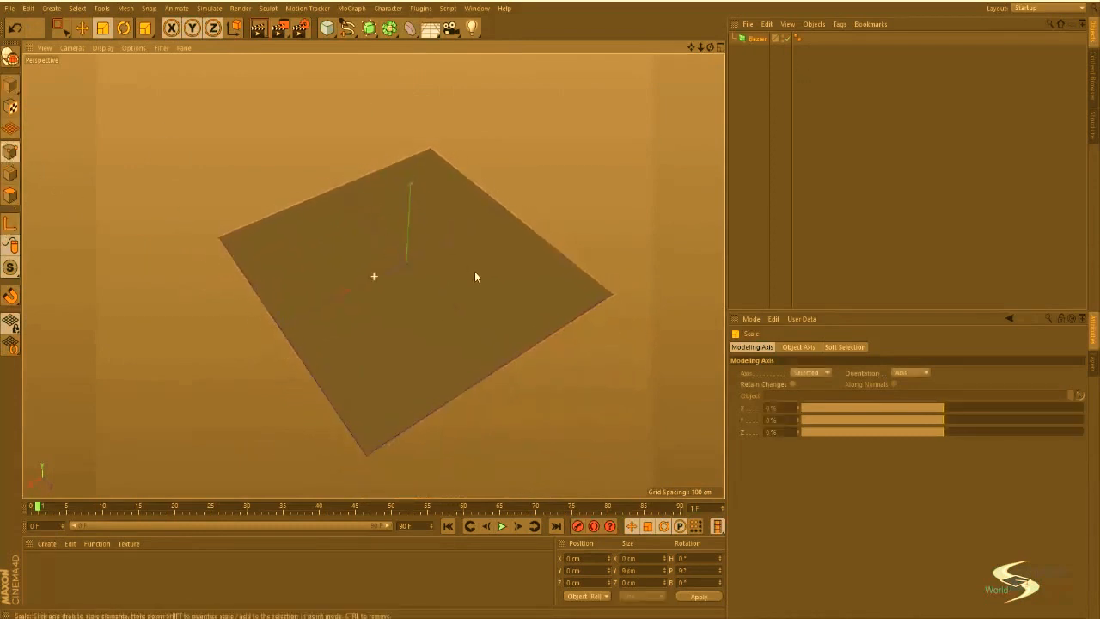
{"action": "left_click_drag", "start_coordinate": [476, 277], "coordinate": [437, 315], "text": "alt"}
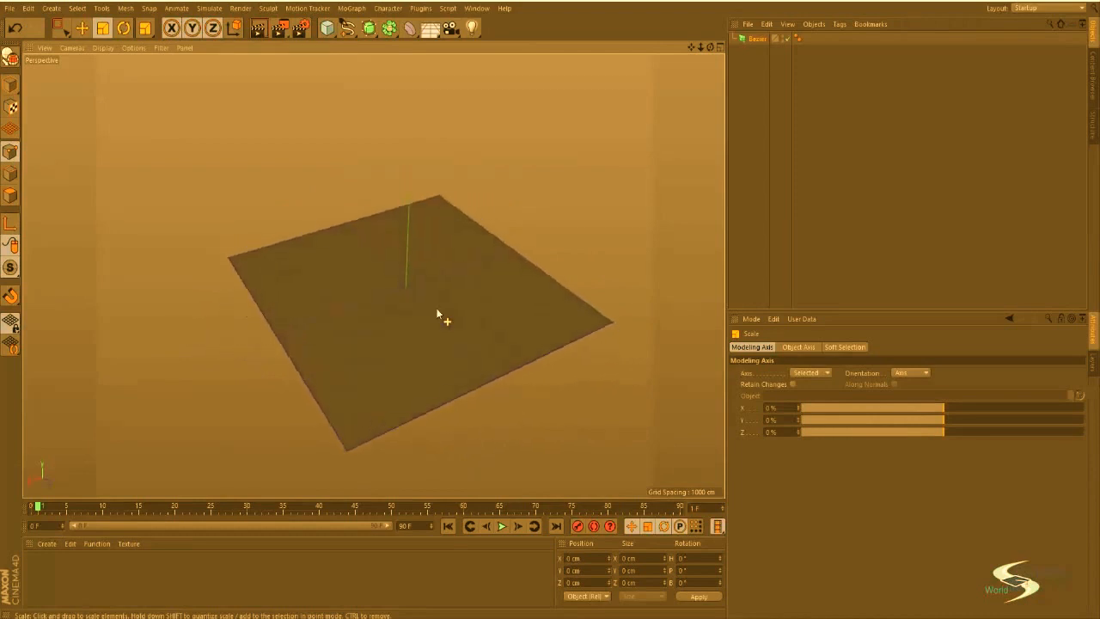
{"action": "left_click", "coordinate": [406, 289]}
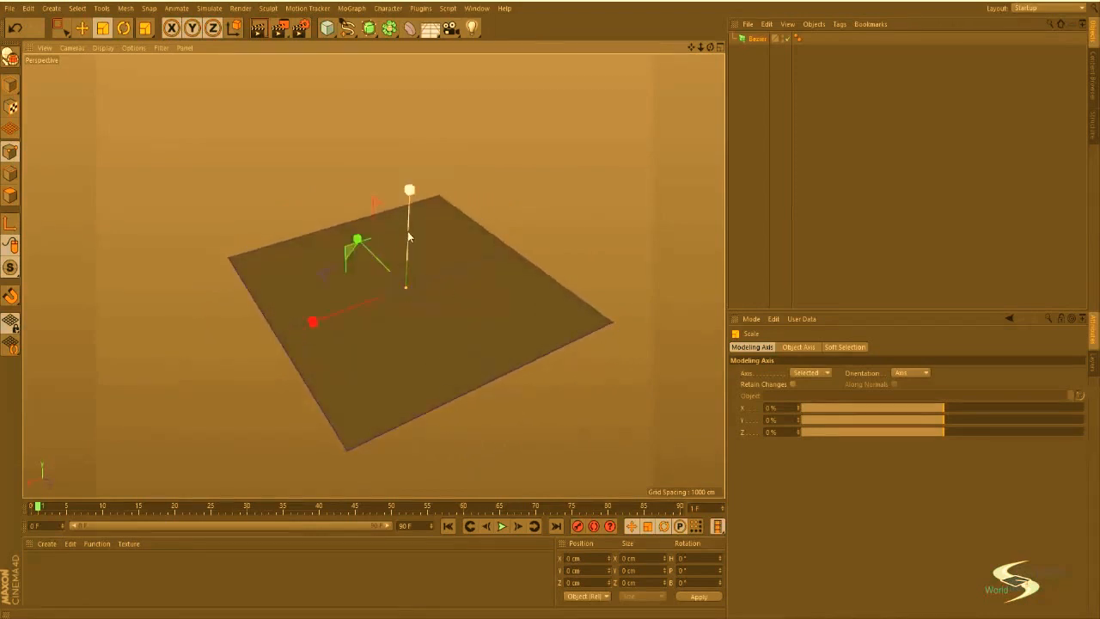
{"action": "key", "text": "e"}
{"action": "left_click_drag", "start_coordinate": [418, 327], "coordinate": [427, 101], "text": "alt"}
{"action": "left_click", "coordinate": [793, 178]}
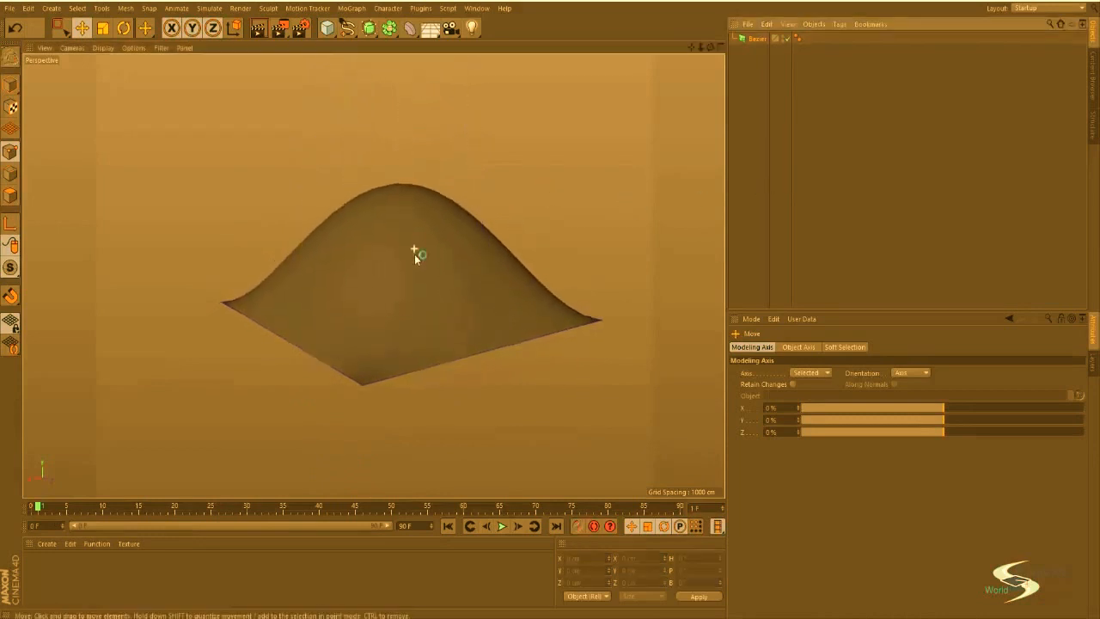
Step: Raise one corner control point of the Bezier surface well above the base
{"action": "mouse_move", "coordinate": [415, 250]}
{"action": "left_mouse_down", "text": "alt"}
{"action": "mouse_move", "coordinate": [510, 381]}
{"action": "mouse_move", "coordinate": [406, 208]}
{"action": "mouse_move", "coordinate": [467, 154]}
{"action": "mouse_move", "coordinate": [575, 244]}
{"action": "mouse_move", "coordinate": [606, 359]}
{"action": "mouse_move", "coordinate": [447, 327]}
{"action": "mouse_move", "coordinate": [425, 246]}
{"action": "left_mouse_up", "text": "alt"}
{"action": "left_click", "coordinate": [424, 246]}
{"action": "left_click", "coordinate": [531, 208]}
{"action": "left_click_drag", "start_coordinate": [558, 113], "coordinate": [582, 28]}
{"action": "left_click_drag", "start_coordinate": [566, 93], "coordinate": [572, 65]}
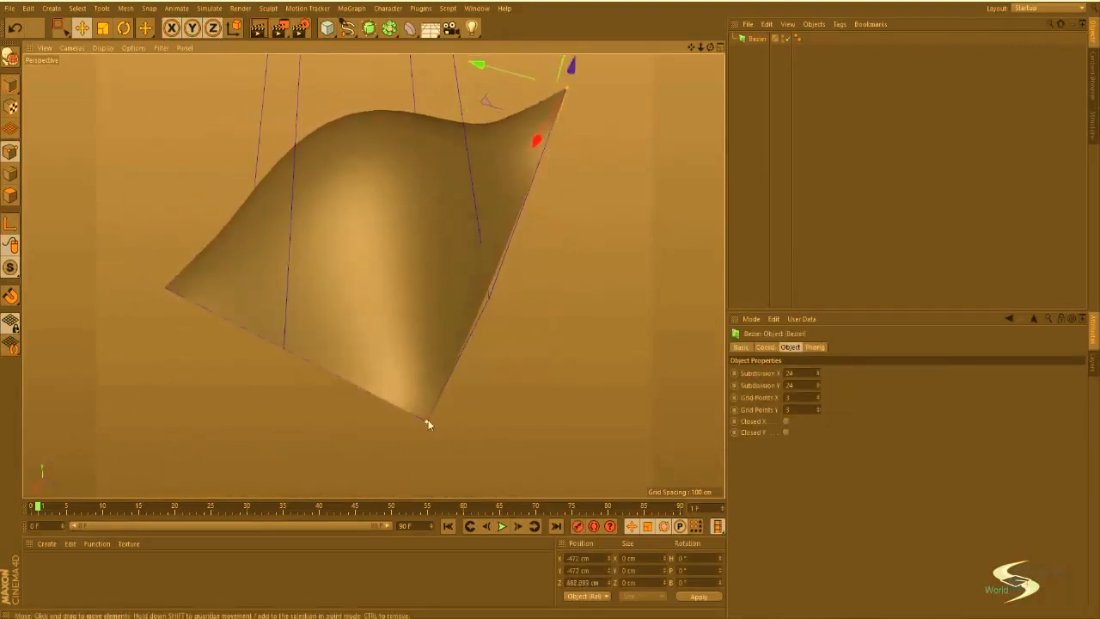
Step: Raise the neighbouring corner control point of the Bezier surface to about 521 cm along Z
{"action": "left_click", "coordinate": [429, 421]}
{"action": "left_click_drag", "start_coordinate": [435, 362], "coordinate": [455, 209]}
{"action": "scroll", "coordinate": [482, 193], "scroll_direction": "down", "scroll_amount": 5}
{"action": "middle_click_drag", "start_coordinate": [391, 241], "coordinate": [375, 360], "text": "alt"}
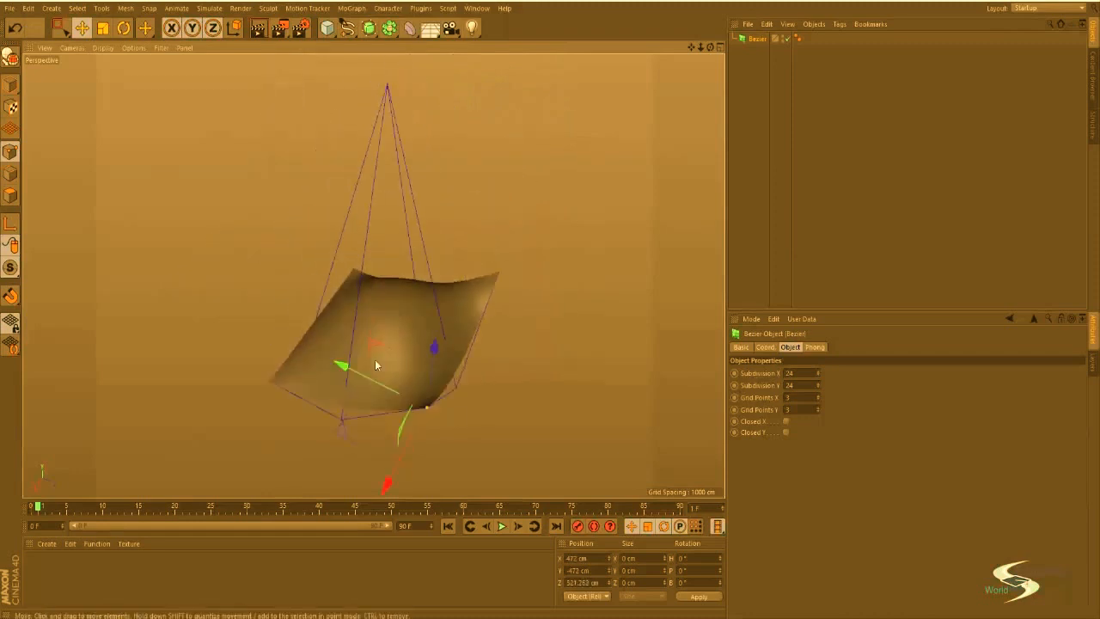
Step: Lower the centre control point below the Bezier surface to about -178 cm along Z
{"action": "left_click", "coordinate": [386, 87]}
{"action": "left_click_drag", "start_coordinate": [387, 73], "coordinate": [391, 229]}
{"action": "left_click_drag", "start_coordinate": [392, 298], "coordinate": [506, 207], "text": "alt"}
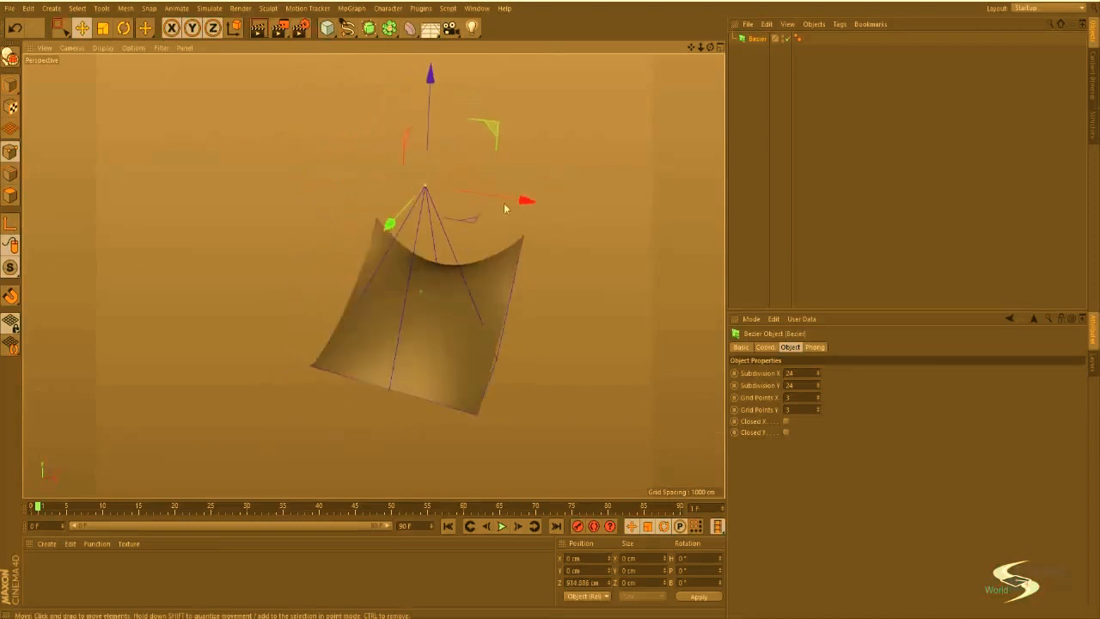
{"action": "left_click_drag", "start_coordinate": [433, 76], "coordinate": [280, 182]}
{"action": "left_click_drag", "start_coordinate": [368, 194], "coordinate": [466, 271]}
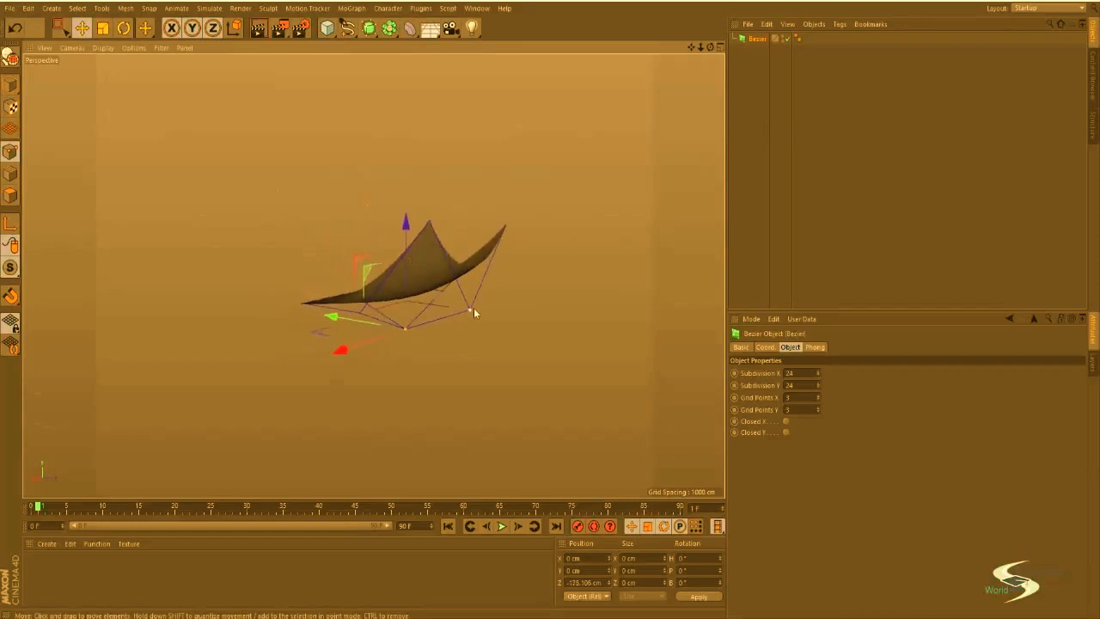
Step: Raise the edge control point between the two lifted corners slightly along Z
{"action": "left_click", "coordinate": [473, 310]}
{"action": "left_click_drag", "start_coordinate": [475, 199], "coordinate": [475, 162]}
{"action": "left_click", "coordinate": [487, 184]}
Step: Inspect the curved Bezier surface from several sides and render the Perspective view
{"action": "left_click_drag", "start_coordinate": [400, 263], "coordinate": [643, 269], "text": "alt"}
{"action": "right_click_drag", "start_coordinate": [336, 310], "coordinate": [446, 285], "text": "alt"}
{"action": "left_click_drag", "start_coordinate": [377, 266], "coordinate": [315, 363], "text": "alt"}
{"action": "right_click_drag", "start_coordinate": [315, 363], "coordinate": [336, 341], "text": "alt"}
{"action": "left_click_drag", "start_coordinate": [336, 341], "coordinate": [339, 256], "text": "alt"}
{"action": "mouse_move", "coordinate": [335, 272]}
{"action": "right_mouse_down", "text": "alt"}
{"action": "mouse_move", "coordinate": [303, 306]}
{"action": "mouse_move", "coordinate": [298, 336]}
{"action": "right_mouse_up", "text": "alt"}
{"action": "key", "text": "ctrl+r"}
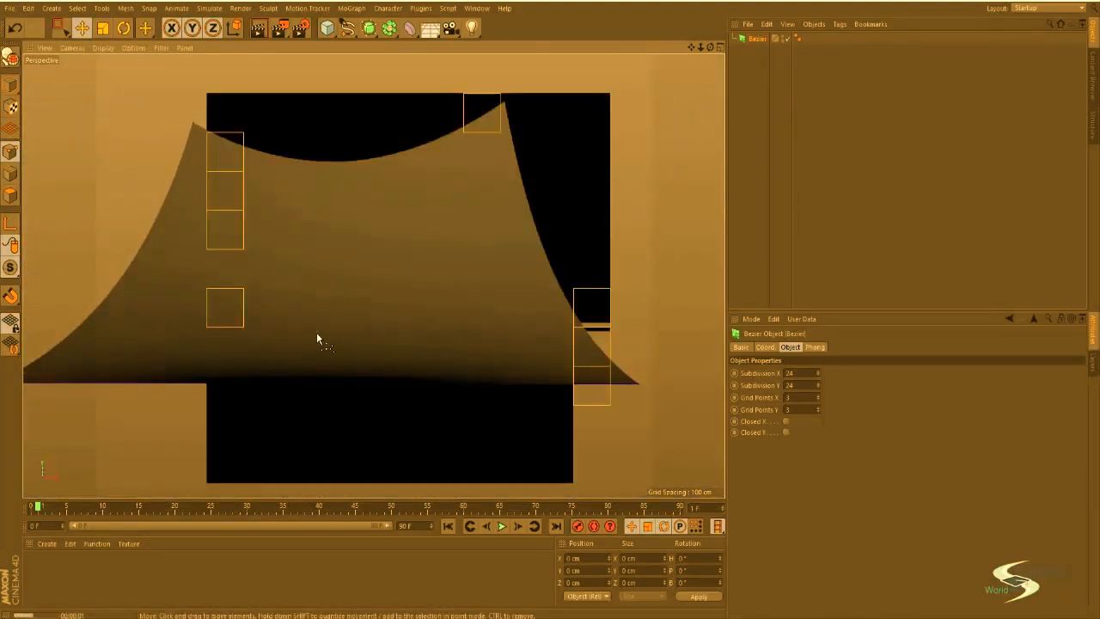
Step: Select the middle row of control points and lower them together to deepen the sag of the surface
{"action": "left_click_drag", "start_coordinate": [556, 227], "coordinate": [488, 271], "text": "alt"}
{"action": "key", "text": "space"}
{"action": "left_click_drag", "start_coordinate": [420, 258], "coordinate": [495, 402]}
{"action": "left_click_drag", "start_coordinate": [447, 216], "coordinate": [447, 335]}
{"action": "key", "text": "space"}
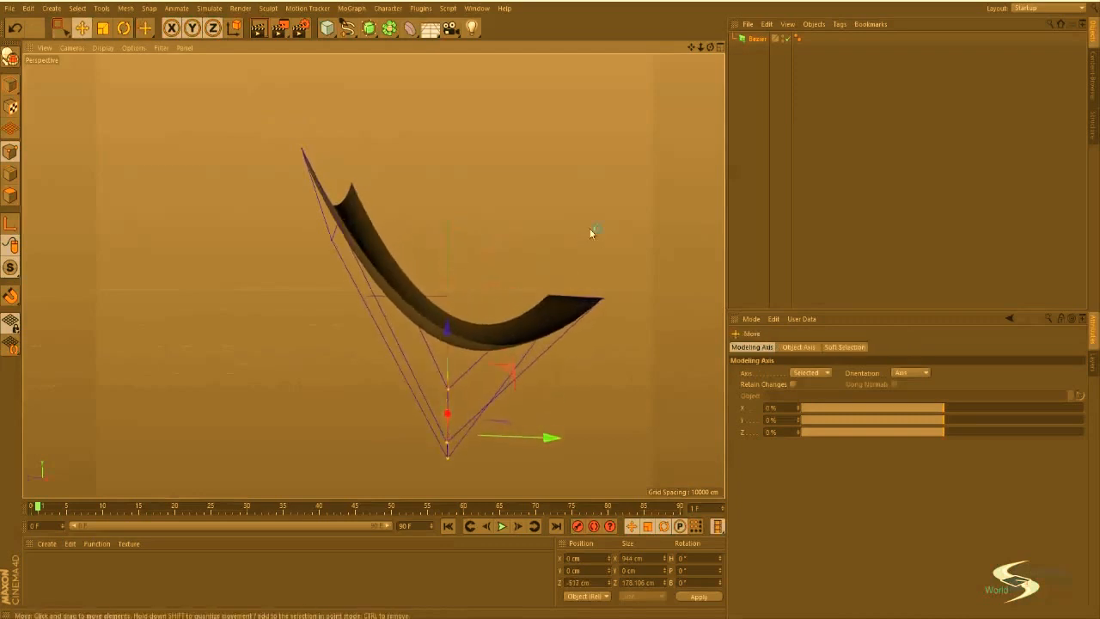
{"action": "left_click", "coordinate": [586, 234]}
{"action": "left_click", "coordinate": [765, 174]}
Step: Lower the middle control point of the edge opposite the two lifted corners to curve that edge downward
{"action": "mouse_move", "coordinate": [373, 276]}
{"action": "left_mouse_down", "text": "alt"}
{"action": "mouse_move", "coordinate": [469, 298]}
{"action": "mouse_move", "coordinate": [474, 253]}
{"action": "mouse_move", "coordinate": [573, 253]}
{"action": "mouse_move", "coordinate": [358, 290]}
{"action": "left_mouse_up", "text": "alt"}
{"action": "left_click", "coordinate": [378, 298]}
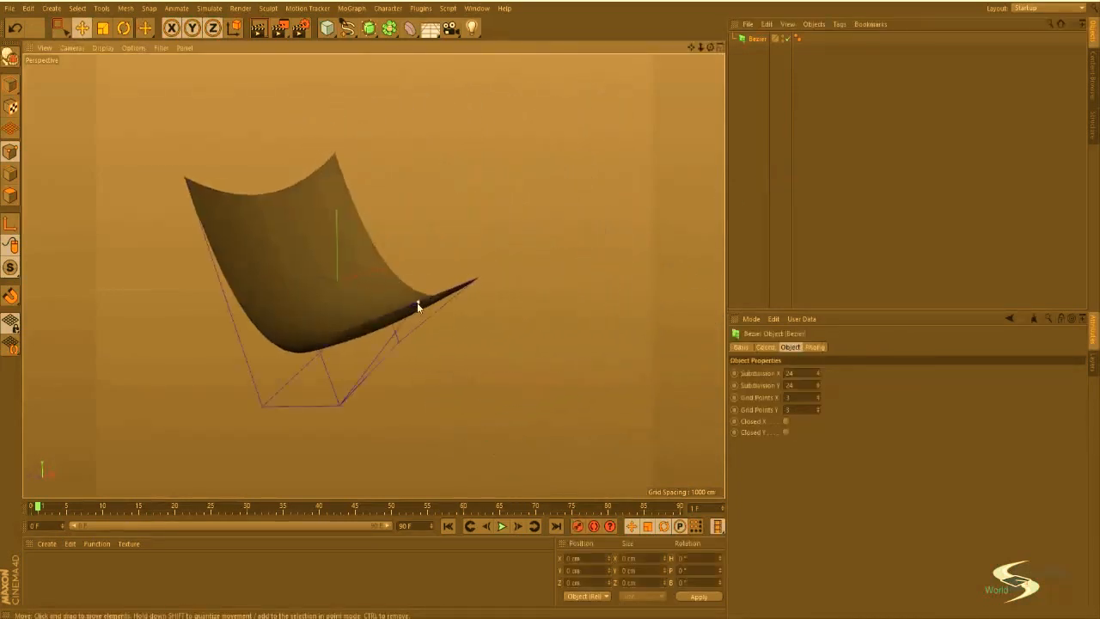
{"action": "left_click", "coordinate": [417, 303]}
{"action": "left_click_drag", "start_coordinate": [426, 198], "coordinate": [423, 320]}
{"action": "left_click", "coordinate": [555, 208]}
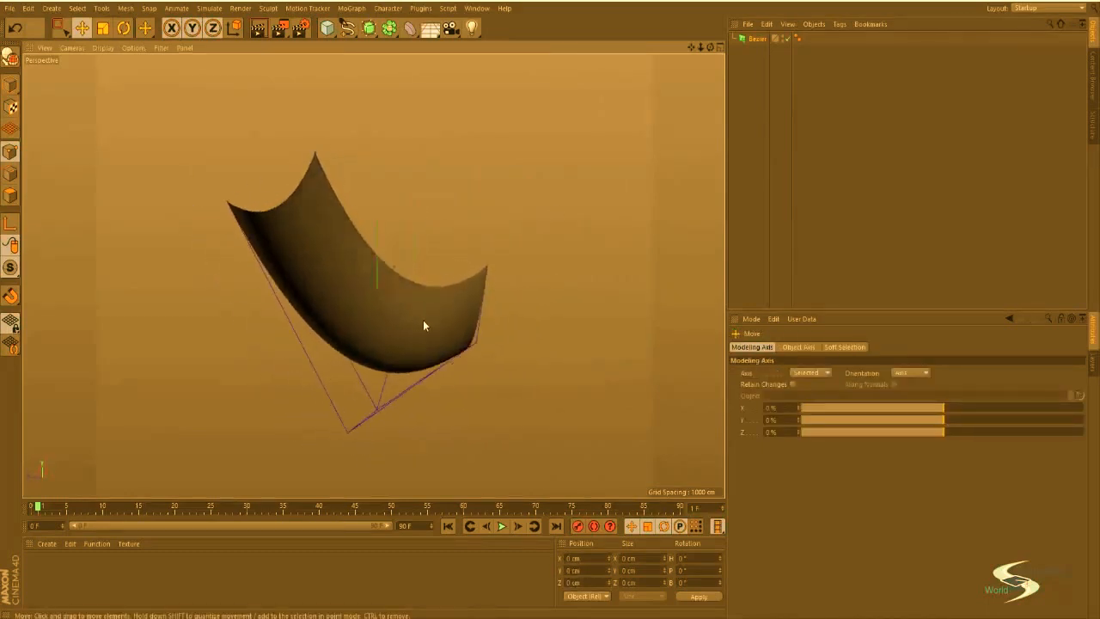
Step: Select the Bezier object and set its number of grid points in X to 6
{"action": "left_click", "coordinate": [751, 38]}
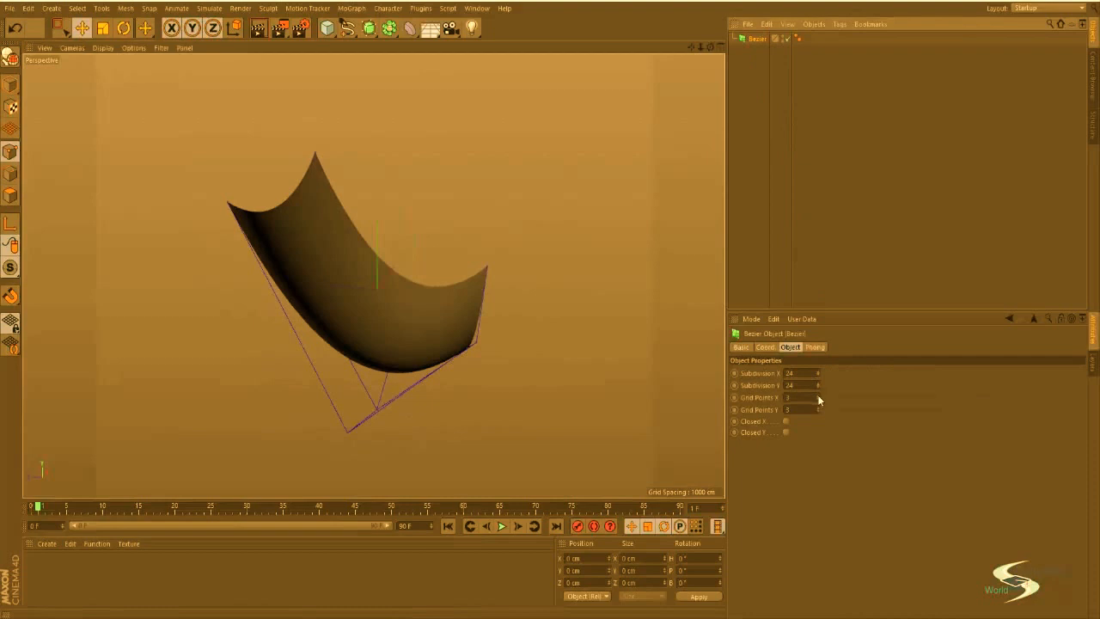
{"action": "left_click", "coordinate": [818, 396]}
{"action": "left_click_drag", "start_coordinate": [420, 290], "coordinate": [398, 324], "text": "alt"}
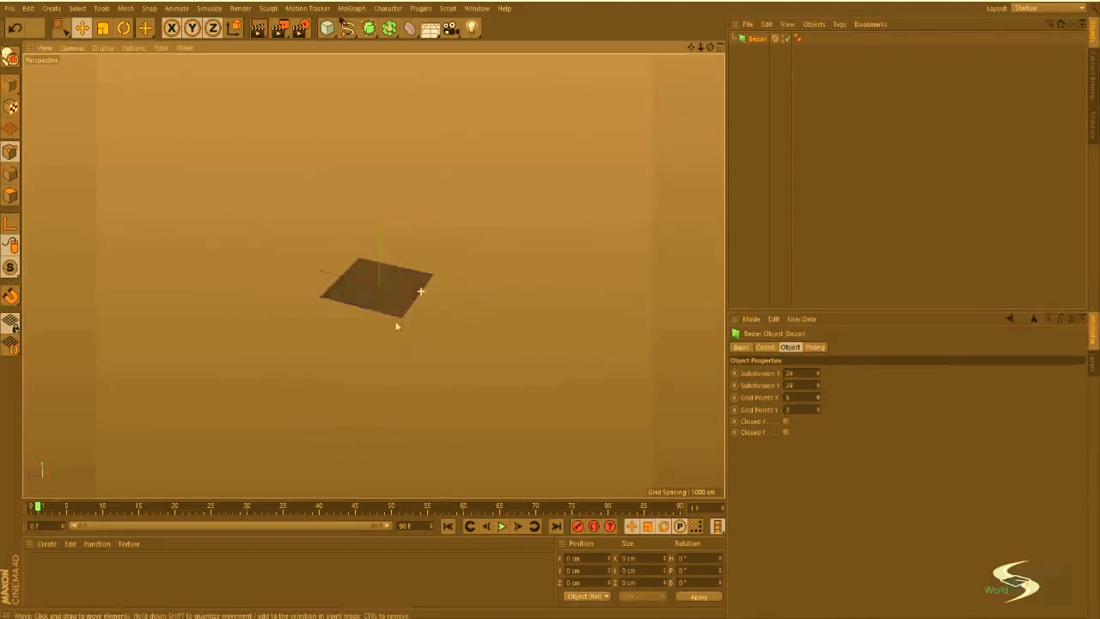
Step: Select the two middle columns of control points and lower them together along Z to form a valley
{"action": "right_click_drag", "start_coordinate": [381, 280], "coordinate": [488, 275], "text": "alt"}
{"action": "left_click_drag", "start_coordinate": [488, 275], "coordinate": [402, 247], "text": "alt"}
{"action": "key", "text": "space"}
{"action": "left_click_drag", "start_coordinate": [379, 165], "coordinate": [488, 335]}
{"action": "left_click_drag", "start_coordinate": [448, 143], "coordinate": [444, 208]}
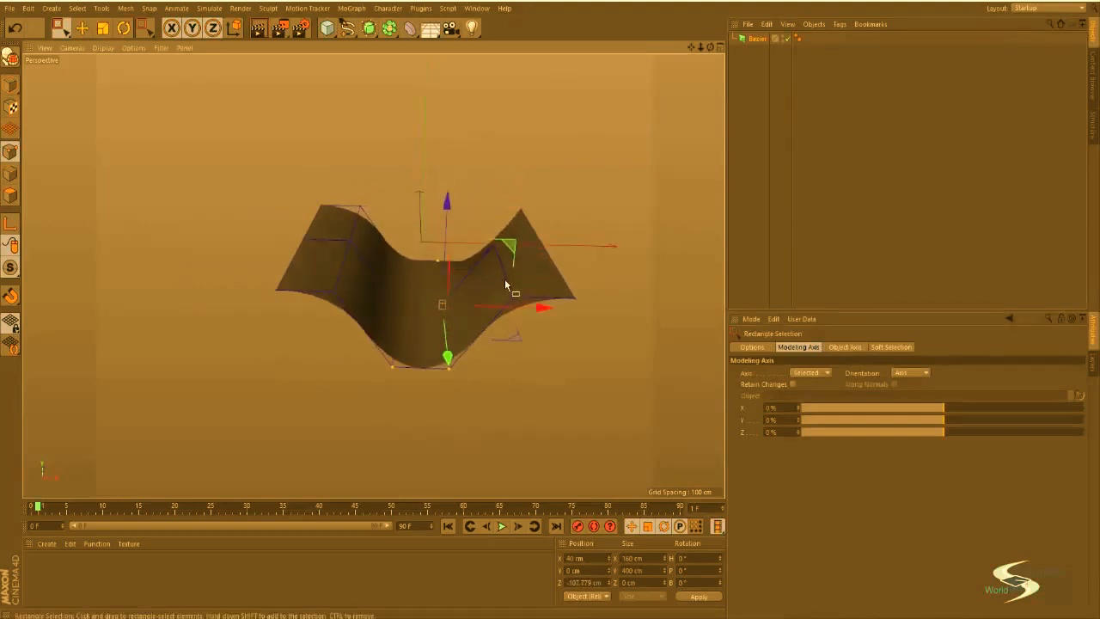
Step: Raise the near-edge control point beside the corner and a central control point along Z to form a hump, and clear the selection
{"action": "left_click_drag", "start_coordinate": [504, 280], "coordinate": [523, 319]}
{"action": "left_click_drag", "start_coordinate": [523, 193], "coordinate": [531, 126]}
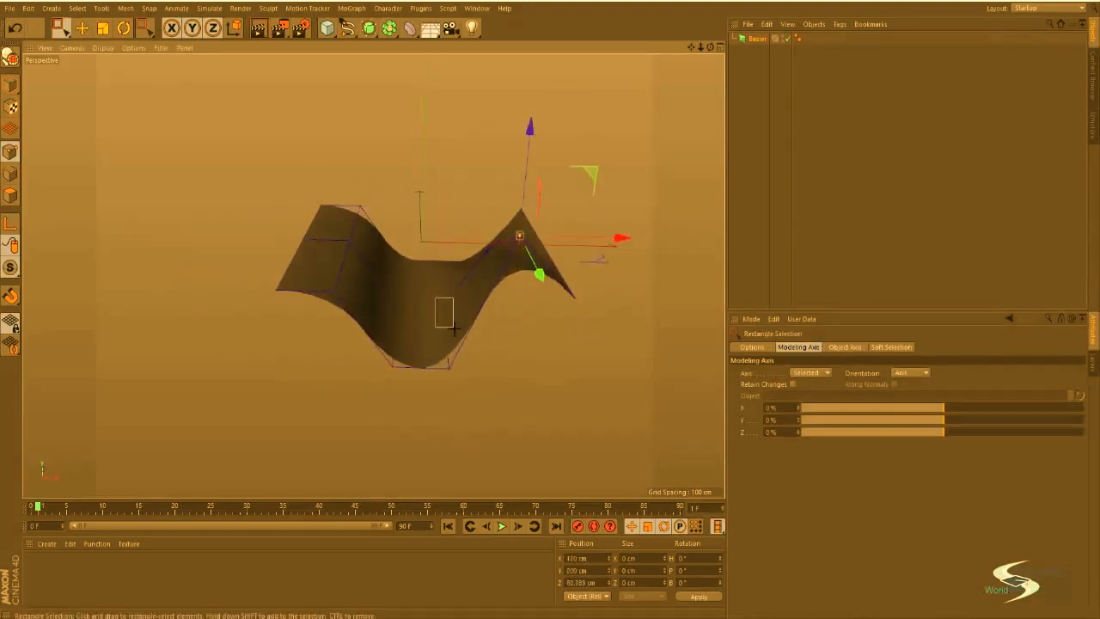
{"action": "left_click_drag", "start_coordinate": [454, 328], "coordinate": [455, 329]}
{"action": "left_click_drag", "start_coordinate": [448, 210], "coordinate": [458, 4]}
{"action": "key", "text": "space"}
{"action": "left_click_drag", "start_coordinate": [632, 184], "coordinate": [597, 241], "text": "alt"}
{"action": "left_click", "coordinate": [773, 193]}
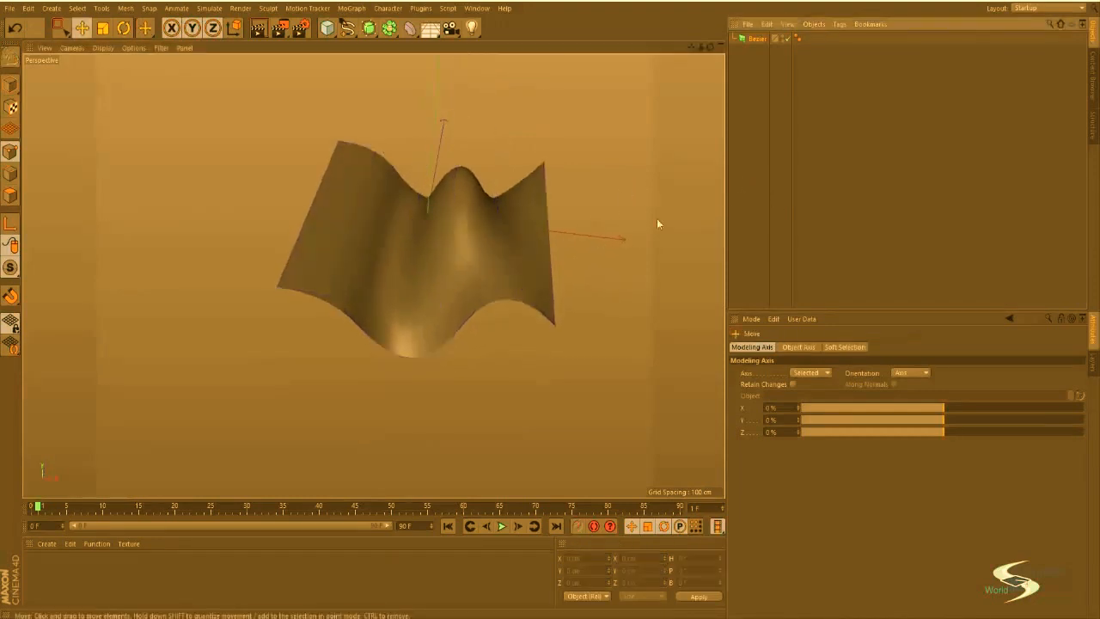
Step: View the shaped Bezier surface from above and delete the Bezier object from the scene
{"action": "left_click_drag", "start_coordinate": [657, 224], "coordinate": [563, 379], "text": "alt"}
{"action": "left_click", "coordinate": [759, 39]}
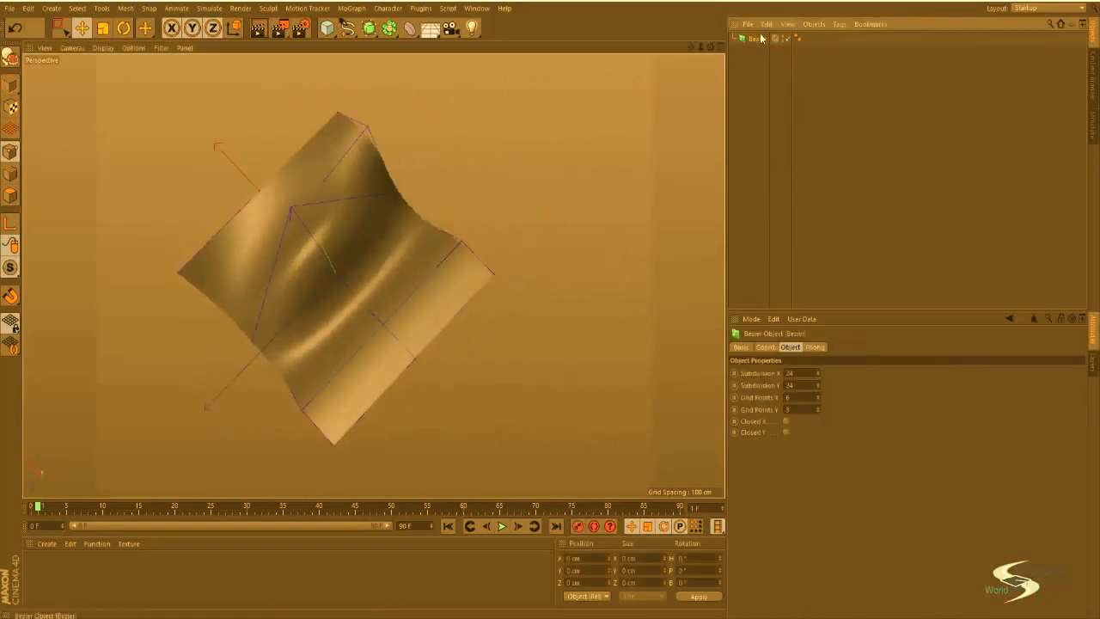
{"action": "key", "text": "Delete"}
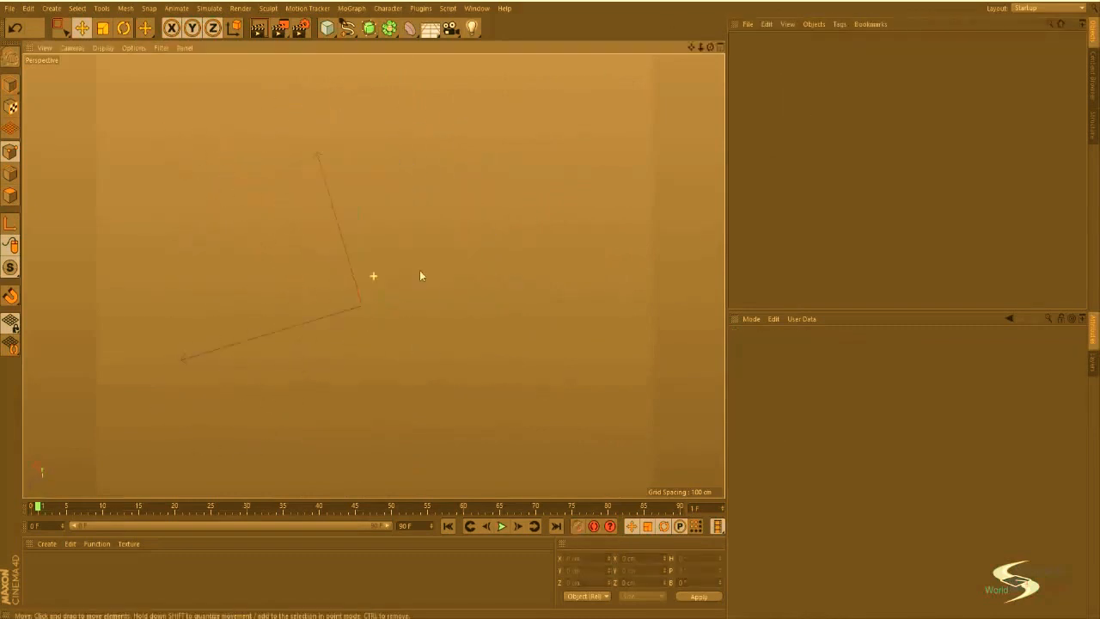
{"action": "left_click_drag", "start_coordinate": [421, 276], "coordinate": [508, 293], "text": "alt"}
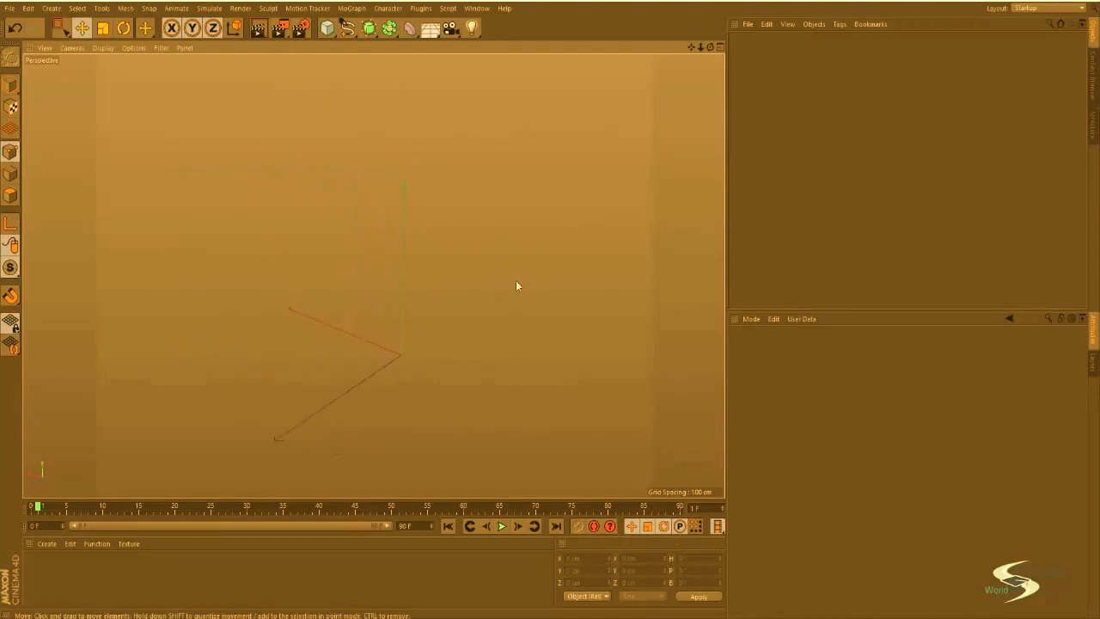